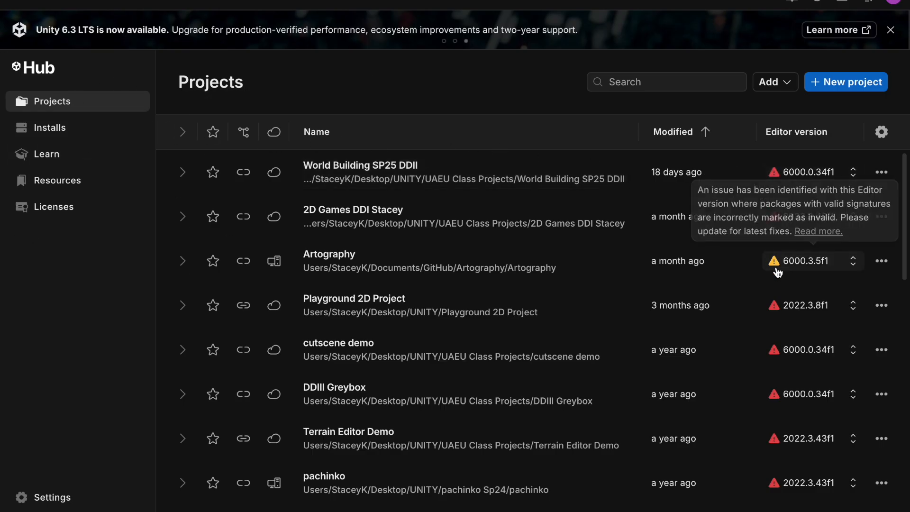
Step: Inspect the editor version warnings on the project list and the installed editors
{"action": "mouse_move", "coordinate": [780, 304]}
{"action": "mouse_move", "coordinate": [775, 355]}
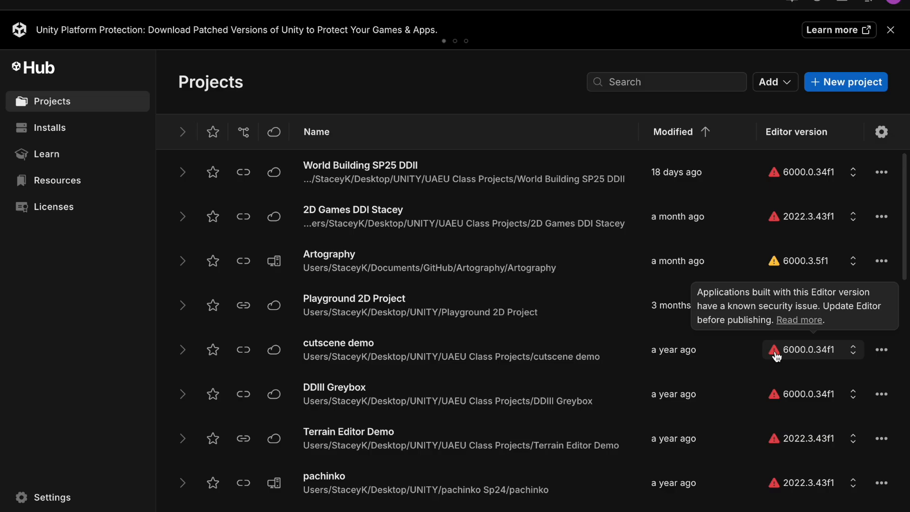
{"action": "mouse_move", "coordinate": [775, 445]}
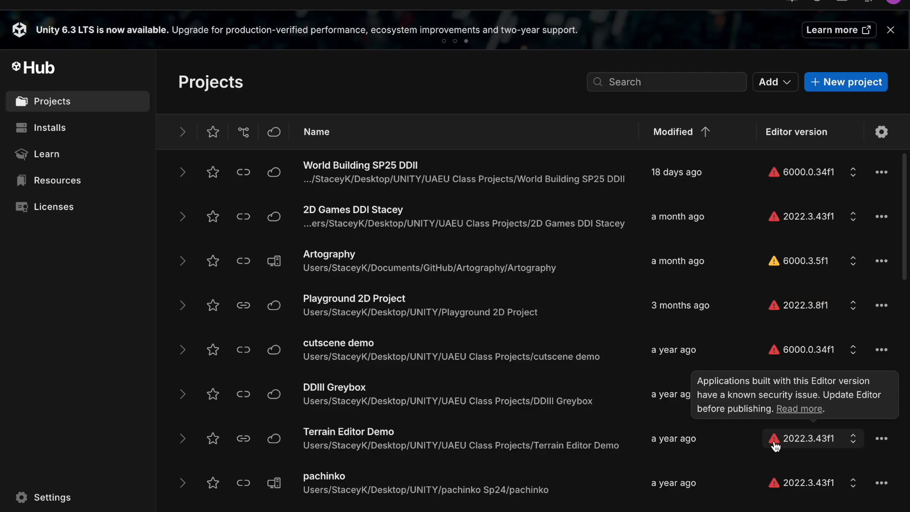
{"action": "mouse_move", "coordinate": [774, 182]}
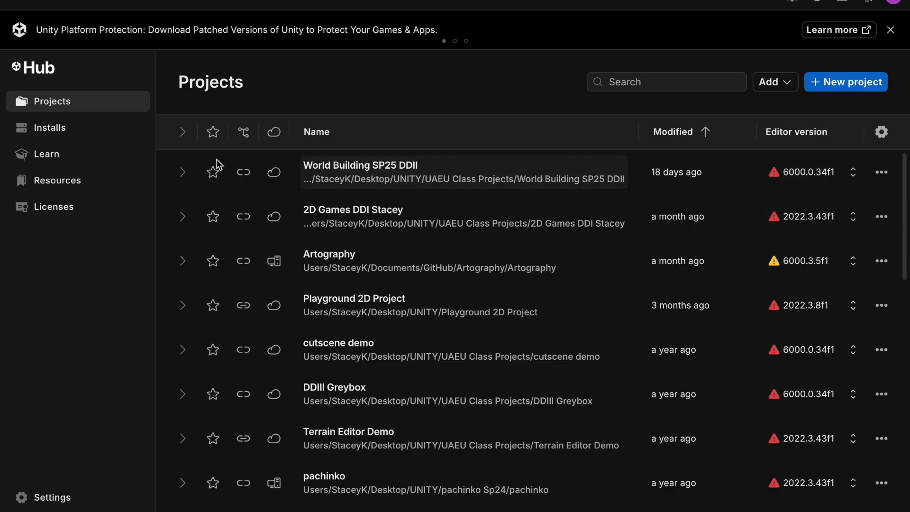
{"action": "left_click", "coordinate": [46, 137]}
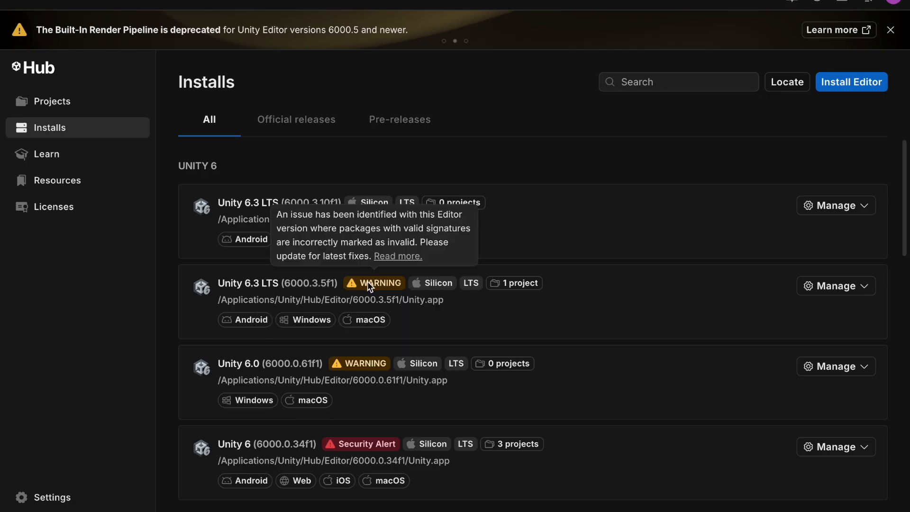
{"action": "mouse_move", "coordinate": [360, 363]}
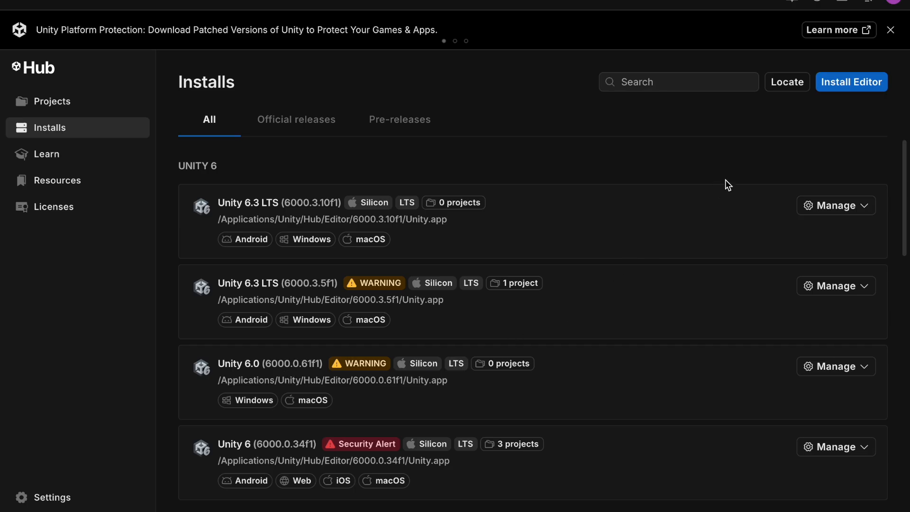
Step: Open the editor installer and choose Unity 6.3 LTS (6000.3.10f1) to install
{"action": "left_click", "coordinate": [854, 89]}
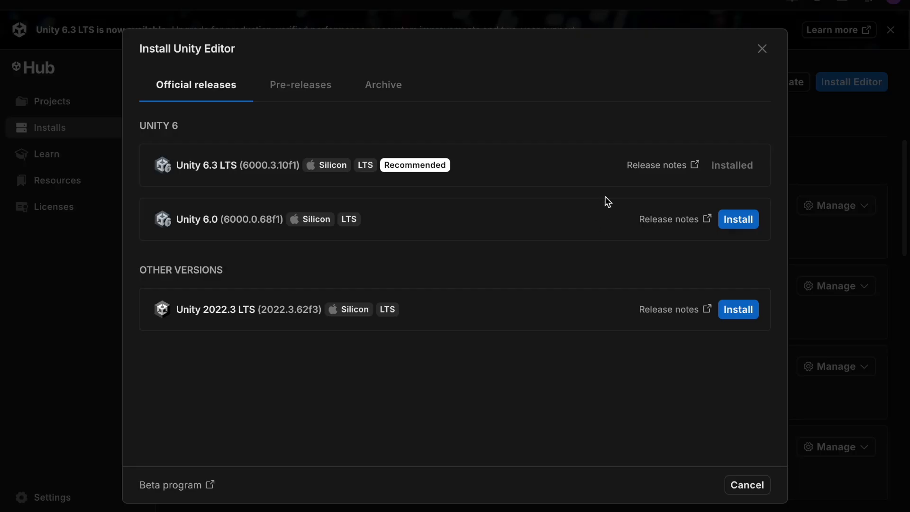
{"action": "left_click", "coordinate": [761, 49]}
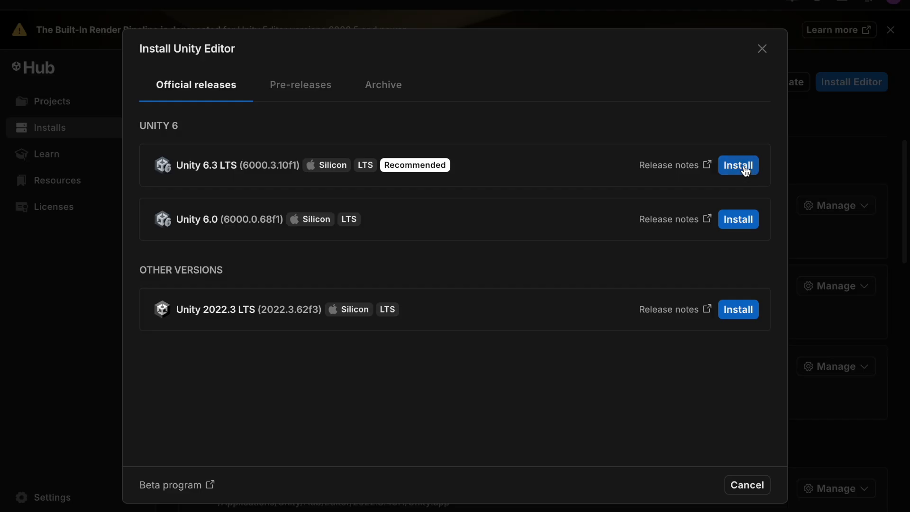
{"action": "left_click", "coordinate": [744, 166]}
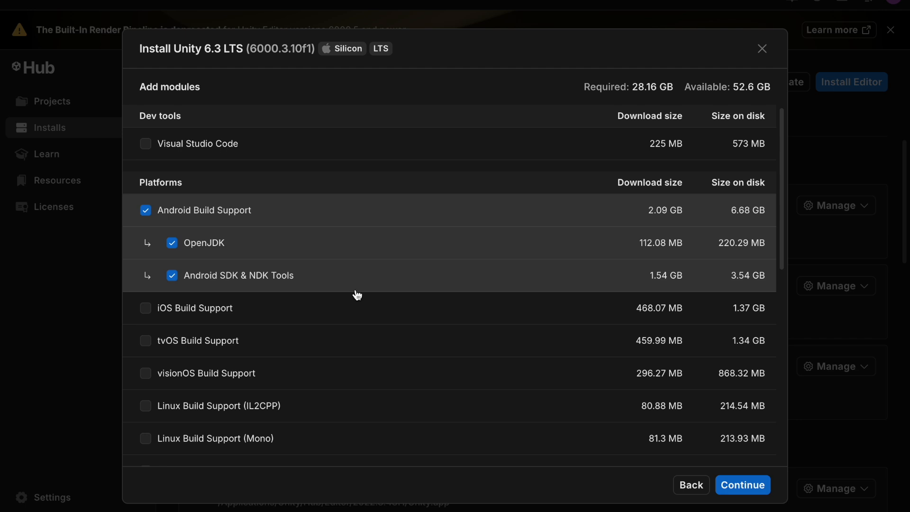
Step: Review the selected platform and language modules in the install module list
{"action": "scroll", "coordinate": [337, 240], "scroll_direction": "down", "scroll_amount": 3}
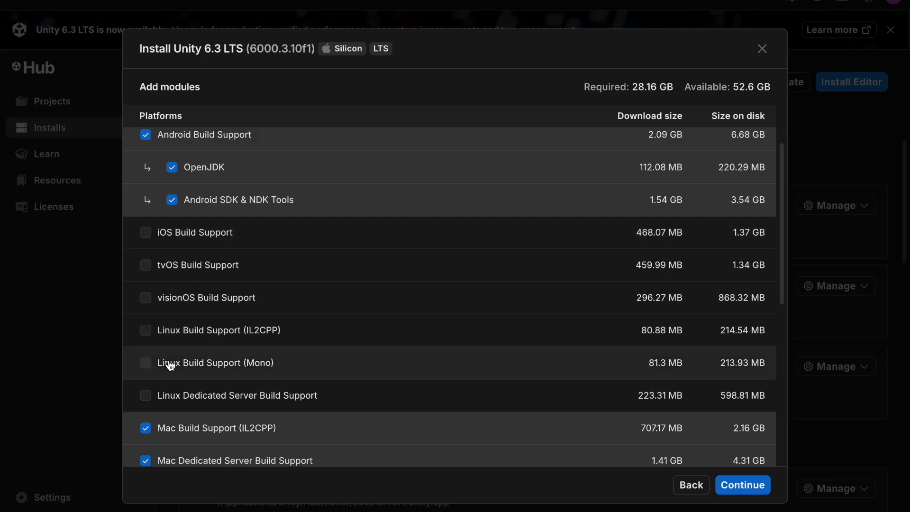
{"action": "scroll", "coordinate": [171, 364], "scroll_direction": "down", "scroll_amount": 2}
{"action": "scroll", "coordinate": [170, 366], "scroll_direction": "down", "scroll_amount": 7}
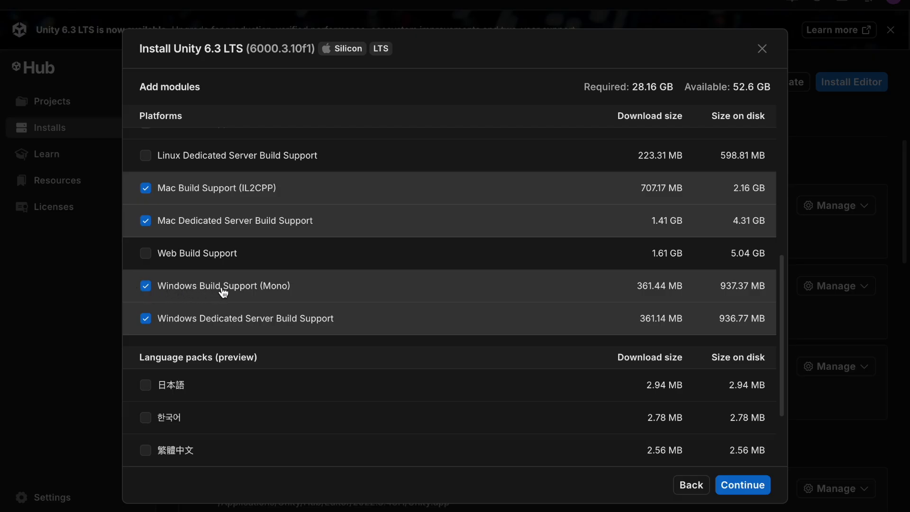
{"action": "scroll", "coordinate": [222, 212], "scroll_direction": "up", "scroll_amount": 9}
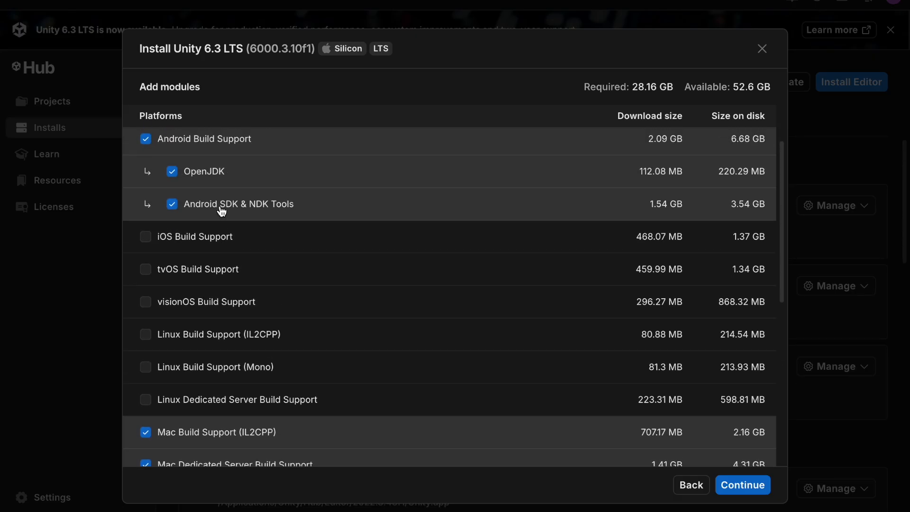
{"action": "scroll", "coordinate": [221, 212], "scroll_direction": "up", "scroll_amount": 2}
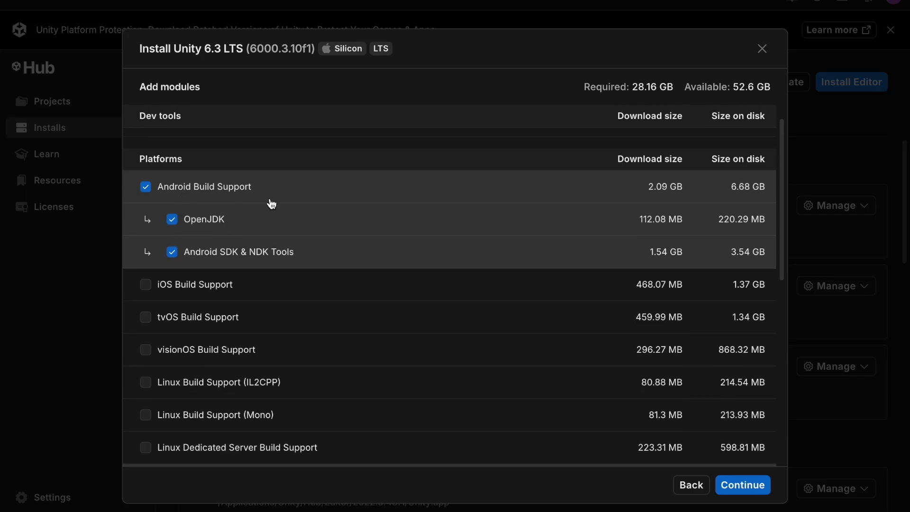
{"action": "scroll", "coordinate": [272, 203], "scroll_direction": "down", "scroll_amount": 4}
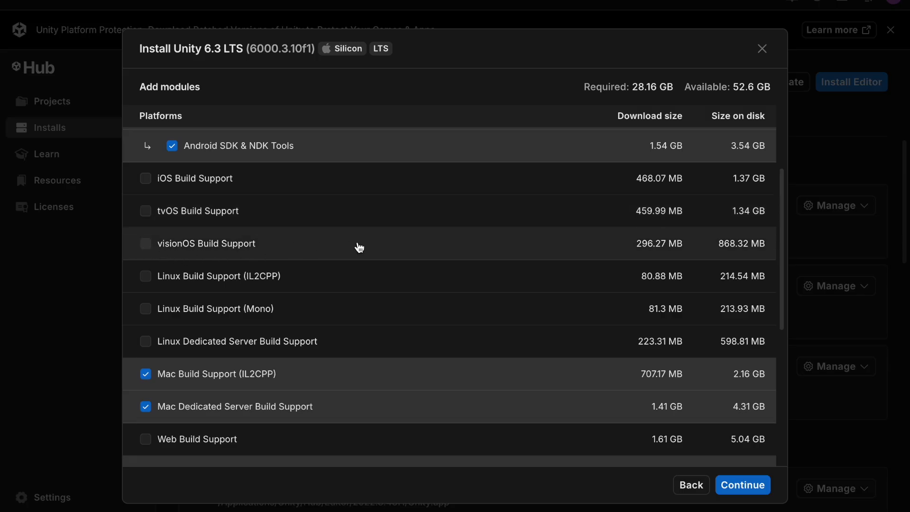
{"action": "scroll", "coordinate": [358, 246], "scroll_direction": "down", "scroll_amount": 1}
{"action": "scroll", "coordinate": [359, 247], "scroll_direction": "down", "scroll_amount": 5}
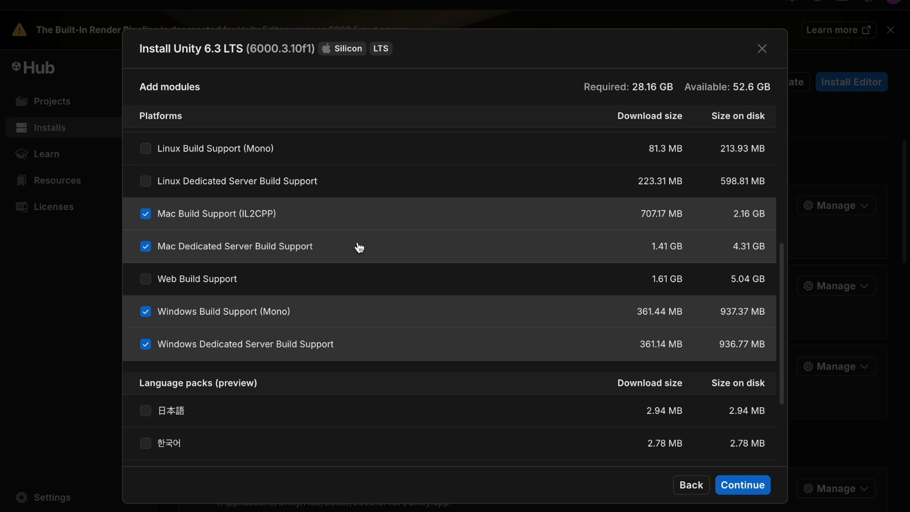
{"action": "scroll", "coordinate": [359, 247], "scroll_direction": "up", "scroll_amount": 6}
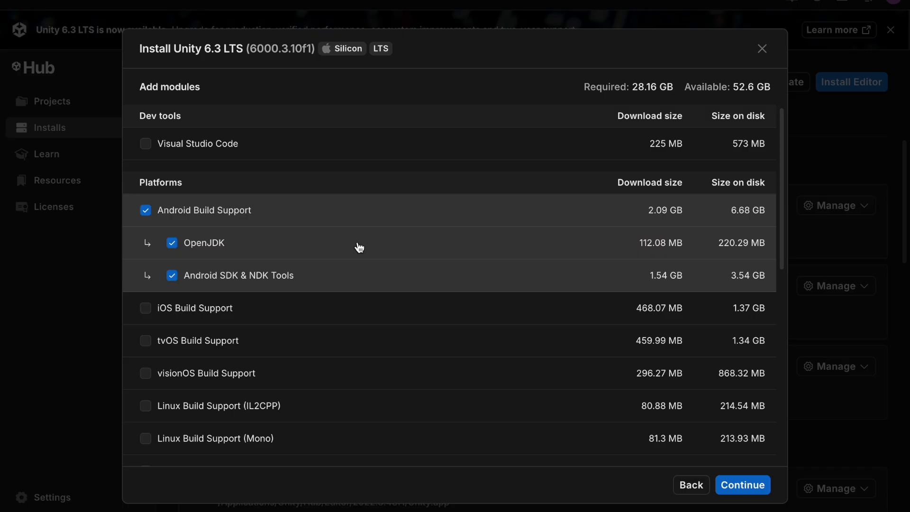
Step: Accept the Android SDK and NDK license terms and install the editor with the selected modules
{"action": "left_click", "coordinate": [743, 486]}
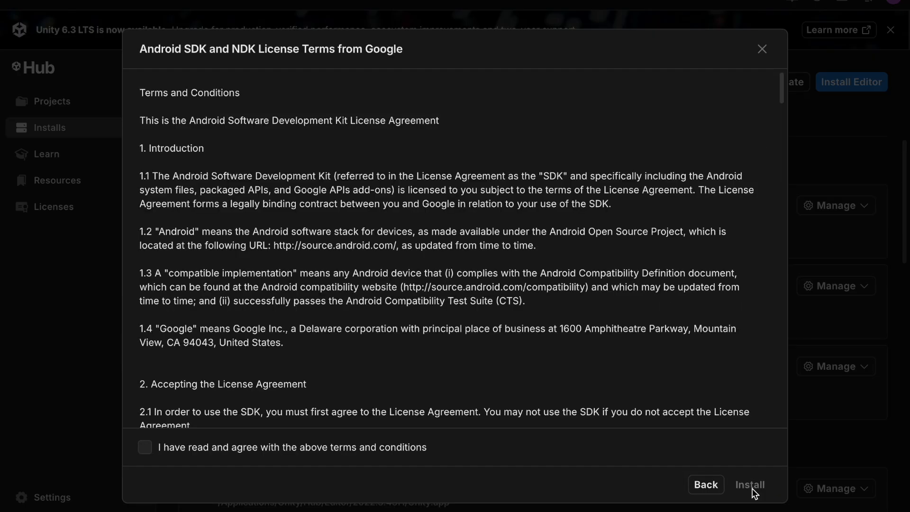
{"action": "left_click", "coordinate": [145, 447]}
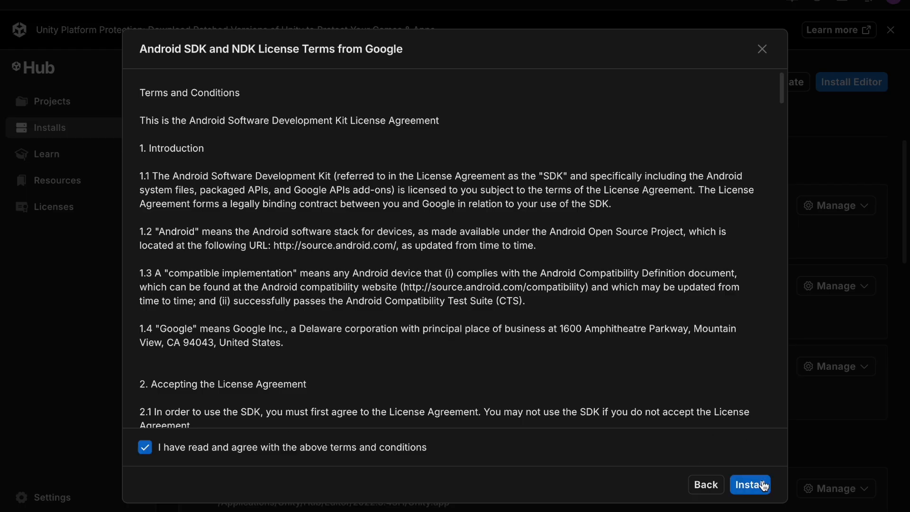
{"action": "left_click", "coordinate": [757, 488]}
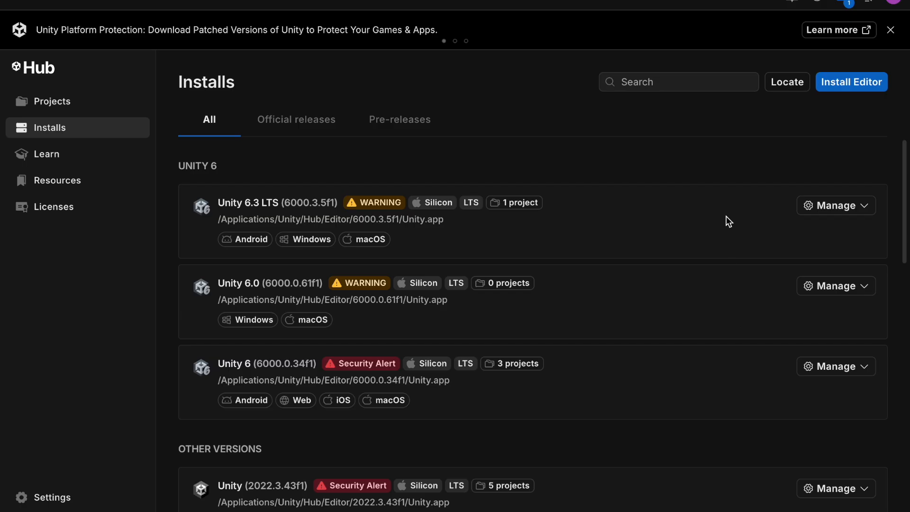
Step: Browse the installs release filters and the Learn section's Featured and Recommended tabs
{"action": "left_click", "coordinate": [406, 125]}
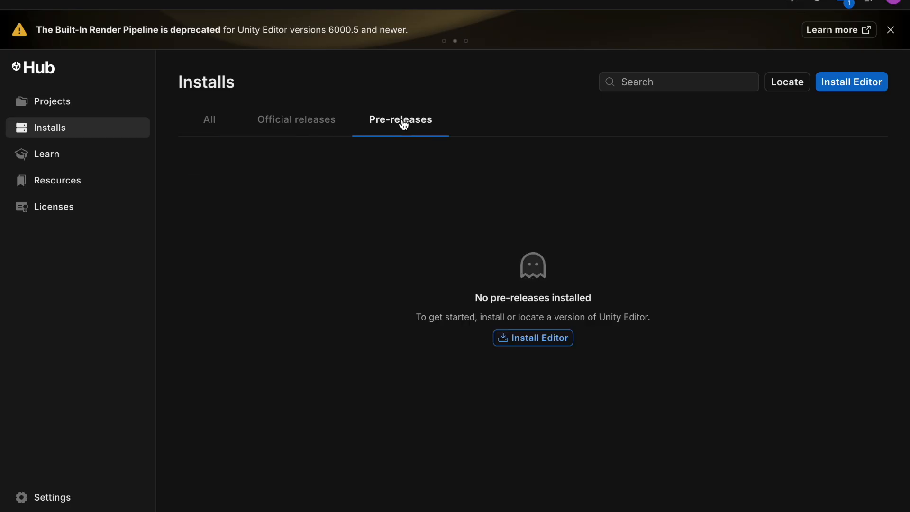
{"action": "left_click", "coordinate": [210, 121]}
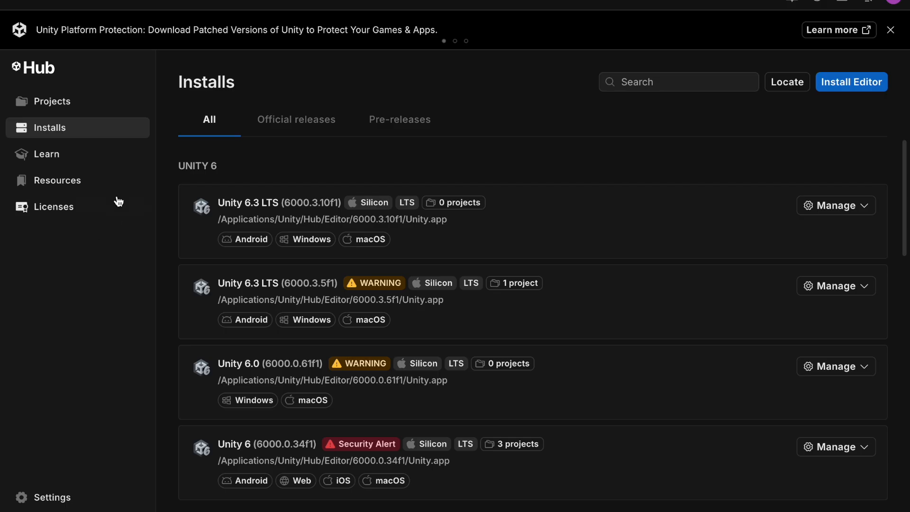
{"action": "left_click", "coordinate": [57, 162]}
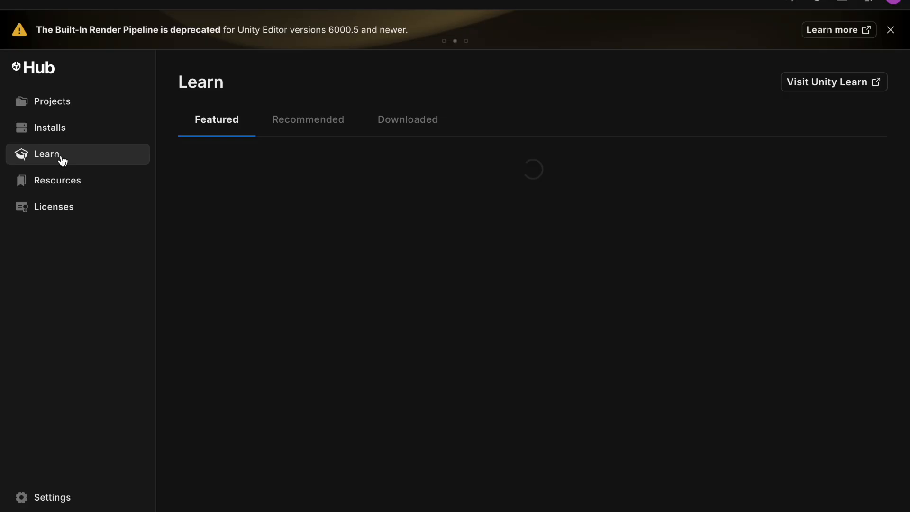
{"action": "left_click", "coordinate": [284, 120]}
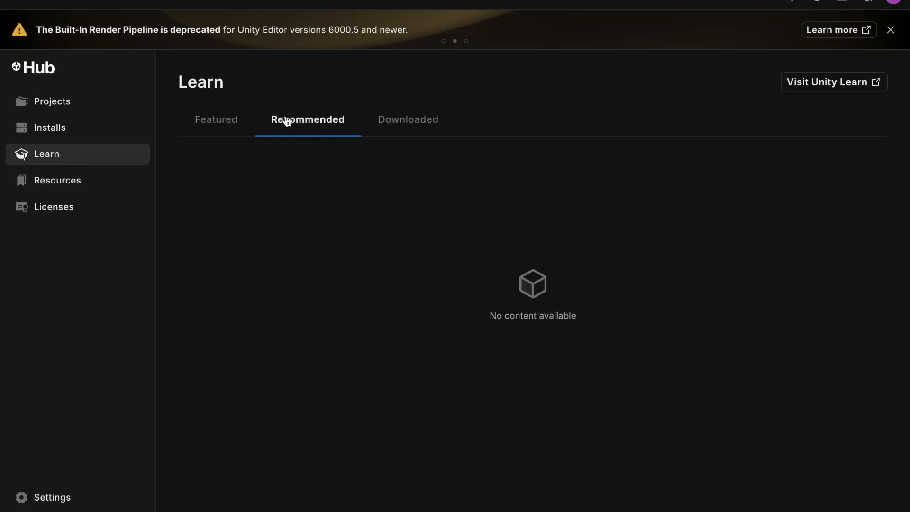
{"action": "left_click", "coordinate": [228, 131]}
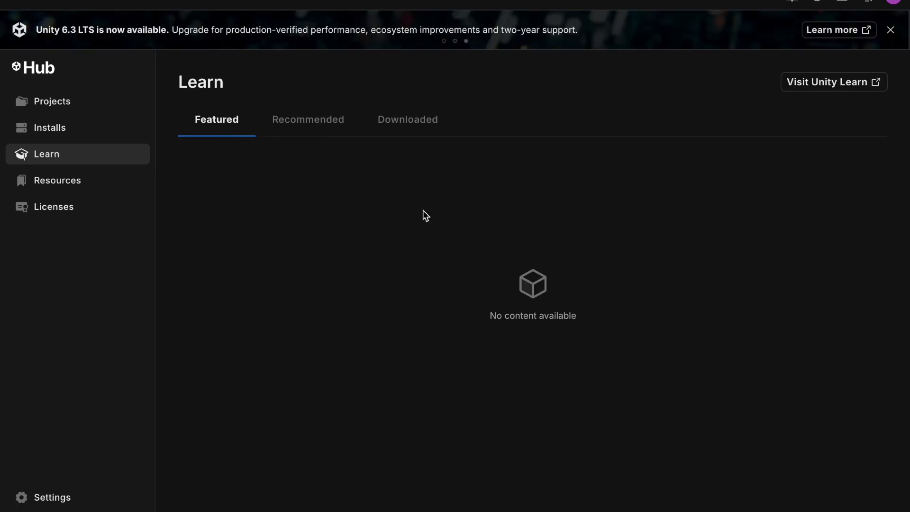
Step: Browse the Resources and Licenses sections of the Hub
{"action": "left_click", "coordinate": [66, 189]}
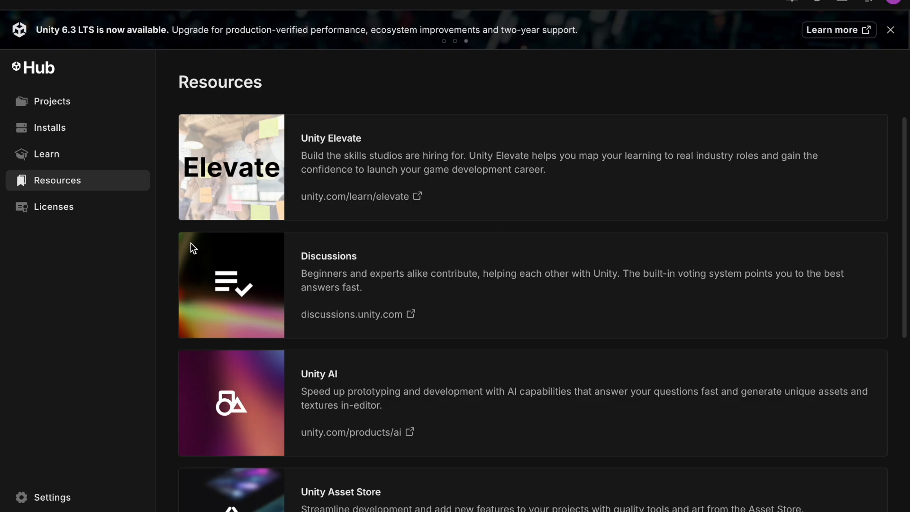
{"action": "scroll", "coordinate": [446, 384], "scroll_direction": "down", "scroll_amount": 1}
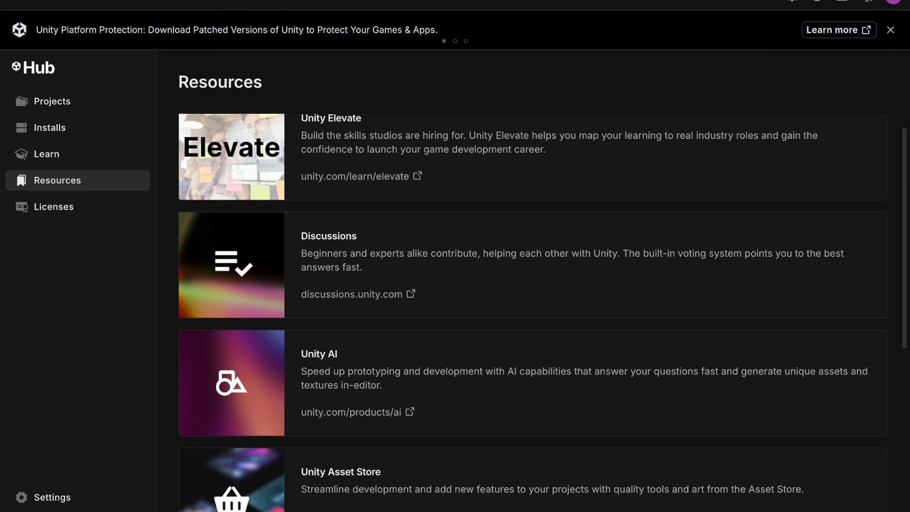
{"action": "left_click", "coordinate": [55, 207]}
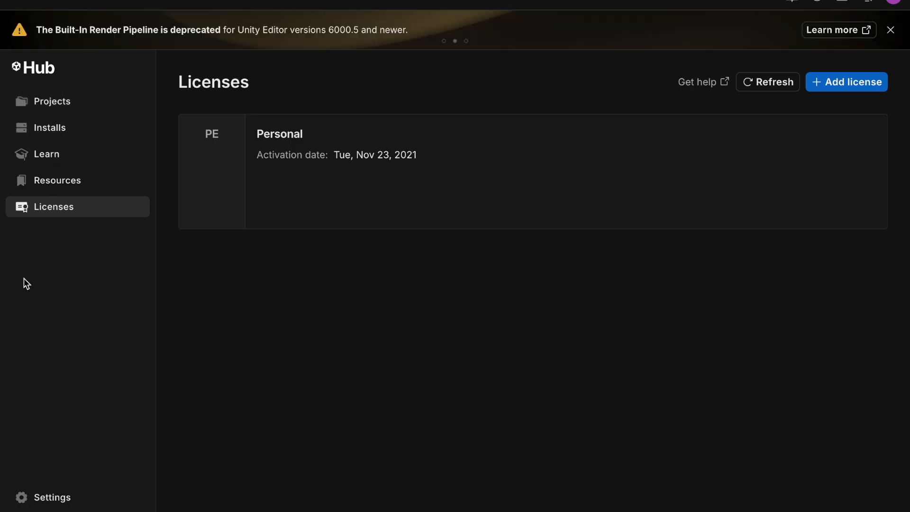
Step: Start a new project using editor version 6000.3.10f1 and the Universal 3D template
{"action": "left_click", "coordinate": [53, 110]}
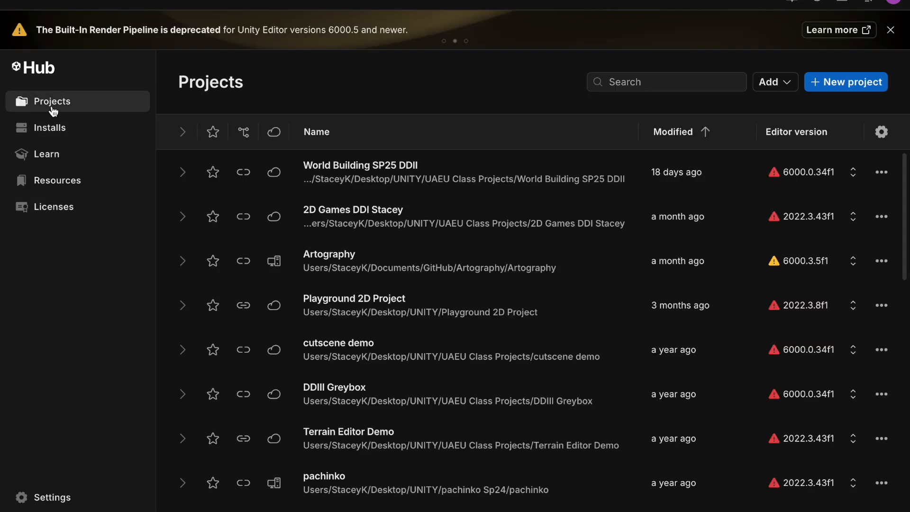
{"action": "left_click", "coordinate": [853, 89]}
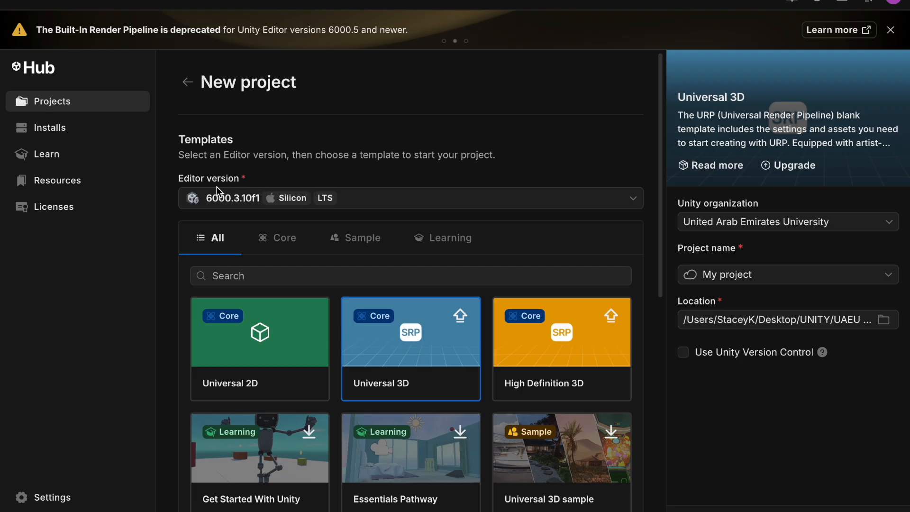
{"action": "left_click", "coordinate": [369, 207]}
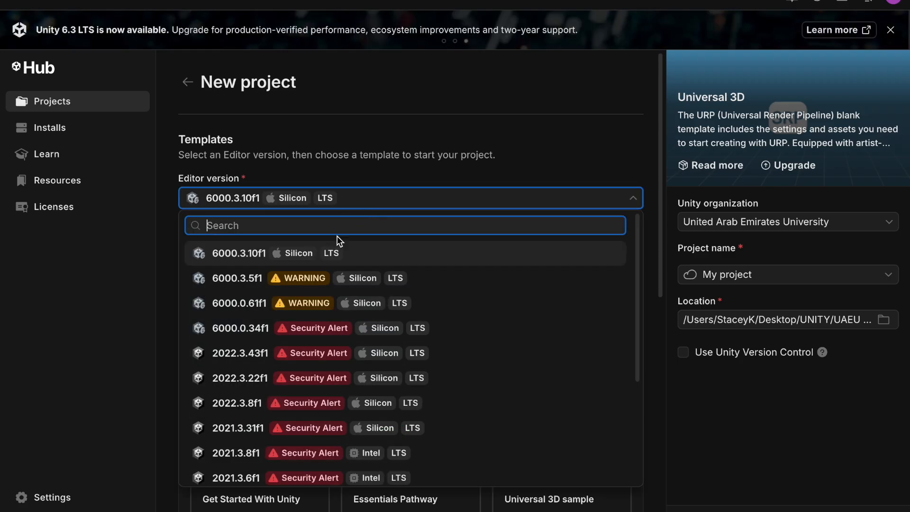
{"action": "mouse_move", "coordinate": [303, 451]}
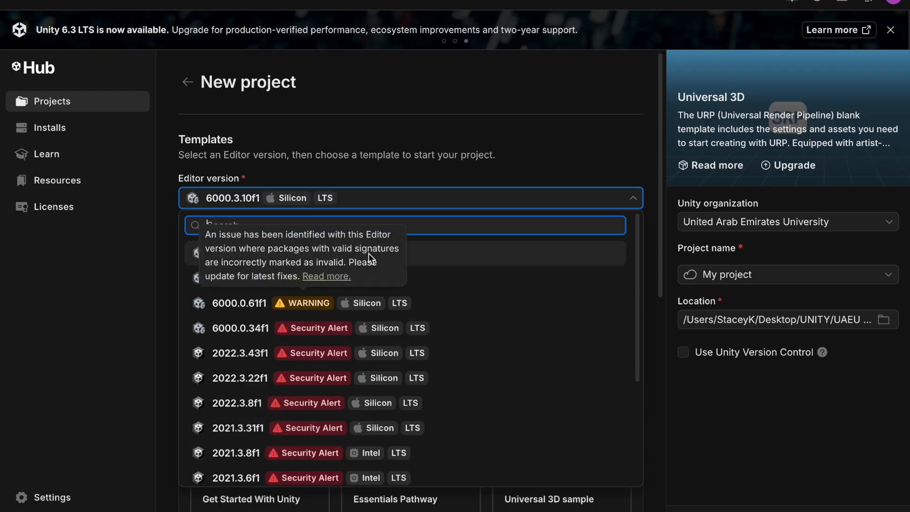
{"action": "left_click", "coordinate": [419, 207]}
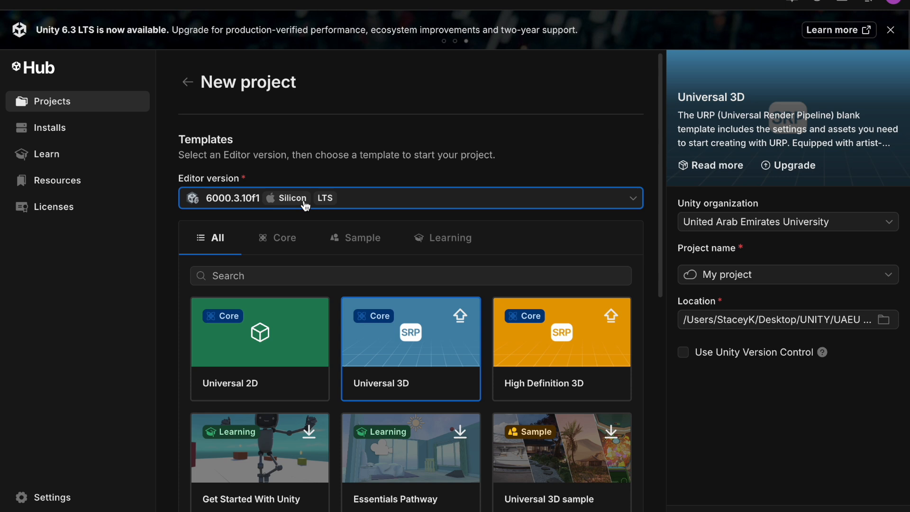
{"action": "scroll", "coordinate": [443, 199], "scroll_direction": "down", "scroll_amount": 1}
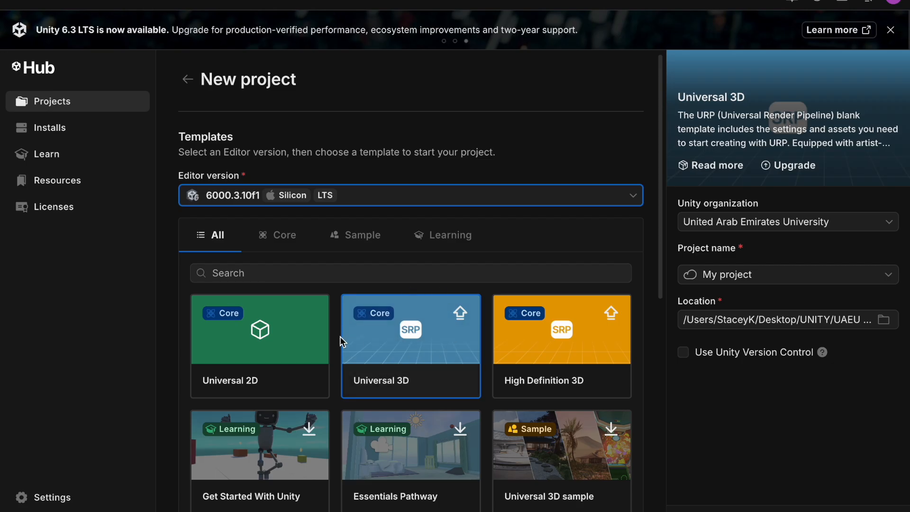
{"action": "left_click", "coordinate": [437, 348]}
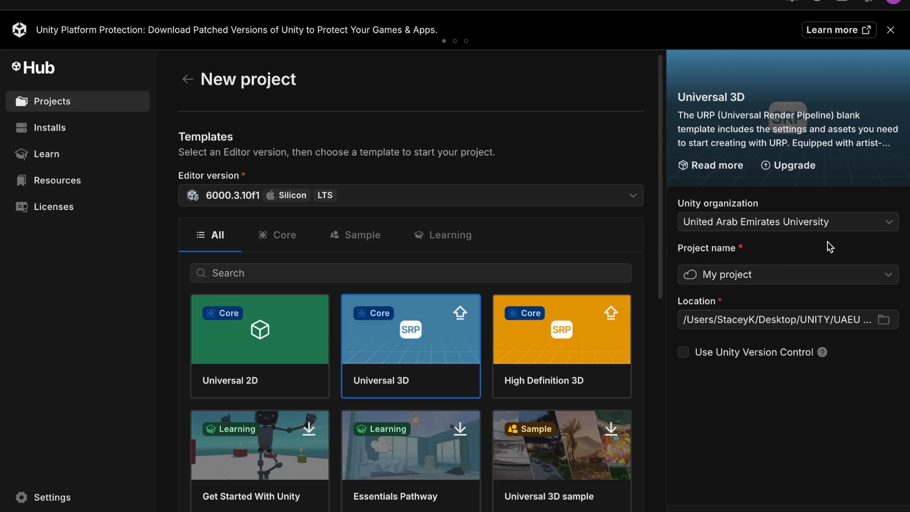
Step: Review the Unity organization options, keeping United Arab Emirates University
{"action": "left_click", "coordinate": [871, 225]}
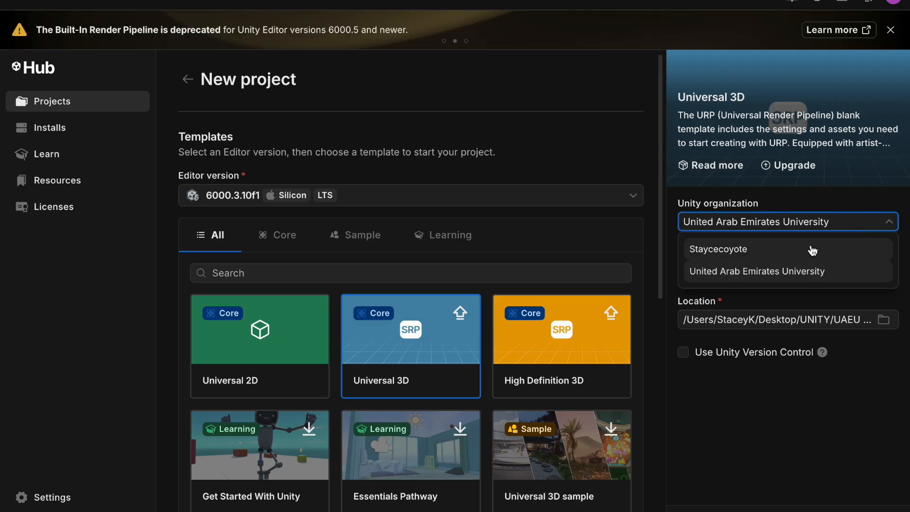
{"action": "left_click", "coordinate": [819, 230]}
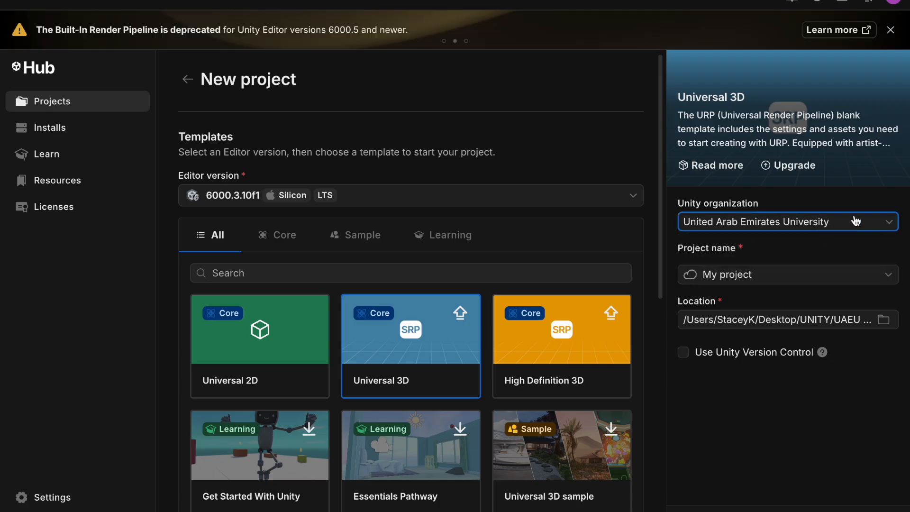
Step: Name the new project World Building SP206 and create it
{"action": "left_click", "coordinate": [809, 278]}
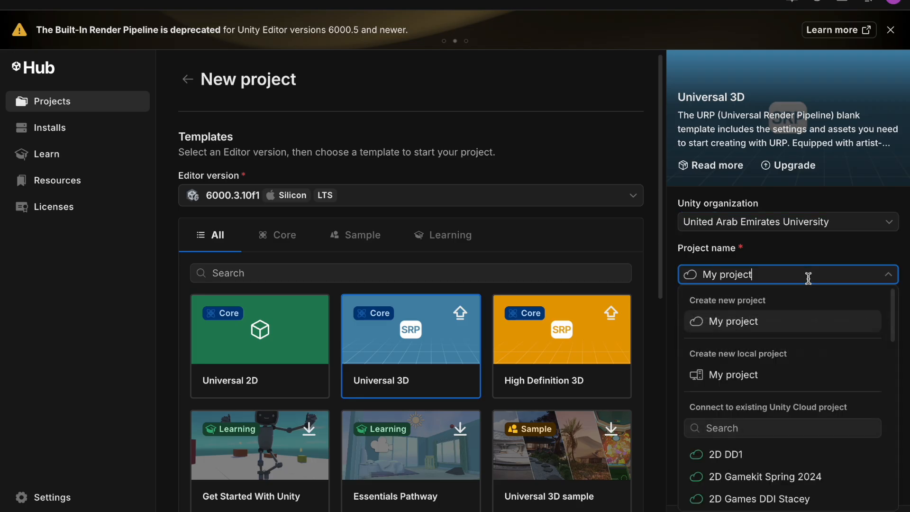
{"action": "triple_click", "coordinate": [711, 280]}
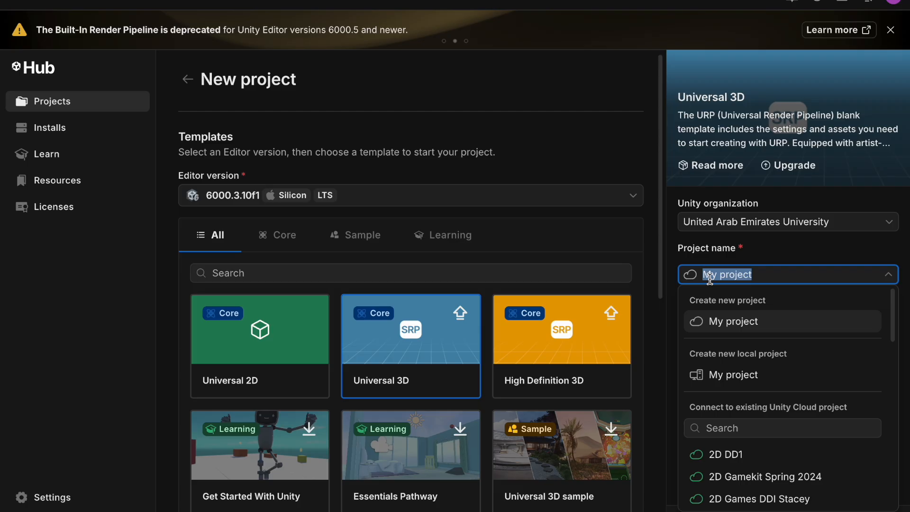
{"action": "type", "text": "World"}
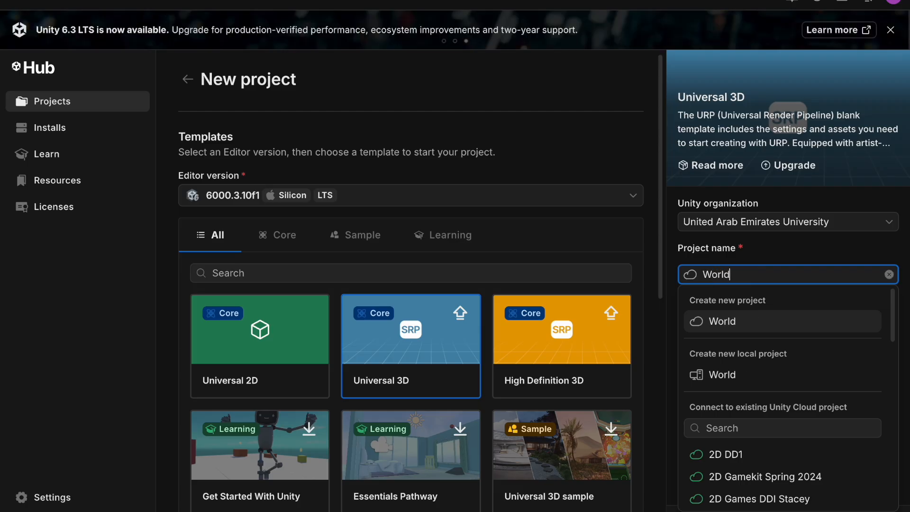
{"action": "type", "text": " Building"}
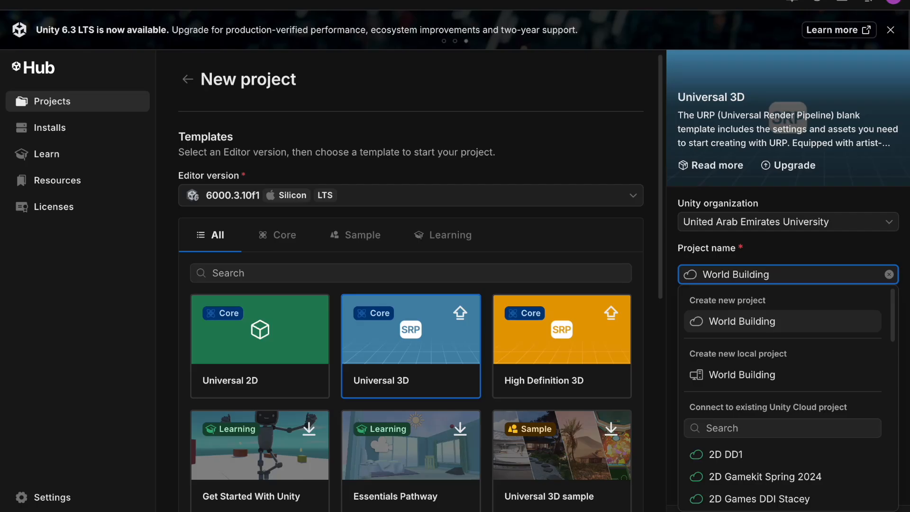
{"action": "type", "text": " SP206"}
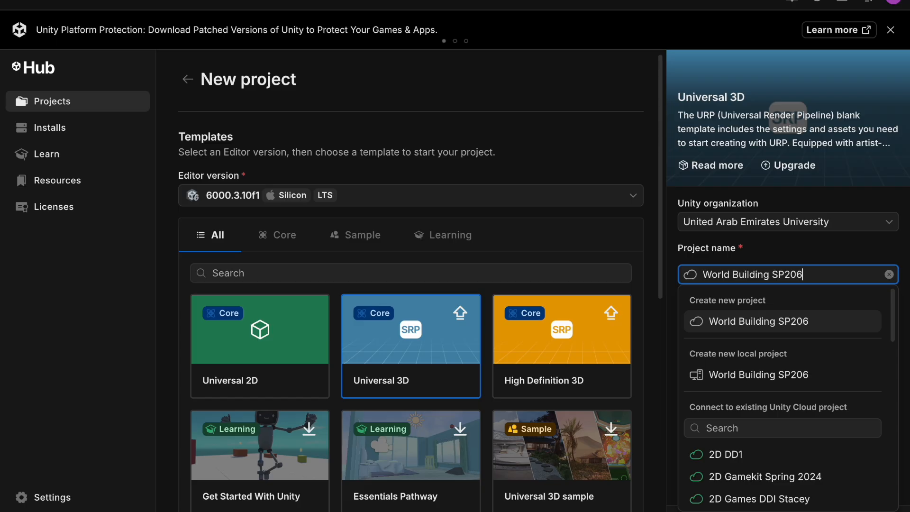
{"action": "left_click", "coordinate": [666, 370]}
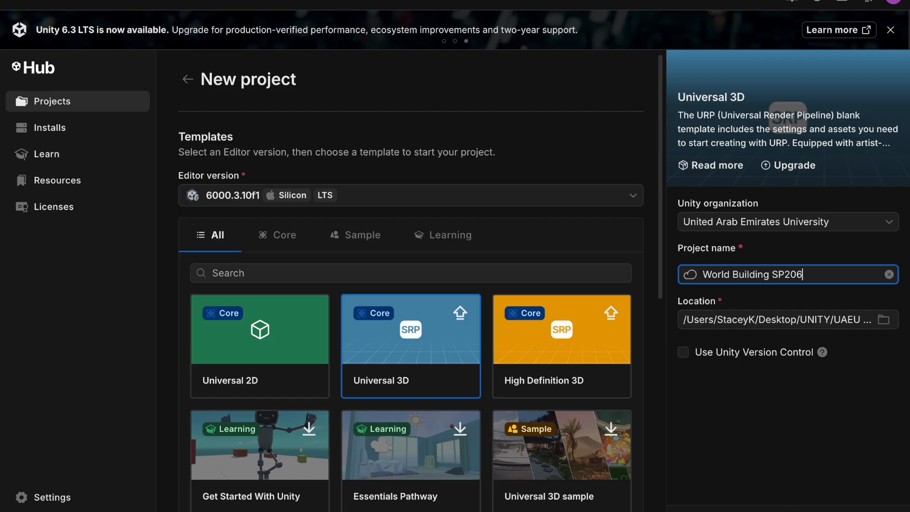
{"action": "key", "text": "Return"}
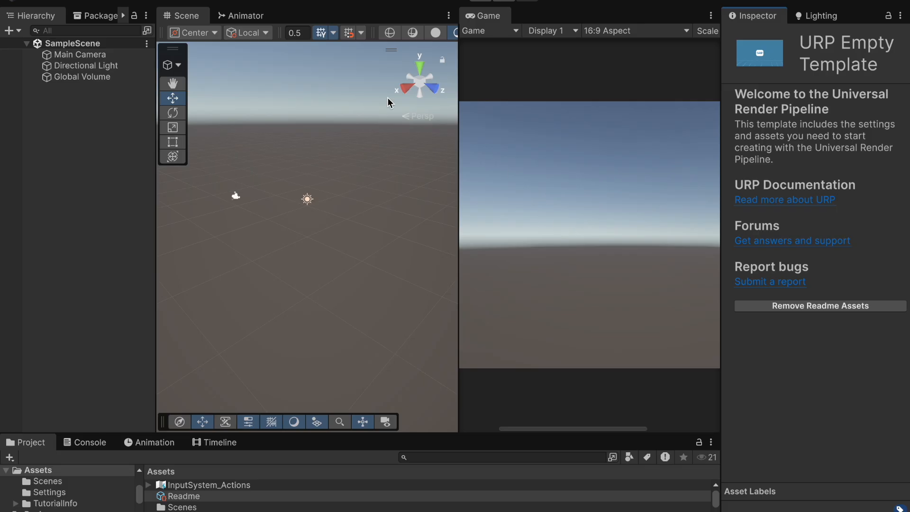
Step: Dock the Game view beside the Scene view and resize the split between them
{"action": "left_click_drag", "start_coordinate": [473, 20], "coordinate": [237, 24]}
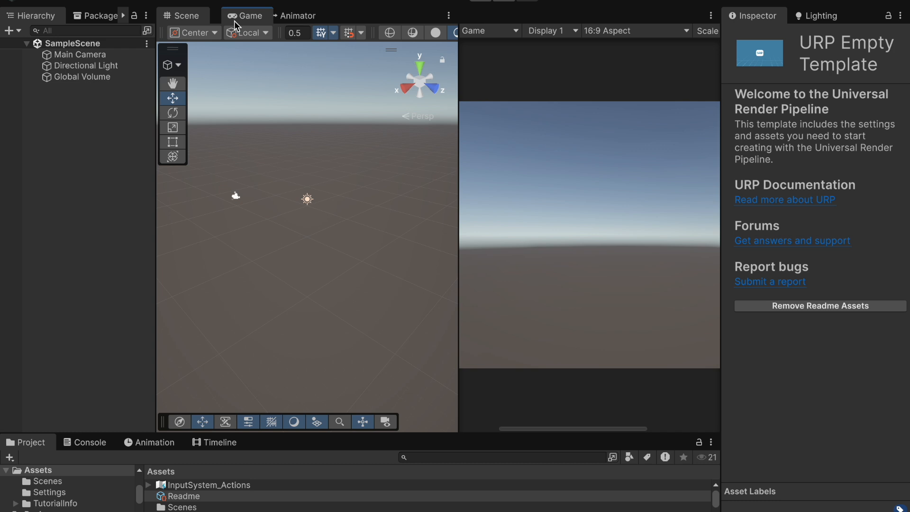
{"action": "left_click", "coordinate": [195, 21]}
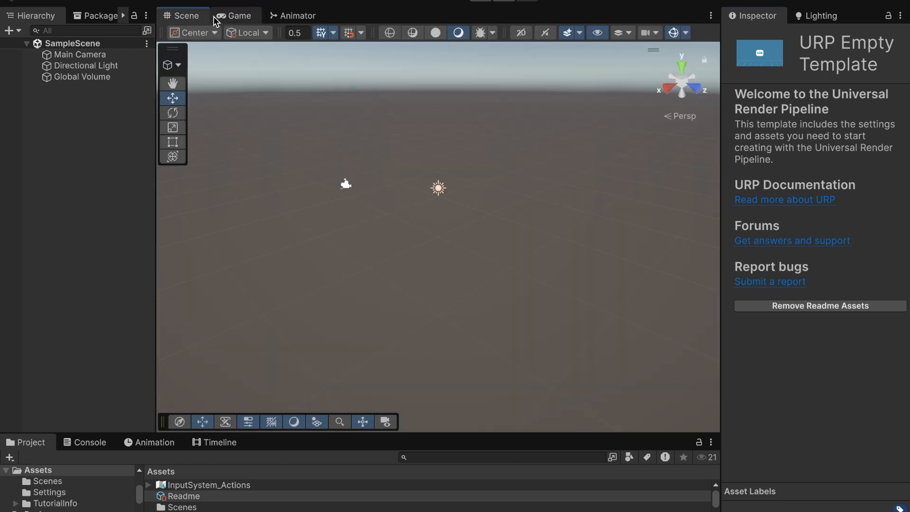
{"action": "left_click", "coordinate": [231, 19]}
{"action": "left_click", "coordinate": [194, 22]}
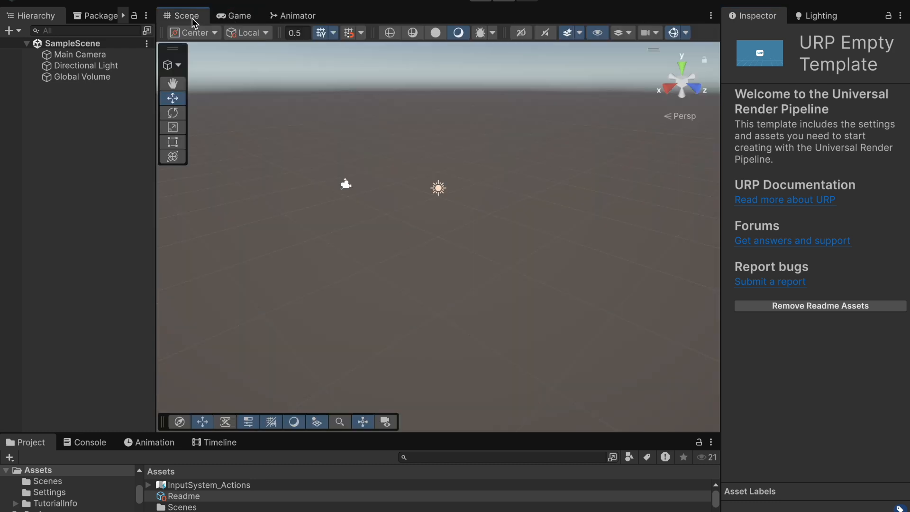
{"action": "left_click", "coordinate": [235, 21]}
{"action": "left_click_drag", "start_coordinate": [238, 18], "coordinate": [668, 35]}
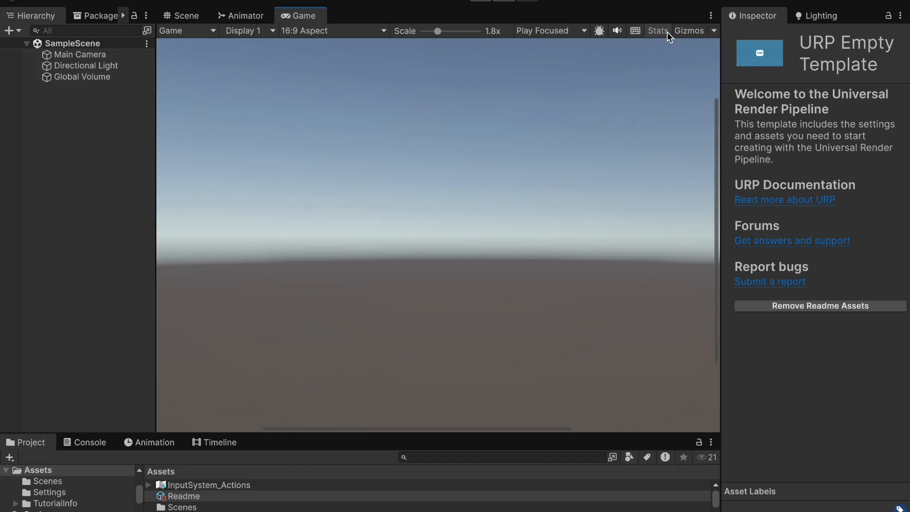
{"action": "left_click_drag", "start_coordinate": [301, 20], "coordinate": [625, 228]}
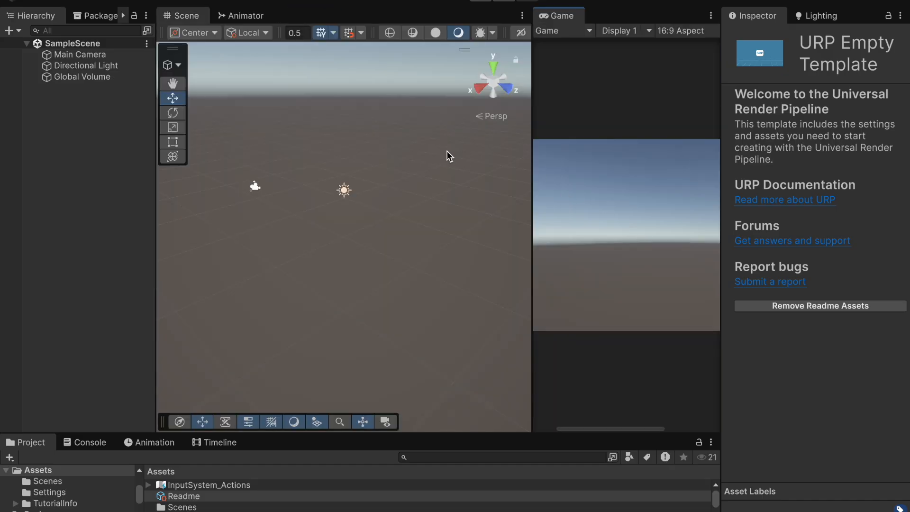
{"action": "left_click_drag", "start_coordinate": [532, 142], "coordinate": [486, 184]}
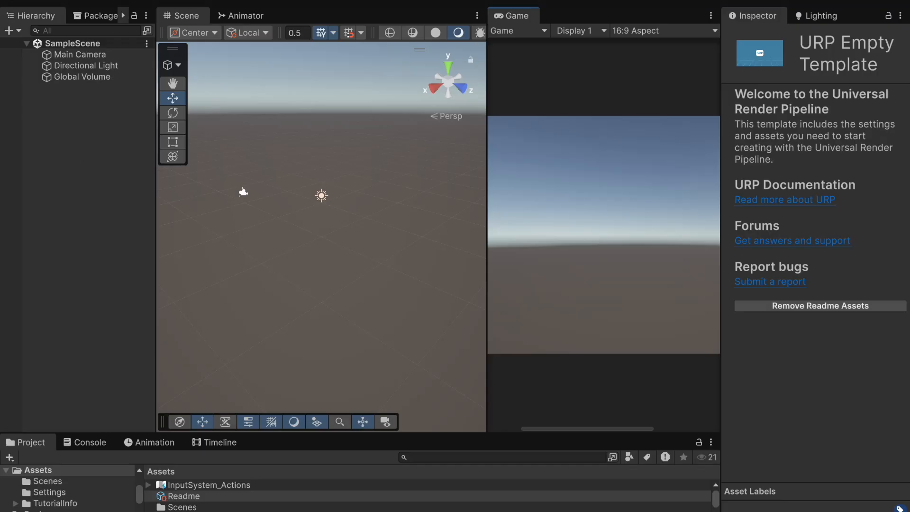
Step: Open the Package Manager
{"action": "left_click", "coordinate": [525, 0]}
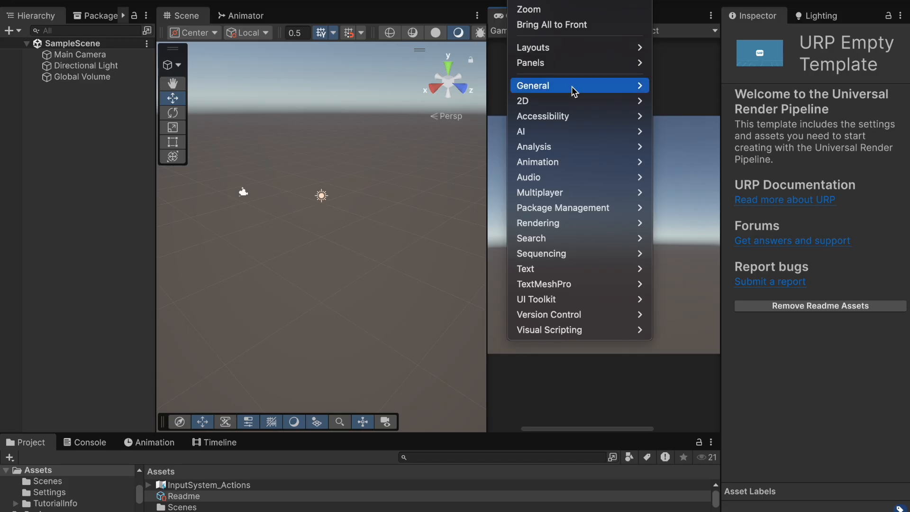
{"action": "mouse_move", "coordinate": [592, 205]}
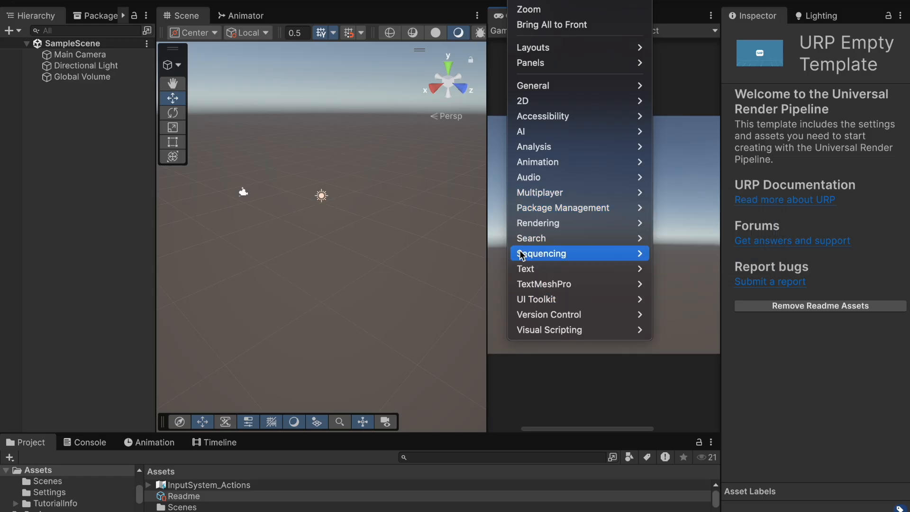
{"action": "mouse_move", "coordinate": [547, 215]}
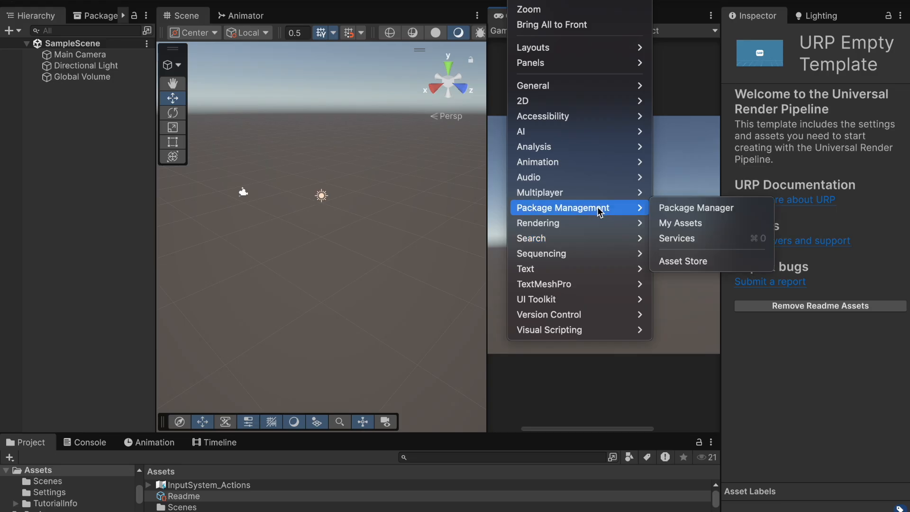
{"action": "left_click", "coordinate": [683, 213]}
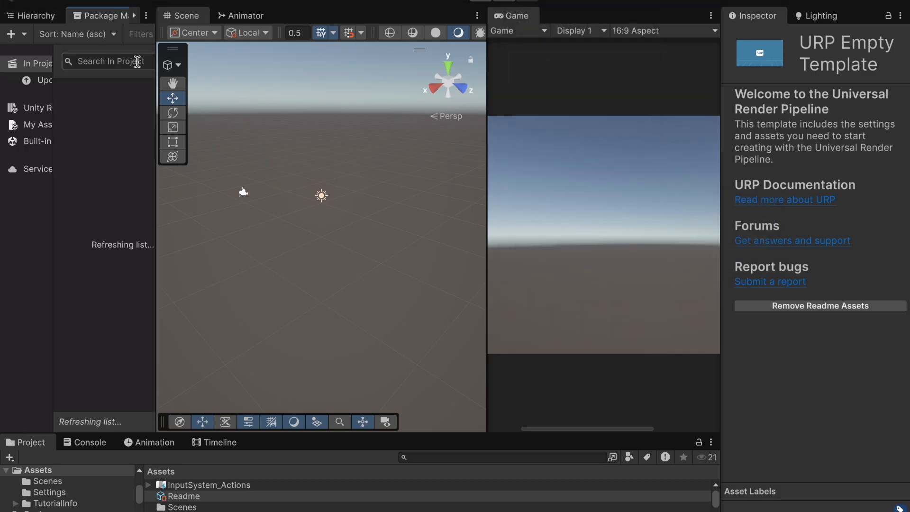
Step: Enlarge the Package Manager panel and widen its package list and sidebar
{"action": "left_click_drag", "start_coordinate": [99, 19], "coordinate": [548, 85]}
{"action": "left_click_drag", "start_coordinate": [533, 17], "coordinate": [104, 31]}
{"action": "left_click_drag", "start_coordinate": [153, 172], "coordinate": [583, 185]}
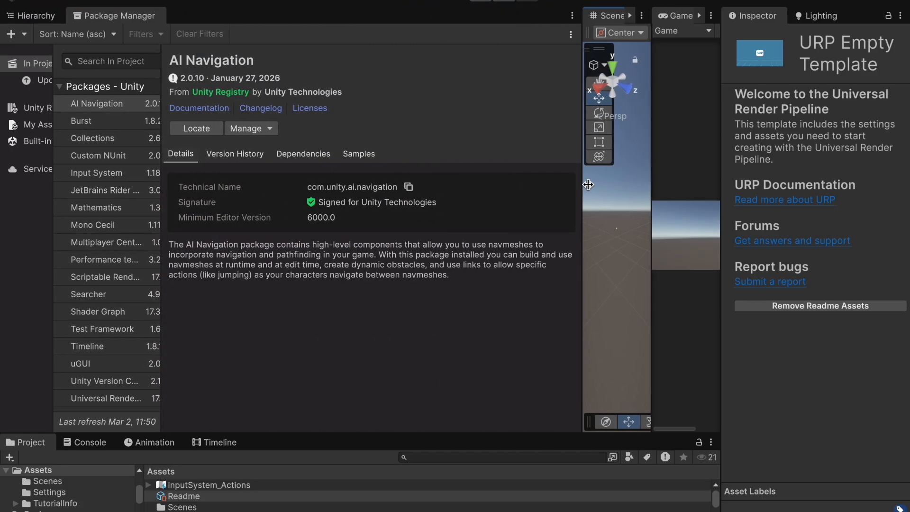
{"action": "left_click_drag", "start_coordinate": [161, 219], "coordinate": [260, 213]}
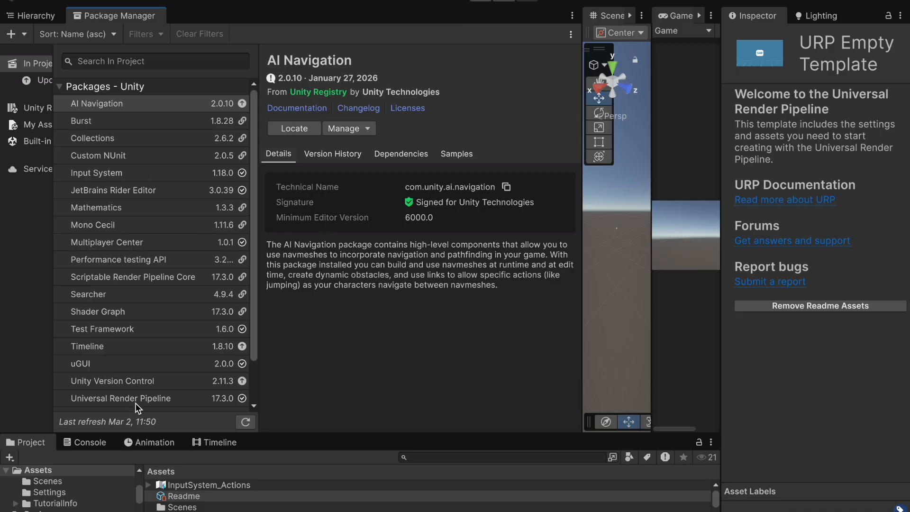
{"action": "left_click_drag", "start_coordinate": [315, 432], "coordinate": [308, 390]}
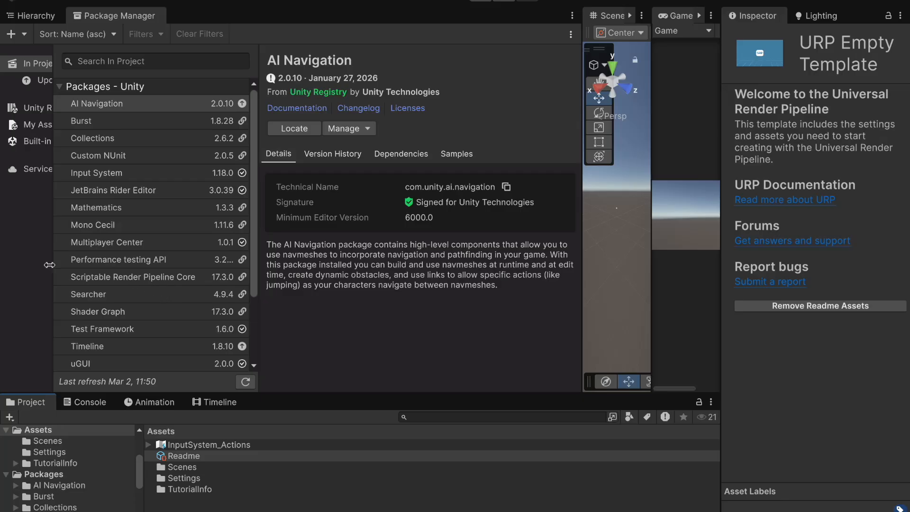
{"action": "left_click_drag", "start_coordinate": [54, 223], "coordinate": [107, 220]}
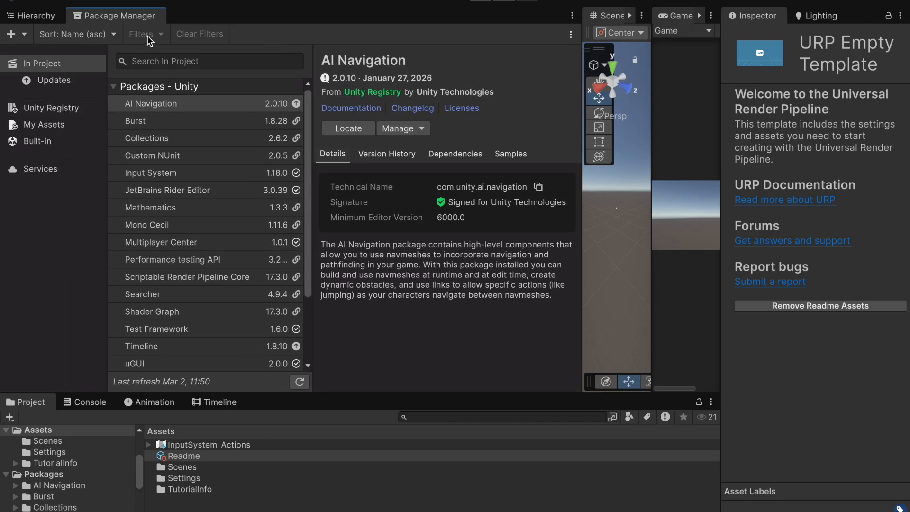
Step: Examine the sort options and the Timeline package details among the project's packages
{"action": "left_click", "coordinate": [114, 34]}
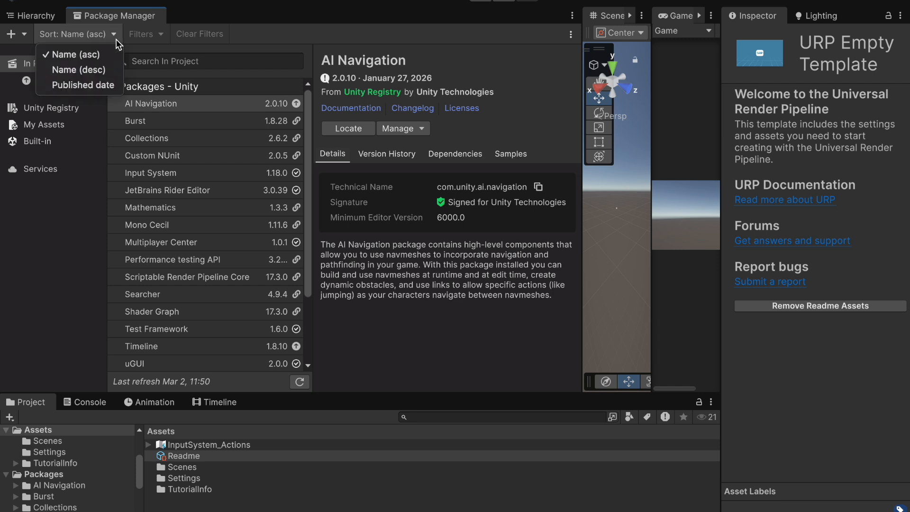
{"action": "left_click", "coordinate": [117, 43]}
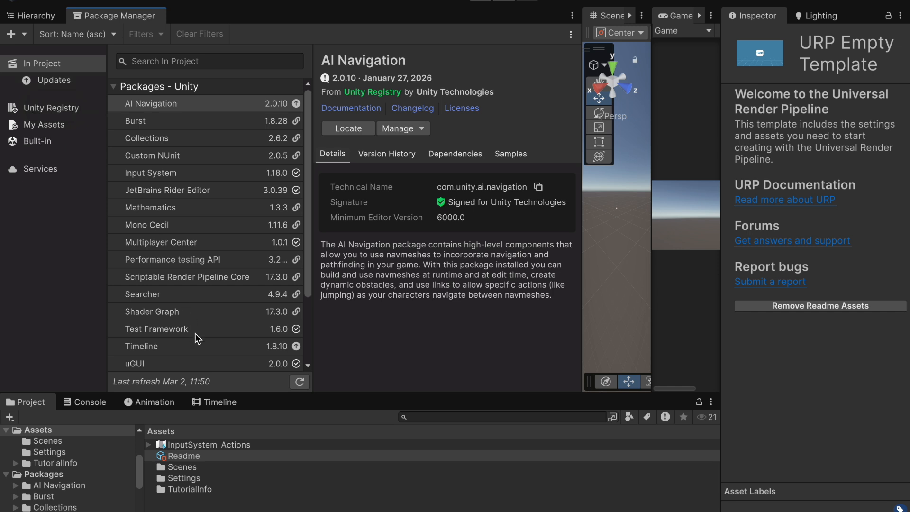
{"action": "mouse_move", "coordinate": [297, 346]}
{"action": "left_click", "coordinate": [297, 348]}
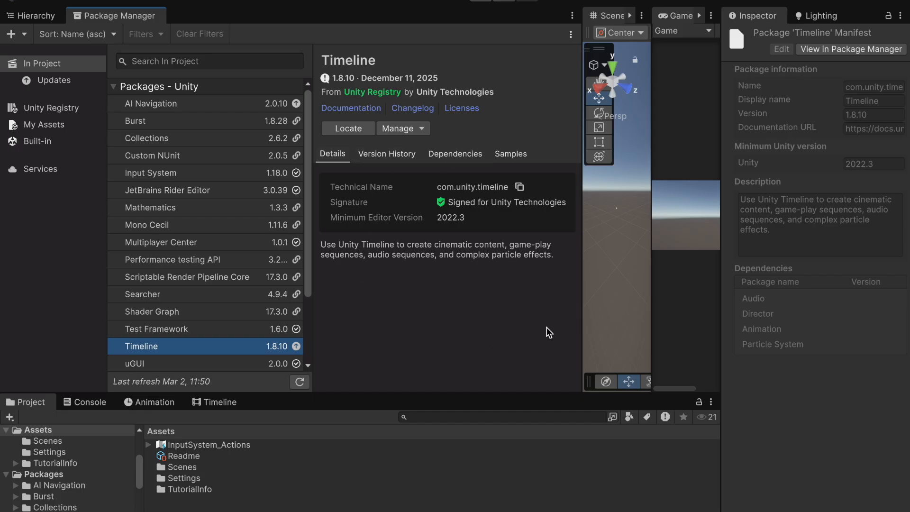
Step: Search the Unity Registry for terrain
{"action": "mouse_move", "coordinate": [297, 346]}
{"action": "left_click", "coordinate": [175, 63]}
{"action": "left_click", "coordinate": [44, 107]}
{"action": "left_click", "coordinate": [192, 60]}
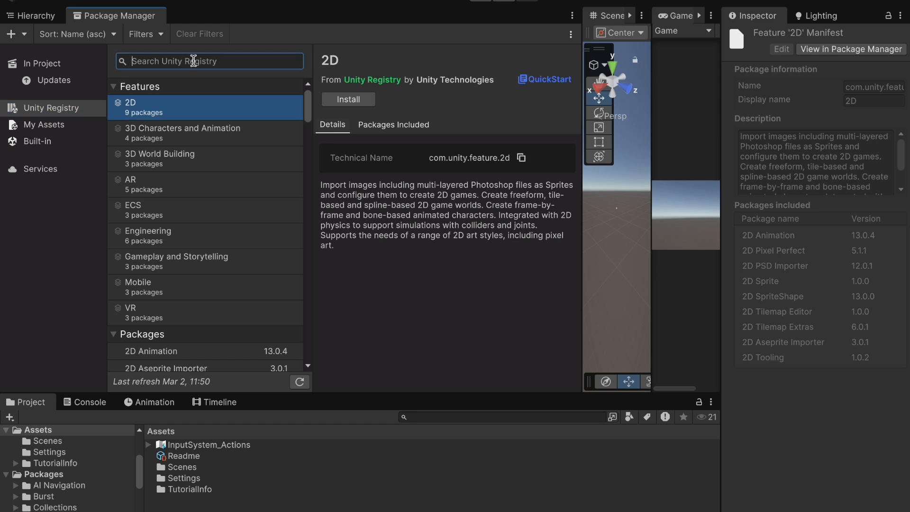
{"action": "type", "text": "terrain"}
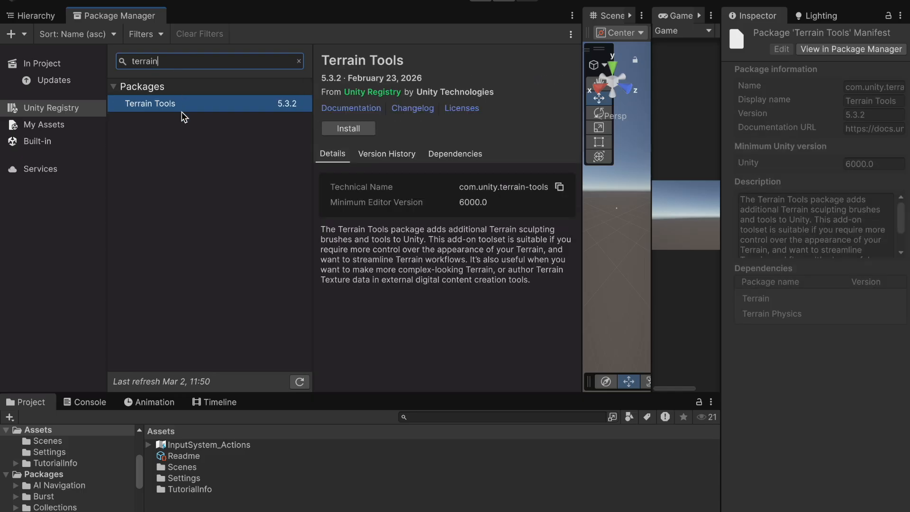
Step: Review the Terrain Tools package's version history and dependencies, and install it
{"action": "left_click", "coordinate": [584, 163]}
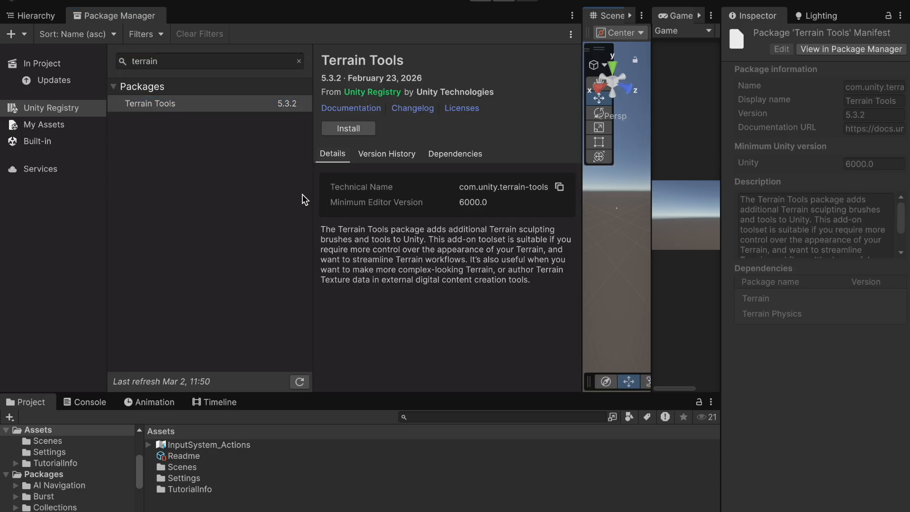
{"action": "left_click_drag", "start_coordinate": [312, 199], "coordinate": [228, 200]}
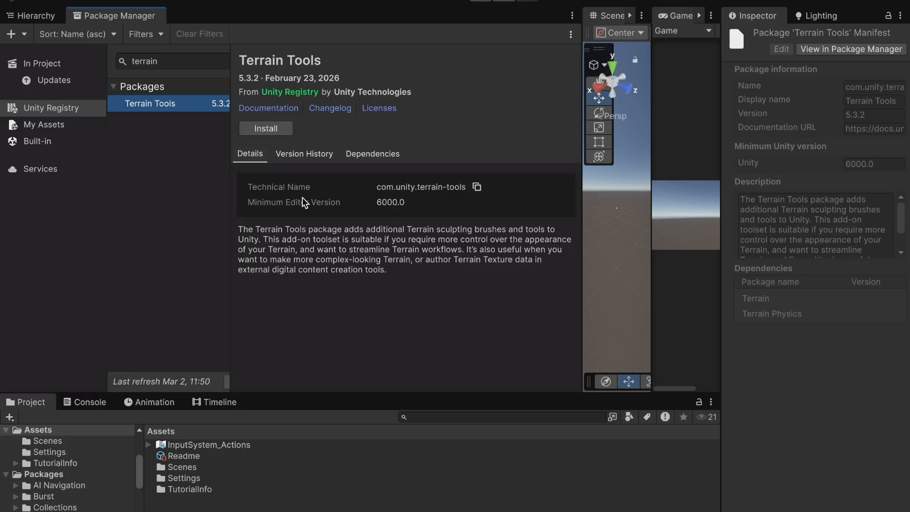
{"action": "left_click", "coordinate": [317, 156]}
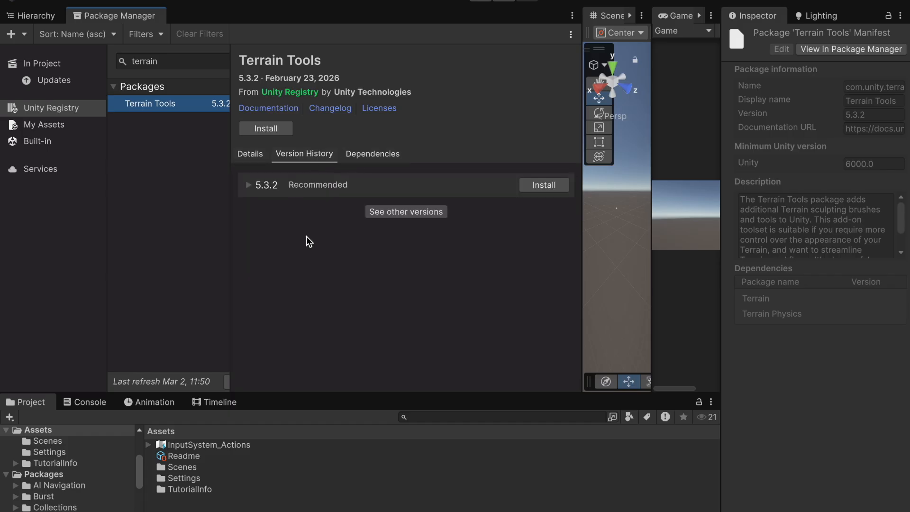
{"action": "left_click", "coordinate": [365, 160]}
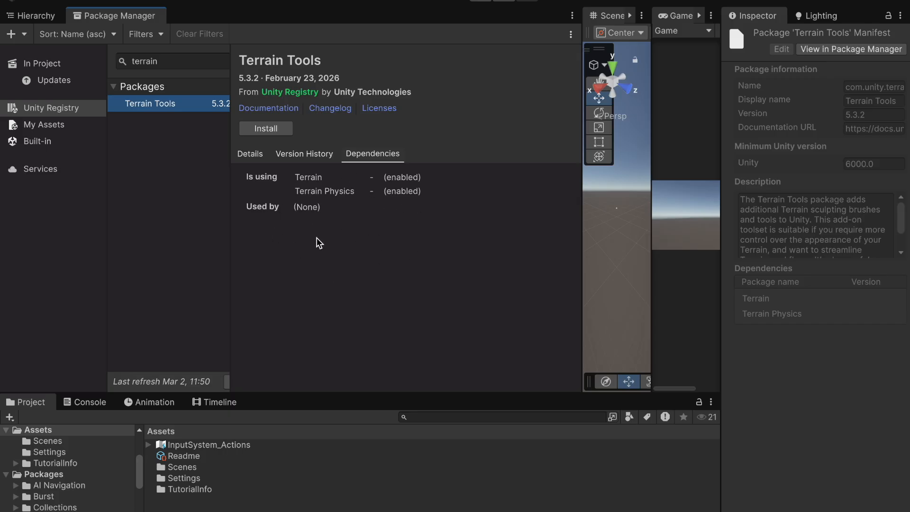
{"action": "left_click", "coordinate": [249, 154]}
{"action": "left_click", "coordinate": [264, 129]}
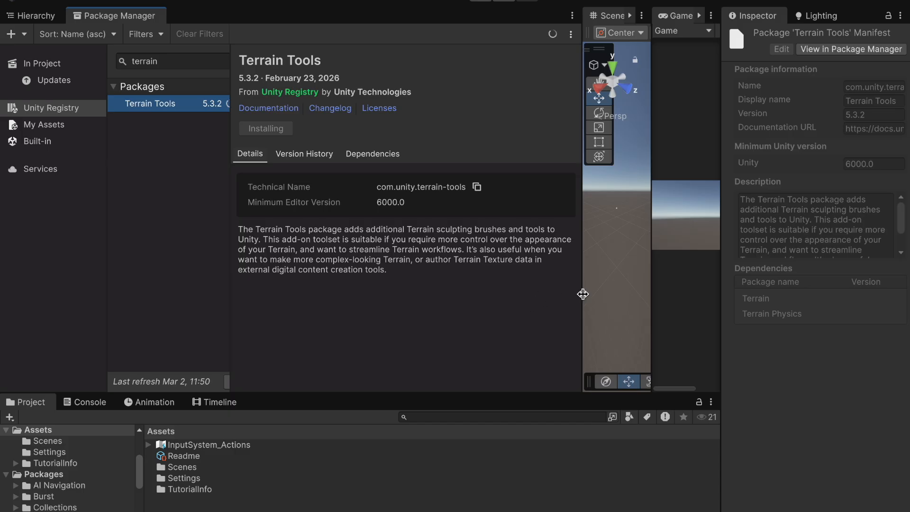
{"action": "left_click_drag", "start_coordinate": [583, 293], "coordinate": [591, 293]}
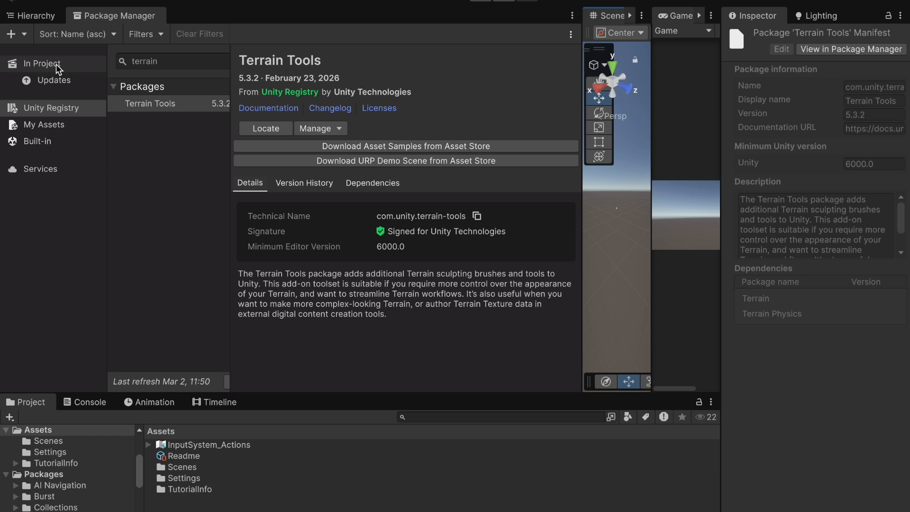
Step: Open the Terrain Sample Asset Pack from the Asset Store page in Unity
{"action": "left_click", "coordinate": [390, 149]}
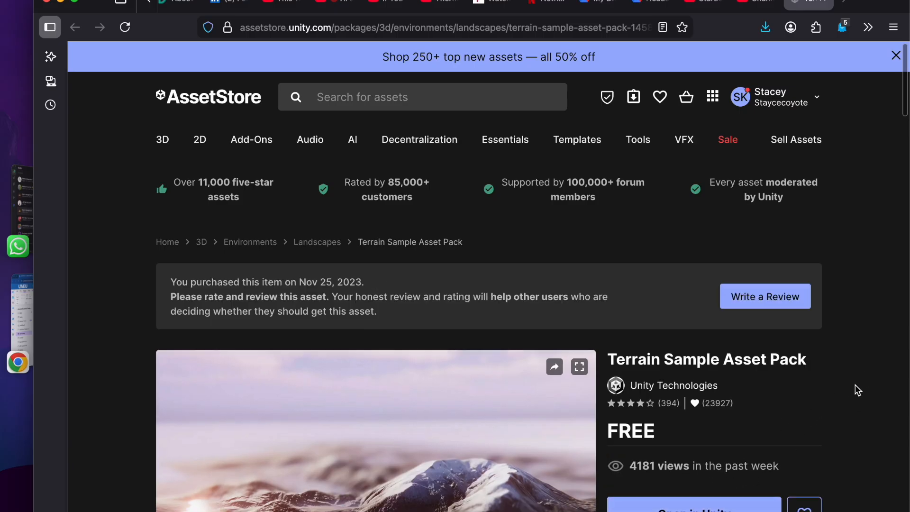
{"action": "scroll", "coordinate": [855, 385], "scroll_direction": "down", "scroll_amount": 1}
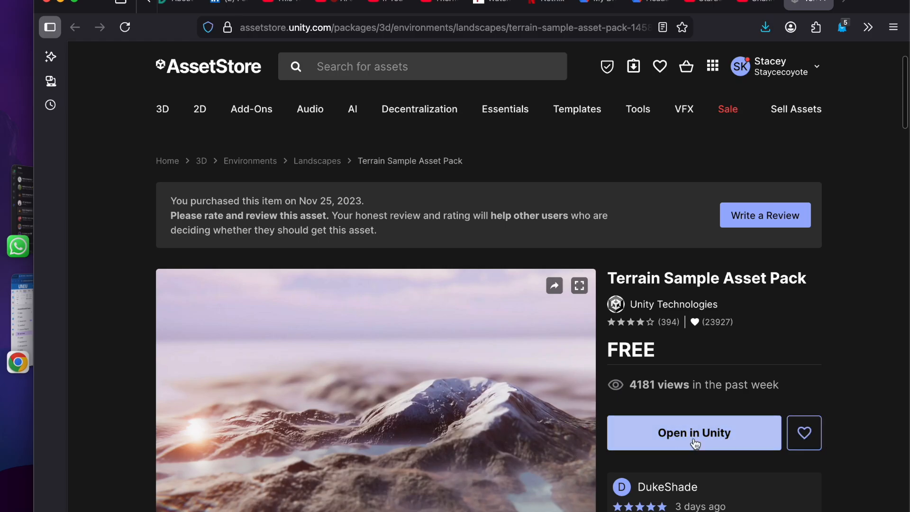
{"action": "left_click", "coordinate": [694, 432]}
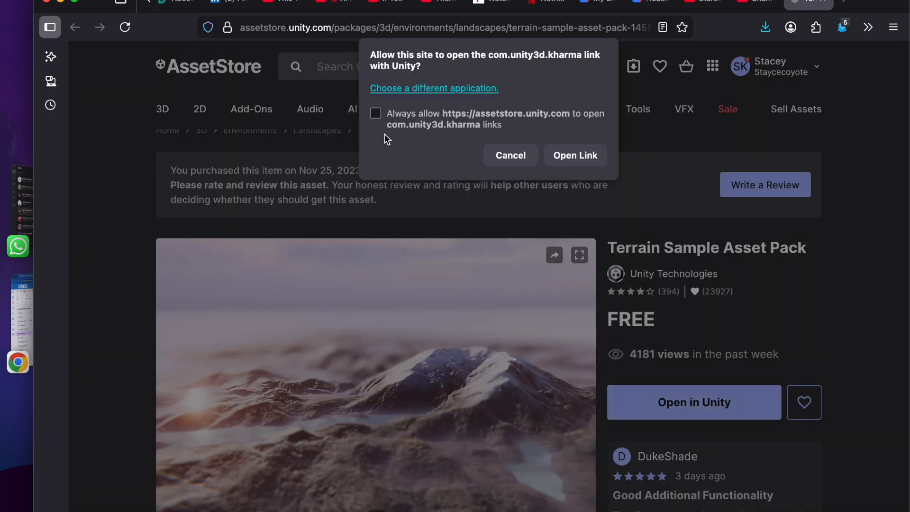
{"action": "left_click", "coordinate": [576, 159]}
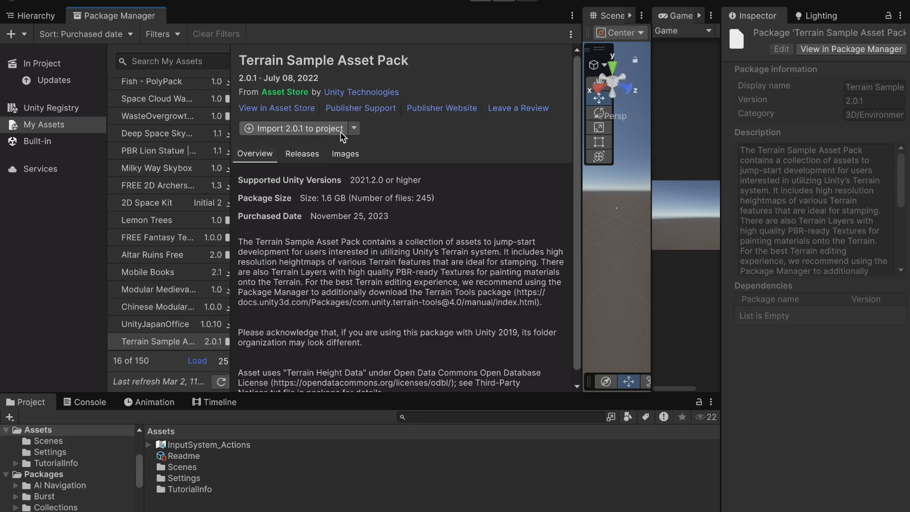
Step: Import the Terrain Sample Asset Pack into the project, installing its package dependencies and dismissing the signature notice
{"action": "left_click", "coordinate": [306, 132]}
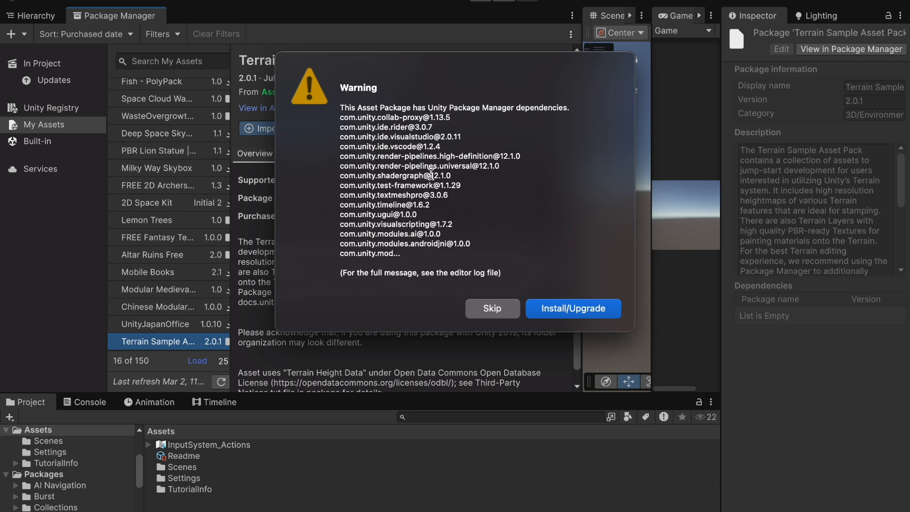
{"action": "left_click", "coordinate": [573, 313]}
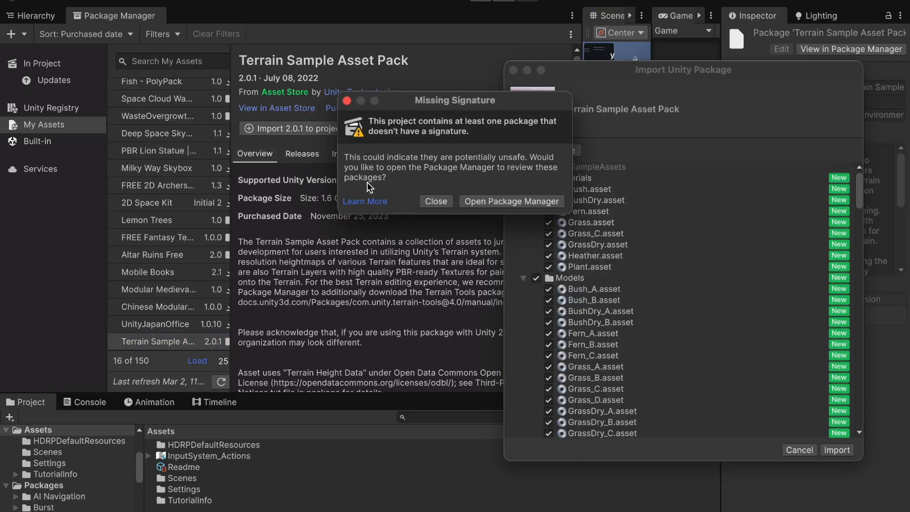
{"action": "left_click", "coordinate": [436, 203]}
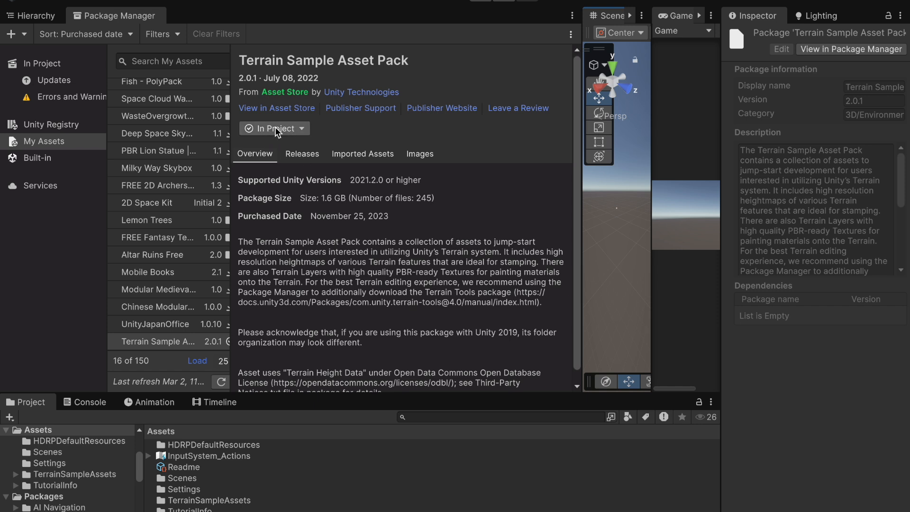
Step: Review the package errors and warnings, then search the project's packages for terrain
{"action": "left_click", "coordinate": [50, 67]}
{"action": "left_click", "coordinate": [79, 101]}
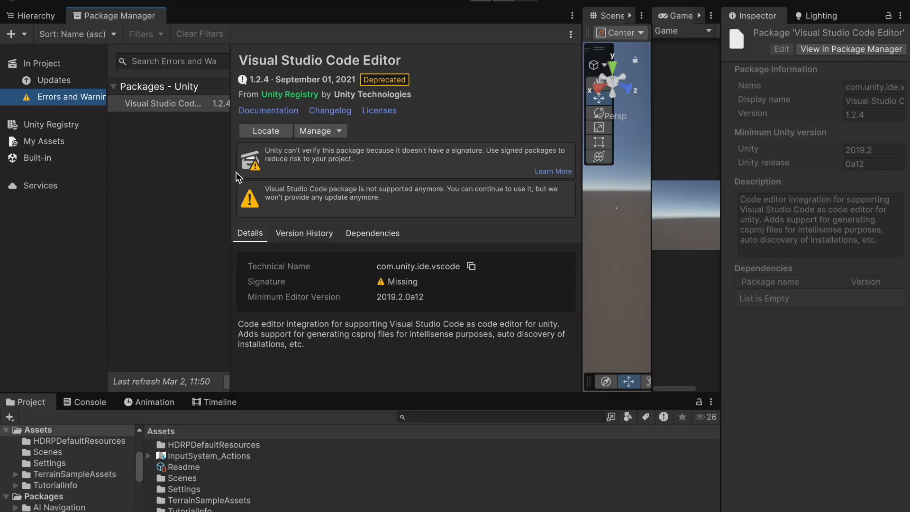
{"action": "left_click", "coordinate": [46, 64]}
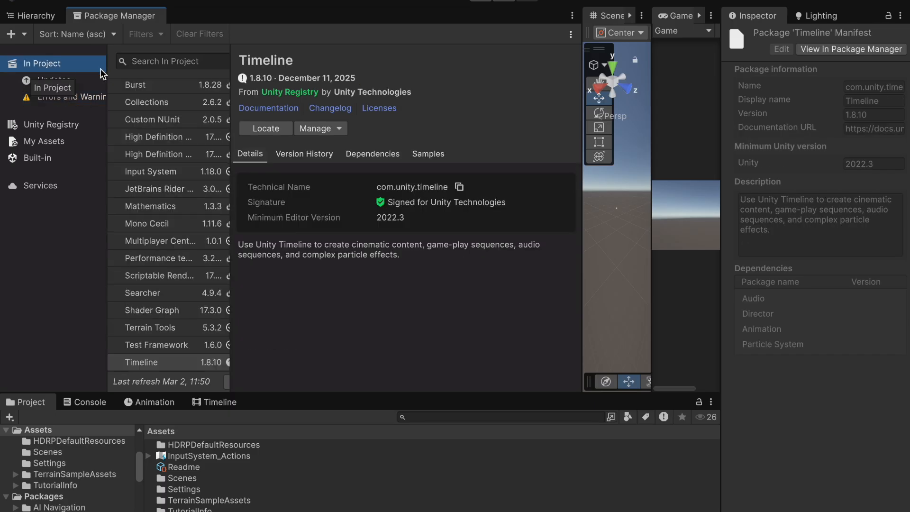
{"action": "left_click_drag", "start_coordinate": [231, 100], "coordinate": [337, 101]}
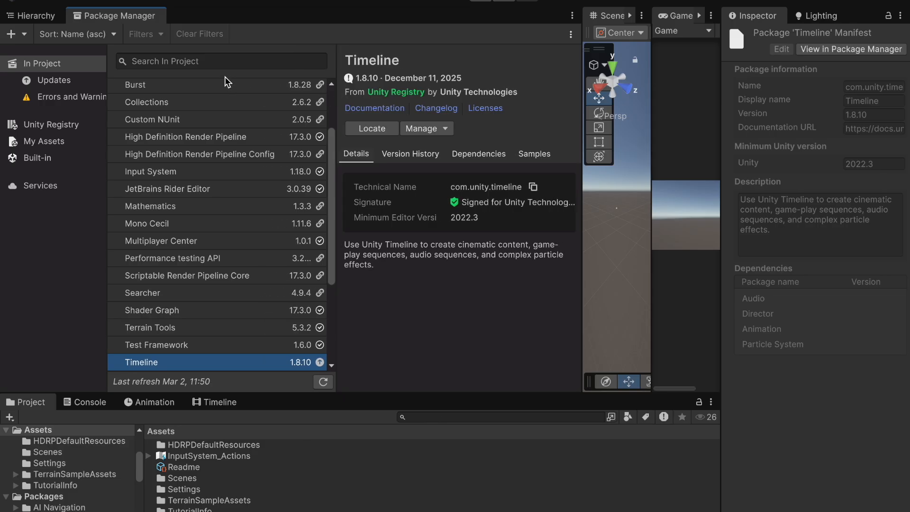
{"action": "left_click", "coordinate": [190, 61]}
{"action": "type", "text": "terr"}
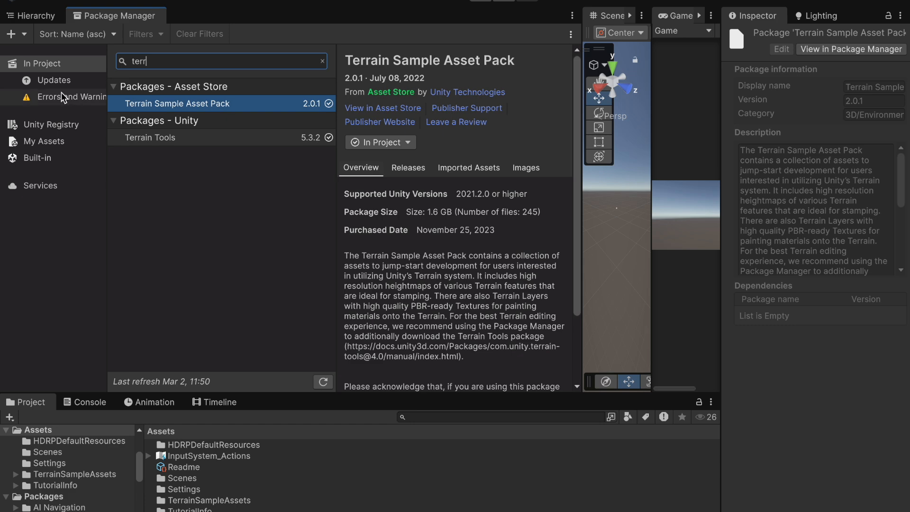
{"action": "left_click", "coordinate": [57, 122]}
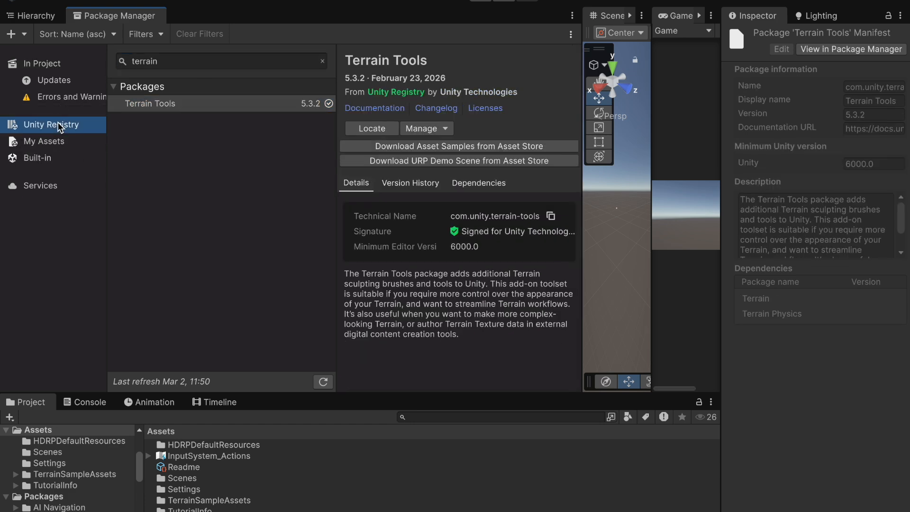
Step: Search the Unity Registry for ProBuilder and install it
{"action": "left_click", "coordinate": [192, 61]}
{"action": "type", "text": "probu"}
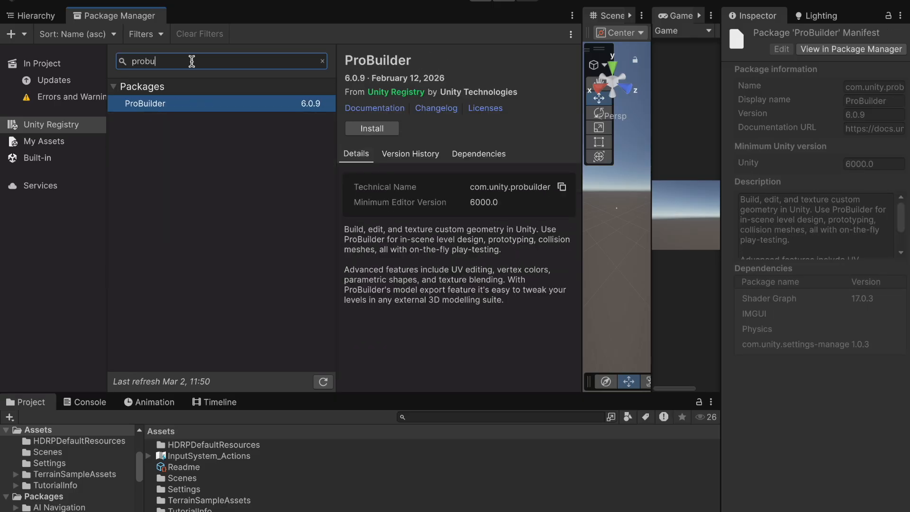
{"action": "left_click", "coordinate": [379, 133]}
{"action": "left_click_drag", "start_coordinate": [337, 265], "coordinate": [264, 267]}
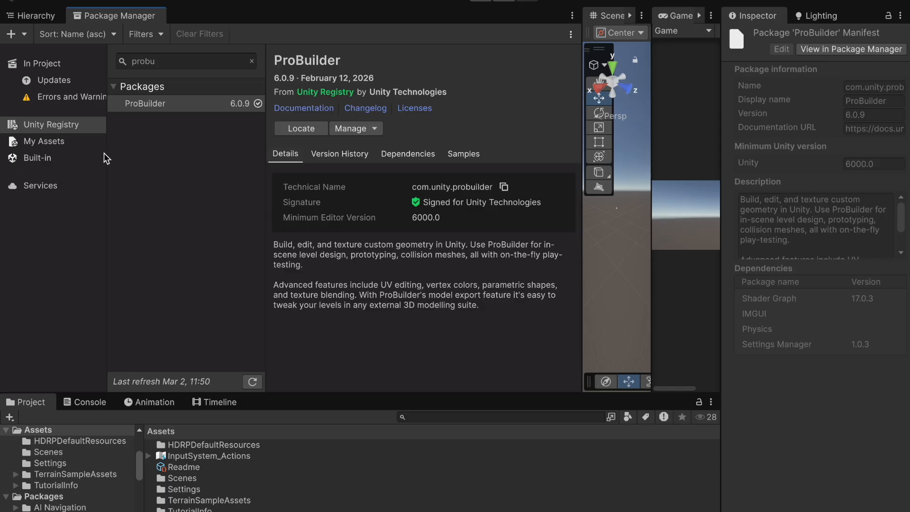
Step: Search the project's installed packages for ProBuilder
{"action": "left_click", "coordinate": [43, 64]}
{"action": "left_click", "coordinate": [189, 62]}
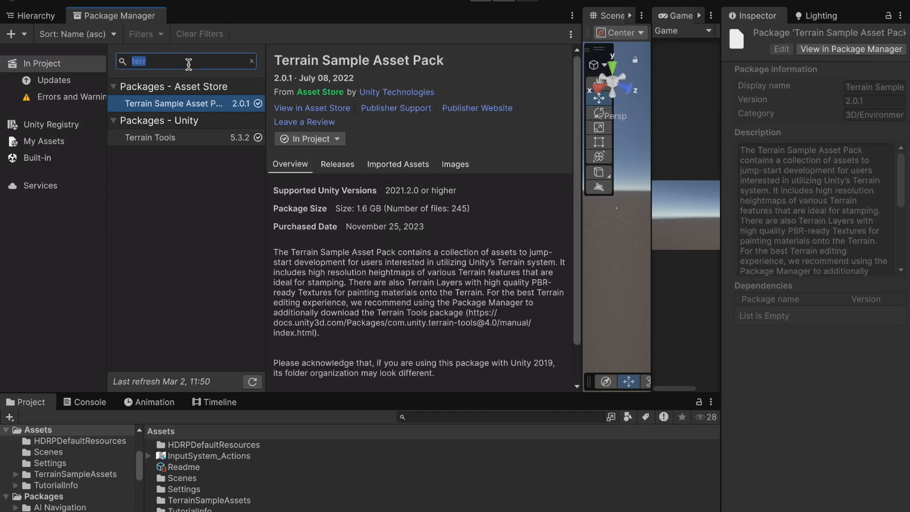
{"action": "type", "text": "probu"}
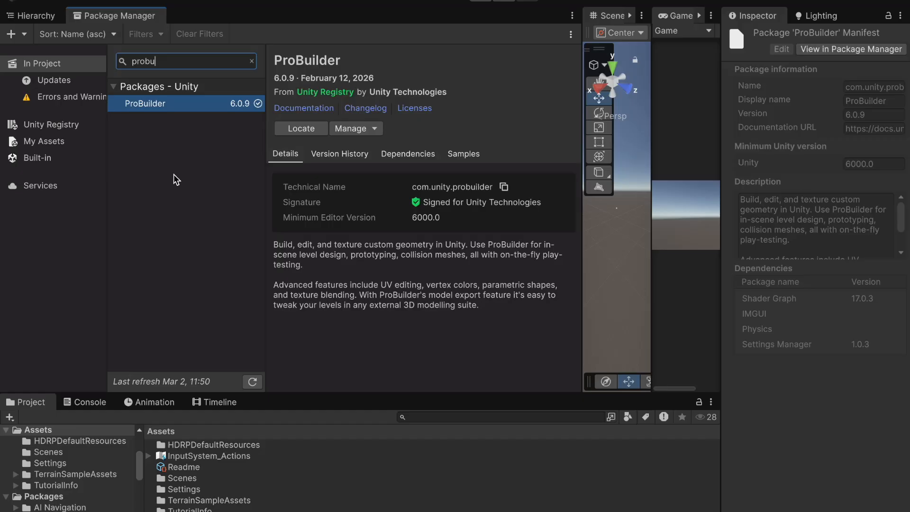
Step: Update all outdated packages listed under Updates
{"action": "left_click", "coordinate": [69, 81]}
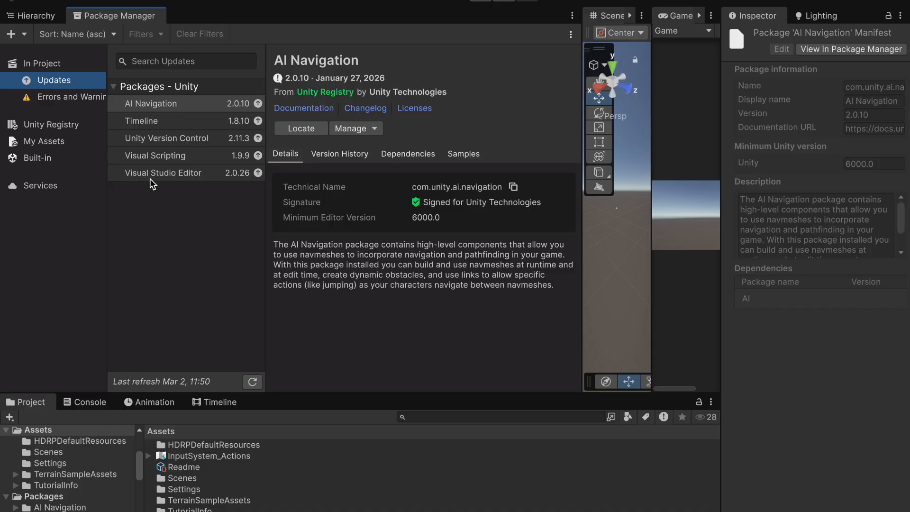
{"action": "left_click", "coordinate": [212, 125]}
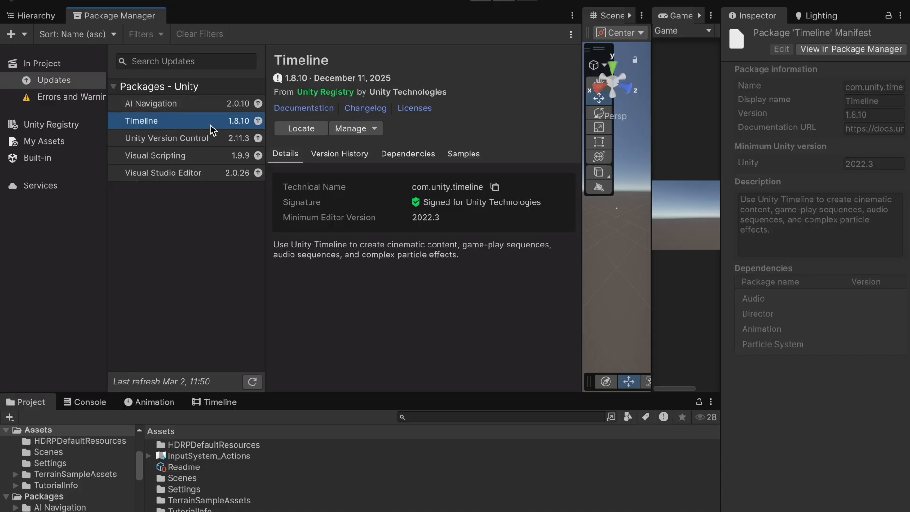
{"action": "left_click", "coordinate": [374, 132]}
{"action": "left_click", "coordinate": [375, 132]}
{"action": "left_click", "coordinate": [57, 81]}
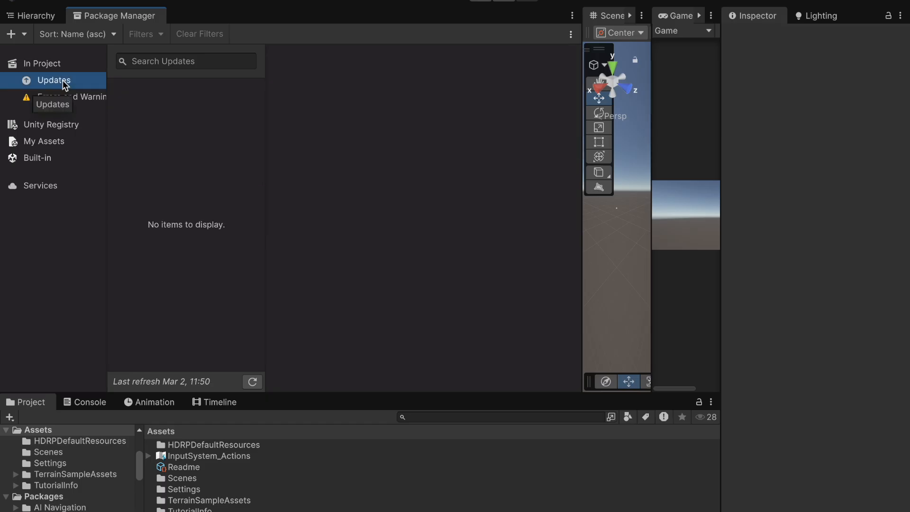
Step: Browse the full list of installed project packages, including the deprecated Visual Studio Code Editor
{"action": "left_click", "coordinate": [42, 67]}
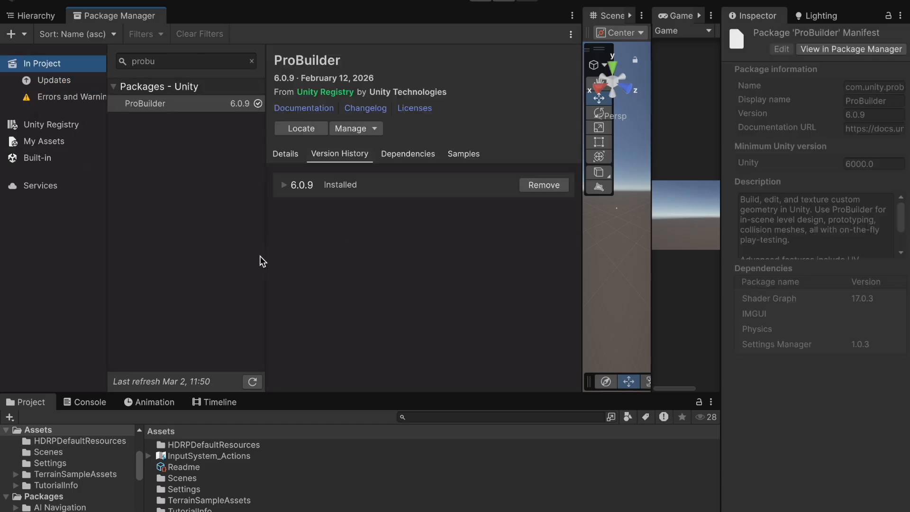
{"action": "left_click", "coordinate": [188, 64]}
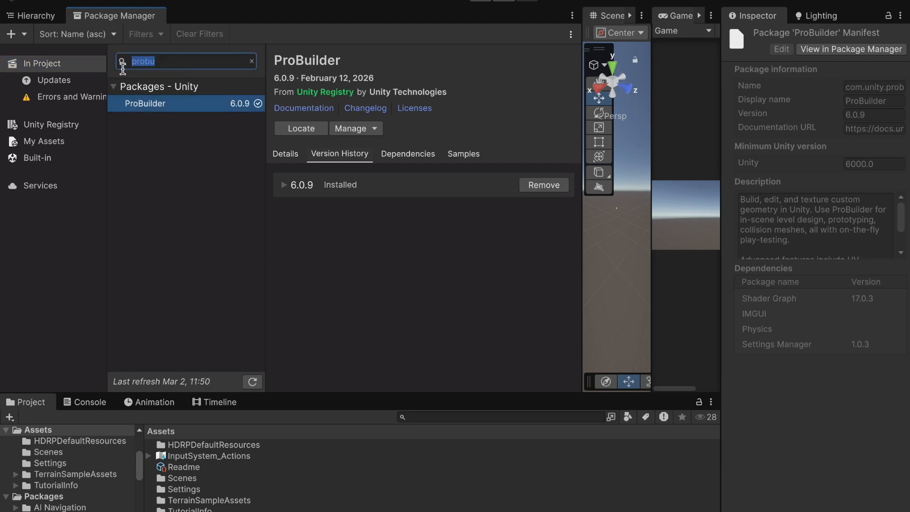
{"action": "key", "text": "BackSpace"}
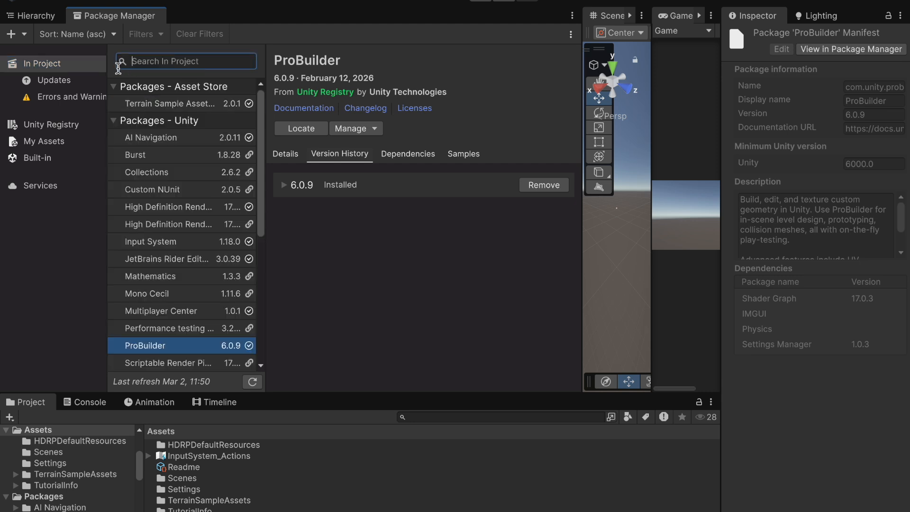
{"action": "scroll", "coordinate": [192, 227], "scroll_direction": "down", "scroll_amount": 5}
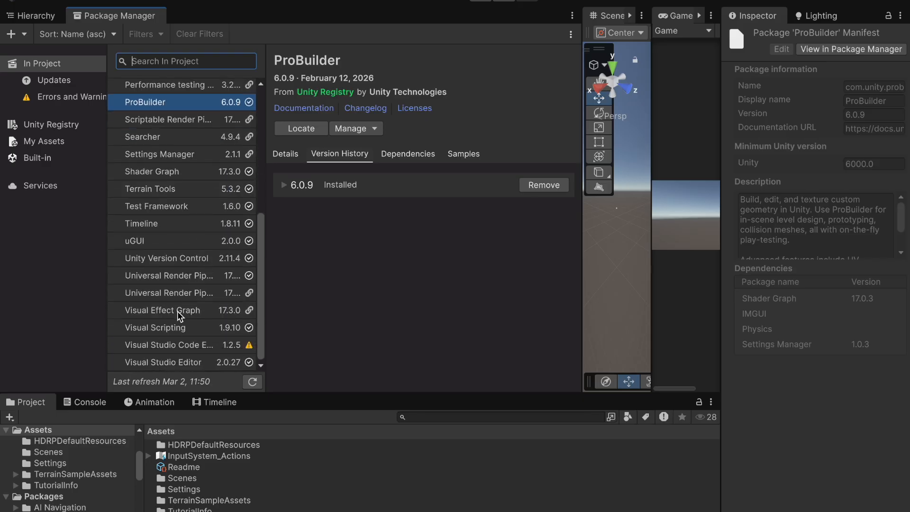
{"action": "left_click", "coordinate": [158, 349]}
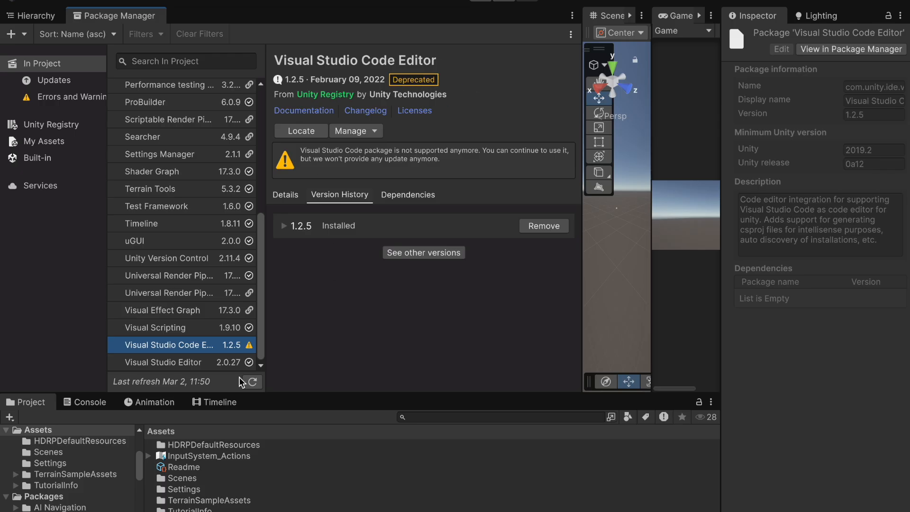
{"action": "scroll", "coordinate": [200, 292], "scroll_direction": "up", "scroll_amount": 3}
{"action": "scroll", "coordinate": [200, 292], "scroll_direction": "up", "scroll_amount": 5}
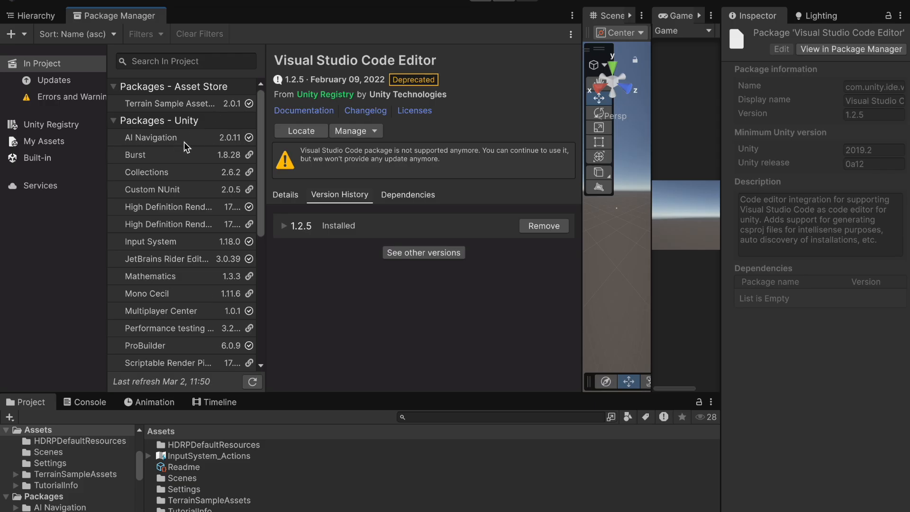
Step: Return to the Hierarchy, widen the Scene and Game views, and enlarge the Project panel
{"action": "left_click", "coordinate": [33, 13]}
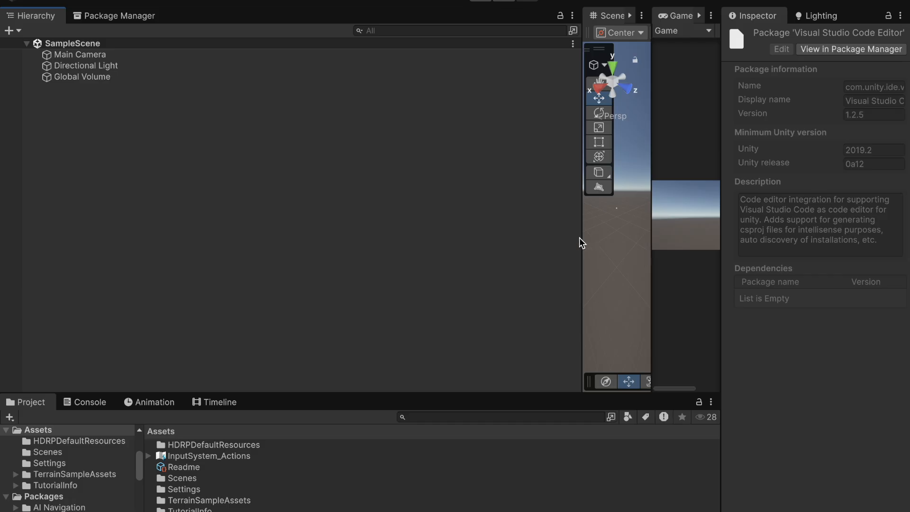
{"action": "left_click_drag", "start_coordinate": [582, 236], "coordinate": [144, 263]}
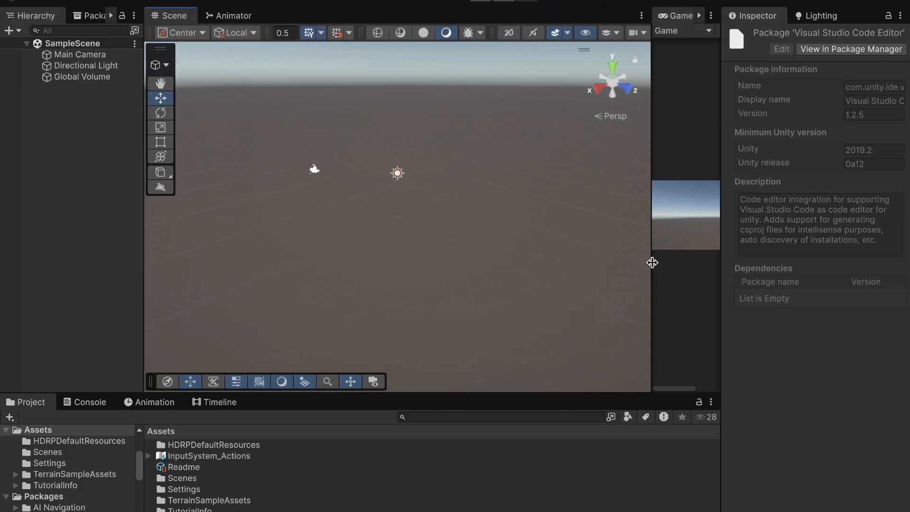
{"action": "left_click_drag", "start_coordinate": [652, 262], "coordinate": [437, 289]}
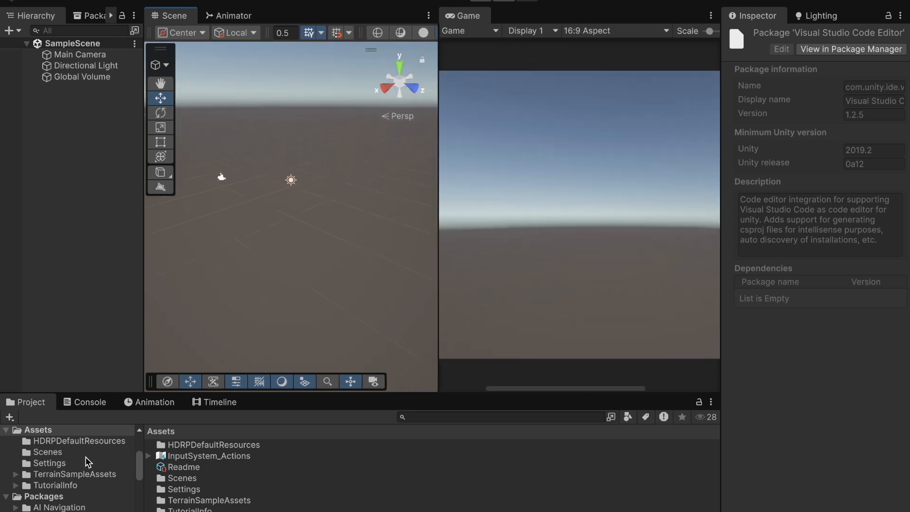
{"action": "left_click_drag", "start_coordinate": [434, 391], "coordinate": [428, 287]}
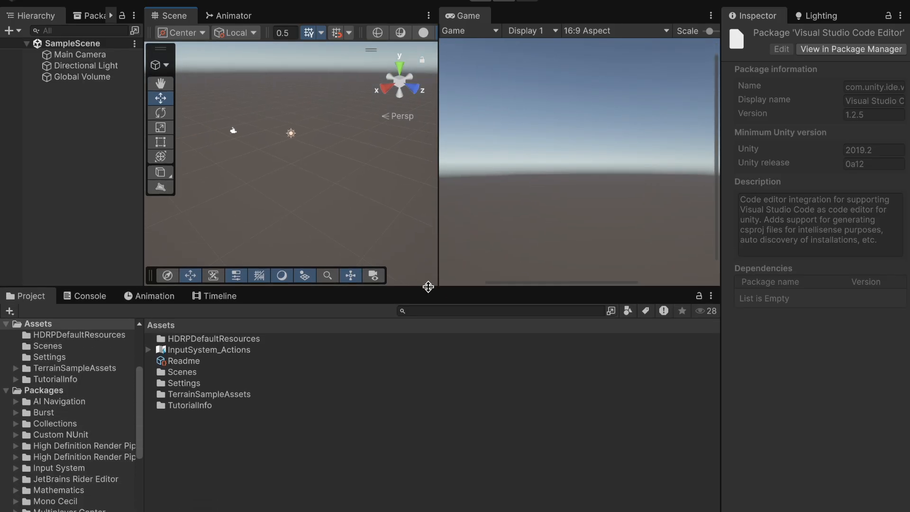
Step: Create a new folder in Assets named with the user's first name and show assets as large icons
{"action": "scroll", "coordinate": [54, 374], "scroll_direction": "up", "scroll_amount": 3}
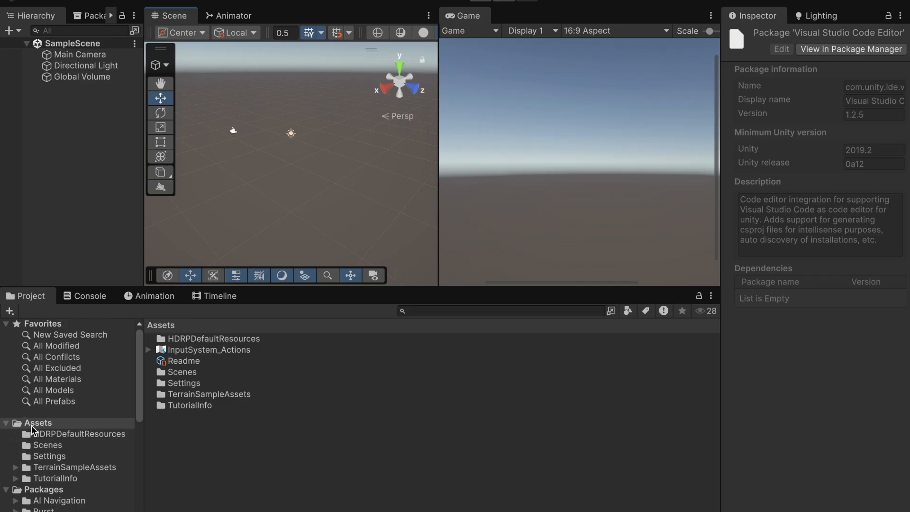
{"action": "left_click", "coordinate": [34, 424]}
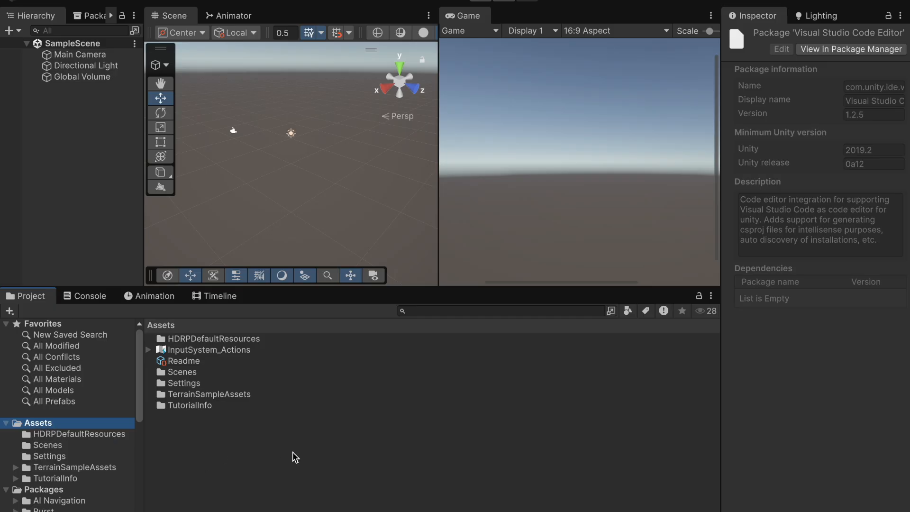
{"action": "right_click", "coordinate": [343, 425]}
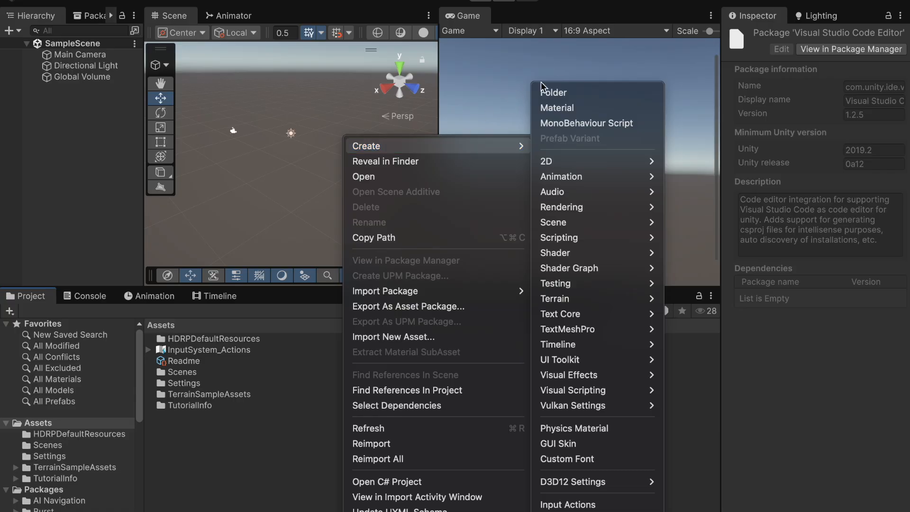
{"action": "left_click", "coordinate": [558, 93]}
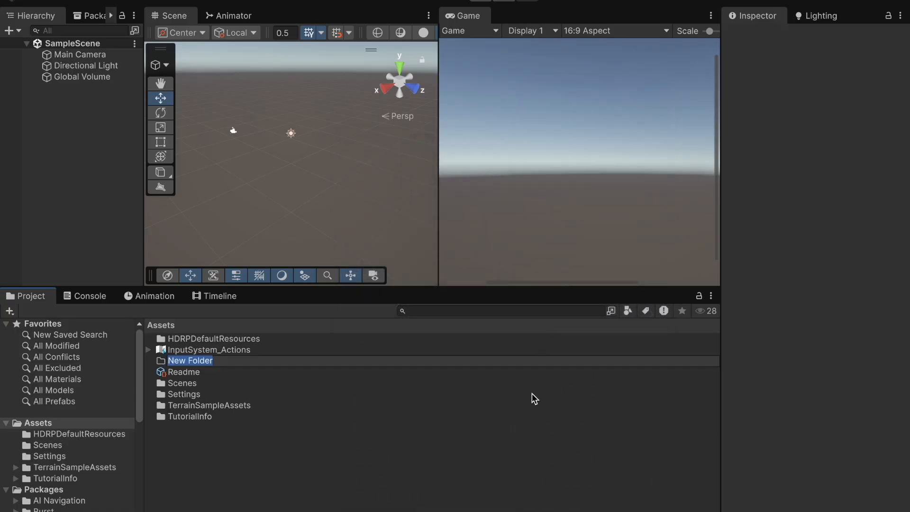
{"action": "type", "text": "Stacey"}
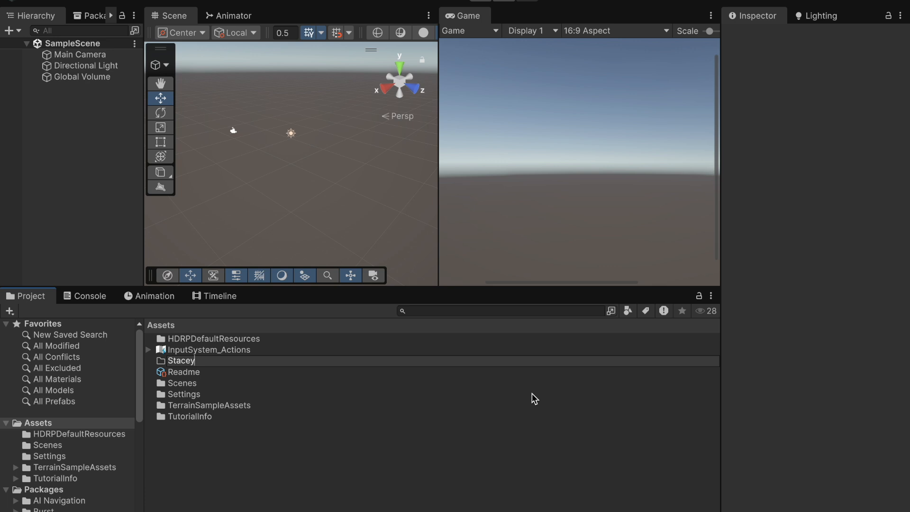
{"action": "key", "text": "Return"}
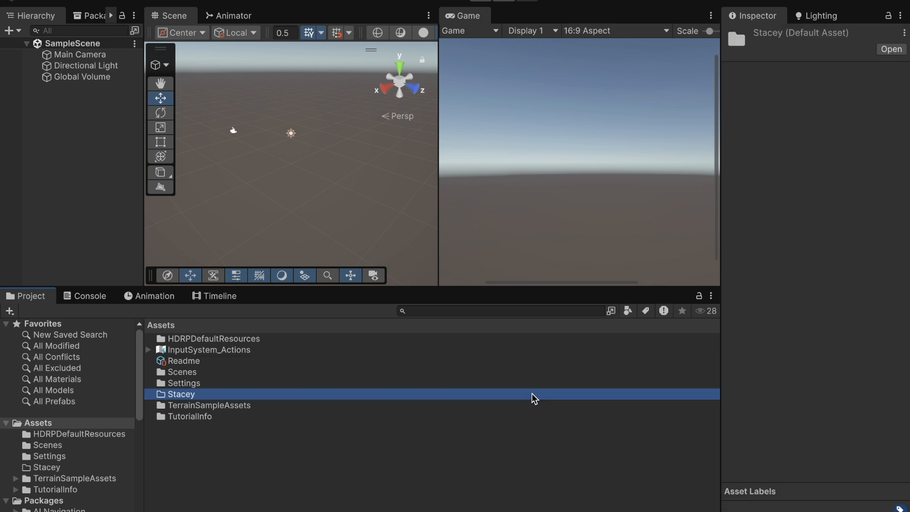
{"action": "mouse_move", "coordinate": [673, 511]}
{"action": "left_mouse_down"}
{"action": "mouse_move", "coordinate": [700, 511]}
{"action": "mouse_move", "coordinate": [672, 511]}
{"action": "mouse_move", "coordinate": [691, 511]}
{"action": "left_mouse_up"}
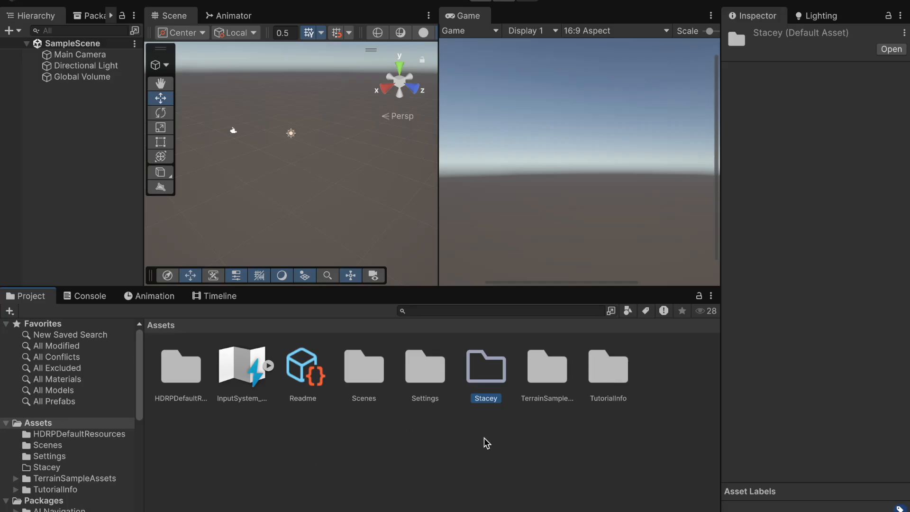
Step: Create a new scene inside the personal folder named "Terrain Tools Playground"
{"action": "double_click", "coordinate": [489, 375]}
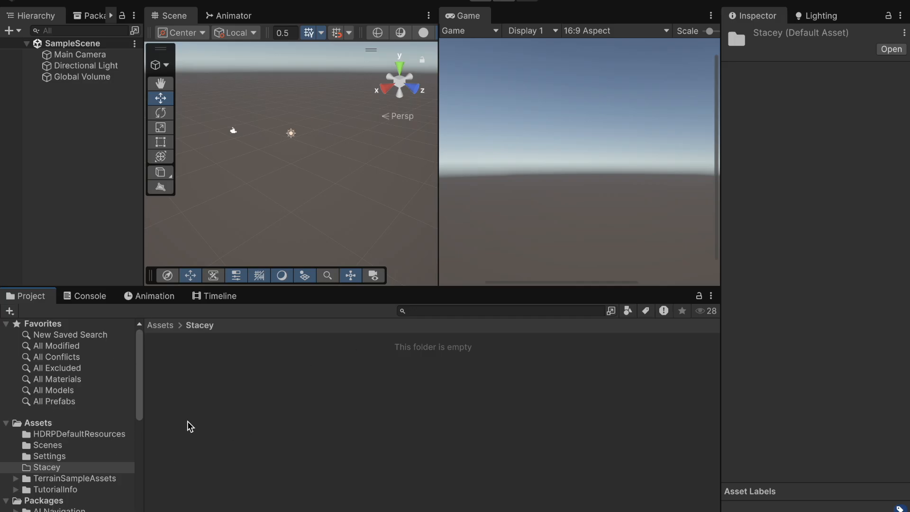
{"action": "right_click", "coordinate": [225, 394]}
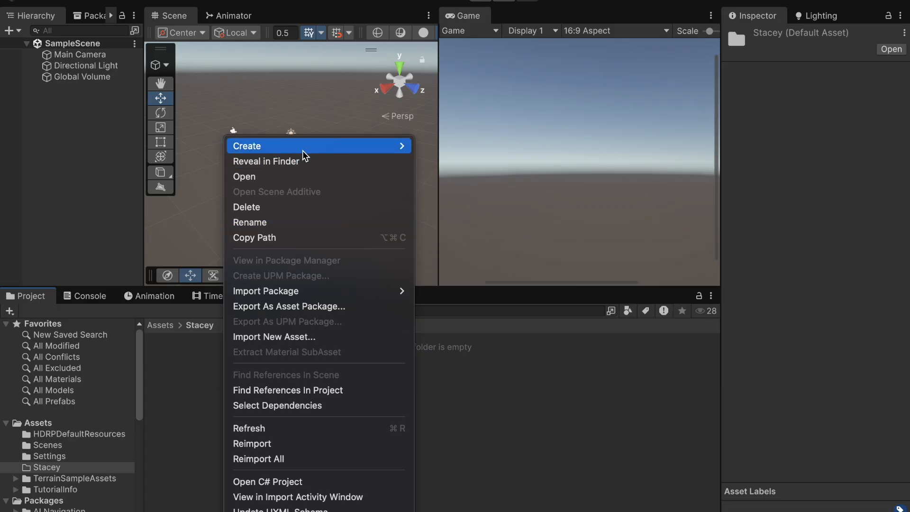
{"action": "mouse_move", "coordinate": [304, 147]}
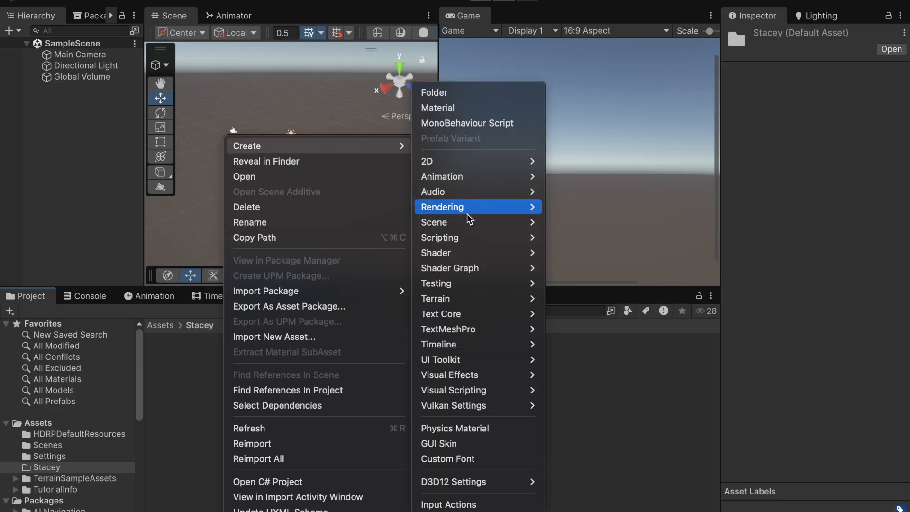
{"action": "mouse_move", "coordinate": [479, 223]}
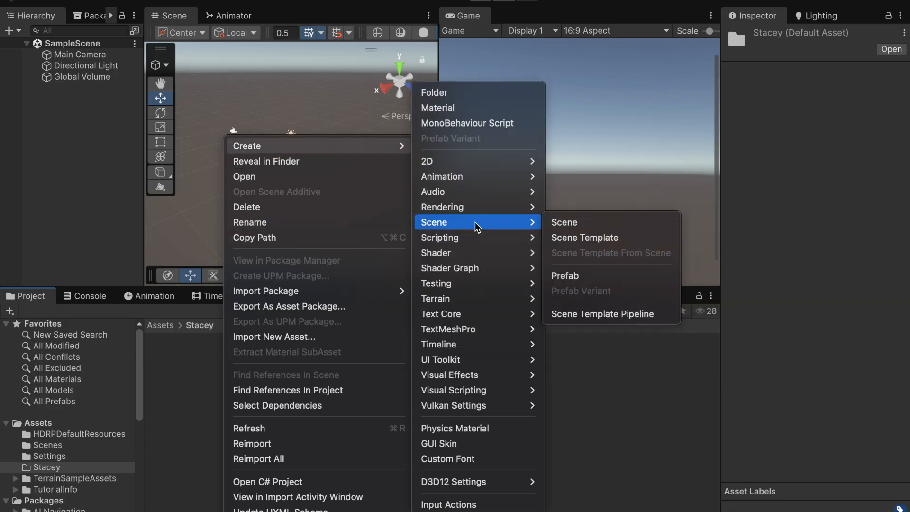
{"action": "left_click", "coordinate": [572, 226]}
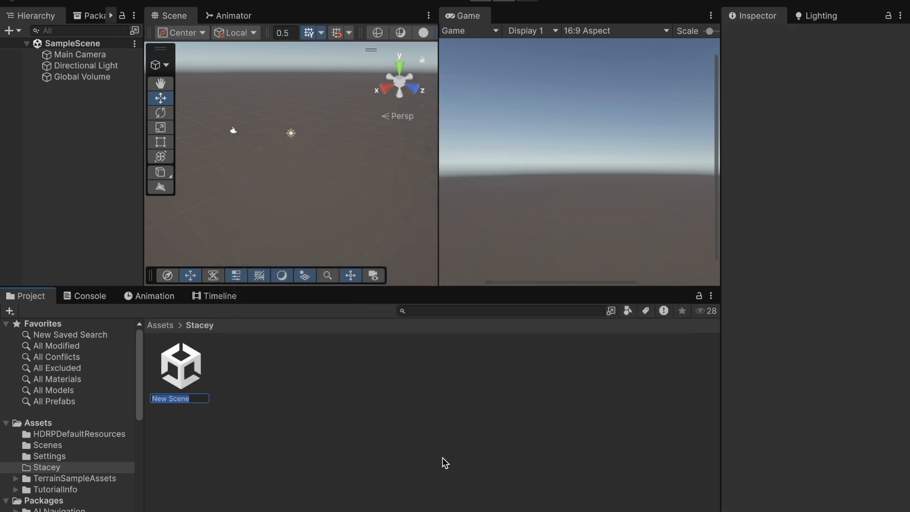
{"action": "type", "text": "Terrain"}
{"action": "type", "text": " To"}
{"action": "type", "text": "ols Playground"}
{"action": "key", "text": "Return"}
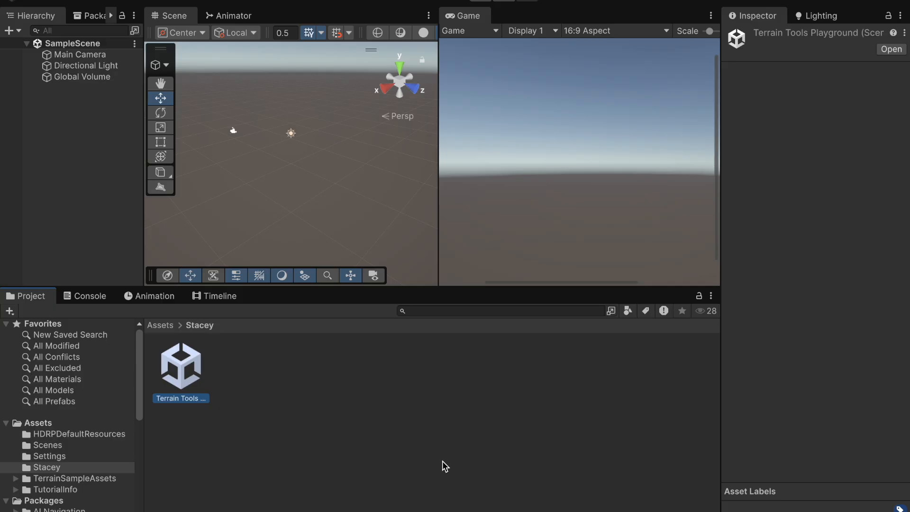
Step: Open the Terrain Tools Playground scene and enlarge the Scene view by shrinking the Project panel and Game view
{"action": "double_click", "coordinate": [185, 372]}
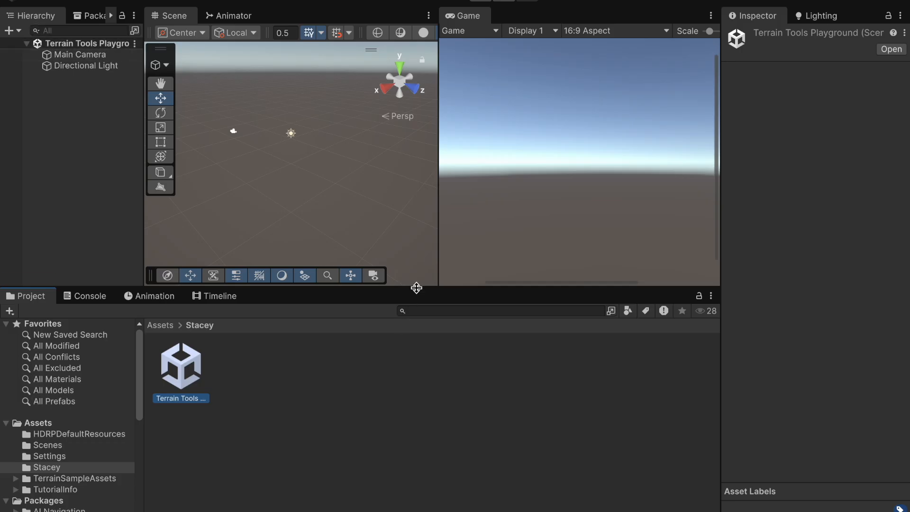
{"action": "left_click_drag", "start_coordinate": [416, 286], "coordinate": [416, 474]}
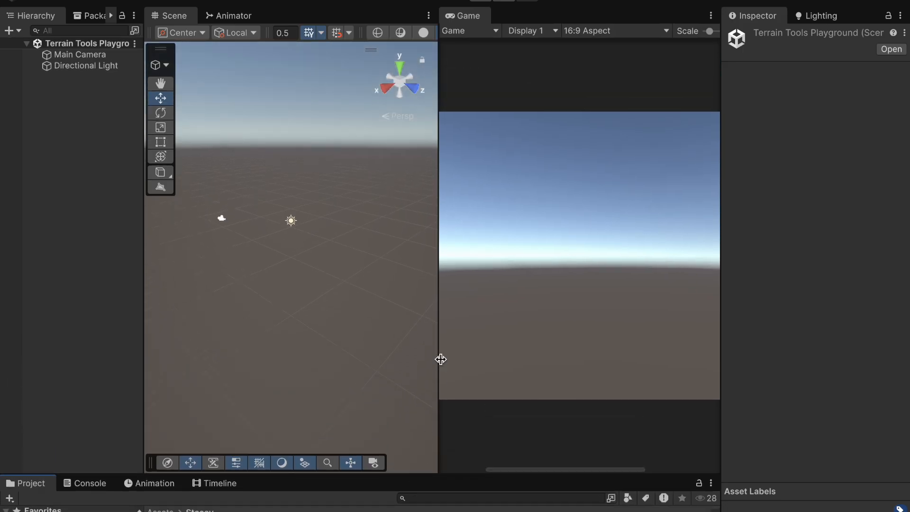
{"action": "left_click_drag", "start_coordinate": [440, 359], "coordinate": [587, 347]}
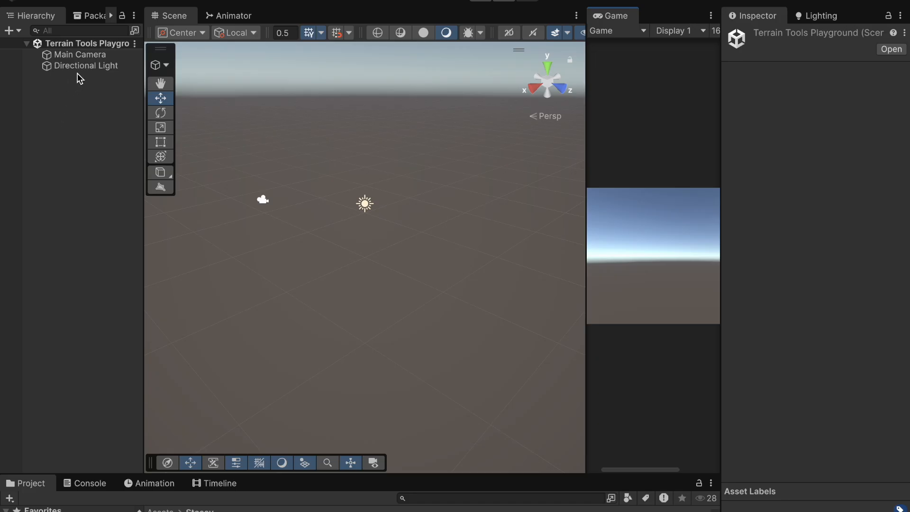
Step: Select the Directional Light and rotate it with the Rotate tool so it tilts more steeply downward
{"action": "left_click", "coordinate": [76, 59]}
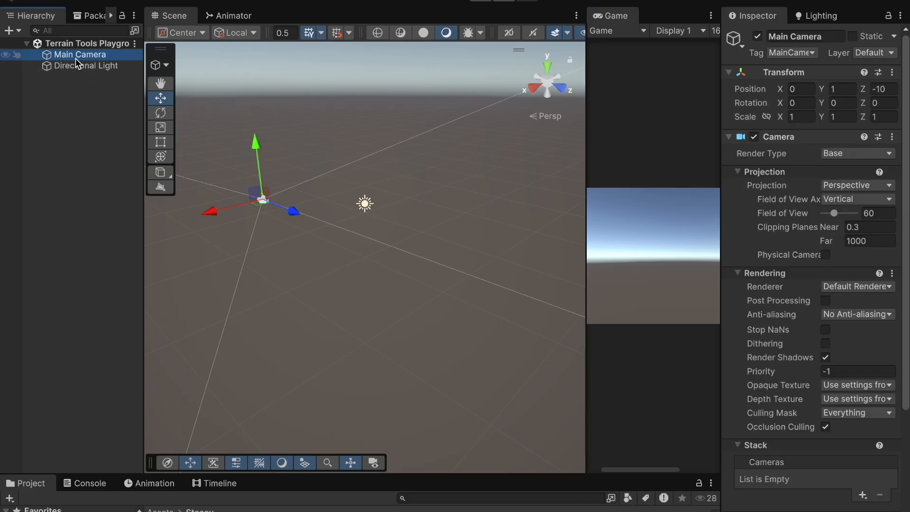
{"action": "left_click_drag", "start_coordinate": [721, 154], "coordinate": [700, 157]}
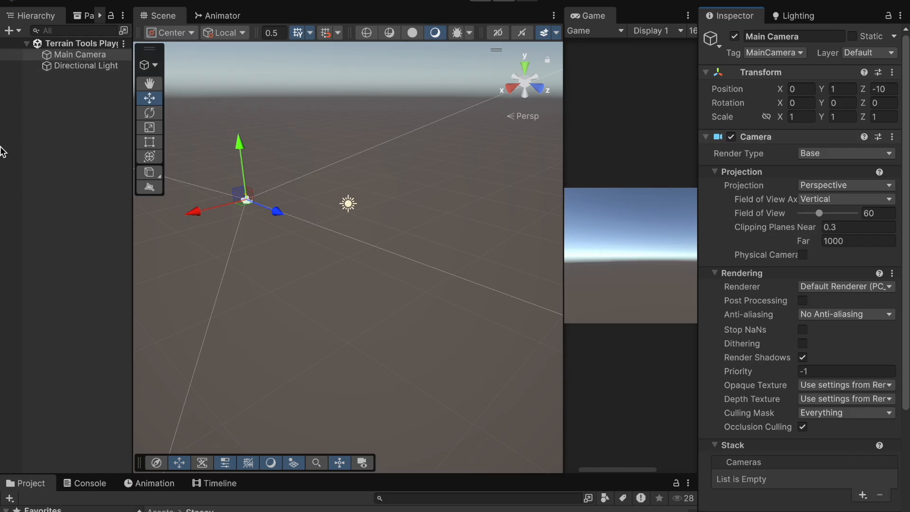
{"action": "left_click", "coordinate": [73, 70]}
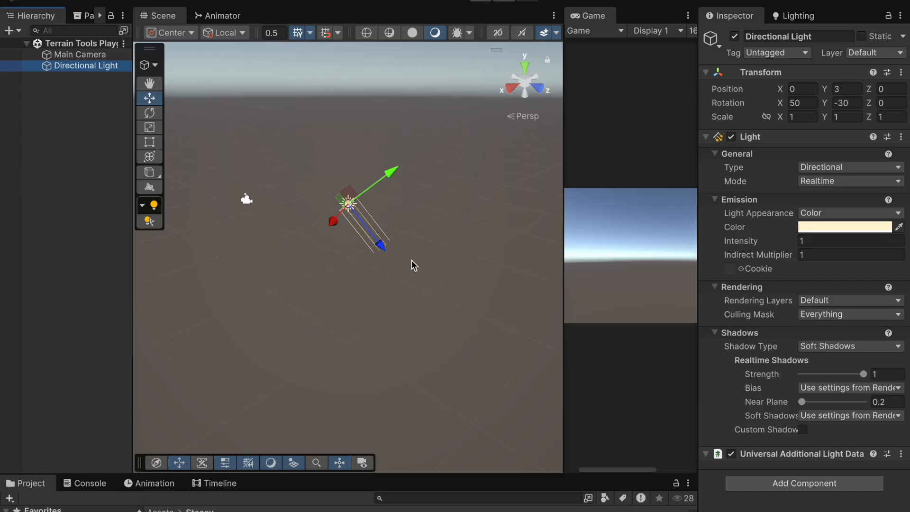
{"action": "left_click", "coordinate": [152, 118]}
{"action": "left_click_drag", "start_coordinate": [378, 161], "coordinate": [370, 276]}
{"action": "mouse_move", "coordinate": [388, 175]}
{"action": "left_mouse_down"}
{"action": "mouse_move", "coordinate": [417, 275]}
{"action": "mouse_move", "coordinate": [376, 183]}
{"action": "left_mouse_up"}
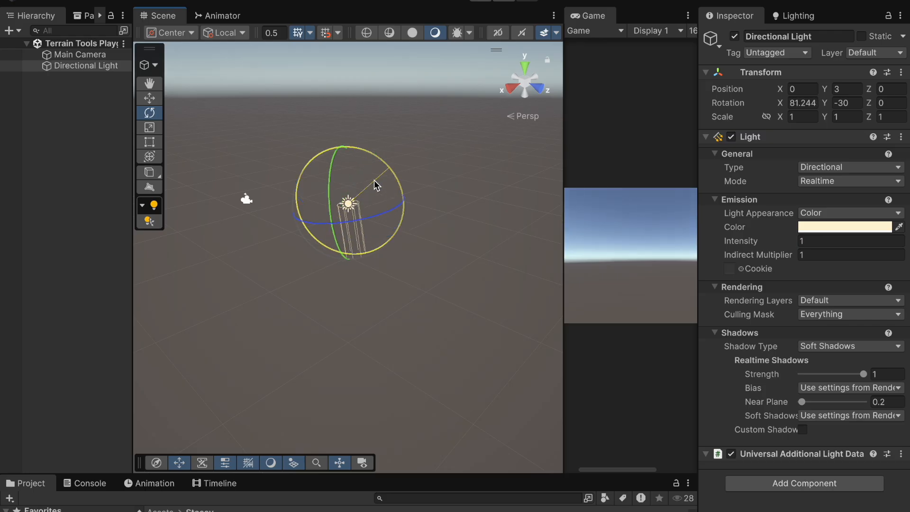
{"action": "left_click_drag", "start_coordinate": [566, 193], "coordinate": [498, 209]}
{"action": "left_click_drag", "start_coordinate": [365, 193], "coordinate": [262, 136]}
{"action": "left_click", "coordinate": [78, 208]}
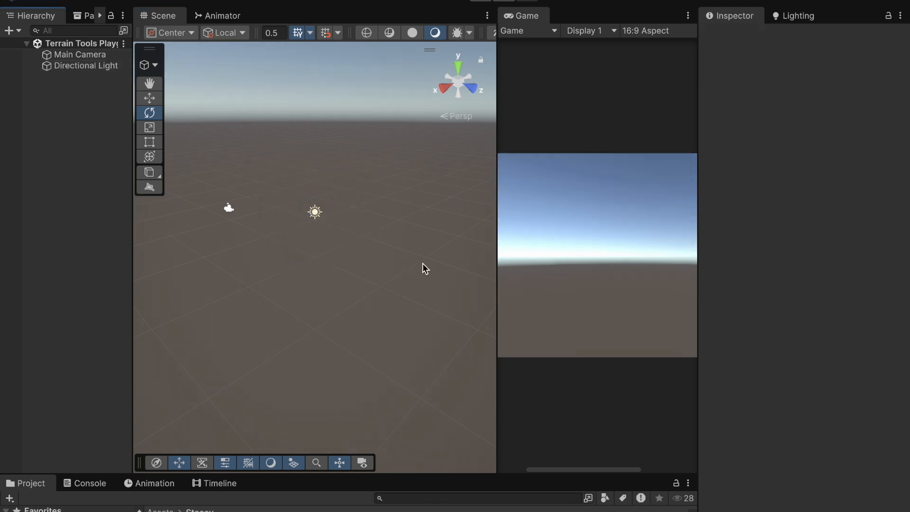
Step: Resize the panels to widen the Hierarchy and Game view around the Scene view
{"action": "left_click_drag", "start_coordinate": [497, 249], "coordinate": [469, 248]}
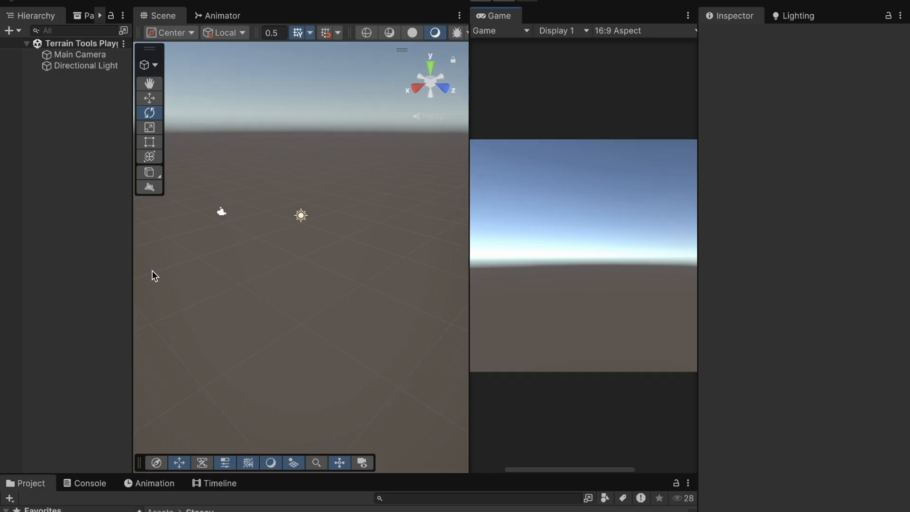
{"action": "left_click_drag", "start_coordinate": [133, 253], "coordinate": [211, 250]}
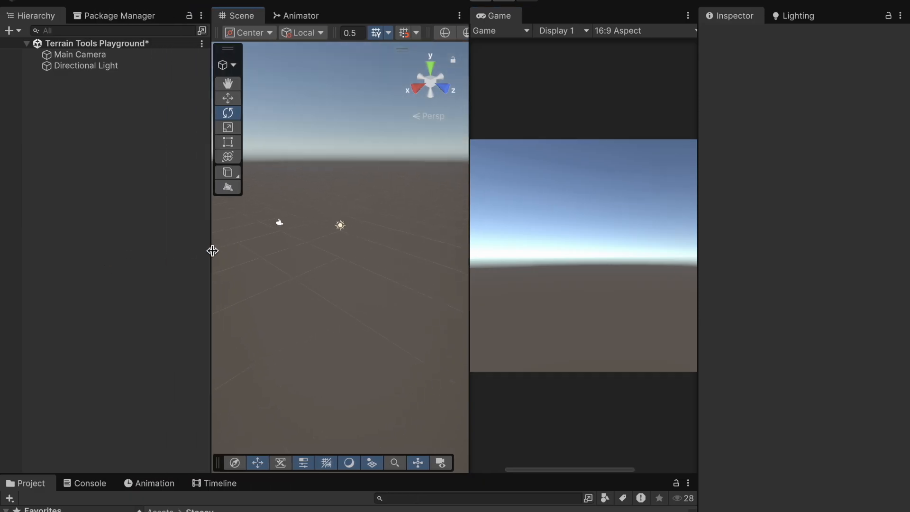
{"action": "left_click_drag", "start_coordinate": [470, 252], "coordinate": [569, 248]}
Step: Add a Terrain 3D object to the scene from the Hierarchy
{"action": "right_click", "coordinate": [64, 129]}
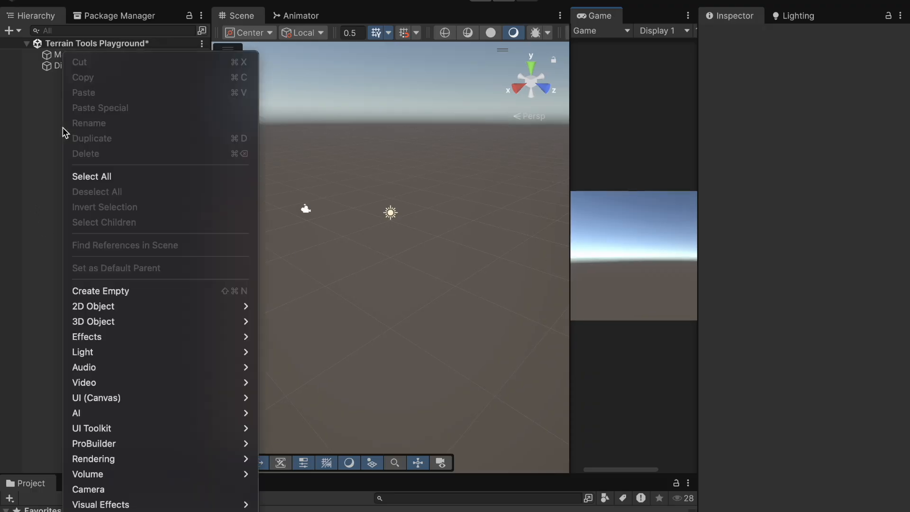
{"action": "mouse_move", "coordinate": [94, 323]}
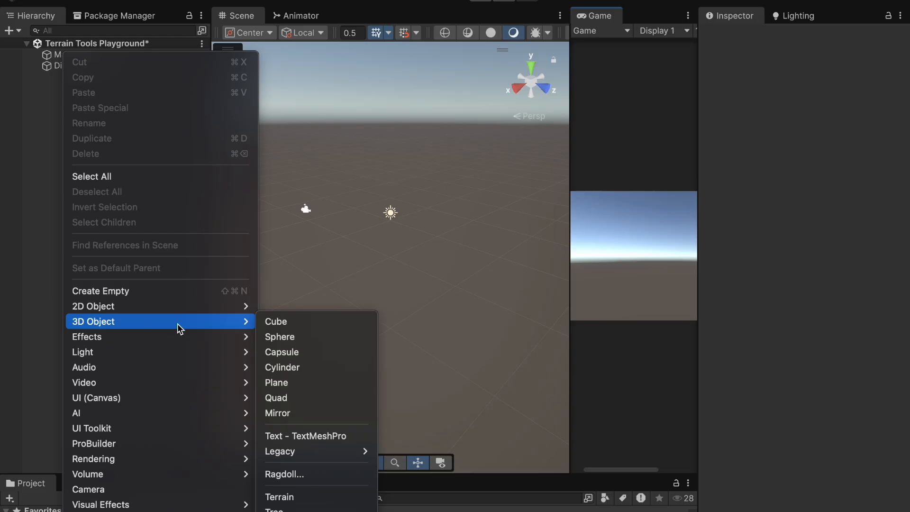
{"action": "left_click", "coordinate": [290, 498]}
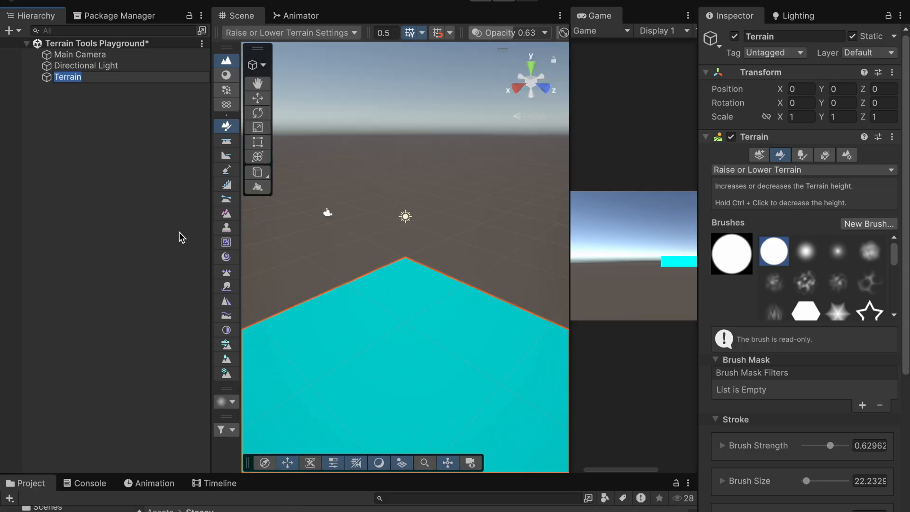
{"action": "left_click", "coordinate": [113, 218]}
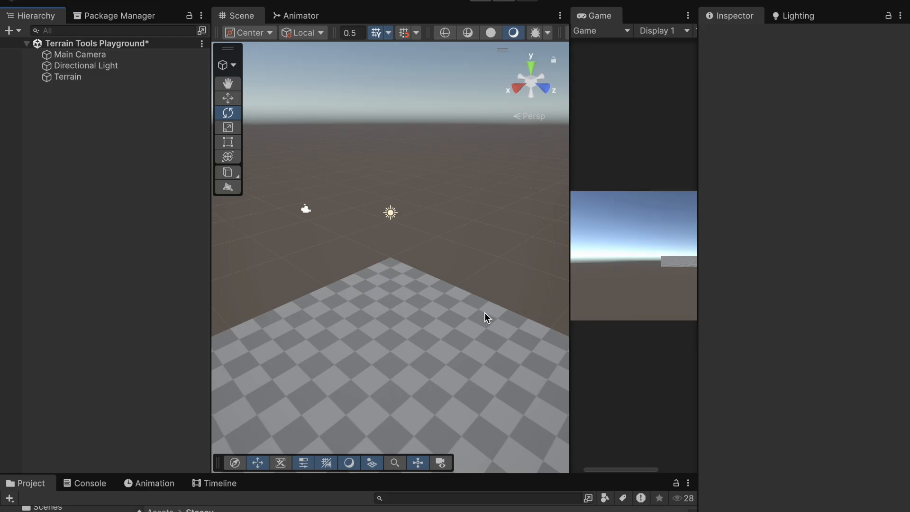
Step: Orbit and zoom the Scene view to examine the new terrain from different angles
{"action": "scroll", "coordinate": [485, 314], "scroll_direction": "down", "scroll_amount": 10}
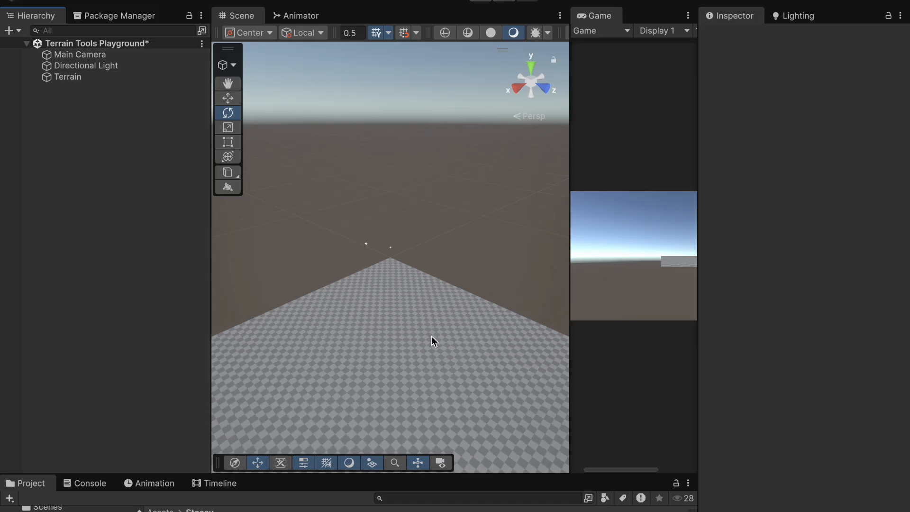
{"action": "middle_click_drag", "start_coordinate": [431, 335], "coordinate": [440, 212]}
{"action": "left_click_drag", "start_coordinate": [440, 212], "coordinate": [420, 314], "text": "alt"}
{"action": "scroll", "coordinate": [420, 314], "scroll_direction": "down", "scroll_amount": 10}
{"action": "scroll", "coordinate": [420, 313], "scroll_direction": "down", "scroll_amount": 2}
{"action": "middle_click_drag", "start_coordinate": [420, 314], "coordinate": [451, 224]}
{"action": "left_click_drag", "start_coordinate": [451, 225], "coordinate": [540, 183], "text": "alt"}
{"action": "key", "text": "e"}
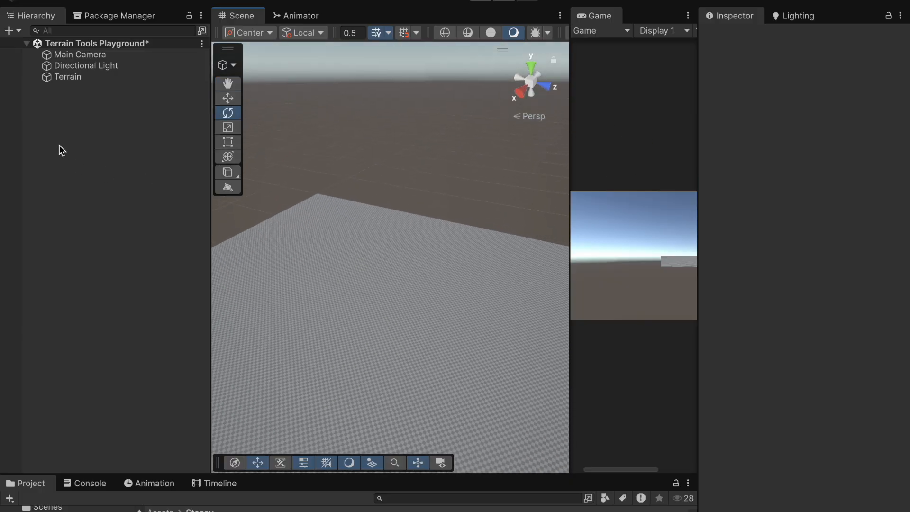
Step: Select the Terrain, widen the Inspector, and activate the Create Neighbor Terrains tool
{"action": "left_click", "coordinate": [66, 78]}
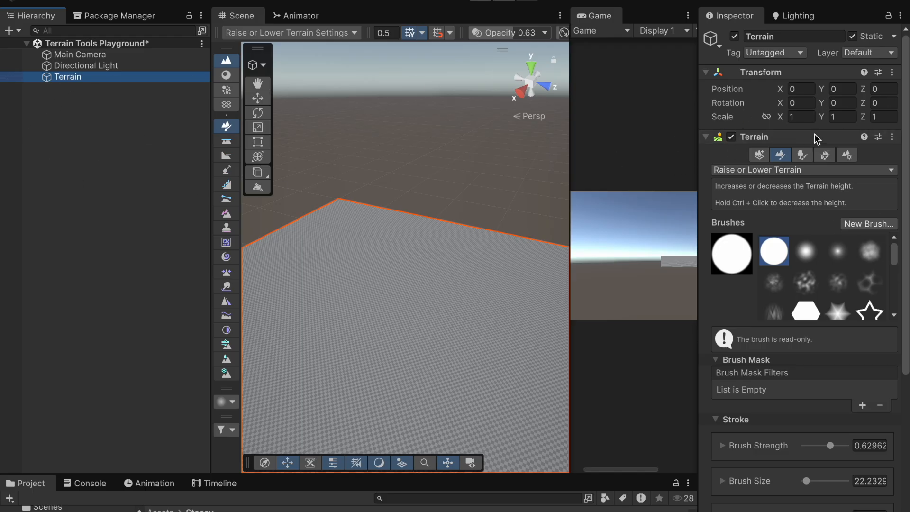
{"action": "left_click", "coordinate": [701, 189]}
{"action": "left_click_drag", "start_coordinate": [700, 188], "coordinate": [526, 195]}
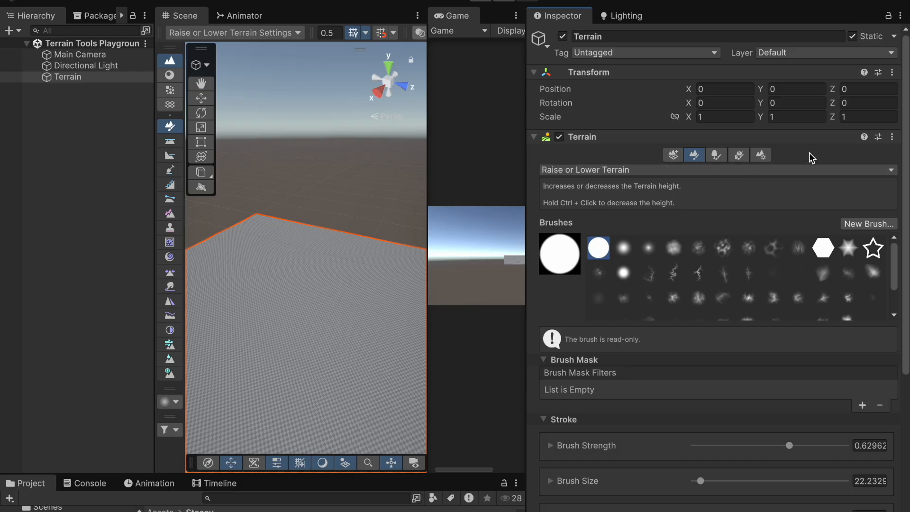
{"action": "left_click", "coordinate": [672, 155]}
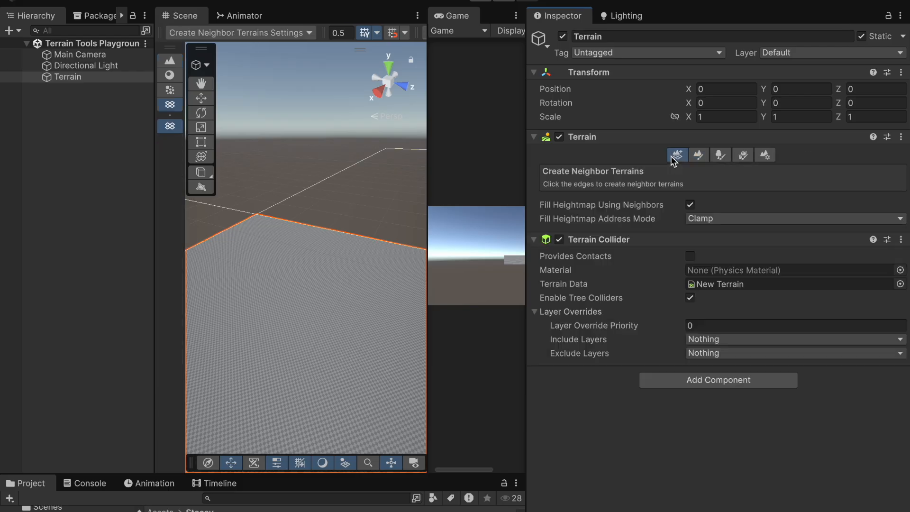
{"action": "left_click_drag", "start_coordinate": [526, 238], "coordinate": [780, 240]}
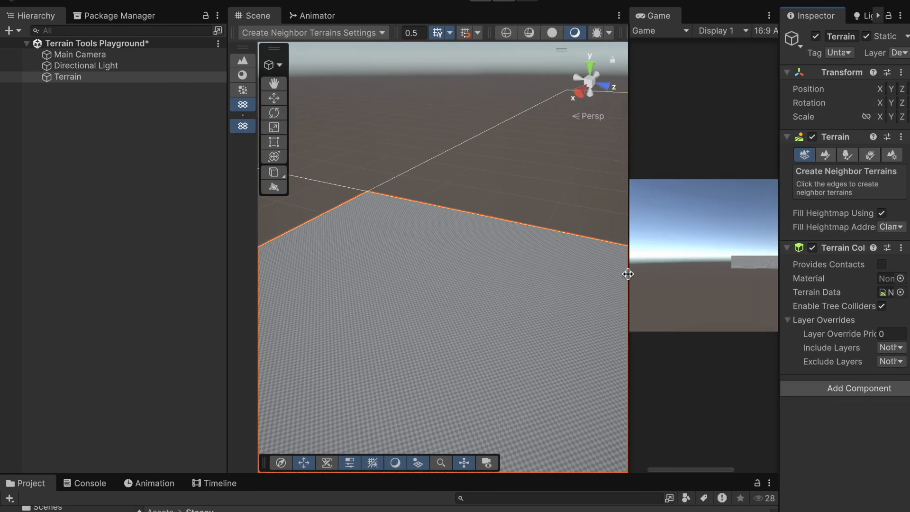
{"action": "left_click_drag", "start_coordinate": [628, 274], "coordinate": [695, 272]}
Step: Create three neighbouring terrain tiles along the edges of the original terrain
{"action": "scroll", "coordinate": [530, 271], "scroll_direction": "down", "scroll_amount": 5}
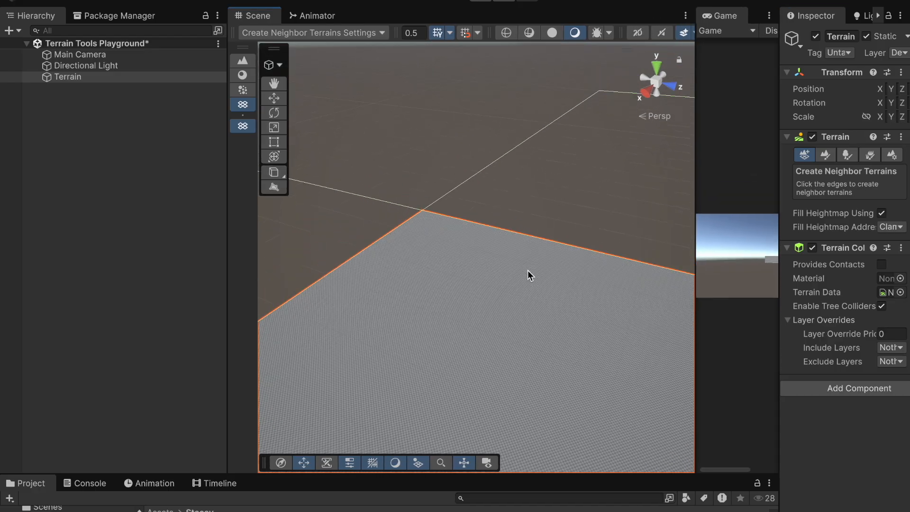
{"action": "left_click_drag", "start_coordinate": [526, 268], "coordinate": [566, 338], "text": "alt"}
{"action": "right_click_drag", "start_coordinate": [566, 339], "coordinate": [401, 229], "text": "alt"}
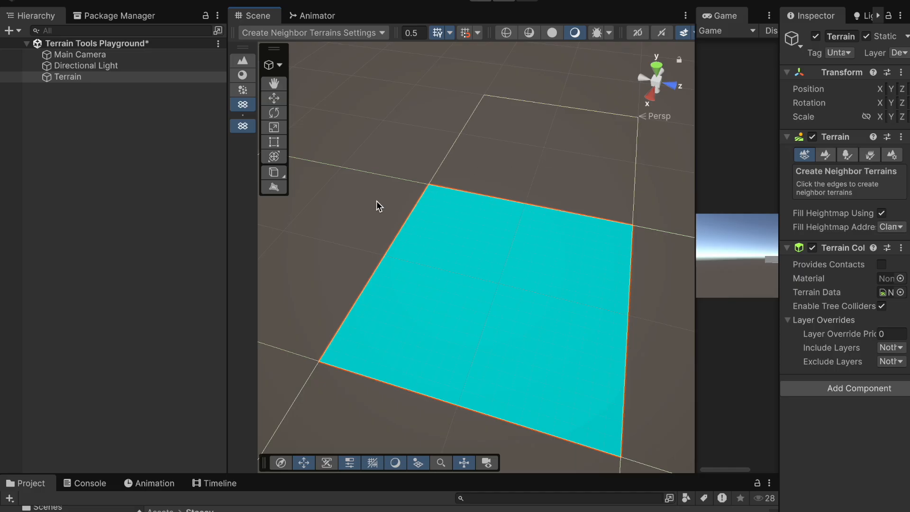
{"action": "left_click", "coordinate": [351, 223]}
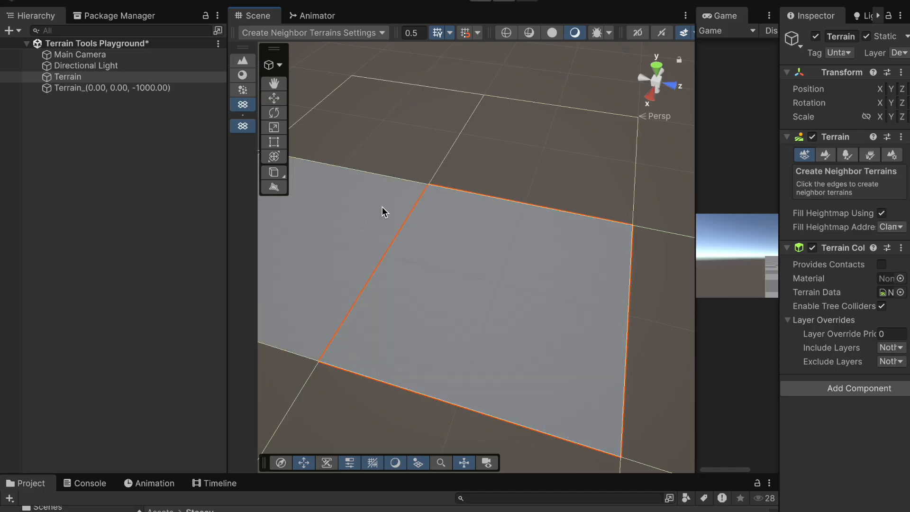
{"action": "left_click", "coordinate": [483, 153]}
{"action": "left_click", "coordinate": [428, 139]}
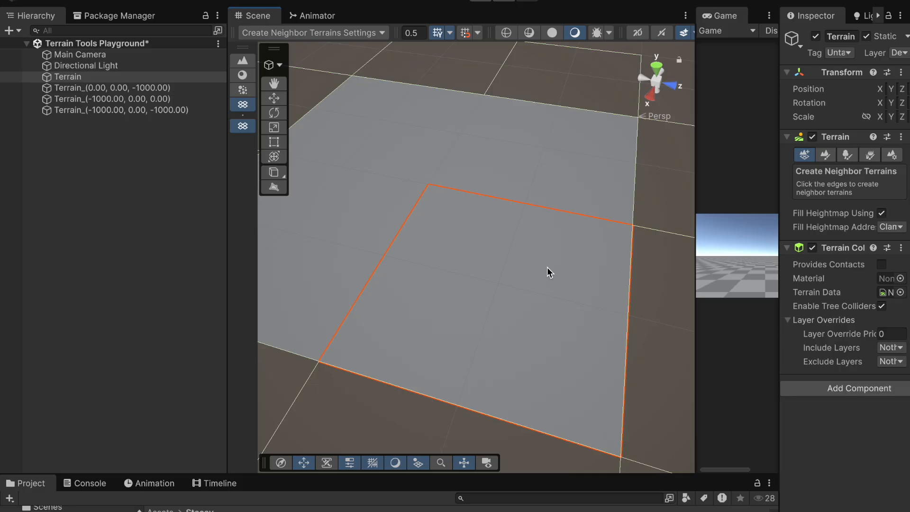
Step: Undo the three neighbour terrain creations
{"action": "key", "text": "ctrl+z"}
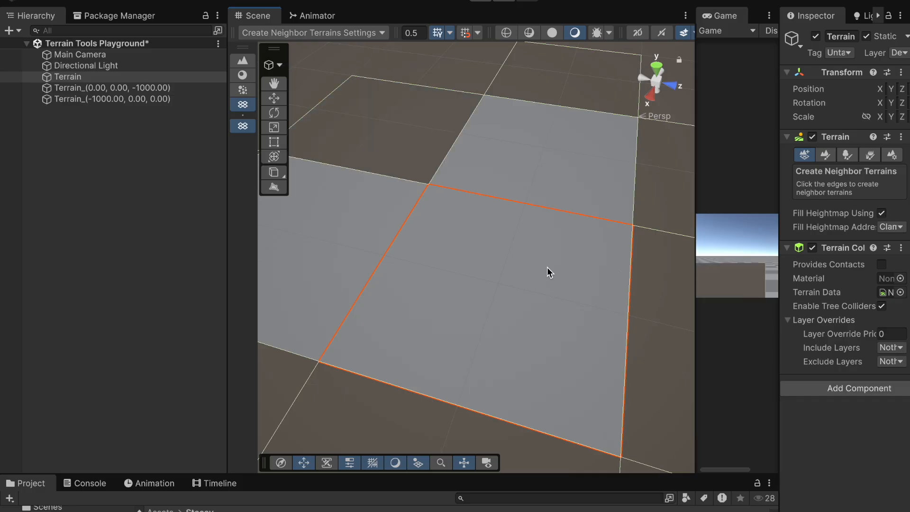
{"action": "key", "text": "ctrl+z"}
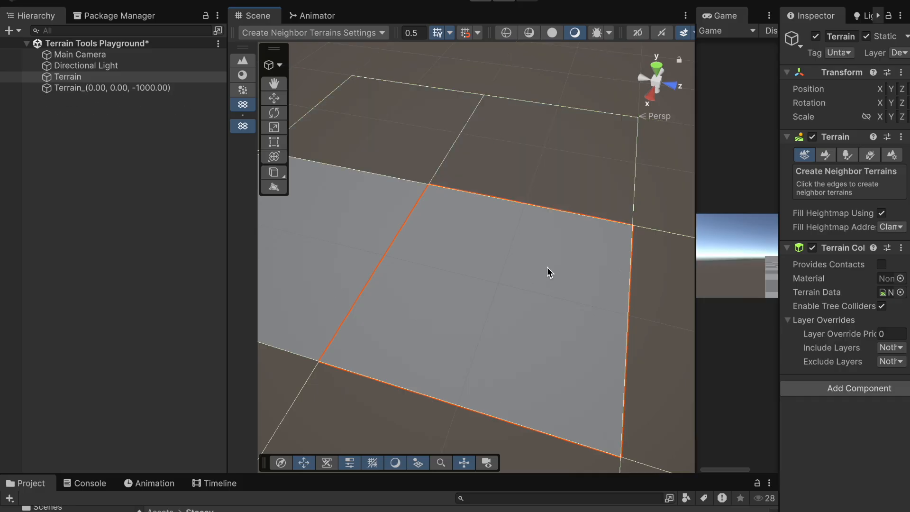
{"action": "key", "text": "ctrl+z"}
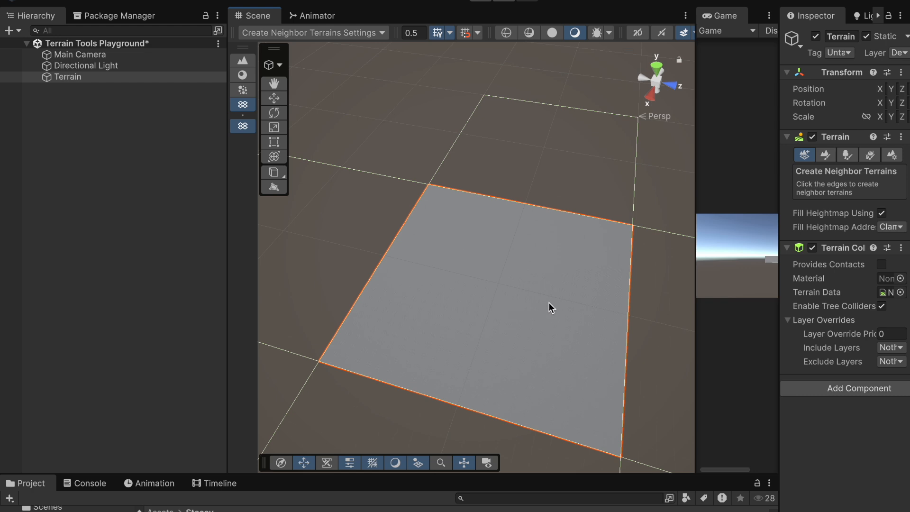
{"action": "middle_click_drag", "start_coordinate": [543, 302], "coordinate": [492, 237]}
{"action": "right_click_drag", "start_coordinate": [536, 341], "coordinate": [538, 254]}
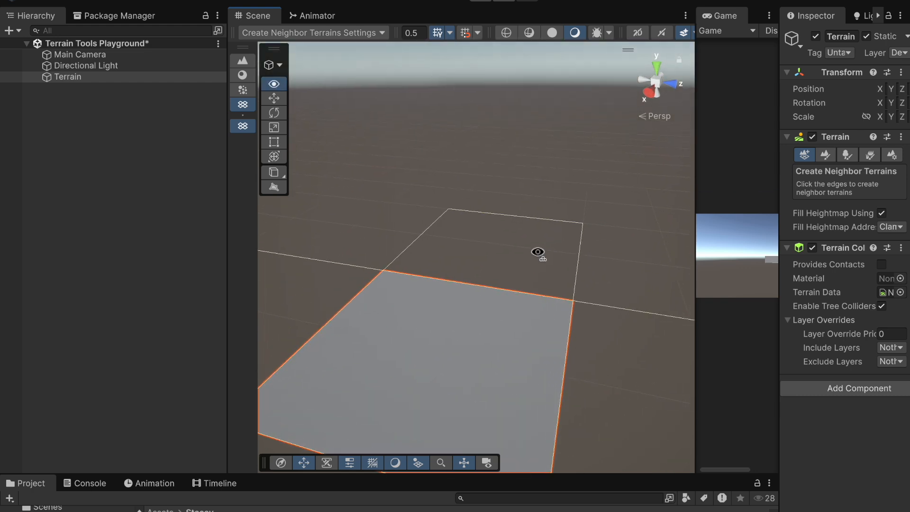
{"action": "middle_click_drag", "start_coordinate": [508, 345], "coordinate": [526, 283]}
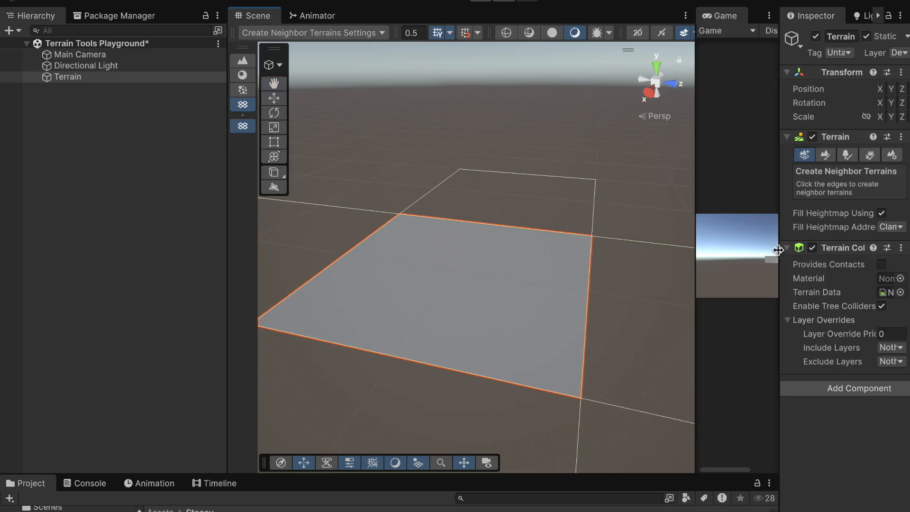
Step: Narrow the Inspector and widen the Game view next to the Scene view
{"action": "left_click_drag", "start_coordinate": [779, 250], "coordinate": [723, 252]}
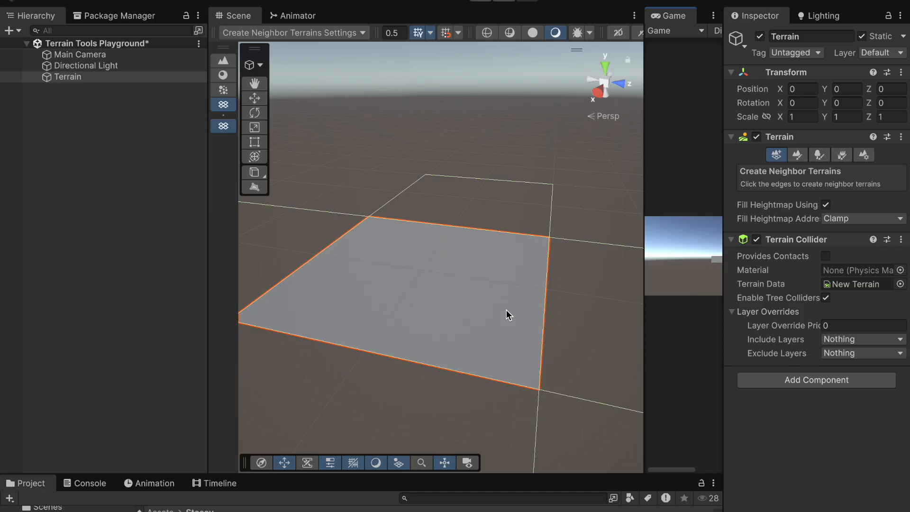
{"action": "left_click_drag", "start_coordinate": [645, 275], "coordinate": [392, 288]}
{"action": "middle_click_drag", "start_coordinate": [502, 280], "coordinate": [370, 285]}
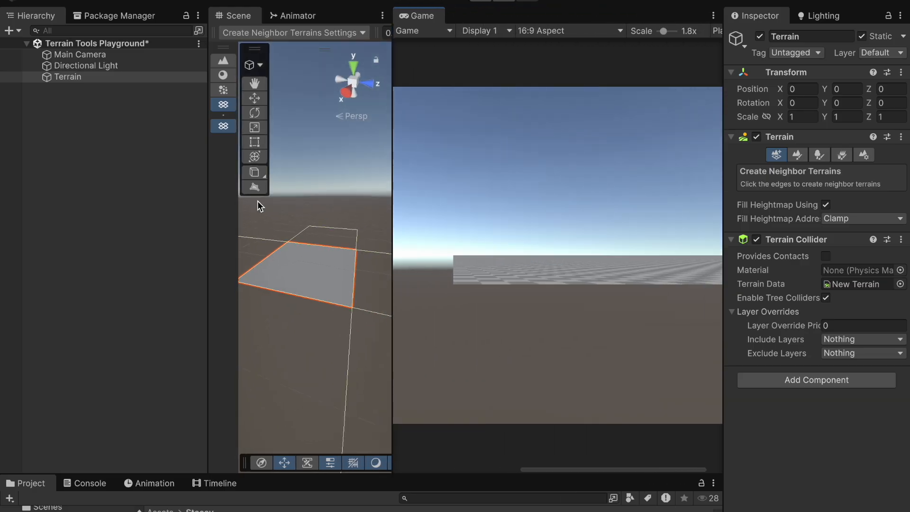
Step: Select the Main Camera and frame it in the Scene view
{"action": "left_click", "coordinate": [104, 56]}
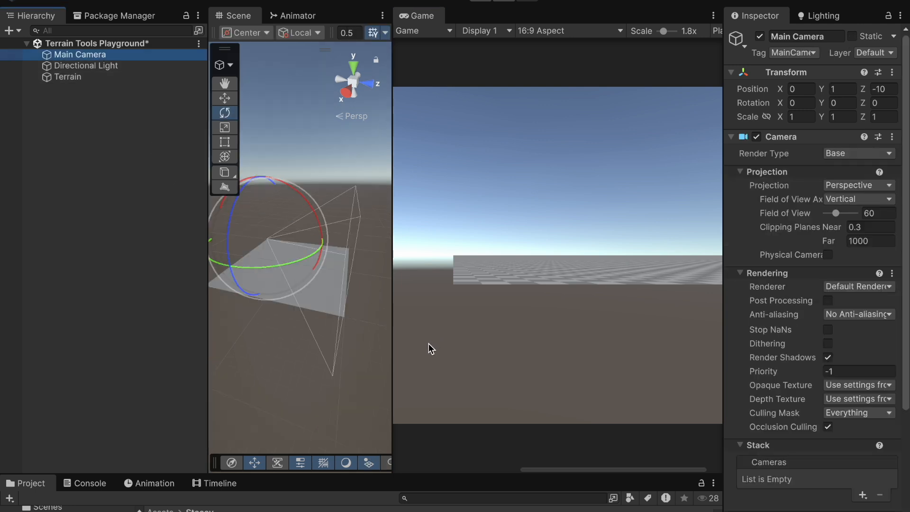
{"action": "double_click", "coordinate": [96, 55]}
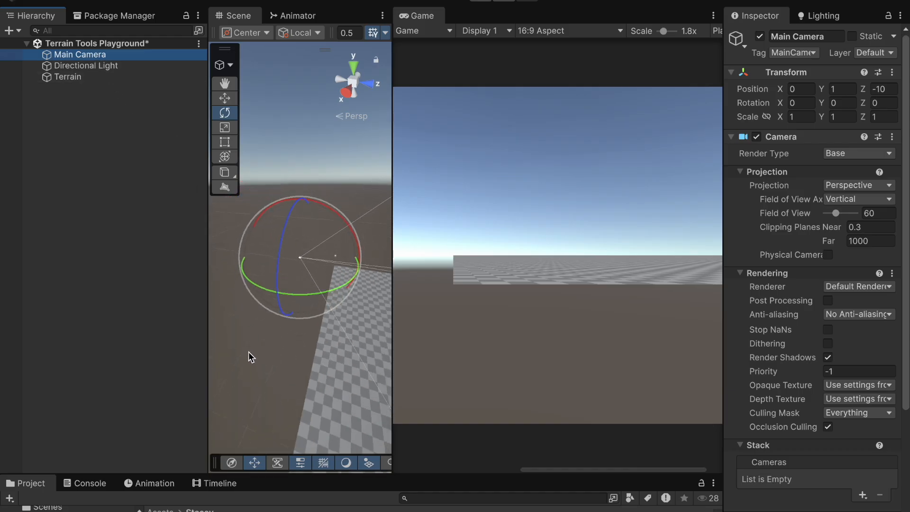
{"action": "left_click_drag", "start_coordinate": [394, 339], "coordinate": [535, 339]}
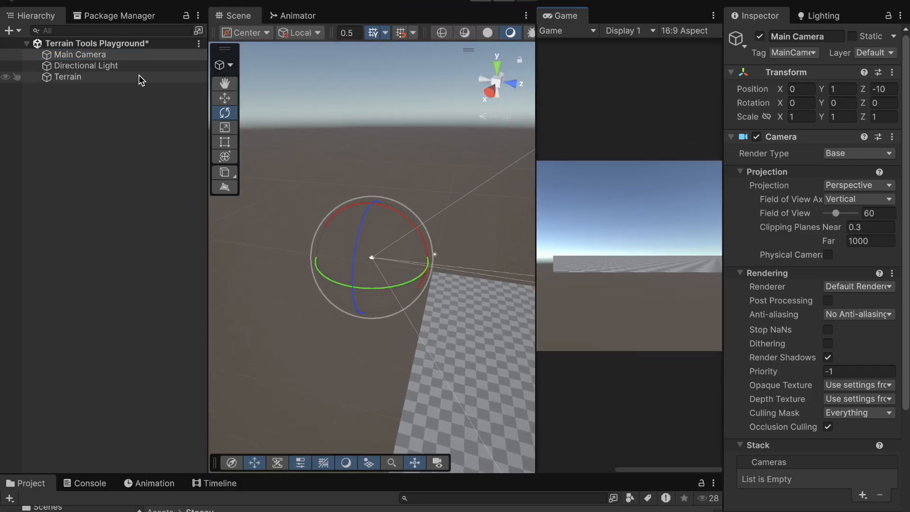
Step: Raise and pull back the Main Camera, tilting it about 28° downward toward the terrain
{"action": "left_click", "coordinate": [225, 99]}
{"action": "left_click_drag", "start_coordinate": [372, 208], "coordinate": [348, 116]}
{"action": "left_click", "coordinate": [225, 114]}
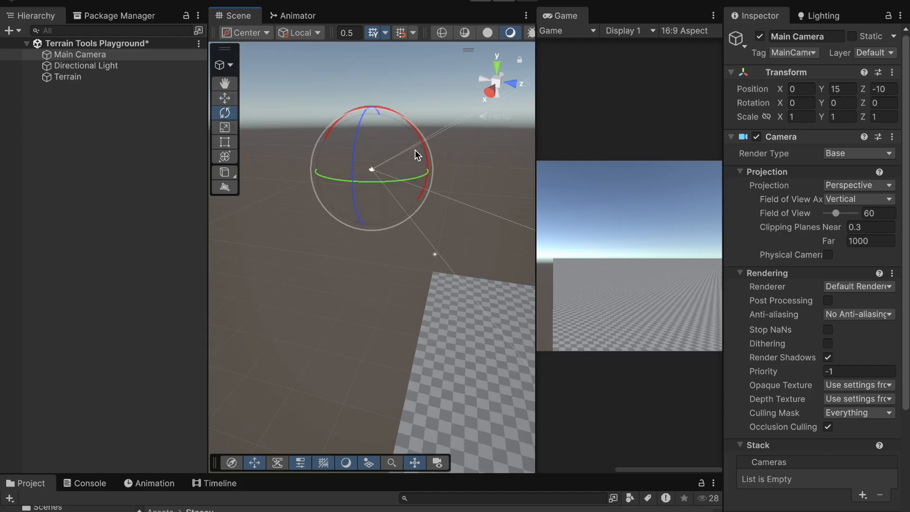
{"action": "left_click_drag", "start_coordinate": [426, 153], "coordinate": [442, 205]}
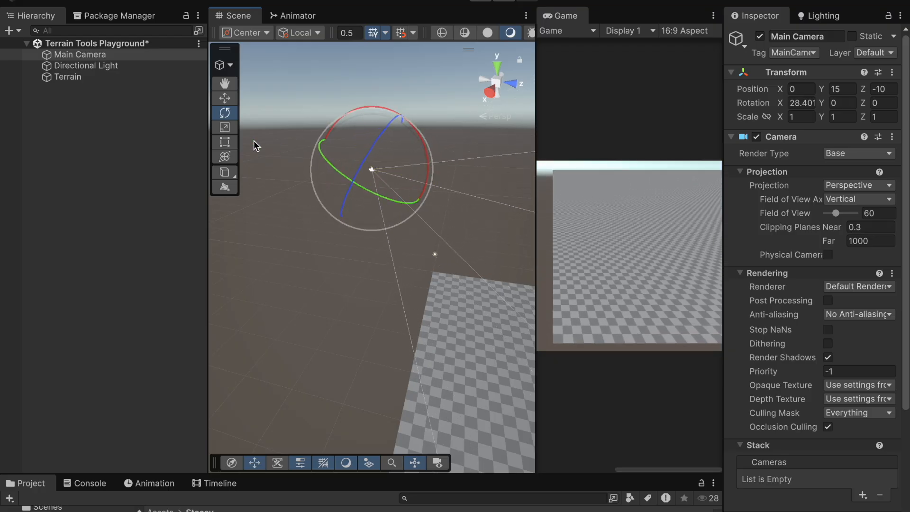
{"action": "left_click", "coordinate": [225, 98]}
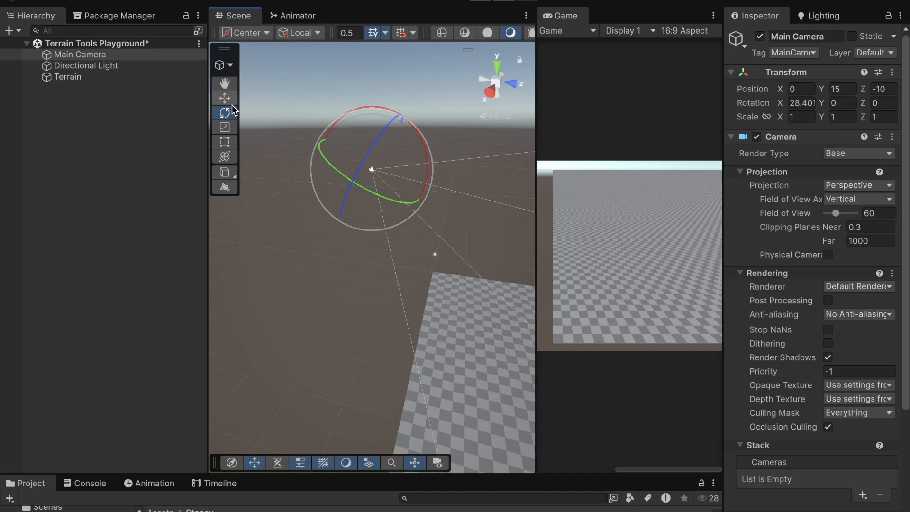
{"action": "mouse_move", "coordinate": [402, 118]}
{"action": "left_mouse_down"}
{"action": "mouse_move", "coordinate": [403, 93]}
{"action": "mouse_move", "coordinate": [402, 130]}
{"action": "left_mouse_up"}
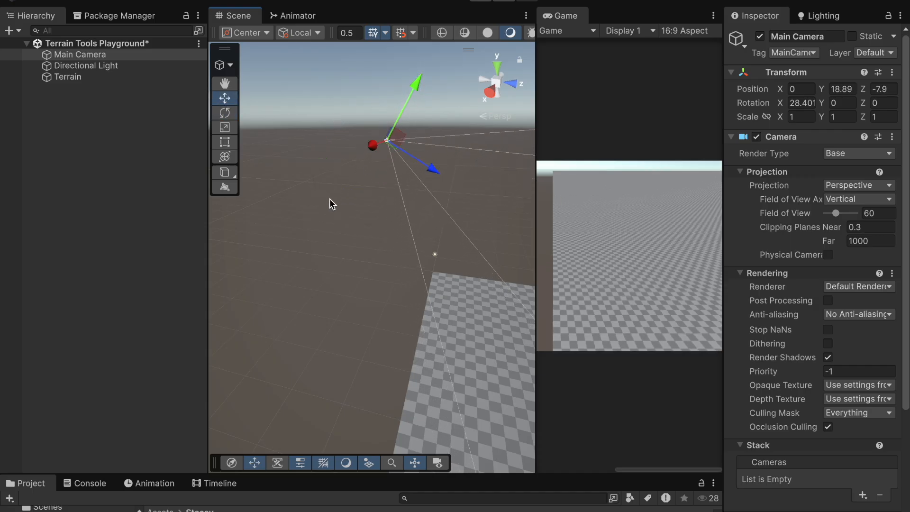
{"action": "left_click_drag", "start_coordinate": [431, 171], "coordinate": [333, 140]}
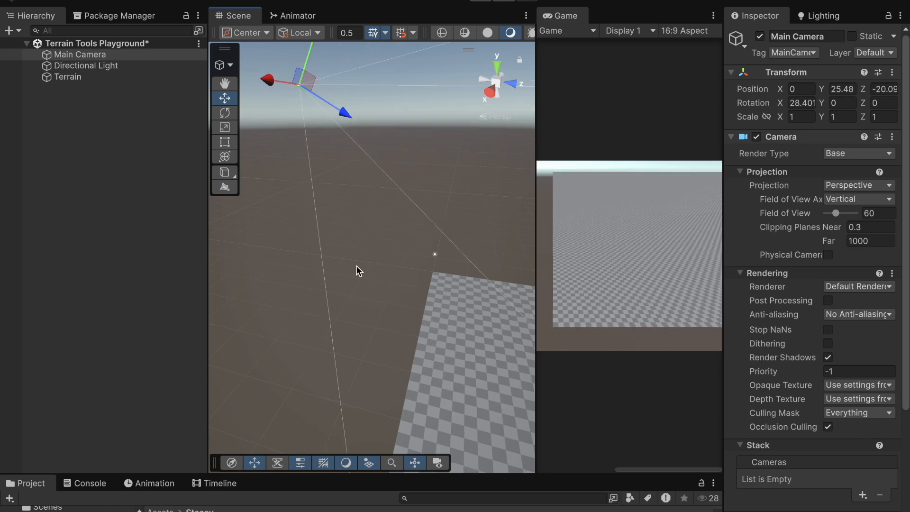
{"action": "scroll", "coordinate": [357, 271], "scroll_direction": "down", "scroll_amount": 5}
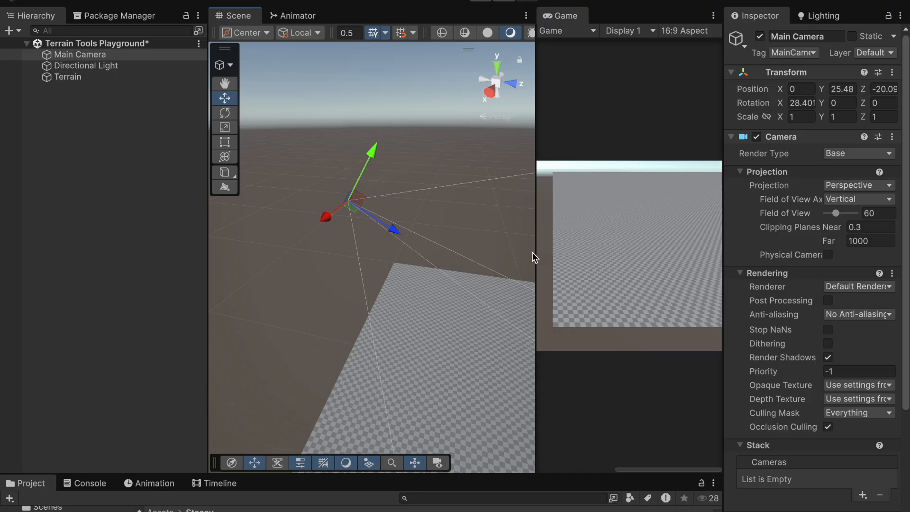
Step: Rotate the Main Camera slightly sideways and raise it higher above the terrain
{"action": "left_click_drag", "start_coordinate": [535, 249], "coordinate": [297, 251]}
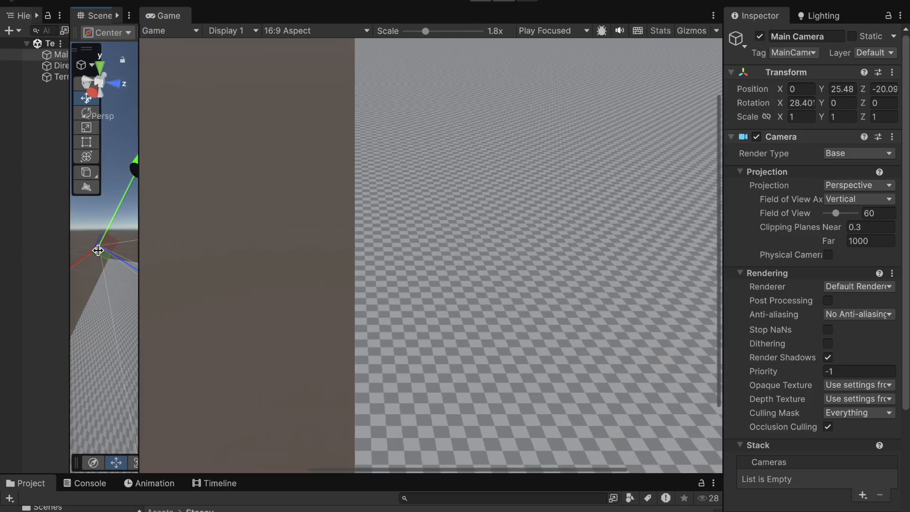
{"action": "left_click_drag", "start_coordinate": [138, 250], "coordinate": [583, 250]}
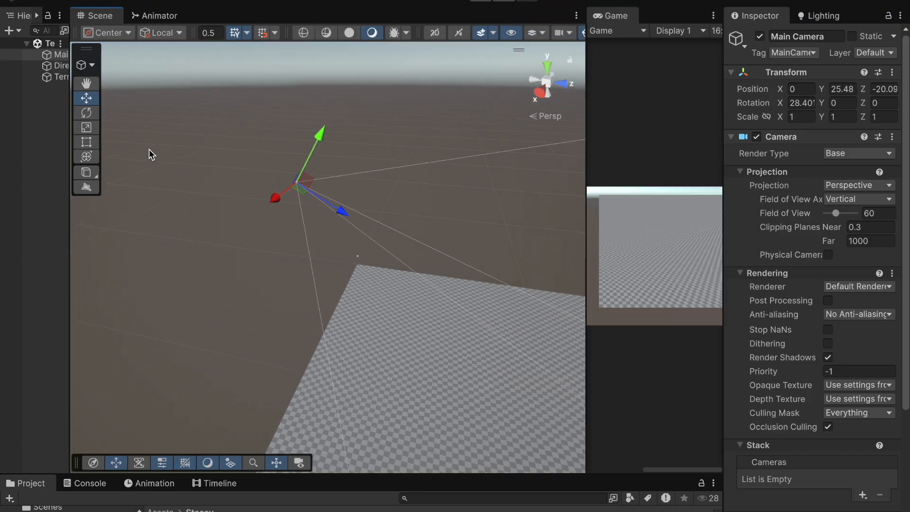
{"action": "left_click", "coordinate": [87, 113]}
{"action": "left_click_drag", "start_coordinate": [326, 222], "coordinate": [300, 219]}
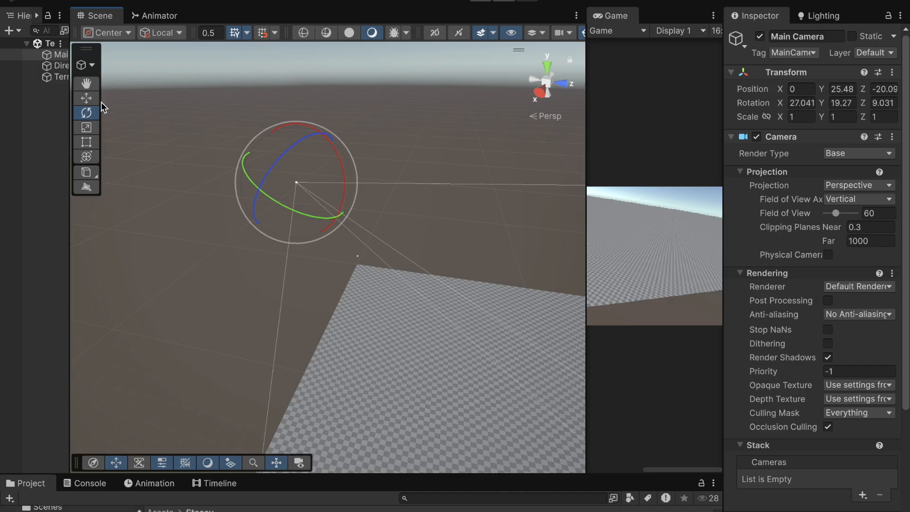
{"action": "left_click", "coordinate": [86, 98]}
{"action": "left_click_drag", "start_coordinate": [324, 137], "coordinate": [393, 231]}
{"action": "scroll", "coordinate": [393, 231], "scroll_direction": "down", "scroll_amount": 5}
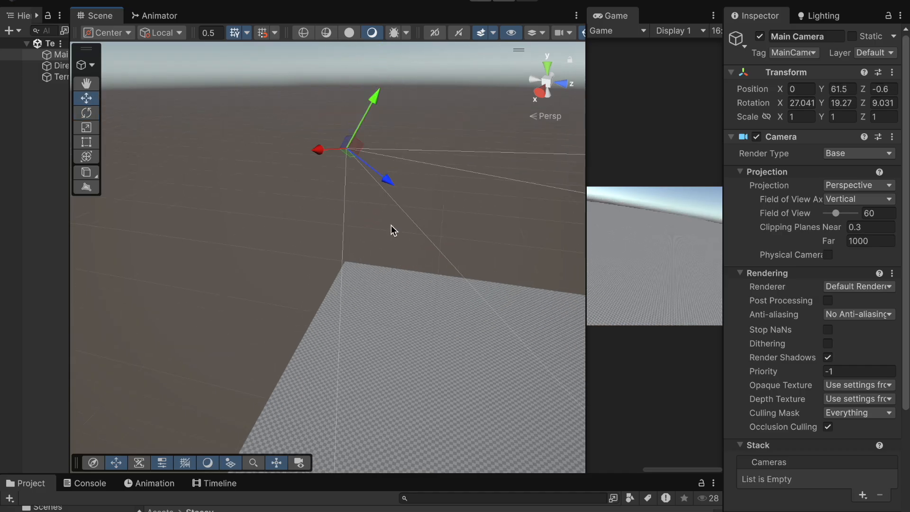
Step: Move the Main Camera further up and back to about X -99, Y 315, Z -229
{"action": "left_click_drag", "start_coordinate": [366, 172], "coordinate": [455, 19]}
{"action": "scroll", "coordinate": [414, 243], "scroll_direction": "down", "scroll_amount": 5}
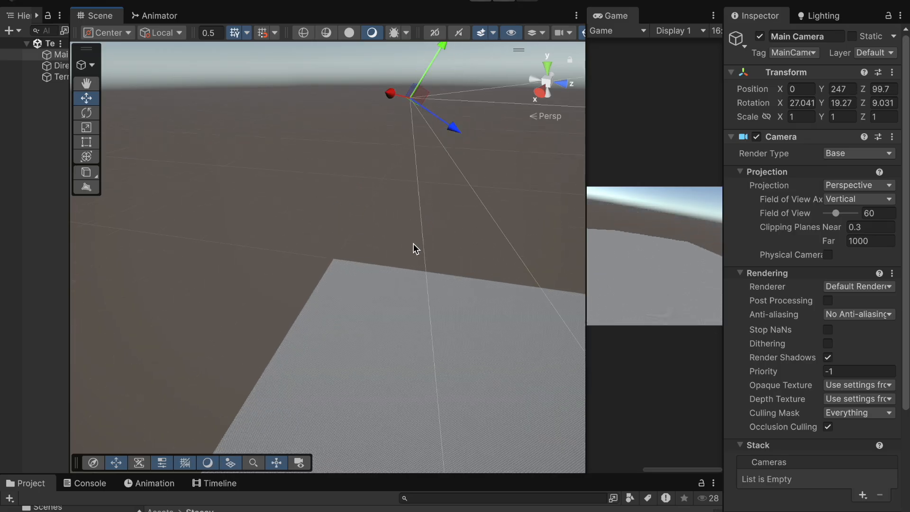
{"action": "right_click_drag", "start_coordinate": [454, 258], "coordinate": [634, 325]}
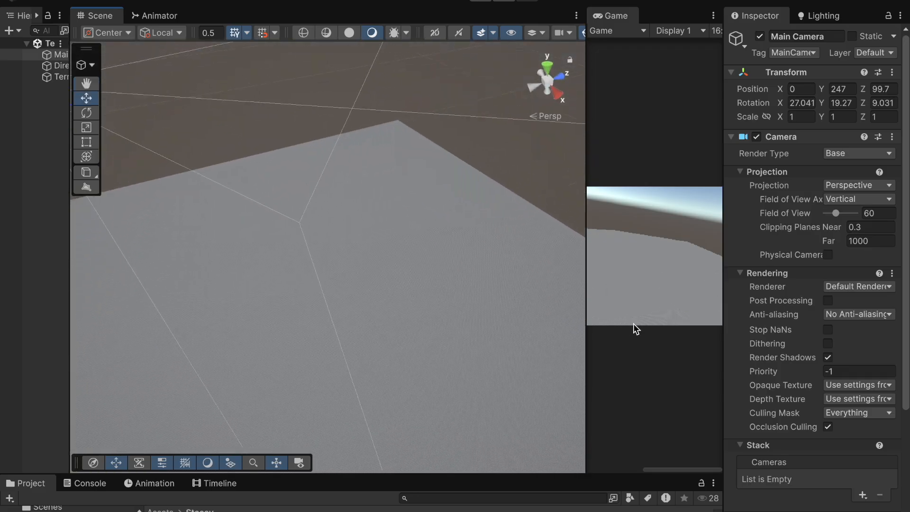
{"action": "scroll", "coordinate": [420, 339], "scroll_direction": "down", "scroll_amount": 6}
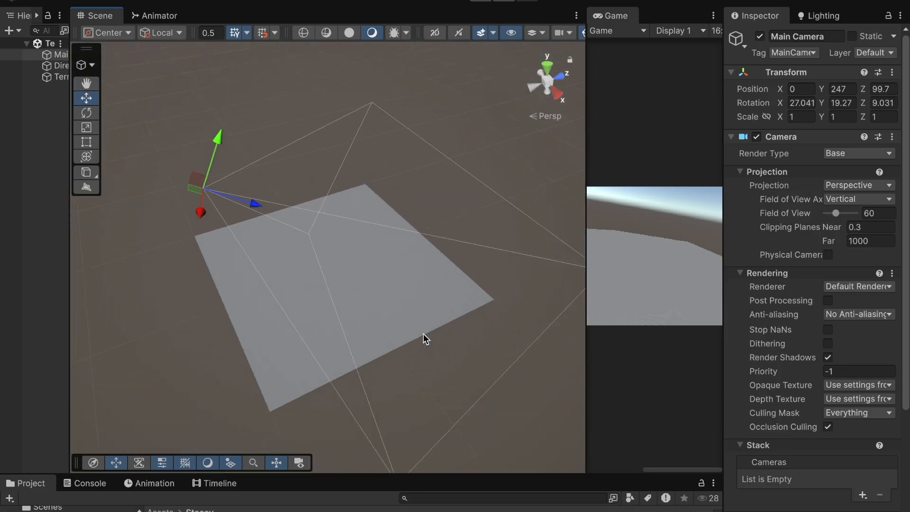
{"action": "left_click_drag", "start_coordinate": [252, 210], "coordinate": [170, 205]}
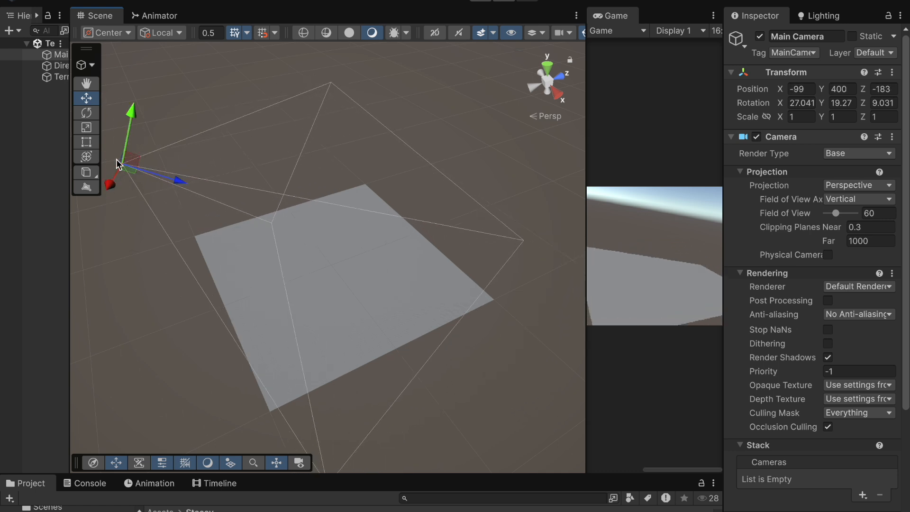
{"action": "left_click_drag", "start_coordinate": [129, 115], "coordinate": [126, 140]}
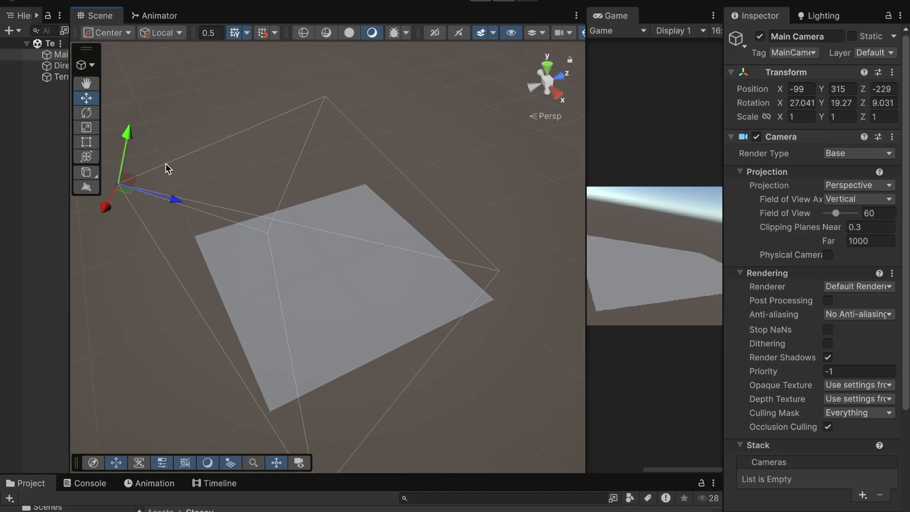
Step: Rotate the Main Camera and reposition it to about X 211, Y 360, Z -313
{"action": "left_click", "coordinate": [87, 112]}
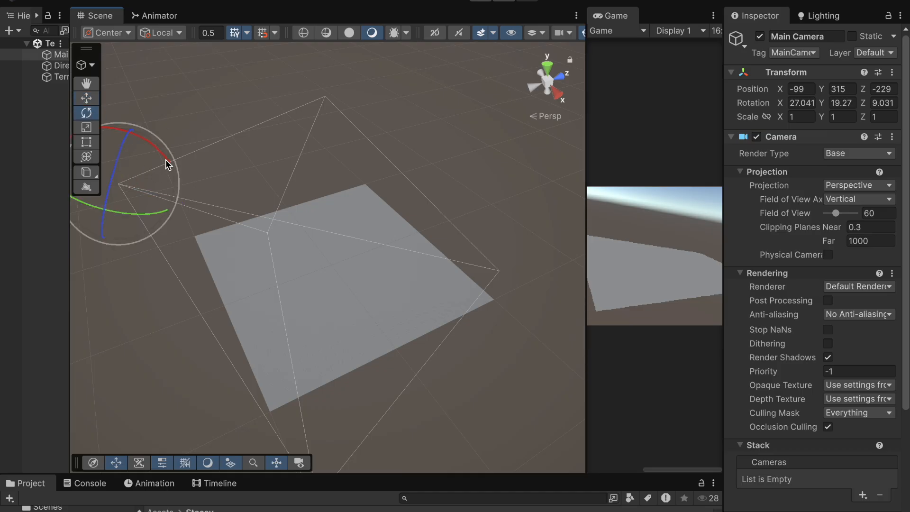
{"action": "mouse_move", "coordinate": [167, 164]}
{"action": "left_mouse_down"}
{"action": "mouse_move", "coordinate": [195, 177]}
{"action": "mouse_move", "coordinate": [168, 161]}
{"action": "left_mouse_up"}
{"action": "middle_click_drag", "start_coordinate": [473, 404], "coordinate": [543, 366]}
{"action": "right_click_drag", "start_coordinate": [249, 368], "coordinate": [227, 268]}
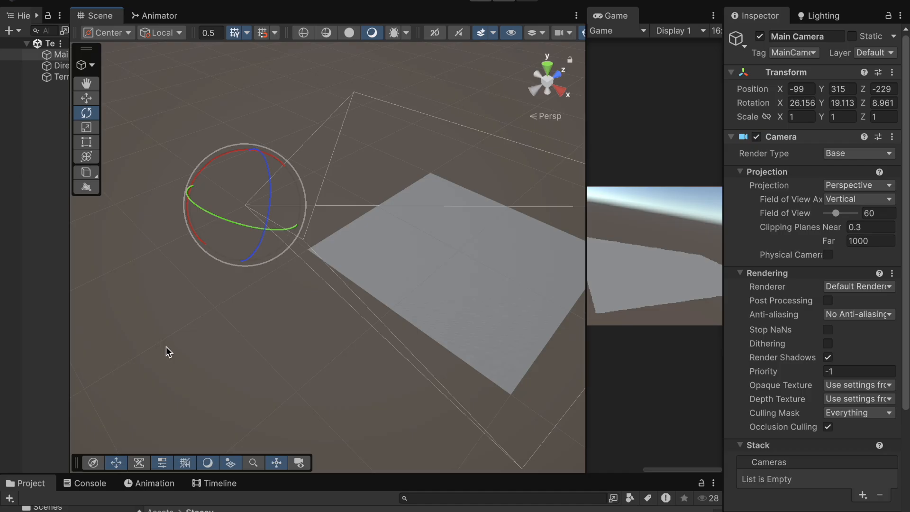
{"action": "right_click_drag", "start_coordinate": [165, 352], "coordinate": [167, 205]}
{"action": "key", "text": "w"}
{"action": "left_click_drag", "start_coordinate": [224, 278], "coordinate": [319, 297]}
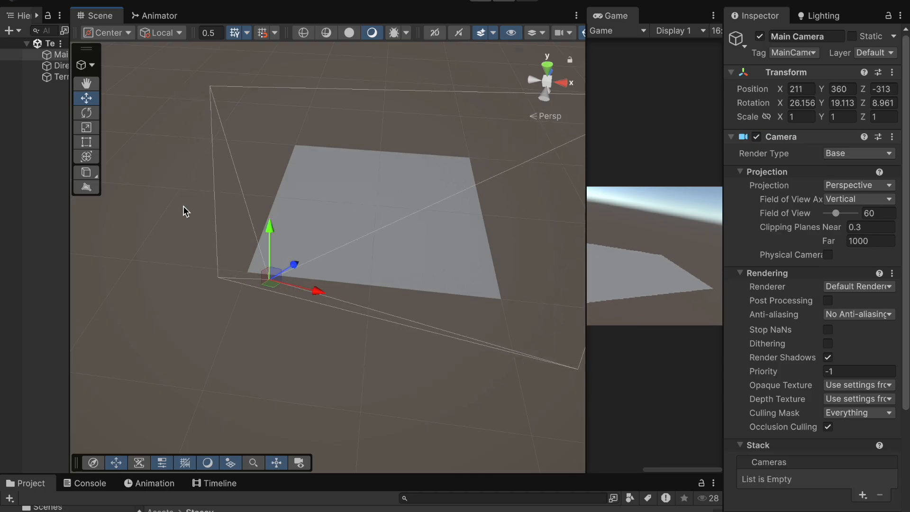
Step: Straighten the Main Camera's rotation, raise it, and tilt it about 38° down at the terrain
{"action": "left_click", "coordinate": [86, 112]}
{"action": "left_click_drag", "start_coordinate": [255, 310], "coordinate": [278, 299]}
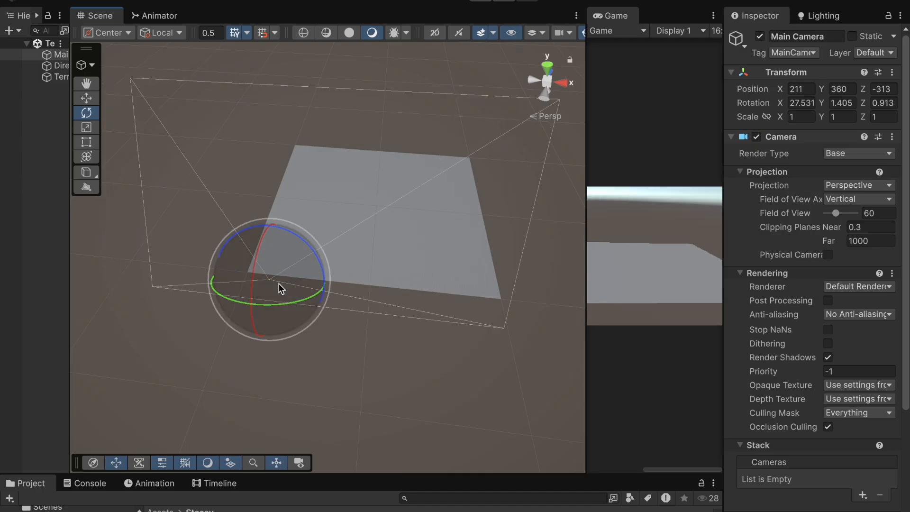
{"action": "left_click", "coordinate": [81, 99]}
{"action": "left_click_drag", "start_coordinate": [272, 228], "coordinate": [266, 166]}
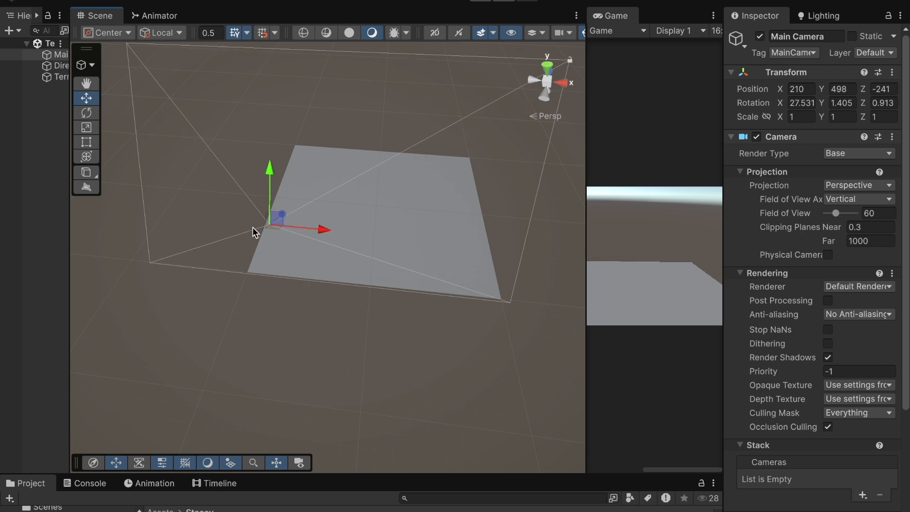
{"action": "left_click", "coordinate": [86, 113]}
{"action": "left_click_drag", "start_coordinate": [252, 231], "coordinate": [256, 209]}
Step: Widen the Scene view and slide the Main Camera sideways to centre it over the terrain
{"action": "left_click_drag", "start_coordinate": [585, 214], "coordinate": [654, 232]}
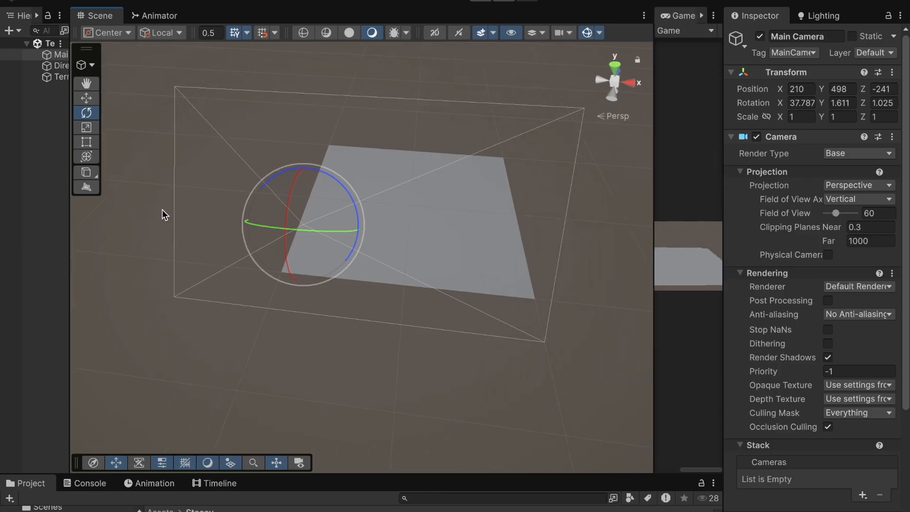
{"action": "left_click", "coordinate": [86, 99]}
{"action": "left_click_drag", "start_coordinate": [369, 231], "coordinate": [448, 232]}
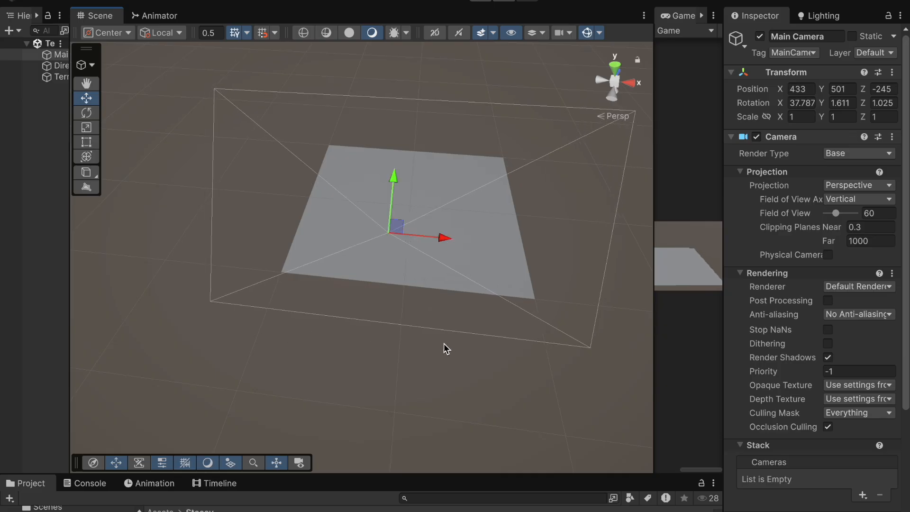
{"action": "scroll", "coordinate": [409, 361], "scroll_direction": "up", "scroll_amount": 8}
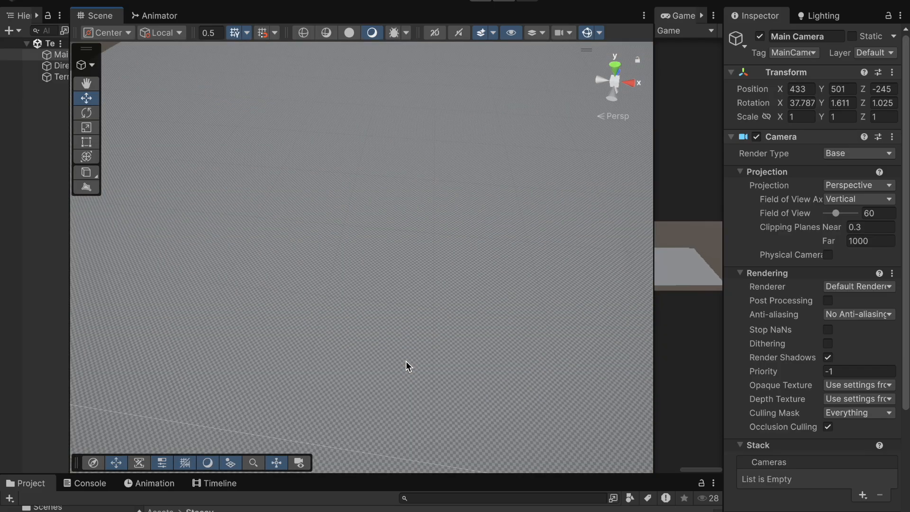
Step: Select the Terrain, frame it in the Scene view, and switch to the Paint Terrain tool
{"action": "left_click", "coordinate": [59, 76]}
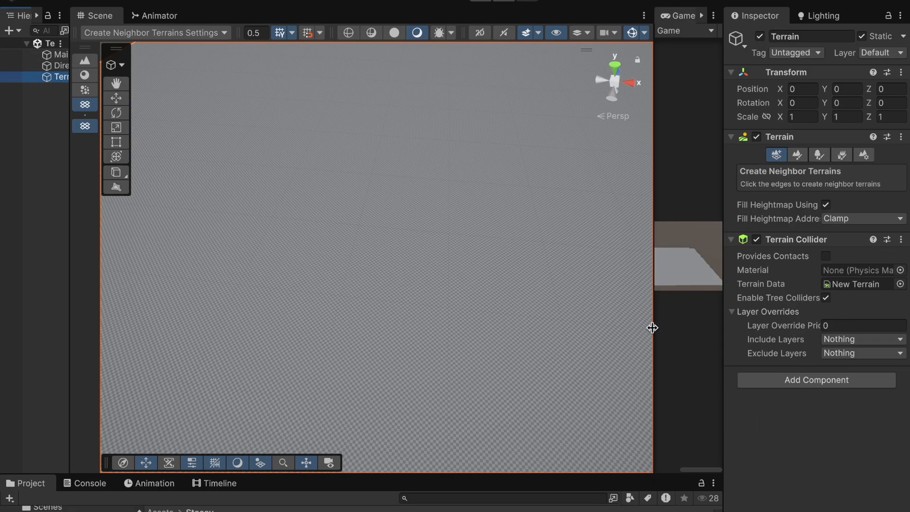
{"action": "scroll", "coordinate": [645, 335], "scroll_direction": "down", "scroll_amount": 4}
{"action": "scroll", "coordinate": [510, 332], "scroll_direction": "down", "scroll_amount": 6}
{"action": "right_click_drag", "start_coordinate": [510, 331], "coordinate": [542, 277]}
{"action": "left_click_drag", "start_coordinate": [653, 306], "coordinate": [616, 303]}
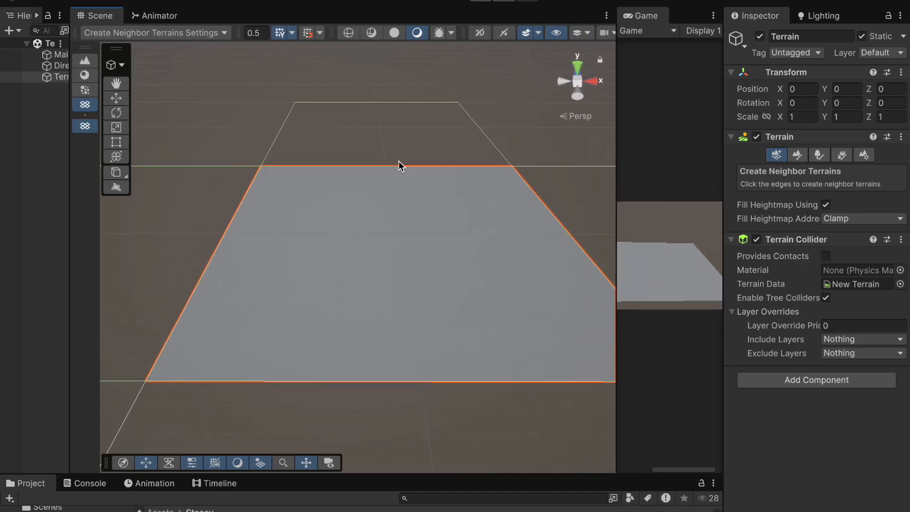
{"action": "left_click", "coordinate": [798, 156]}
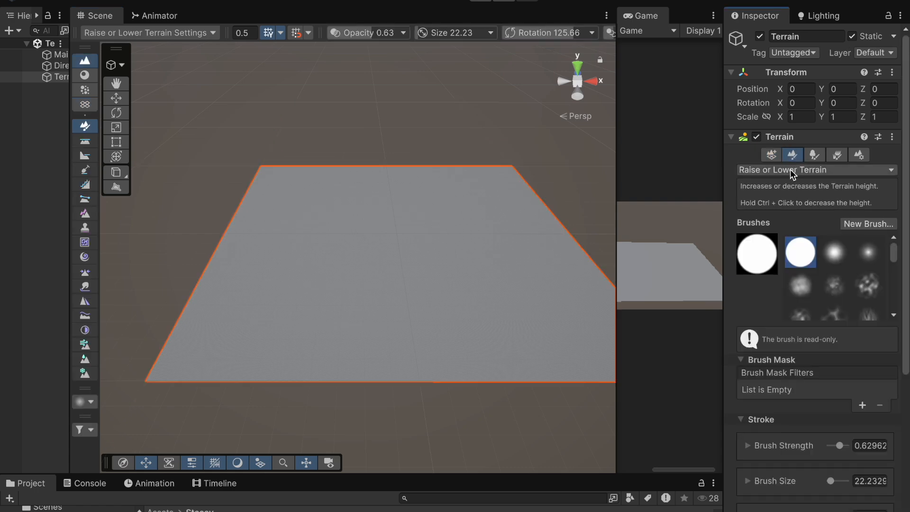
Step: Widen the Inspector and choose Raise or Lower Terrain from the paint tool list
{"action": "left_click_drag", "start_coordinate": [723, 208], "coordinate": [580, 234]}
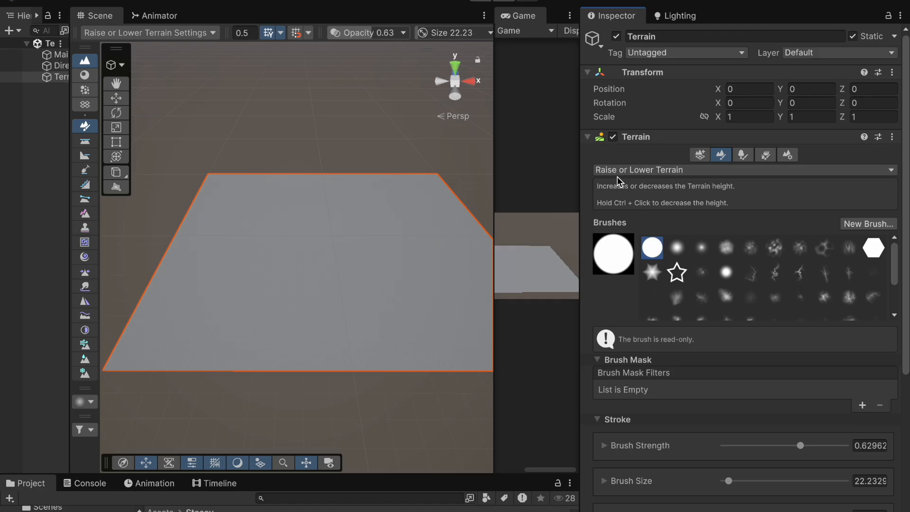
{"action": "left_click", "coordinate": [661, 170]}
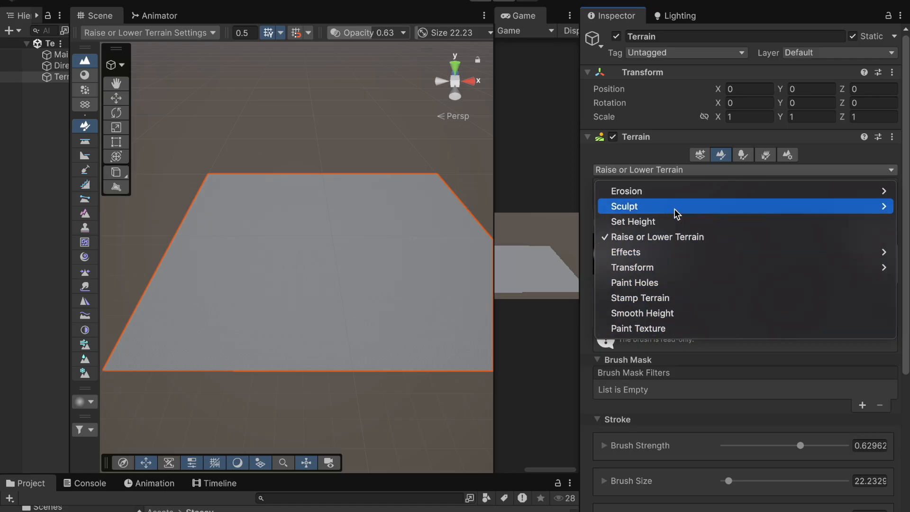
{"action": "left_click", "coordinate": [670, 239]}
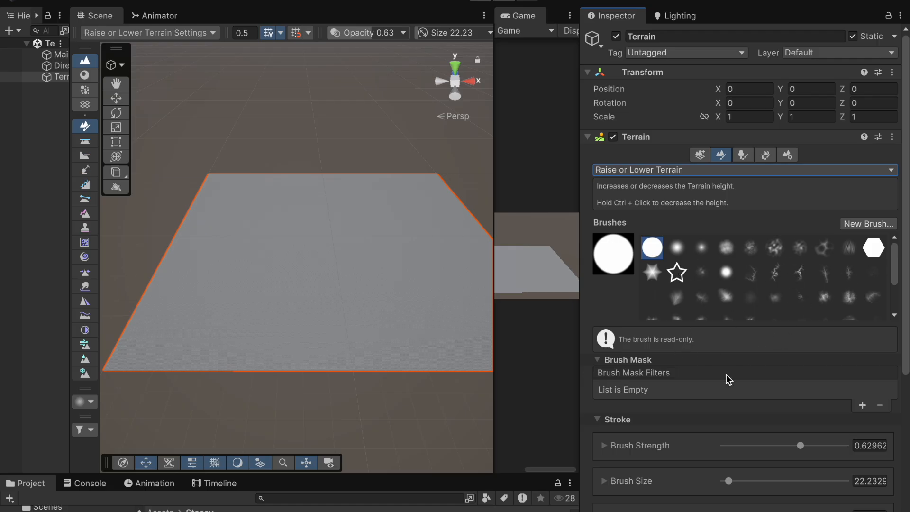
{"action": "scroll", "coordinate": [726, 374], "scroll_direction": "down", "scroll_amount": 3}
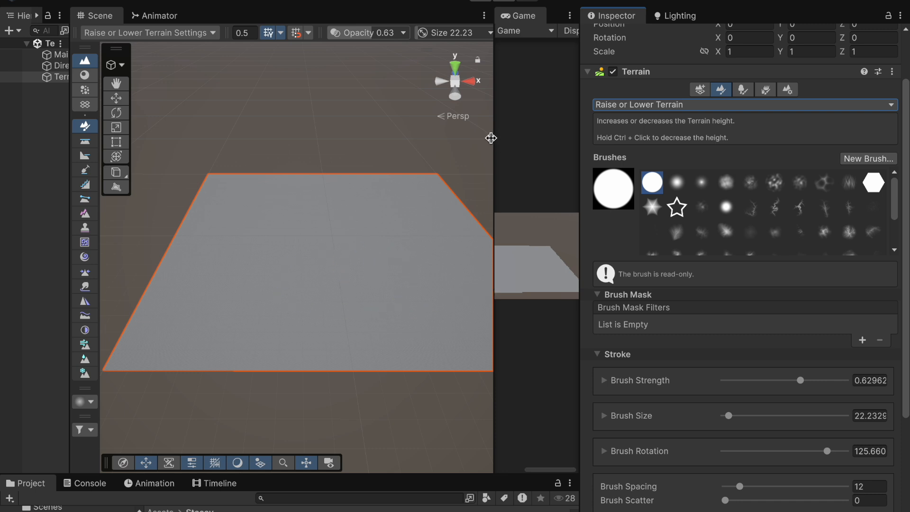
Step: Dock the Game view as a tab beside the Scene view, select the Terrain, and widen that view panel
{"action": "left_click_drag", "start_coordinate": [522, 19], "coordinate": [122, 34]}
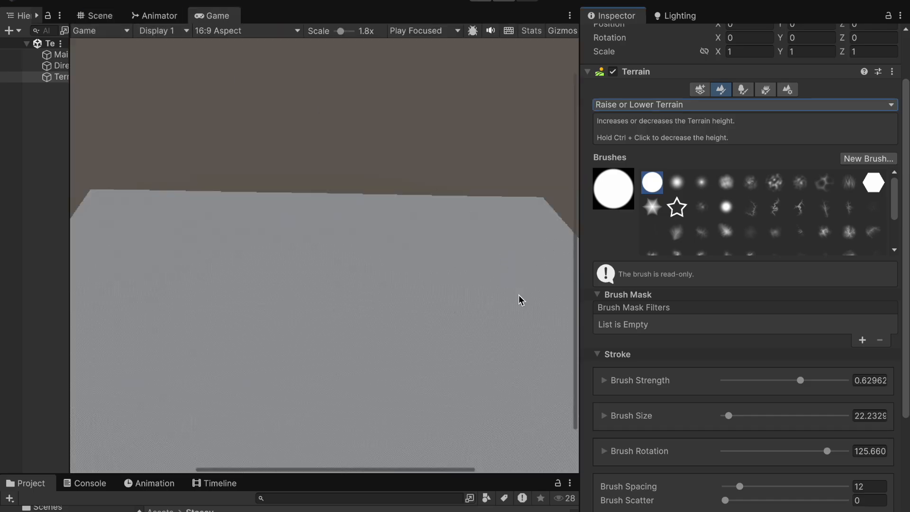
{"action": "left_click", "coordinate": [66, 78]}
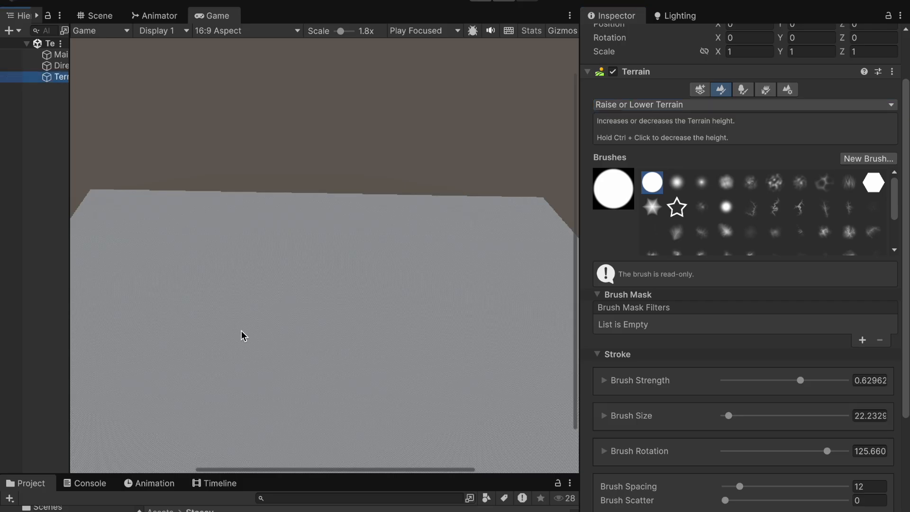
{"action": "left_click_drag", "start_coordinate": [578, 288], "coordinate": [631, 287]}
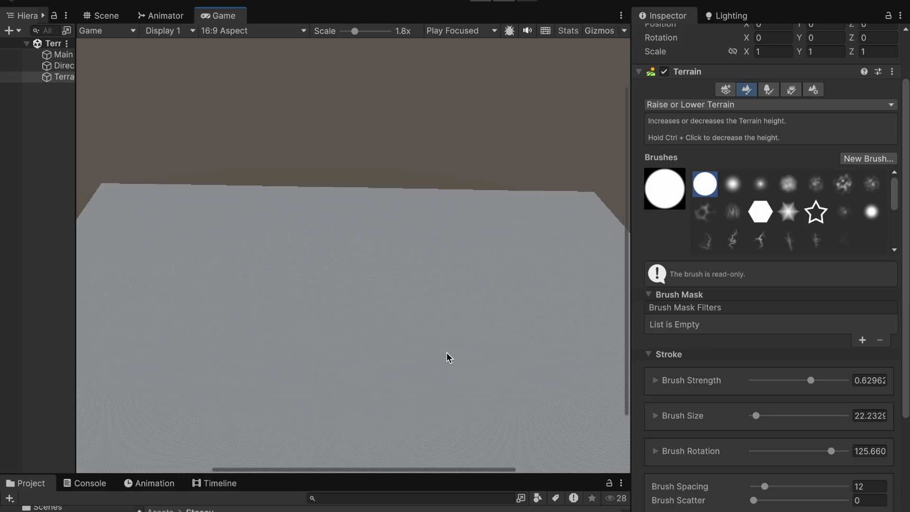
Step: Set the brush size to about 133 and return to the Scene view
{"action": "left_click_drag", "start_coordinate": [758, 420], "coordinate": [778, 416]}
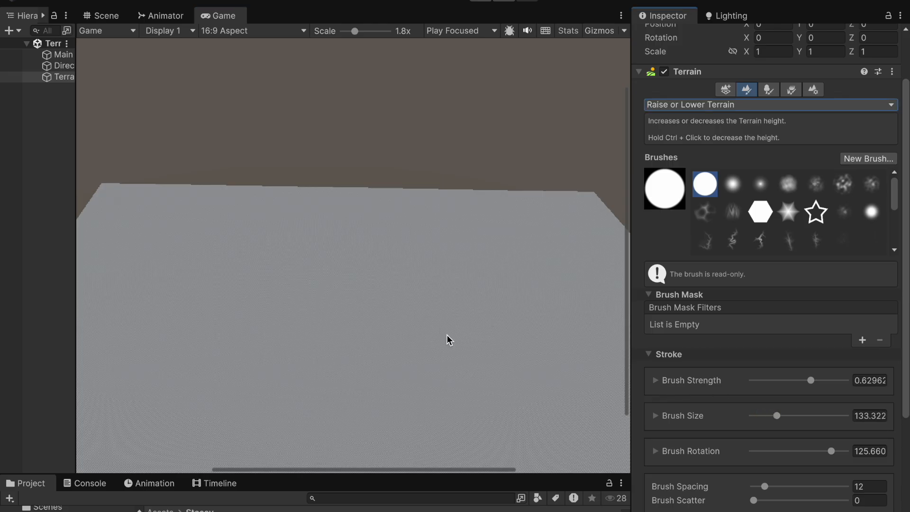
{"action": "scroll", "coordinate": [531, 298], "scroll_direction": "down", "scroll_amount": 4}
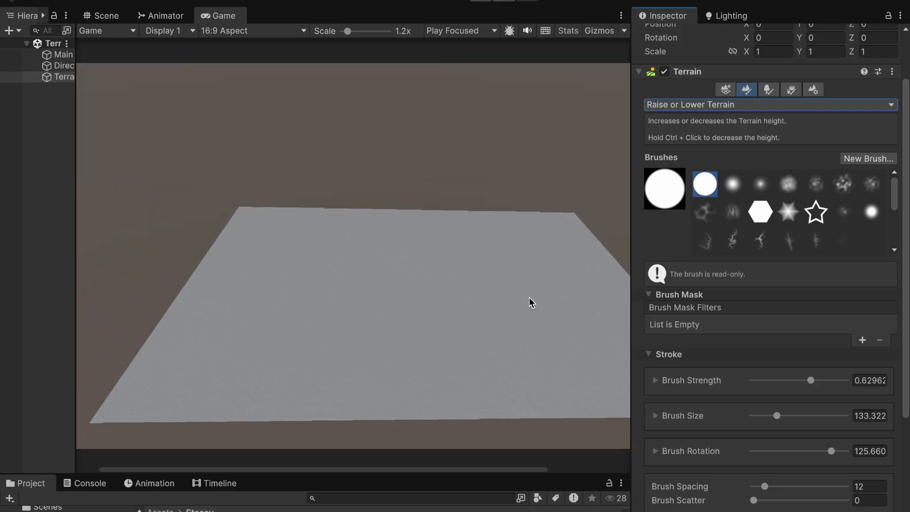
{"action": "left_click", "coordinate": [101, 16]}
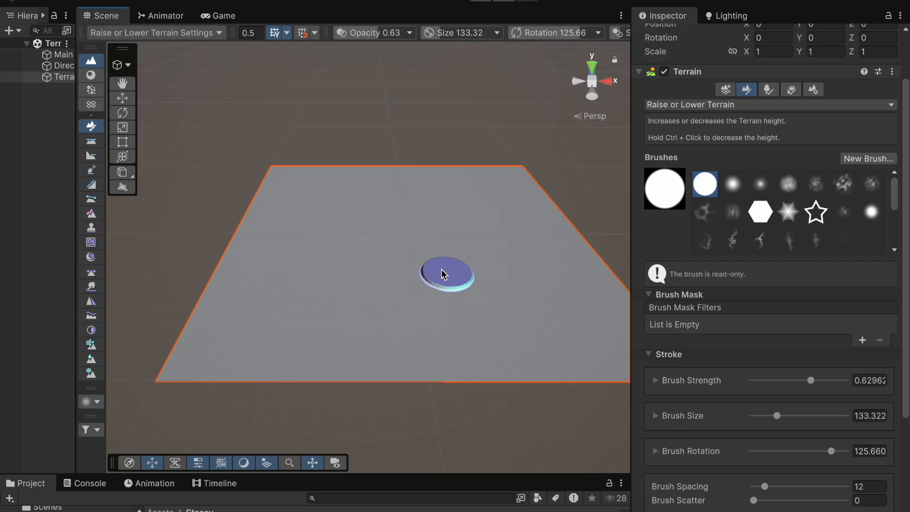
Step: Pick the soft round brush and raise a ridge of hills across the middle of the terrain
{"action": "left_click", "coordinate": [734, 184]}
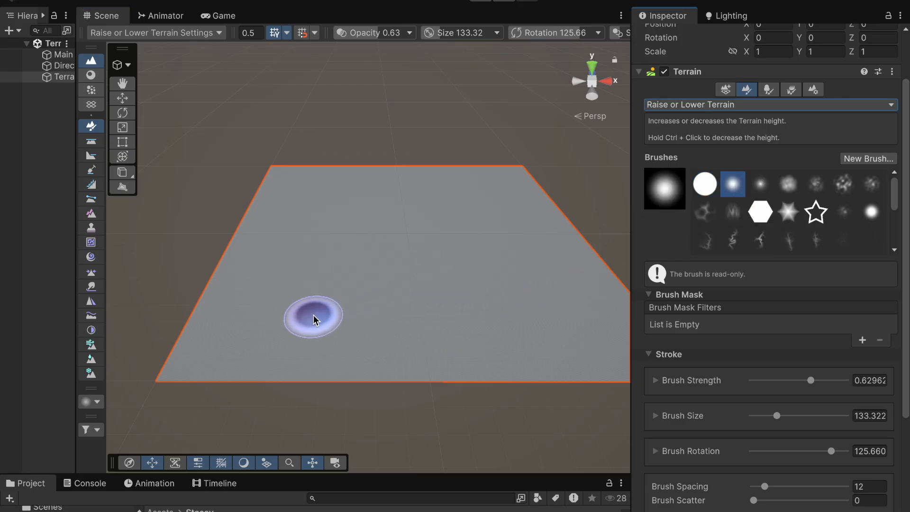
{"action": "mouse_move", "coordinate": [281, 321]}
{"action": "left_mouse_down"}
{"action": "mouse_move", "coordinate": [417, 314]}
{"action": "mouse_move", "coordinate": [488, 340]}
{"action": "mouse_move", "coordinate": [522, 317]}
{"action": "mouse_move", "coordinate": [536, 324]}
{"action": "mouse_move", "coordinate": [508, 333]}
{"action": "mouse_move", "coordinate": [548, 329]}
{"action": "mouse_move", "coordinate": [574, 299]}
{"action": "mouse_move", "coordinate": [604, 327]}
{"action": "mouse_move", "coordinate": [500, 334]}
{"action": "mouse_move", "coordinate": [474, 304]}
{"action": "left_mouse_up"}
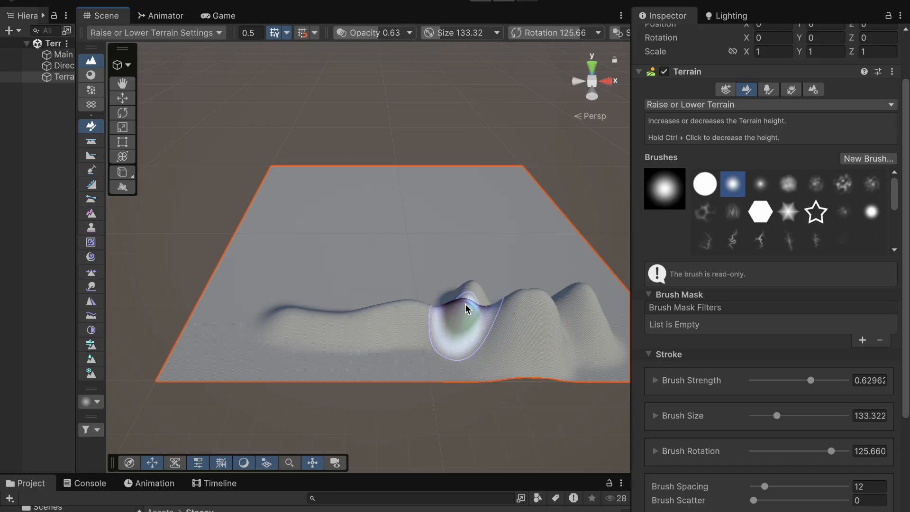
Step: Switch to the streaked brush, enlarge it to about 278, and raise rugged peaks on the terrain's left side
{"action": "left_click", "coordinate": [730, 217]}
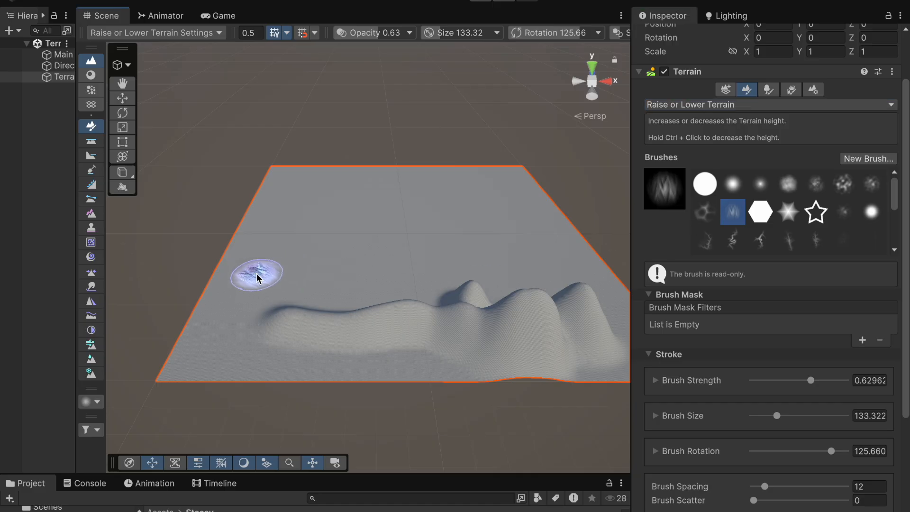
{"action": "mouse_move", "coordinate": [246, 290]}
{"action": "left_mouse_down"}
{"action": "mouse_move", "coordinate": [256, 300]}
{"action": "mouse_move", "coordinate": [248, 295]}
{"action": "mouse_move", "coordinate": [219, 310]}
{"action": "mouse_move", "coordinate": [269, 302]}
{"action": "left_mouse_up"}
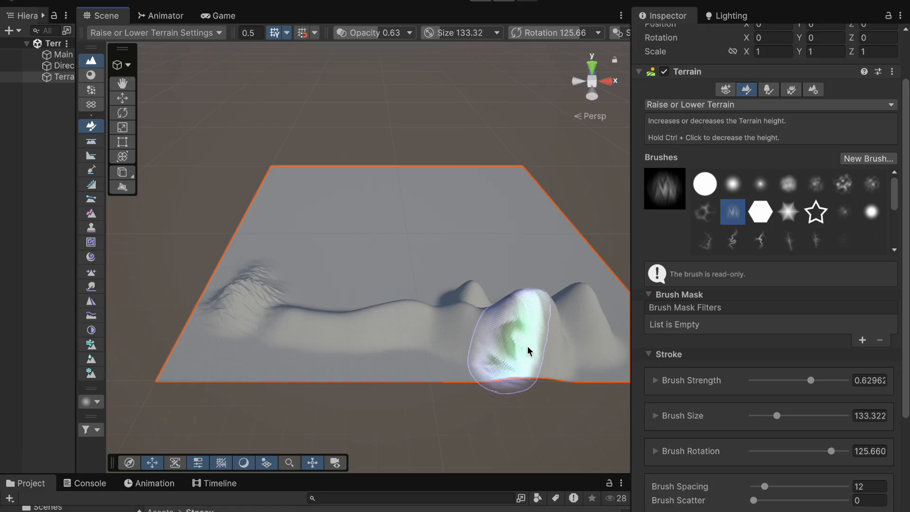
{"action": "left_click_drag", "start_coordinate": [780, 417], "coordinate": [807, 415]}
{"action": "mouse_move", "coordinate": [356, 241]}
{"action": "left_mouse_down"}
{"action": "mouse_move", "coordinate": [348, 296]}
{"action": "mouse_move", "coordinate": [317, 283]}
{"action": "mouse_move", "coordinate": [330, 270]}
{"action": "mouse_move", "coordinate": [285, 246]}
{"action": "mouse_move", "coordinate": [270, 256]}
{"action": "left_mouse_up"}
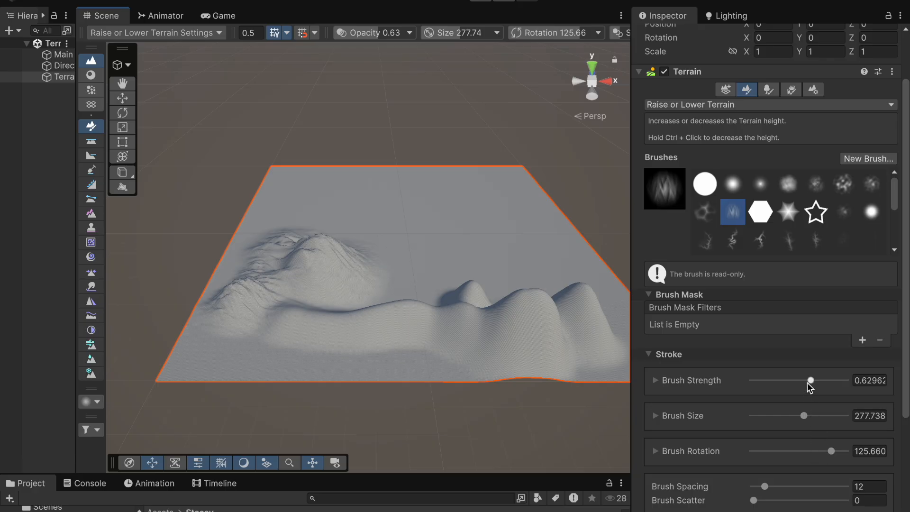
Step: Paint scattered bumps across the back of the terrain with Brush Scatter at 28, then reset the scatter to 0
{"action": "scroll", "coordinate": [759, 399], "scroll_direction": "down", "scroll_amount": 3}
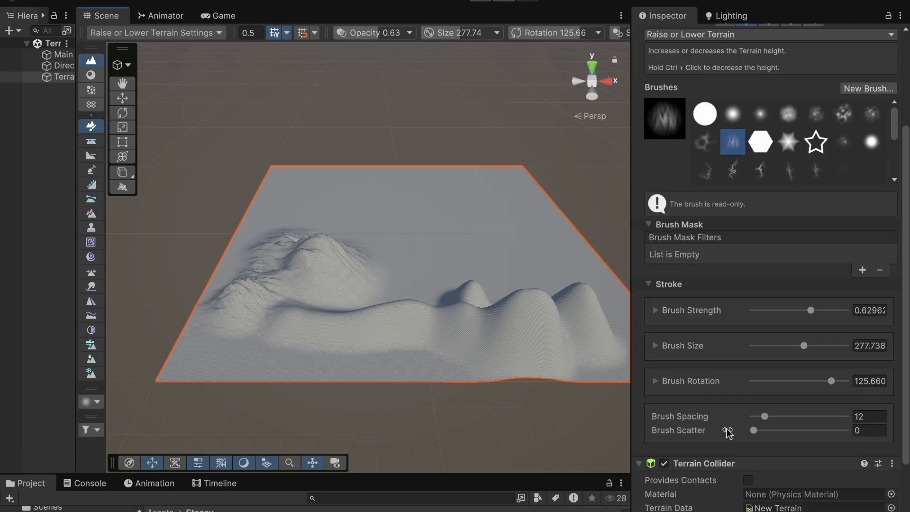
{"action": "scroll", "coordinate": [724, 429], "scroll_direction": "down", "scroll_amount": 1}
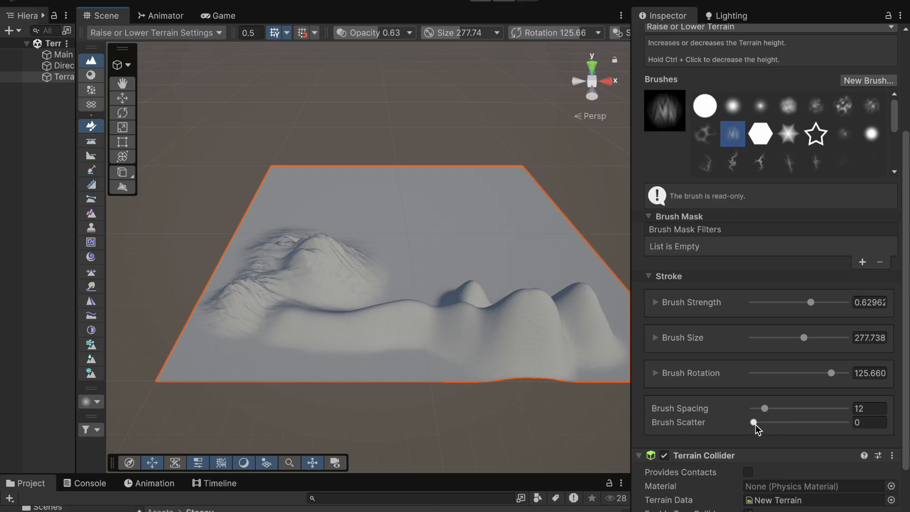
{"action": "left_click_drag", "start_coordinate": [753, 423], "coordinate": [779, 423]}
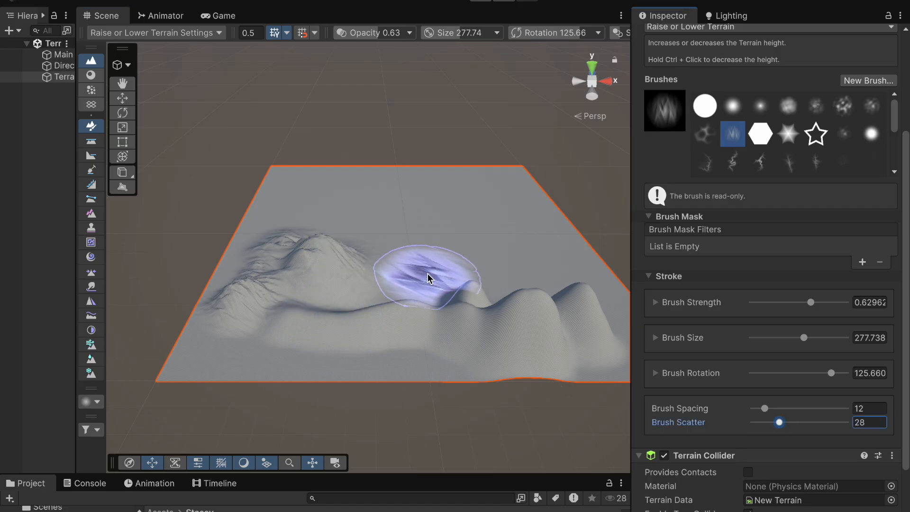
{"action": "mouse_move", "coordinate": [433, 260]}
{"action": "left_mouse_down"}
{"action": "mouse_move", "coordinate": [497, 273]}
{"action": "mouse_move", "coordinate": [396, 284]}
{"action": "mouse_move", "coordinate": [352, 301]}
{"action": "mouse_move", "coordinate": [372, 258]}
{"action": "mouse_move", "coordinate": [315, 217]}
{"action": "mouse_move", "coordinate": [406, 220]}
{"action": "mouse_move", "coordinate": [446, 264]}
{"action": "left_mouse_up"}
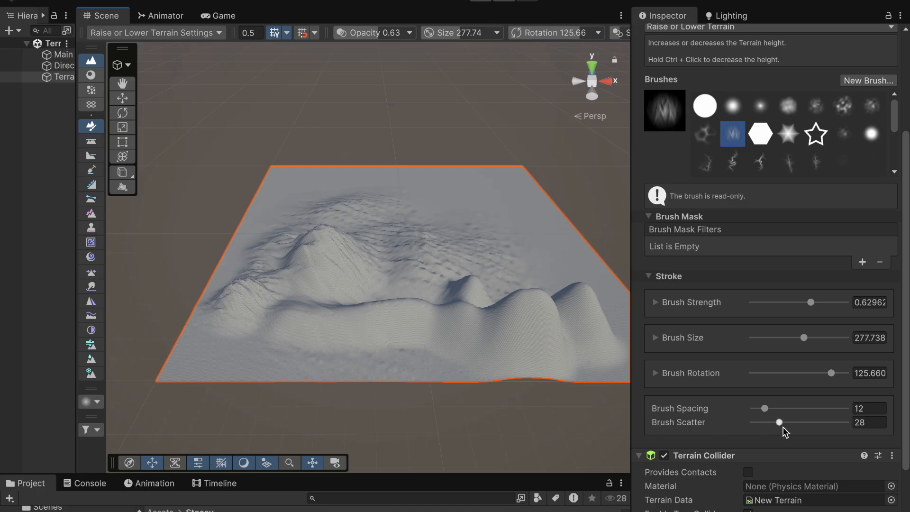
{"action": "left_click_drag", "start_coordinate": [780, 425], "coordinate": [760, 426]}
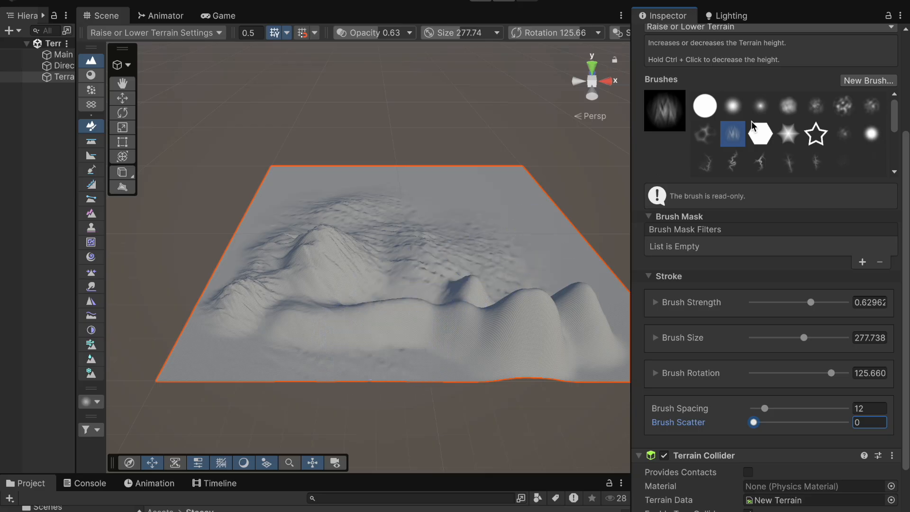
Step: Paint another streaked stroke over the terrain's near slope
{"action": "scroll", "coordinate": [460, 267], "scroll_direction": "up", "scroll_amount": 2}
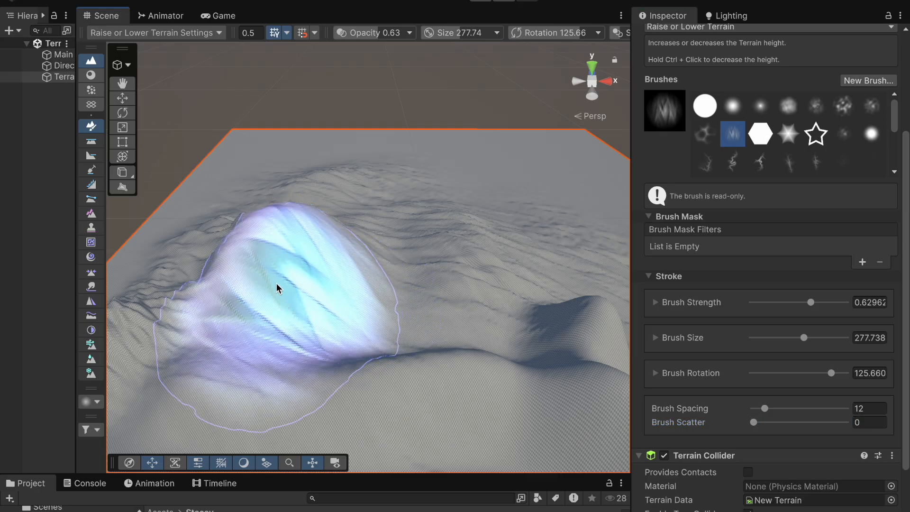
{"action": "mouse_move", "coordinate": [233, 255]}
{"action": "left_mouse_down", "text": "shift"}
{"action": "mouse_move", "coordinate": [189, 349]}
{"action": "mouse_move", "coordinate": [227, 218]}
{"action": "mouse_move", "coordinate": [479, 300]}
{"action": "mouse_move", "coordinate": [421, 237]}
{"action": "mouse_move", "coordinate": [221, 305]}
{"action": "mouse_move", "coordinate": [211, 332]}
{"action": "mouse_move", "coordinate": [155, 337]}
{"action": "mouse_move", "coordinate": [135, 408]}
{"action": "left_mouse_up", "text": "shift"}
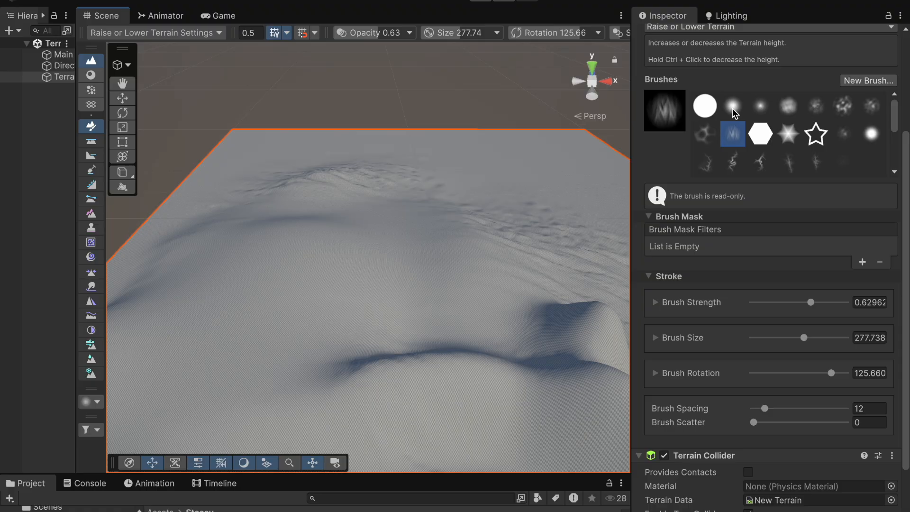
Step: Pick the soft round brush and raise a large rounded hill near the terrain's centre
{"action": "left_click", "coordinate": [733, 110]}
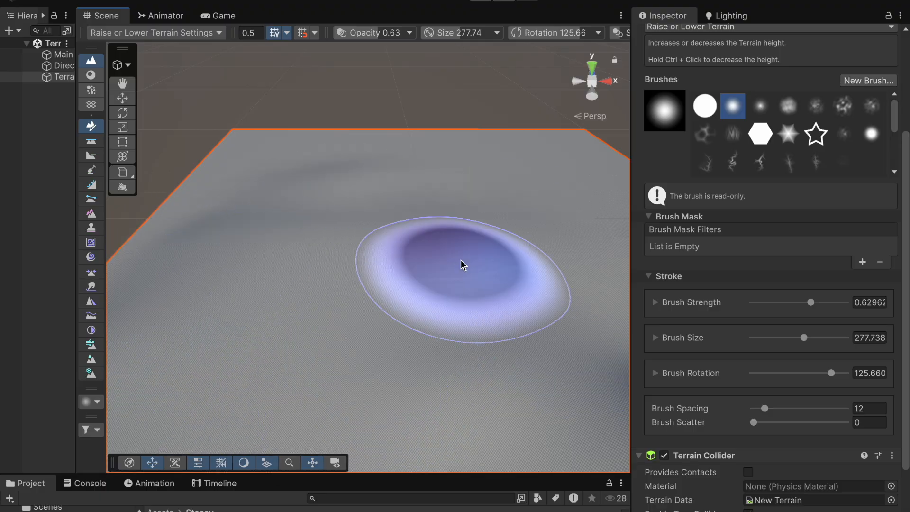
{"action": "scroll", "coordinate": [376, 294], "scroll_direction": "down", "scroll_amount": 5}
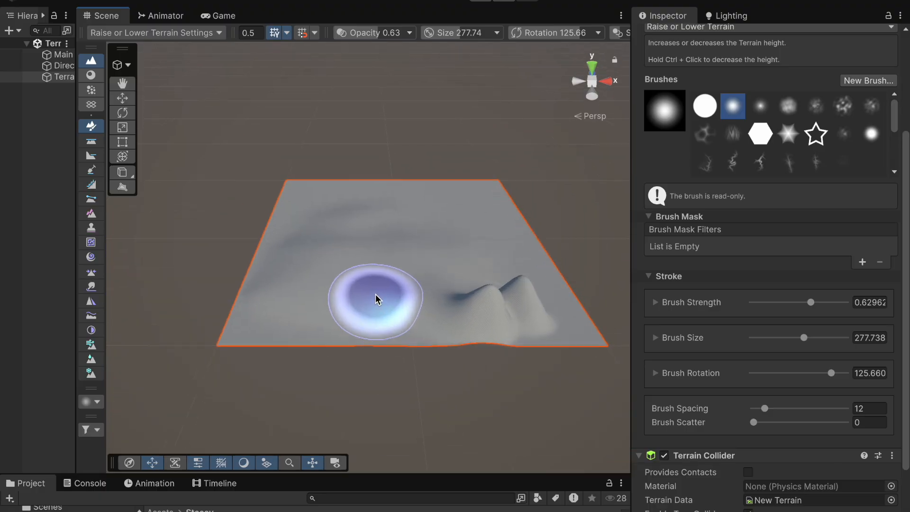
{"action": "scroll", "coordinate": [375, 293], "scroll_direction": "up", "scroll_amount": 2}
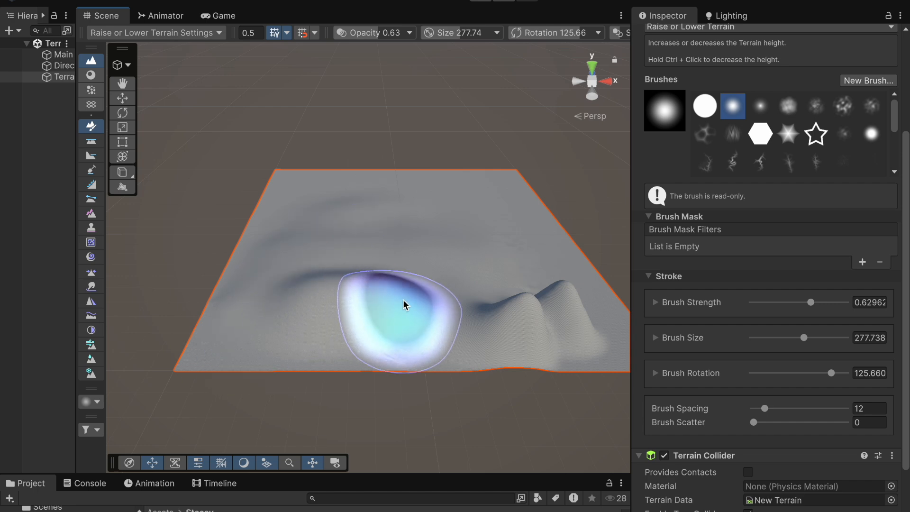
{"action": "mouse_move", "coordinate": [403, 304]}
{"action": "left_mouse_down"}
{"action": "mouse_move", "coordinate": [314, 298]}
{"action": "mouse_move", "coordinate": [341, 280]}
{"action": "left_mouse_up"}
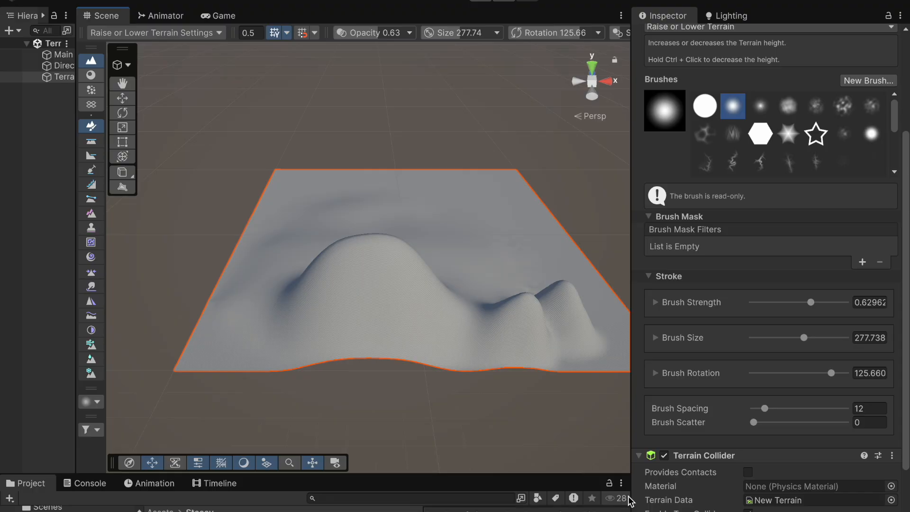
Step: Undo the last seven sculpting strokes
{"action": "key", "text": "ctrl+z"}
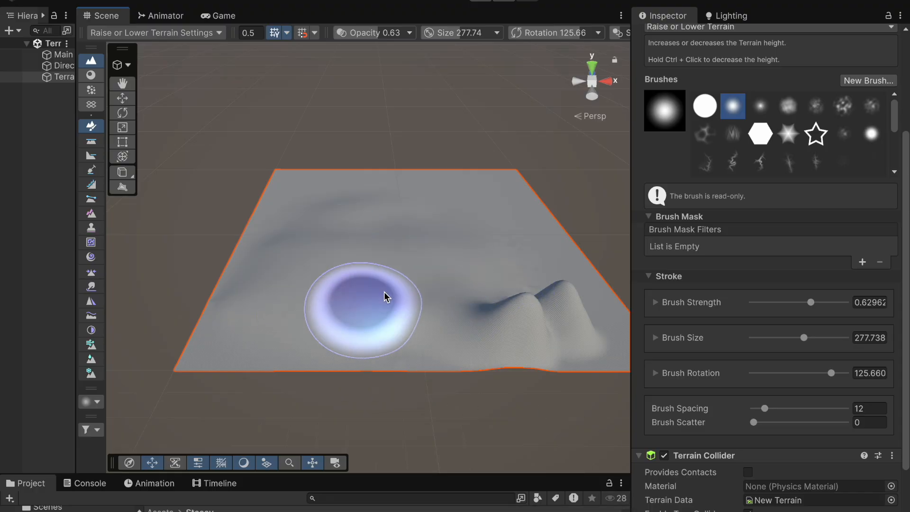
{"action": "key", "text": "ctrl+z"}
{"action": "key", "text": "ctrl+z"}
{"action": "key", "text": "ctrl+z"}
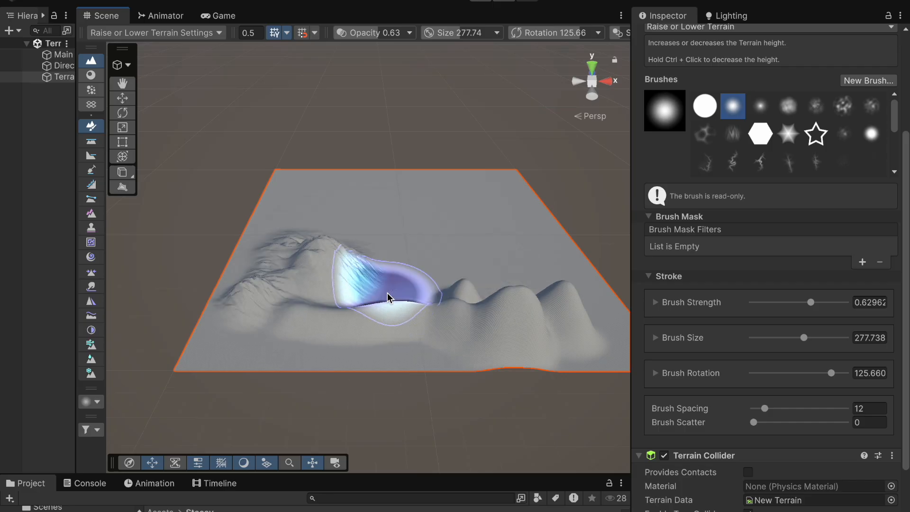
{"action": "key", "text": "ctrl+z"}
{"action": "key", "text": "ctrl+z"}
{"action": "key", "text": "ctrl+z"}
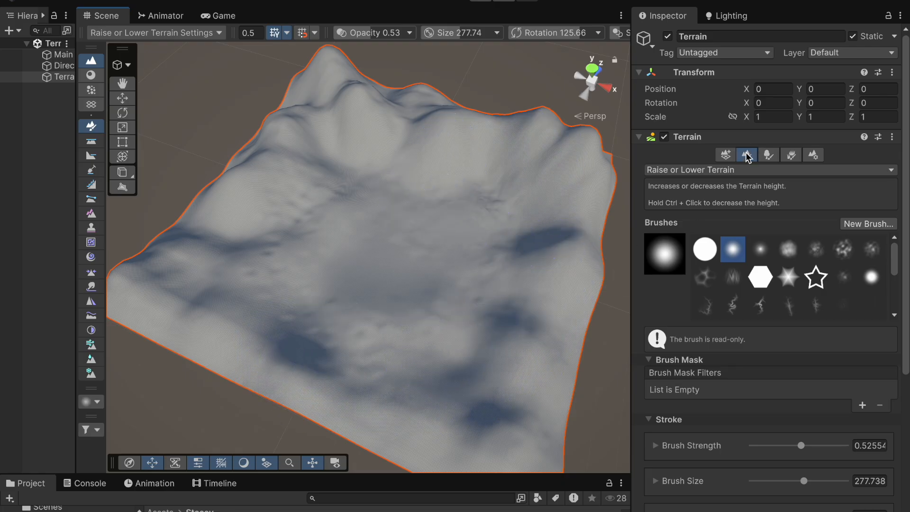
Step: Switch the paint tool to Erosion Hydraulic
{"action": "left_click", "coordinate": [778, 169]}
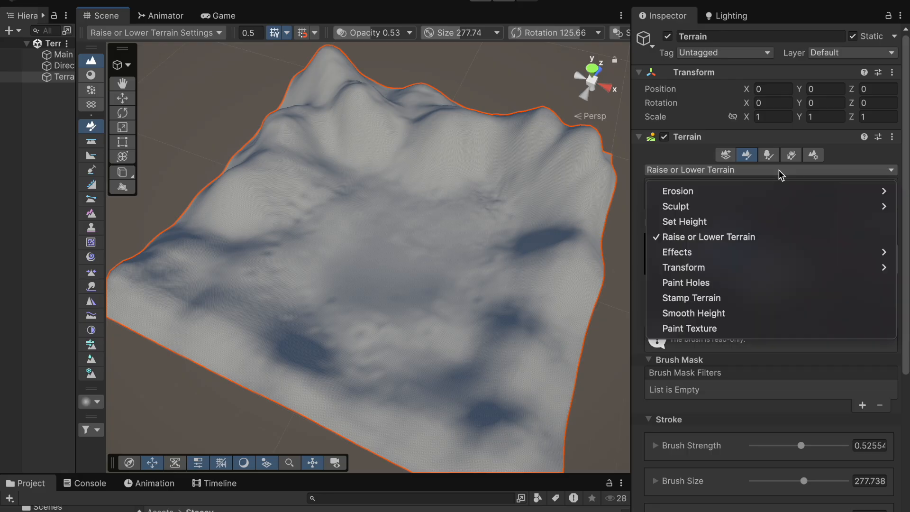
{"action": "mouse_move", "coordinate": [671, 196]}
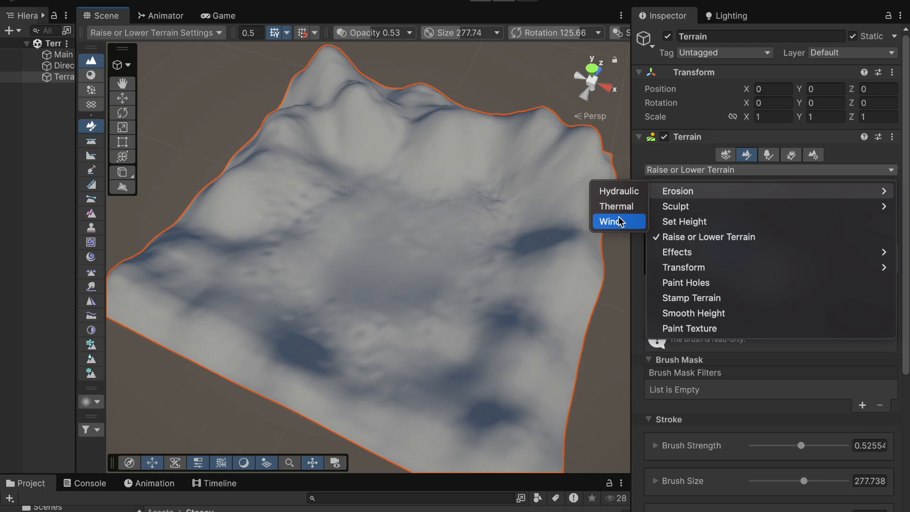
{"action": "left_click", "coordinate": [617, 192]}
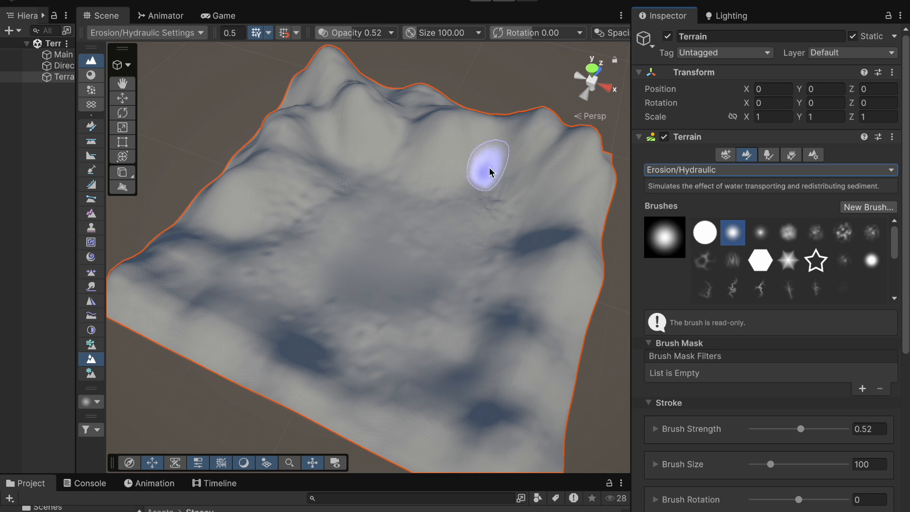
Step: Pick the streaked brush, set Brush Strength to about 0.94, and apply hydraulic erosion to the terrain slopes
{"action": "left_click", "coordinate": [733, 261]}
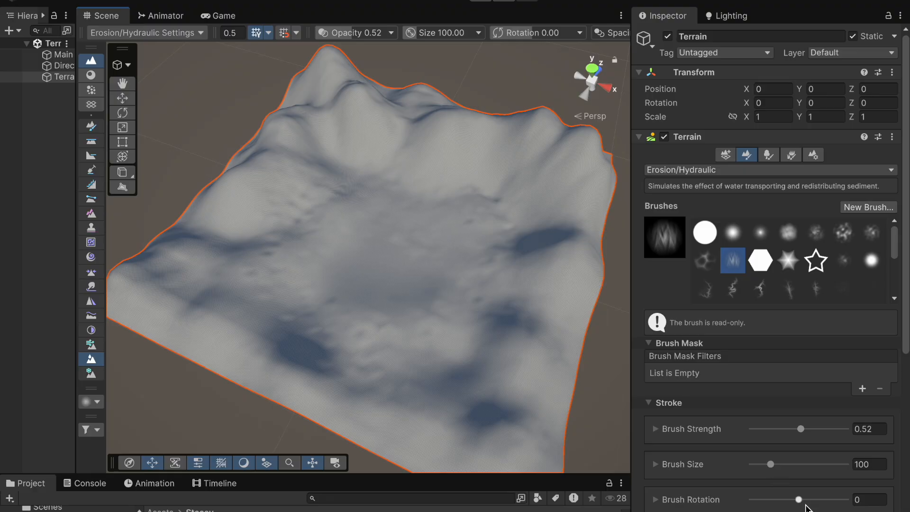
{"action": "left_click_drag", "start_coordinate": [800, 431], "coordinate": [840, 430]}
{"action": "scroll", "coordinate": [413, 225], "scroll_direction": "up", "scroll_amount": 3}
{"action": "scroll", "coordinate": [414, 225], "scroll_direction": "up", "scroll_amount": 3}
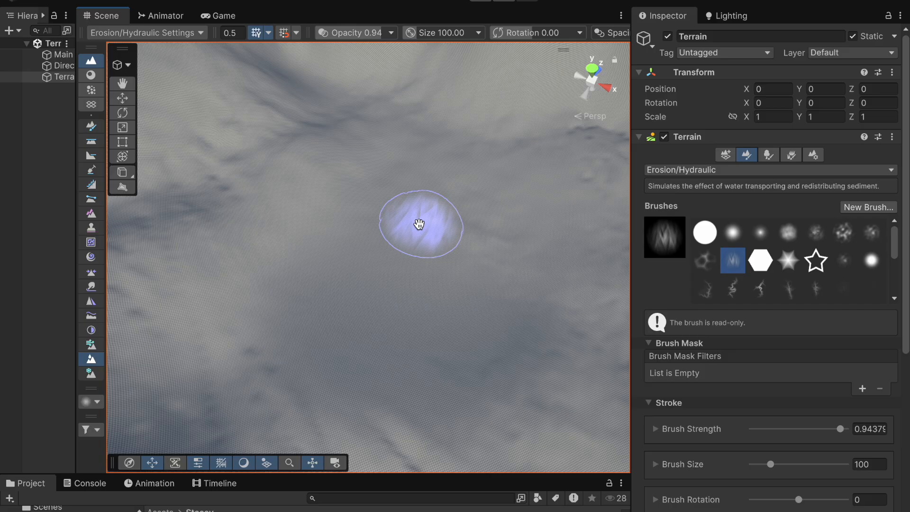
{"action": "middle_click_drag", "start_coordinate": [422, 221], "coordinate": [376, 275]}
{"action": "mouse_move", "coordinate": [434, 241]}
{"action": "left_mouse_down"}
{"action": "mouse_move", "coordinate": [377, 280]}
{"action": "mouse_move", "coordinate": [426, 320]}
{"action": "mouse_move", "coordinate": [434, 359]}
{"action": "mouse_move", "coordinate": [402, 295]}
{"action": "mouse_move", "coordinate": [417, 277]}
{"action": "mouse_move", "coordinate": [370, 283]}
{"action": "mouse_move", "coordinate": [412, 271]}
{"action": "left_mouse_up"}
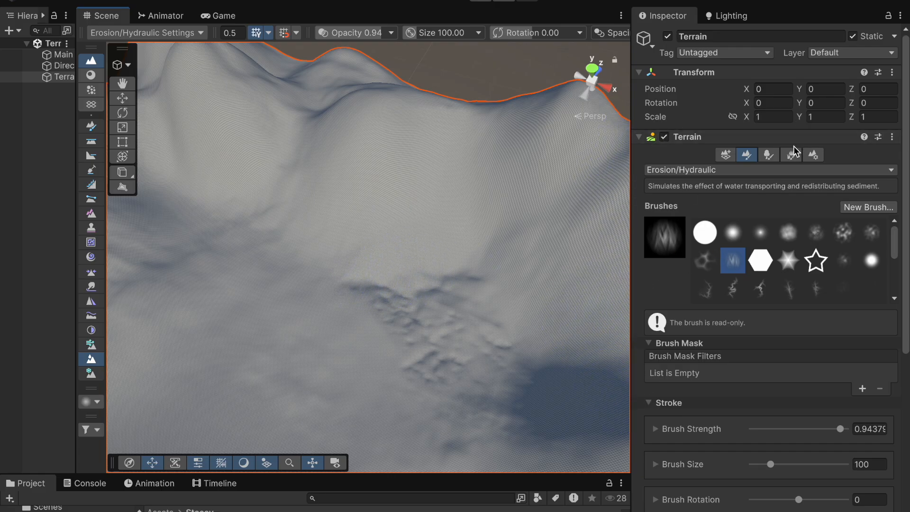
Step: Browse the paint tool categories and switch to the Paint Holes tool
{"action": "scroll", "coordinate": [741, 207], "scroll_direction": "down", "scroll_amount": 3}
{"action": "left_click", "coordinate": [786, 159]}
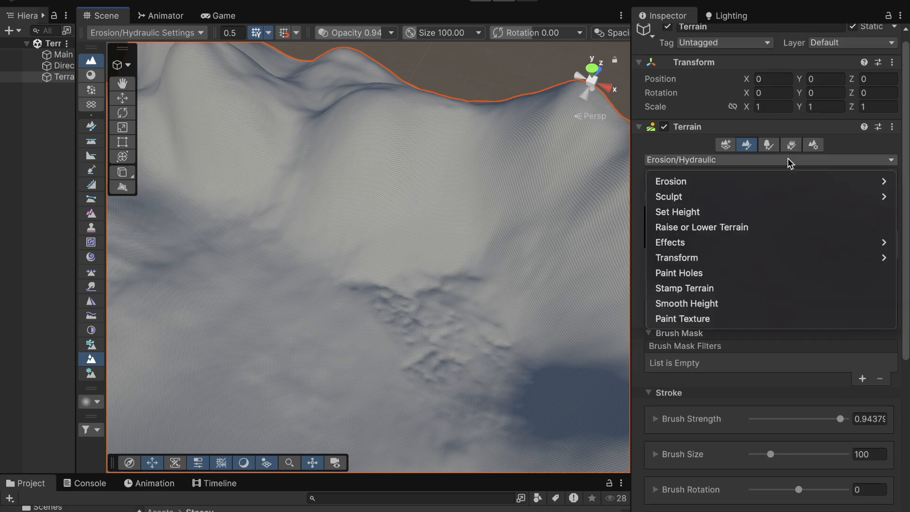
{"action": "mouse_move", "coordinate": [699, 201]}
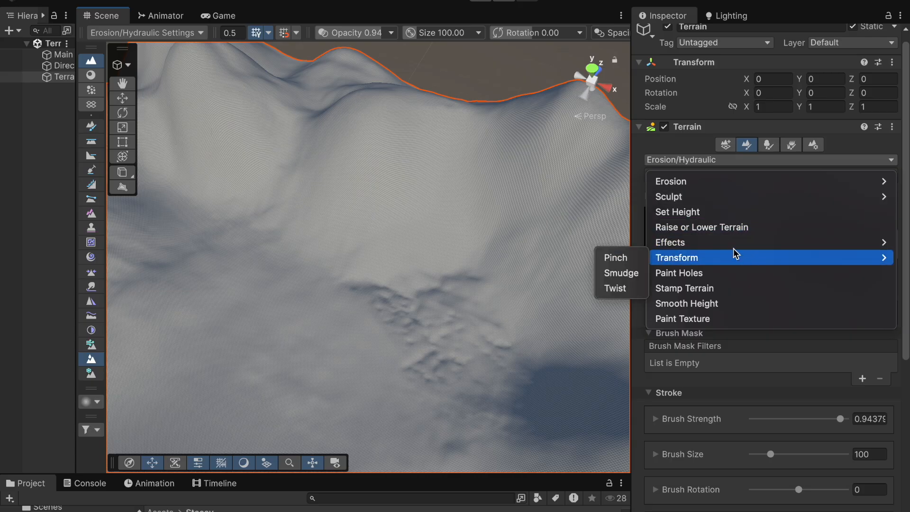
{"action": "mouse_move", "coordinate": [715, 246]}
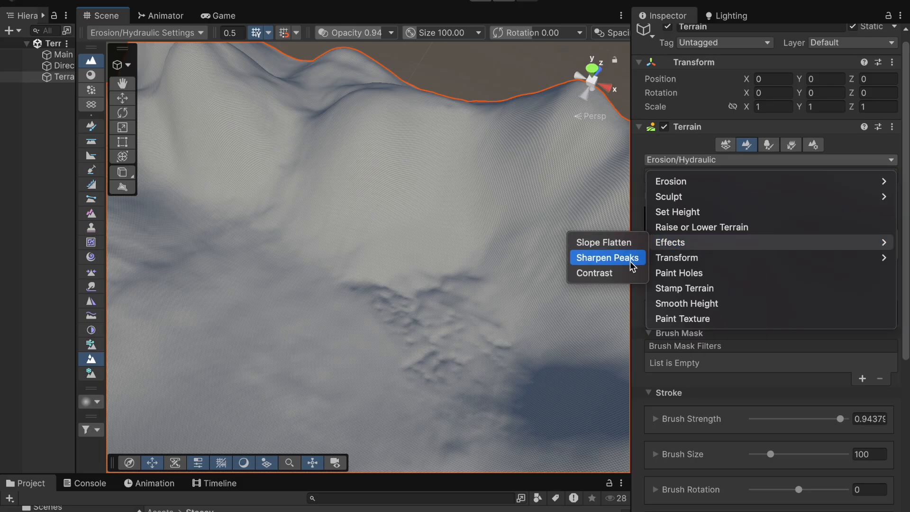
{"action": "mouse_move", "coordinate": [679, 261]}
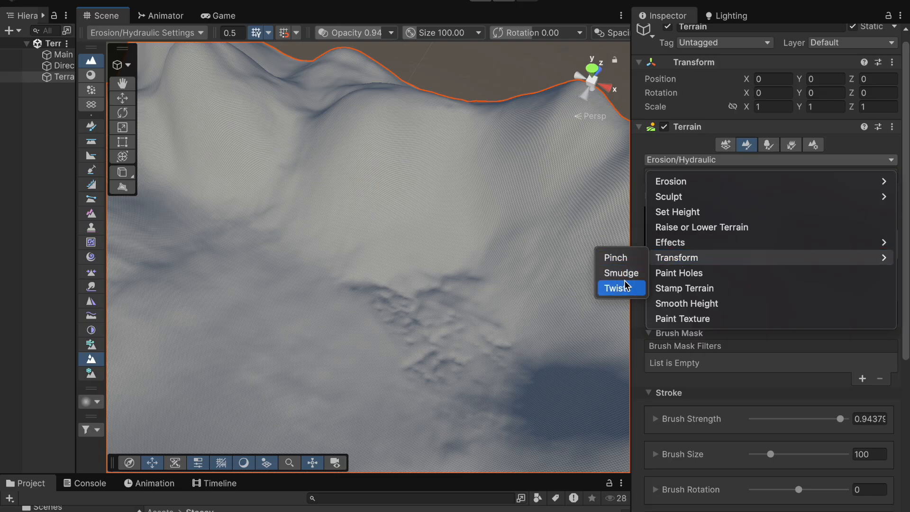
{"action": "left_click", "coordinate": [698, 274]}
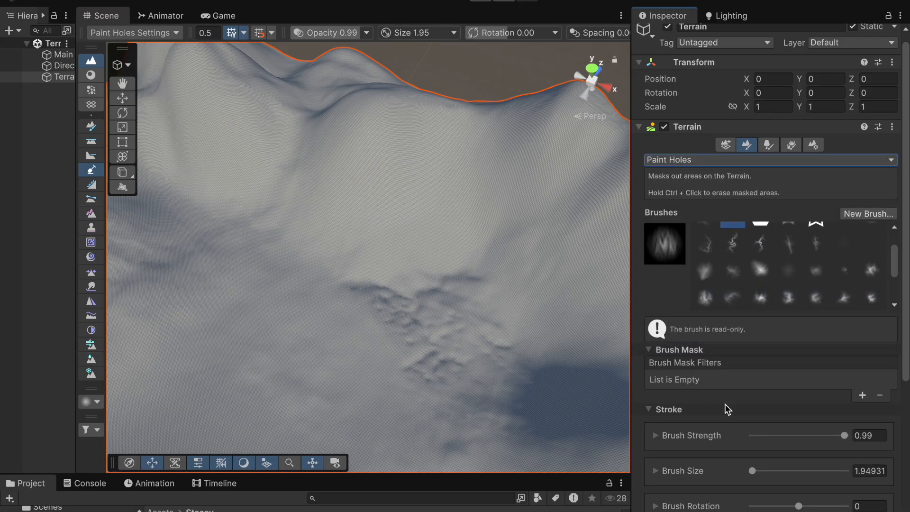
{"action": "scroll", "coordinate": [726, 408], "scroll_direction": "down", "scroll_amount": 1}
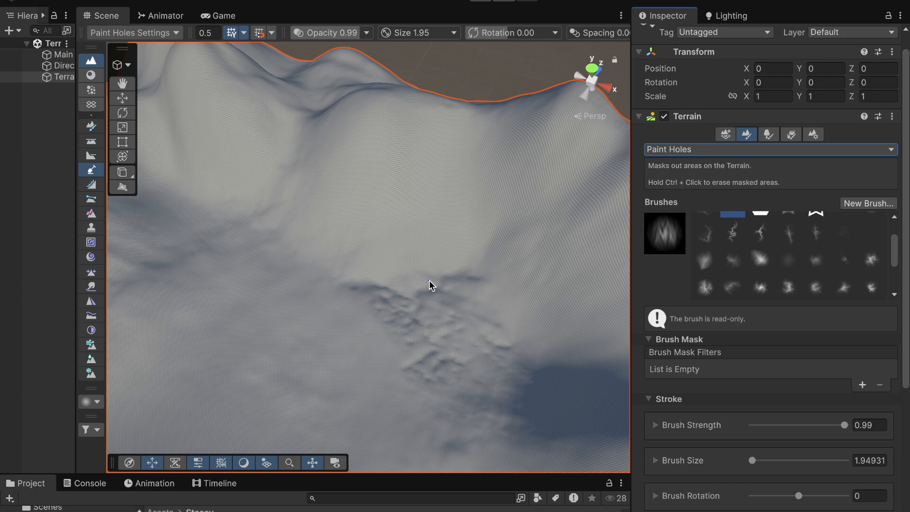
Step: Switch the paint tool to Stamp Terrain, pick the canyon brush, and stamp two canyon shapes onto the terrain
{"action": "left_click", "coordinate": [798, 151]}
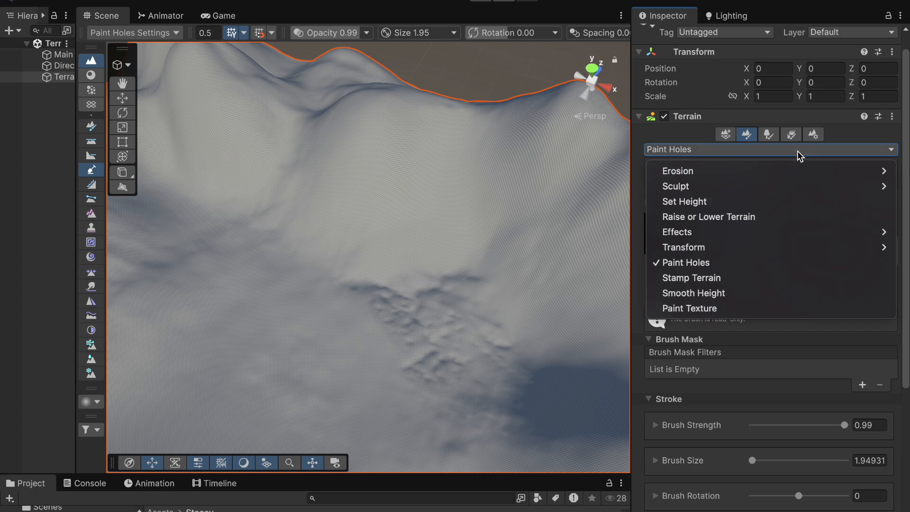
{"action": "left_click", "coordinate": [707, 283]}
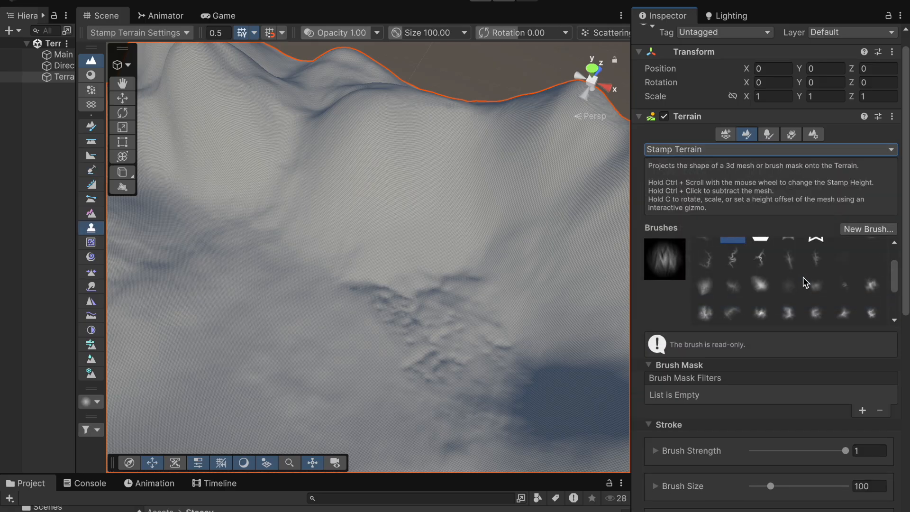
{"action": "left_click", "coordinate": [734, 259]}
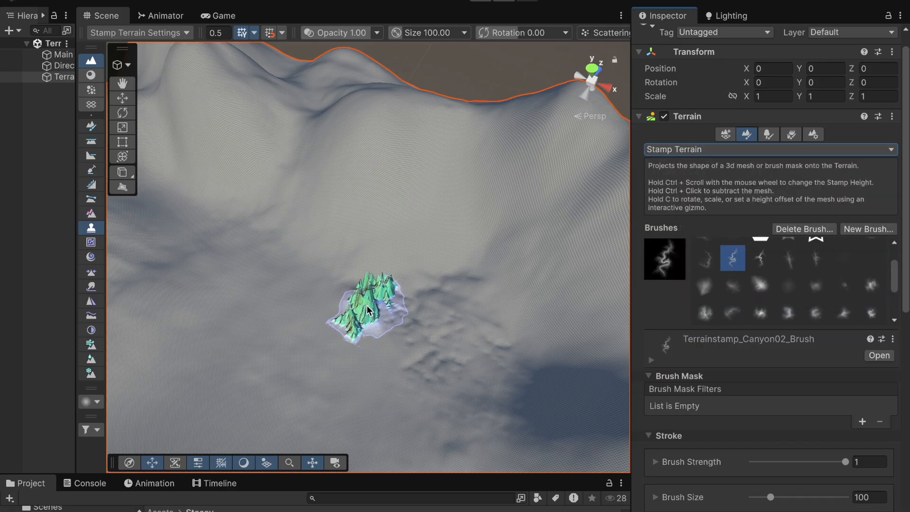
{"action": "left_click", "coordinate": [348, 326]}
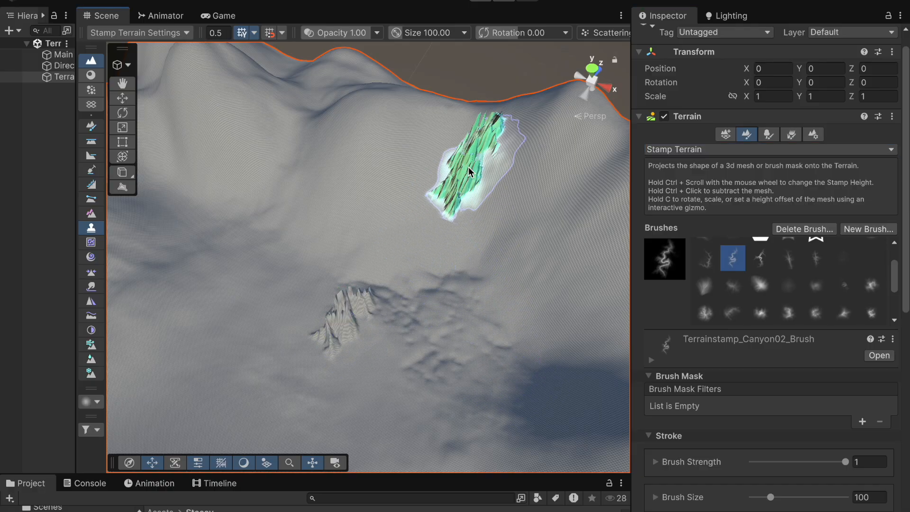
{"action": "left_click", "coordinate": [501, 182]}
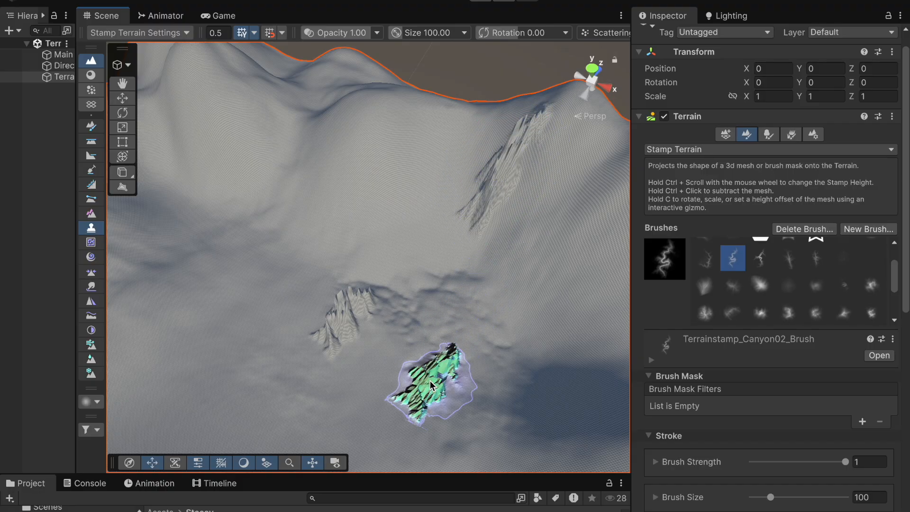
Step: Undo the last canyon stamp
{"action": "scroll", "coordinate": [482, 304], "scroll_direction": "up", "scroll_amount": 5}
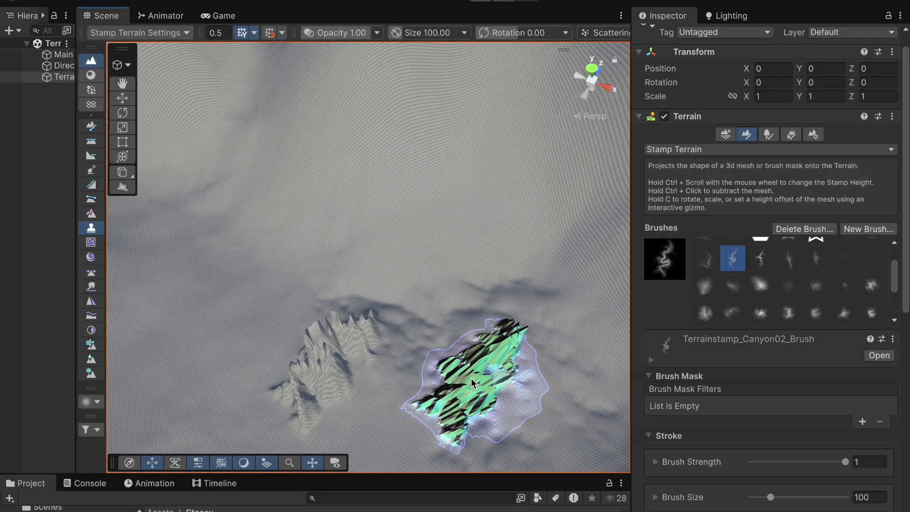
{"action": "key", "text": "ctrl+z"}
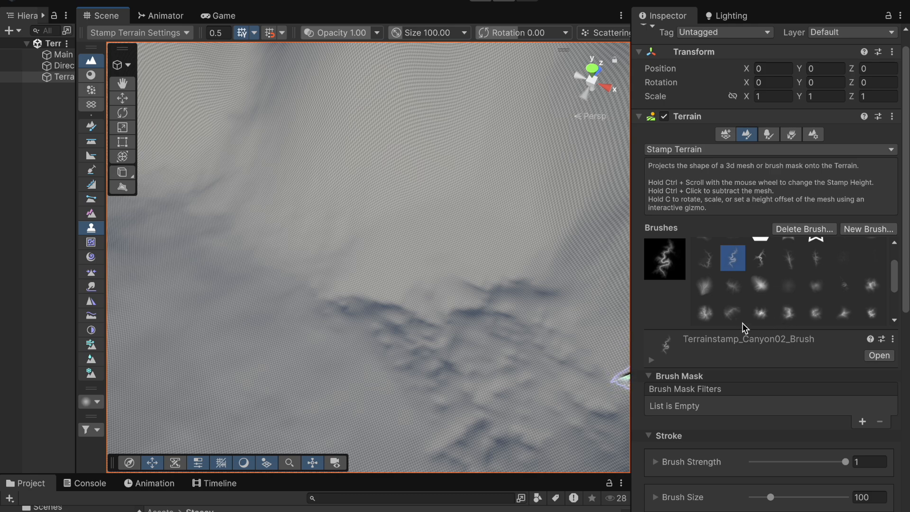
Step: Pick the Terrainstamp_Plateau01 brush and stamp two plateau shapes near the eroded area
{"action": "mouse_move", "coordinate": [894, 280]}
{"action": "left_mouse_down"}
{"action": "mouse_move", "coordinate": [900, 298]}
{"action": "mouse_move", "coordinate": [901, 284]}
{"action": "left_mouse_up"}
{"action": "left_click", "coordinate": [793, 298]}
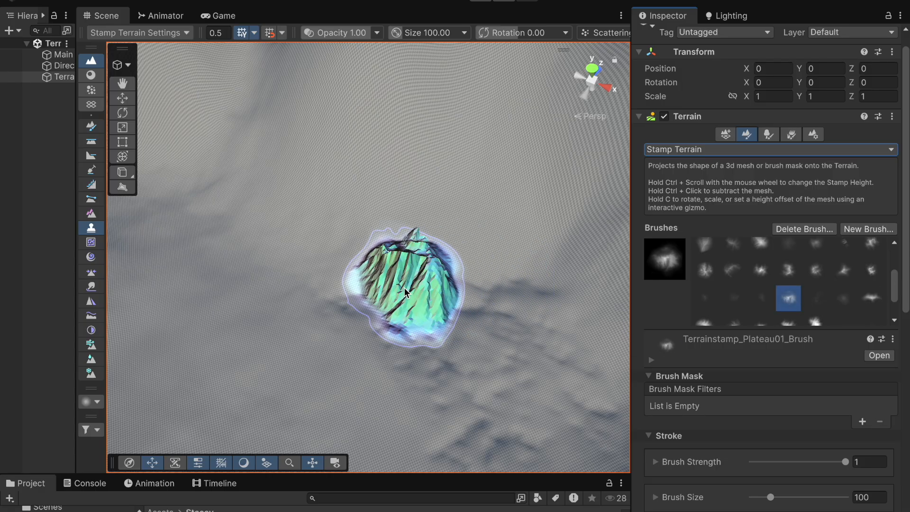
{"action": "left_click", "coordinate": [397, 290]}
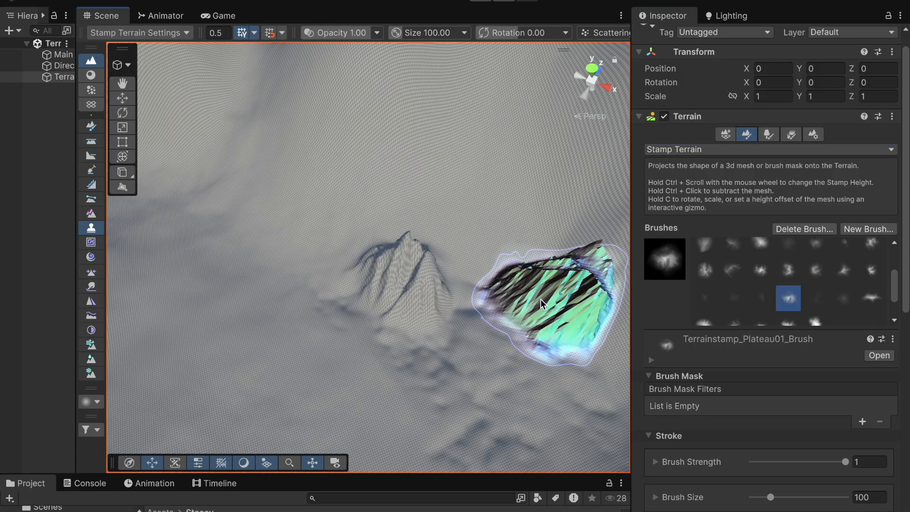
{"action": "left_click", "coordinate": [492, 237]}
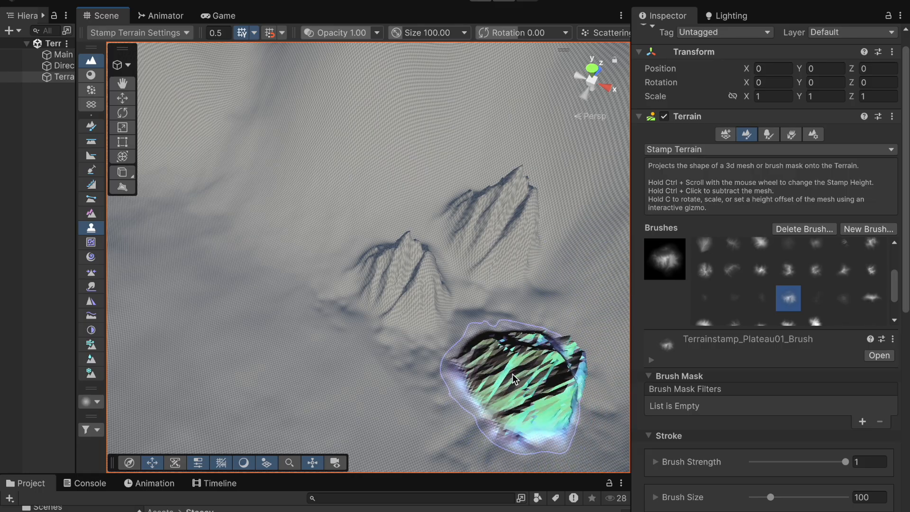
Step: Set Brush Rotation to about -21.41 and stamp another plateau shape
{"action": "scroll", "coordinate": [766, 495], "scroll_direction": "down", "scroll_amount": 2}
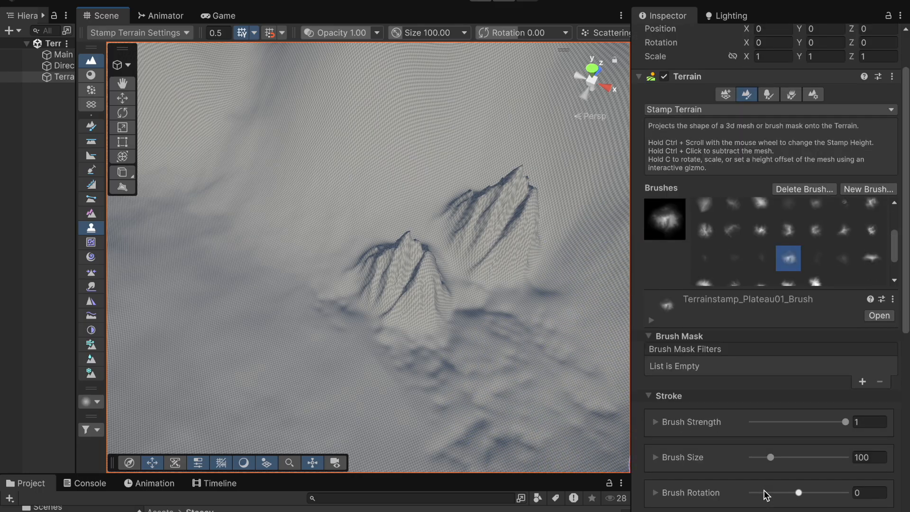
{"action": "left_click_drag", "start_coordinate": [798, 494], "coordinate": [793, 498]}
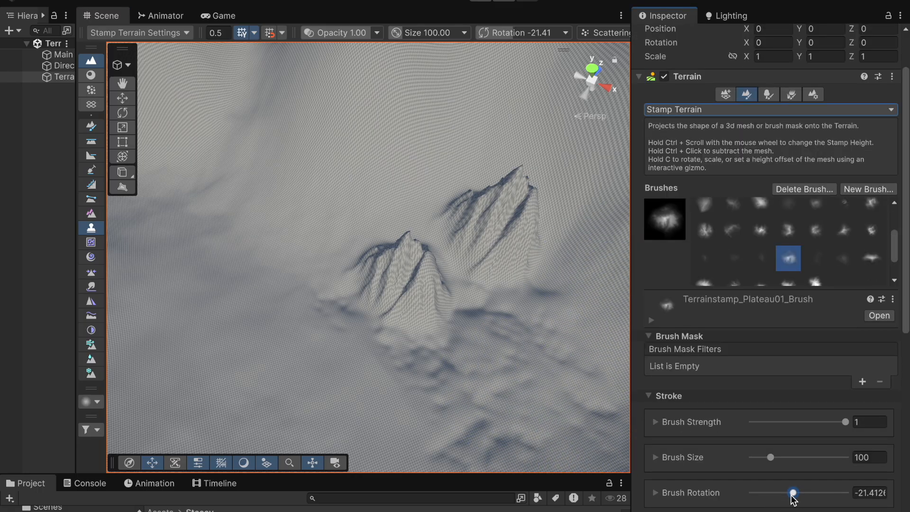
{"action": "left_click", "coordinate": [479, 301]}
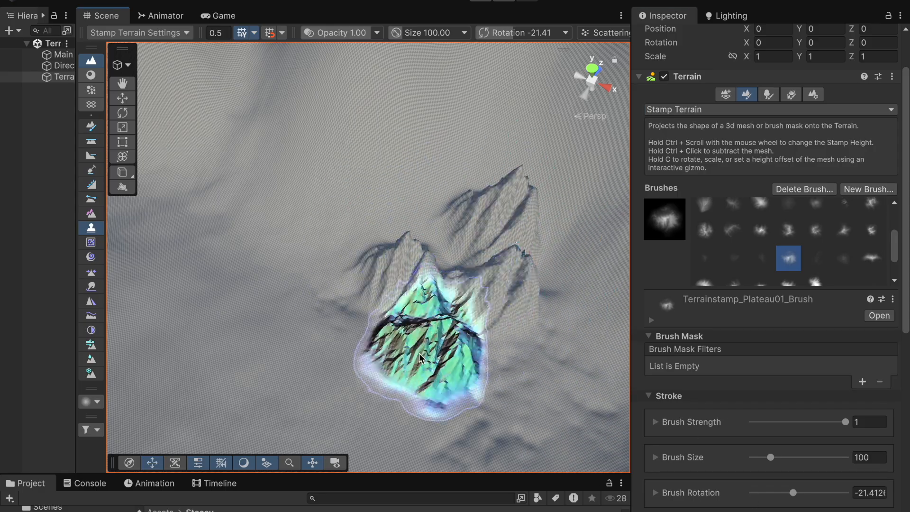
Step: Set Brush Rotation to about 171.30 and stamp a plateau shape lower on the terrain
{"action": "left_click_drag", "start_coordinate": [793, 493], "coordinate": [843, 493]}
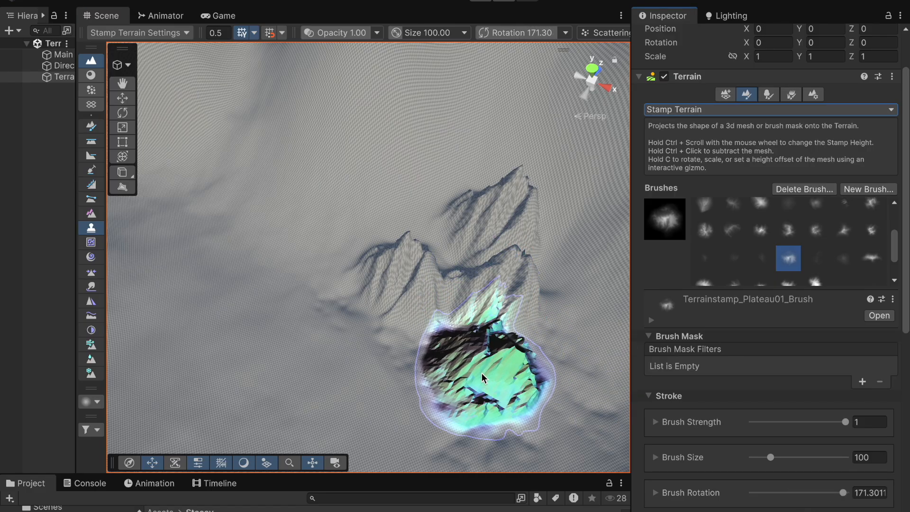
{"action": "left_click", "coordinate": [482, 374]}
Step: Undo the last four stamps and redo two of them
{"action": "key", "text": "ctrl+z"}
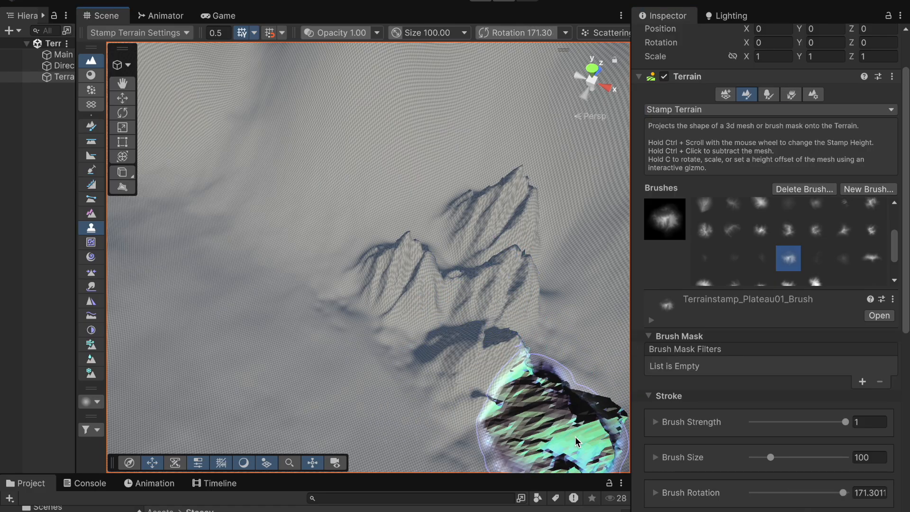
{"action": "key", "text": "ctrl+z"}
{"action": "key", "text": "ctrl+z"}
{"action": "key", "text": "ctrl+z"}
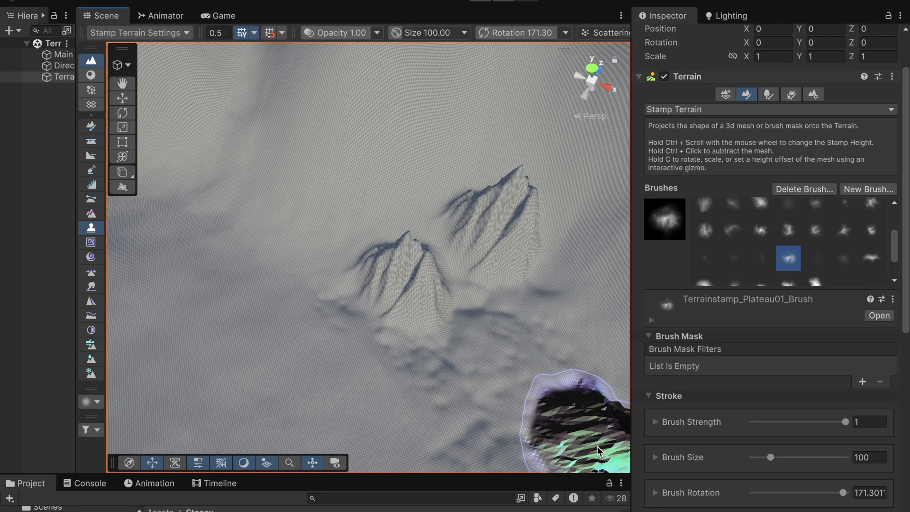
{"action": "key", "text": "ctrl+y"}
{"action": "key", "text": "ctrl+y"}
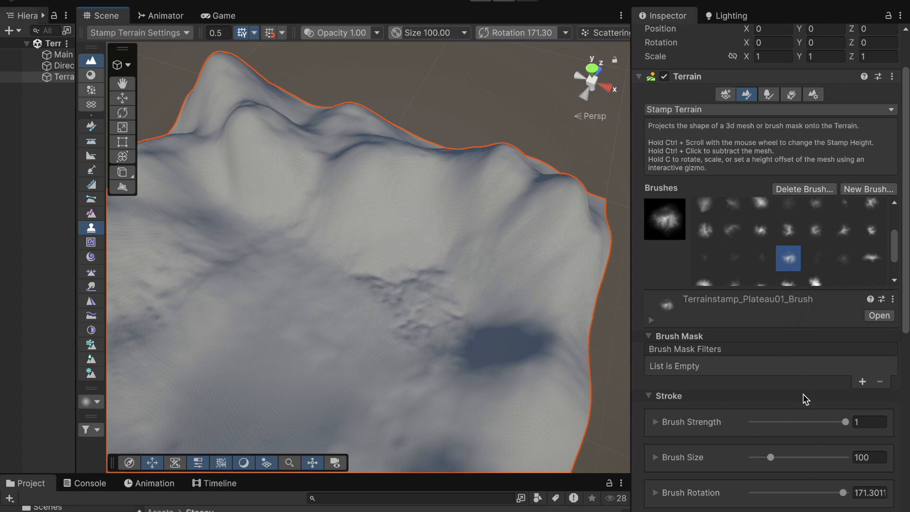
Step: Switch the paint tool to Smooth Height
{"action": "scroll", "coordinate": [791, 379], "scroll_direction": "down", "scroll_amount": 2}
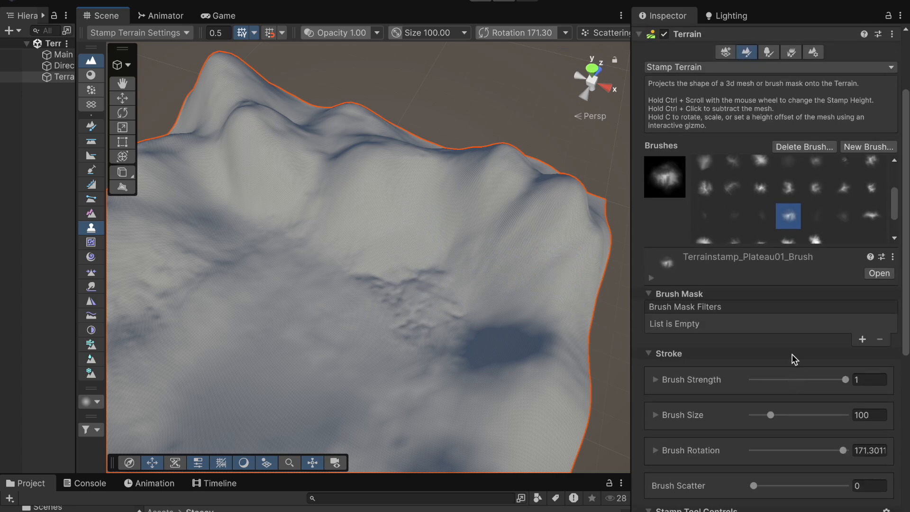
{"action": "scroll", "coordinate": [755, 155], "scroll_direction": "up", "scroll_amount": 2}
{"action": "left_click", "coordinate": [752, 103]}
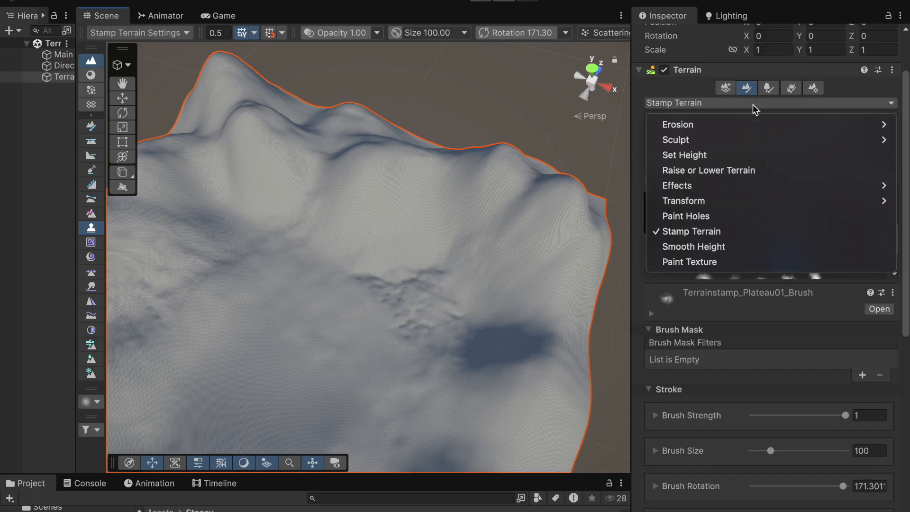
{"action": "left_click", "coordinate": [727, 248]}
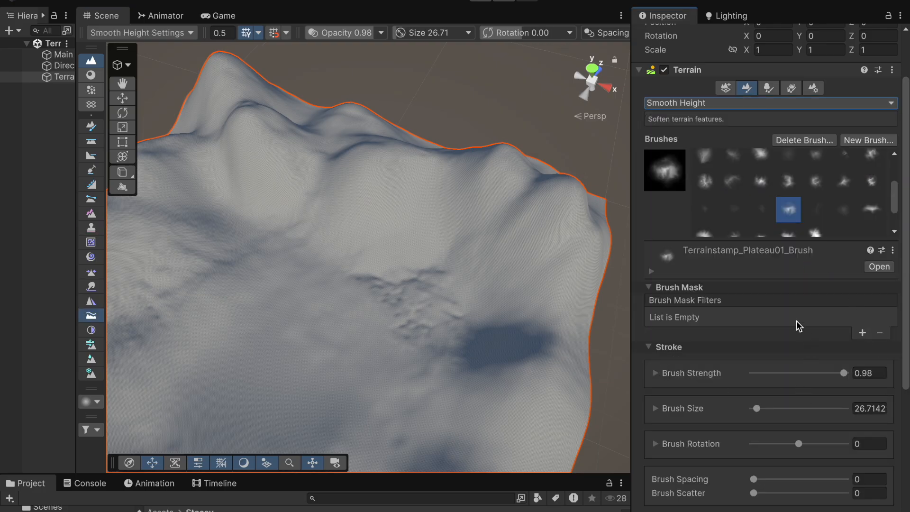
Step: Switch the paint tool to Paint Texture
{"action": "scroll", "coordinate": [771, 305], "scroll_direction": "down", "scroll_amount": 5}
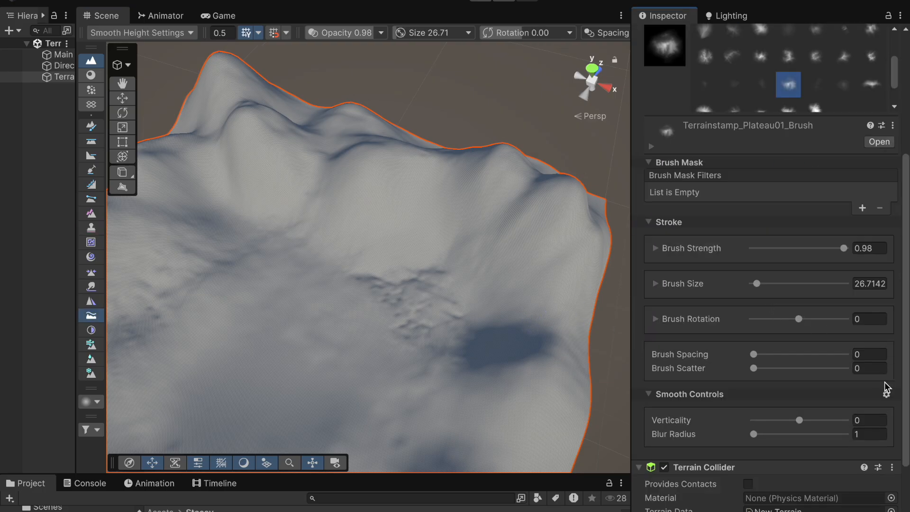
{"action": "scroll", "coordinate": [885, 386], "scroll_direction": "down", "scroll_amount": 2}
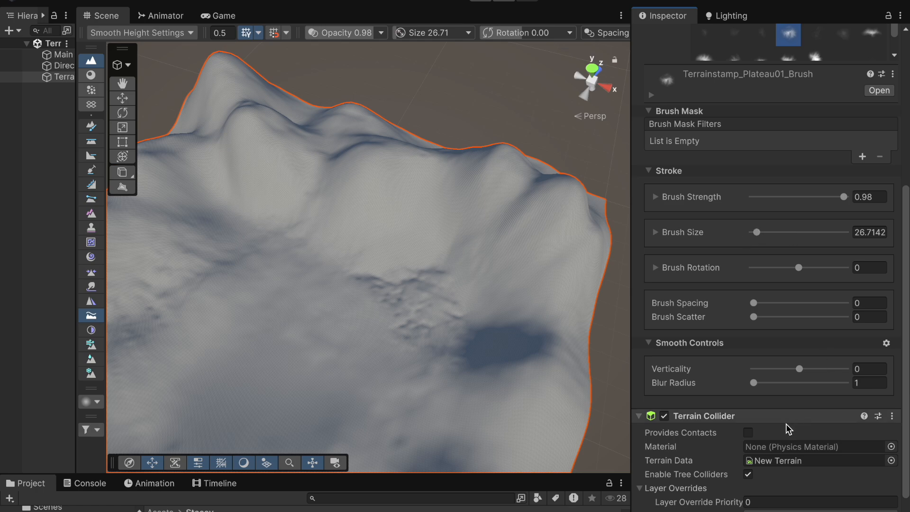
{"action": "scroll", "coordinate": [803, 397], "scroll_direction": "up", "scroll_amount": 4}
{"action": "scroll", "coordinate": [803, 397], "scroll_direction": "up", "scroll_amount": 3}
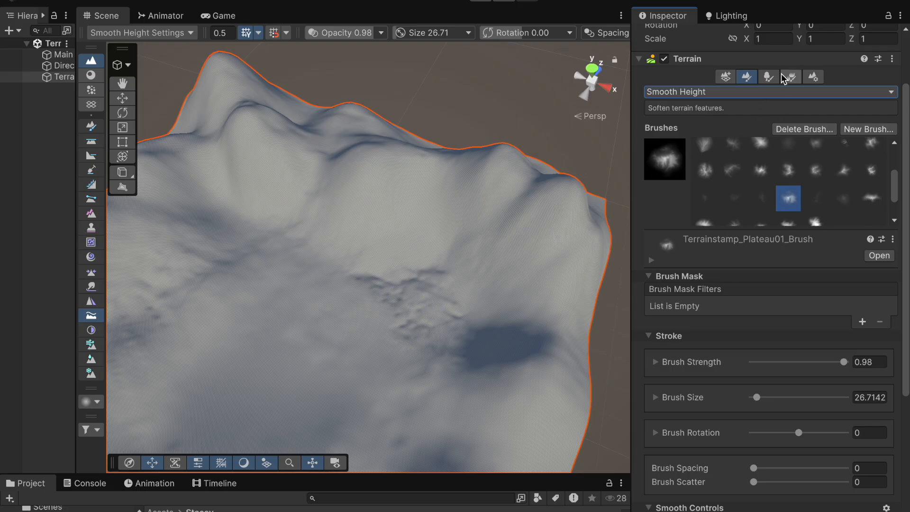
{"action": "left_click", "coordinate": [780, 92]}
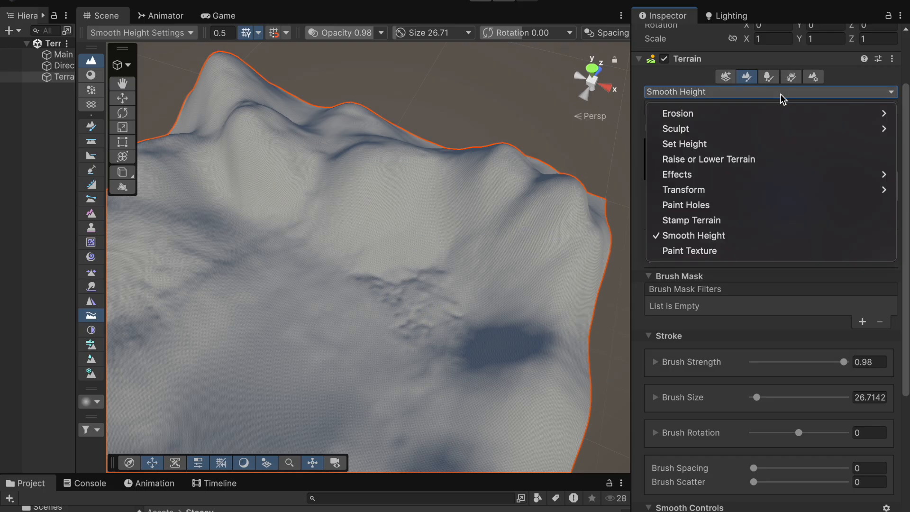
{"action": "left_click", "coordinate": [737, 254]}
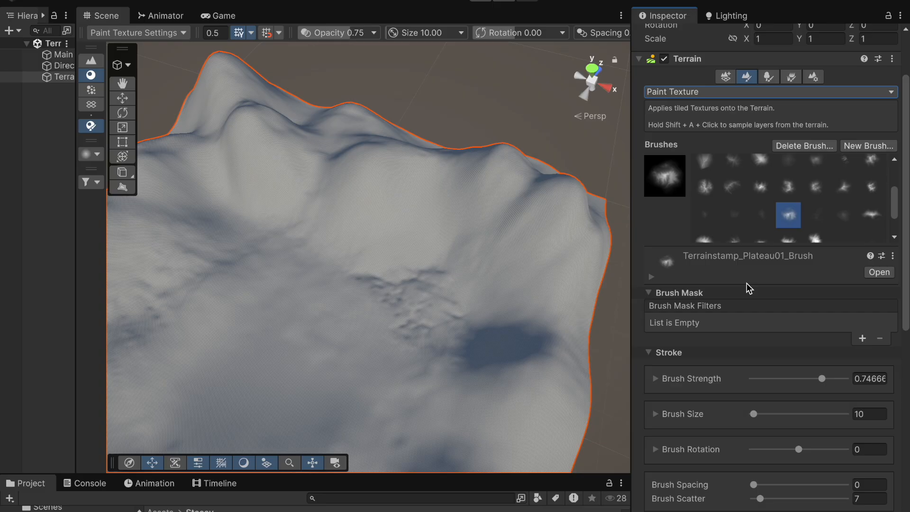
Step: Add the Pebbles_B terrain layer to the terrain's layer palette
{"action": "scroll", "coordinate": [286, 237], "scroll_direction": "down", "scroll_amount": 5}
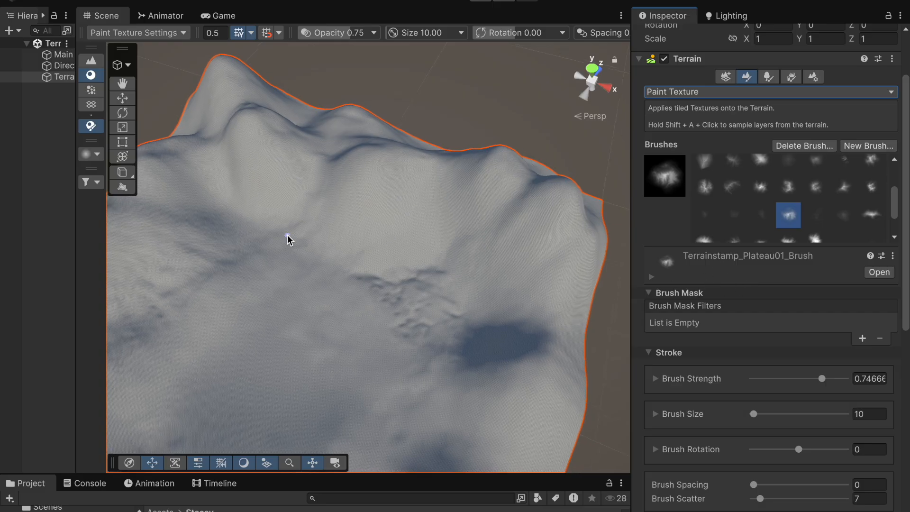
{"action": "right_click_drag", "start_coordinate": [325, 254], "coordinate": [353, 268]}
{"action": "middle_click_drag", "start_coordinate": [354, 268], "coordinate": [409, 224]}
{"action": "right_click_drag", "start_coordinate": [395, 307], "coordinate": [419, 272]}
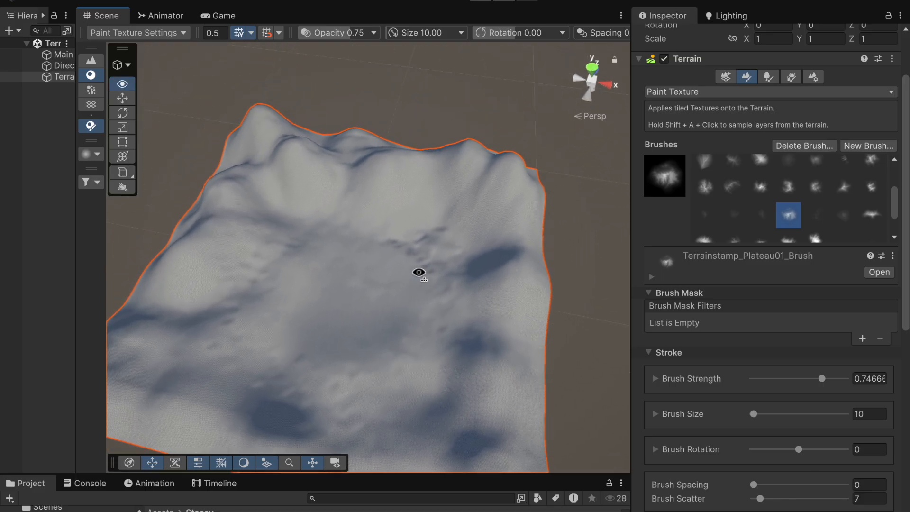
{"action": "middle_click_drag", "start_coordinate": [413, 276], "coordinate": [417, 240]}
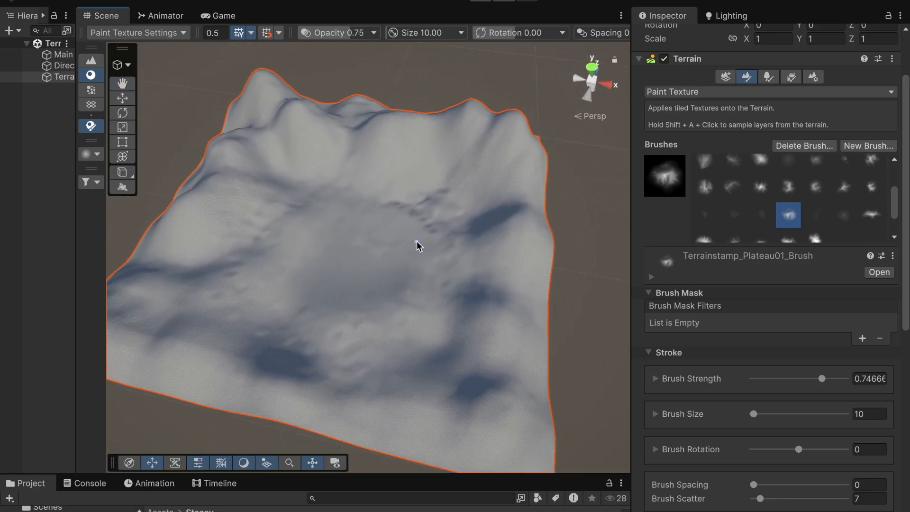
{"action": "scroll", "coordinate": [416, 246], "scroll_direction": "up", "scroll_amount": 3}
{"action": "scroll", "coordinate": [417, 241], "scroll_direction": "up", "scroll_amount": 1}
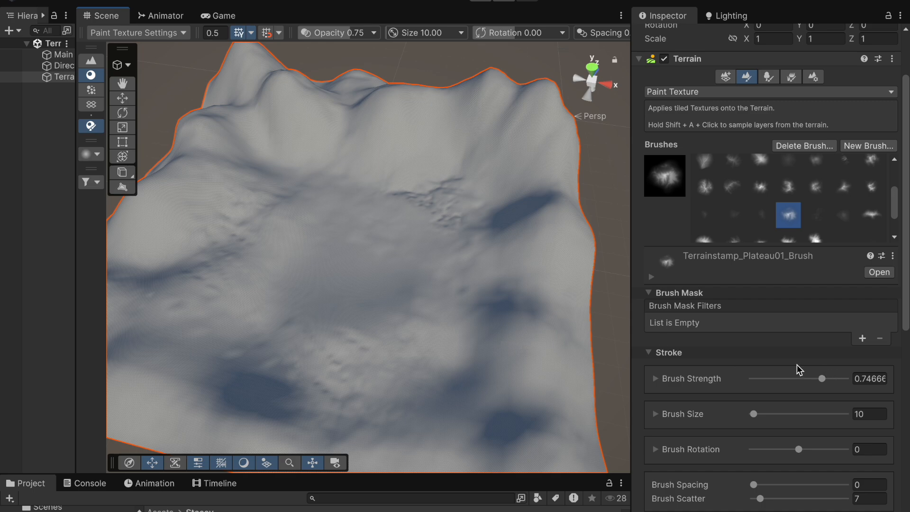
{"action": "scroll", "coordinate": [797, 364], "scroll_direction": "down", "scroll_amount": 8}
{"action": "scroll", "coordinate": [797, 363], "scroll_direction": "down", "scroll_amount": 3}
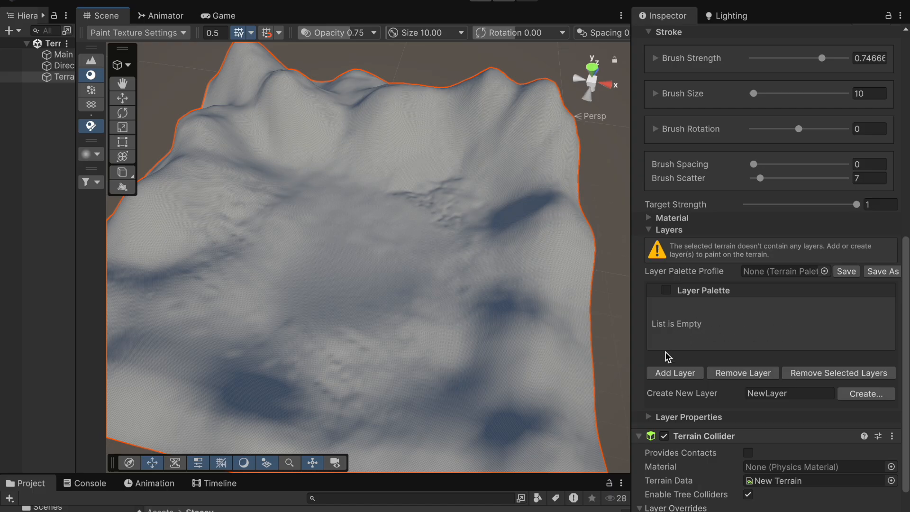
{"action": "left_click", "coordinate": [677, 374]}
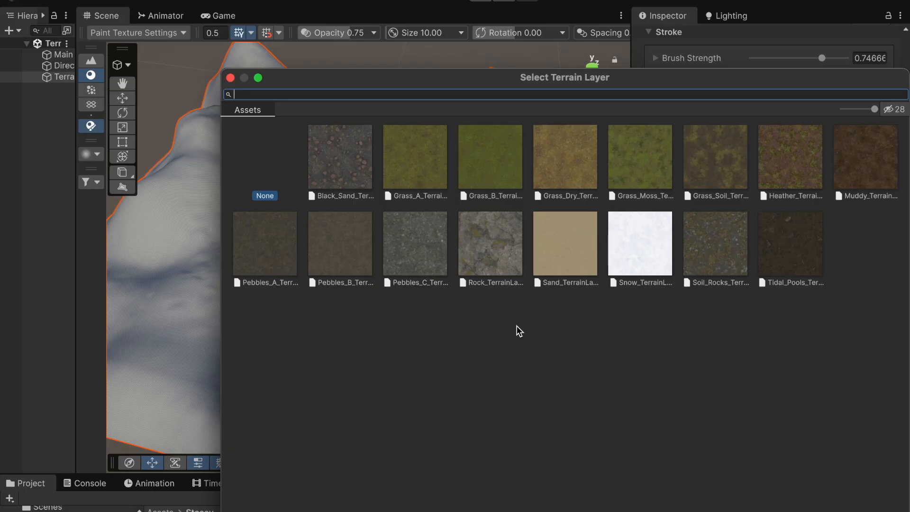
{"action": "left_click", "coordinate": [357, 252]}
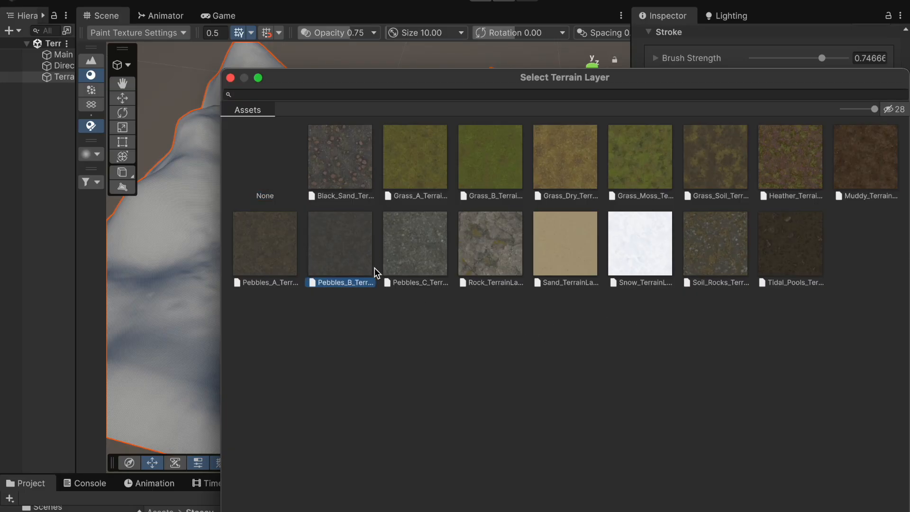
{"action": "double_click", "coordinate": [355, 256]}
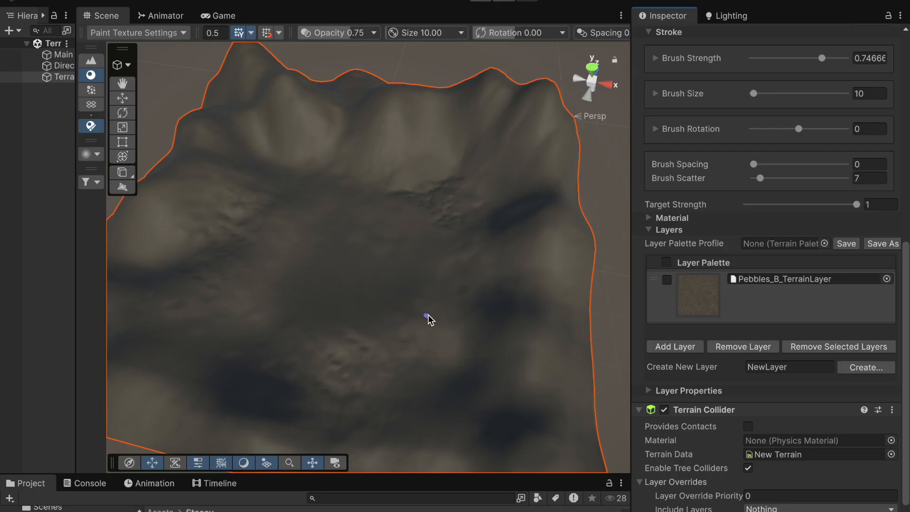
Step: Add the Grass_B terrain layer as a second palette layer
{"action": "left_click", "coordinate": [681, 349]}
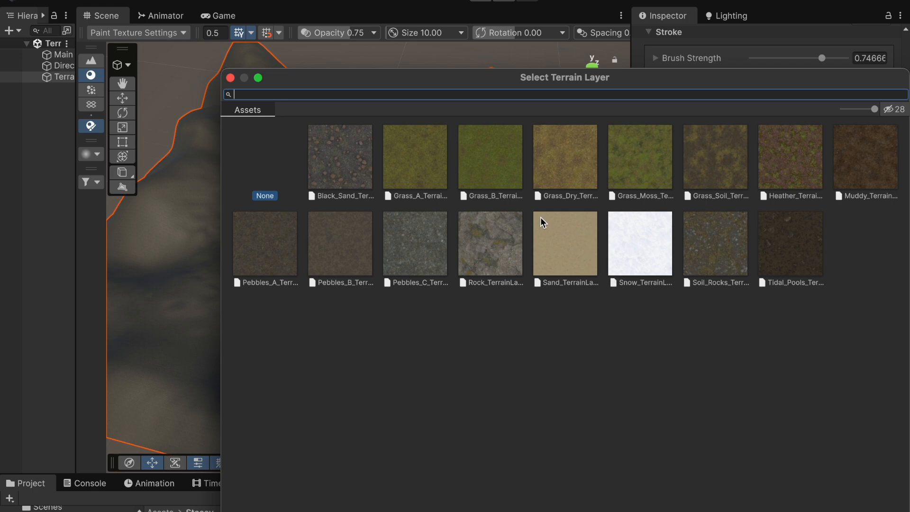
{"action": "double_click", "coordinate": [482, 160]}
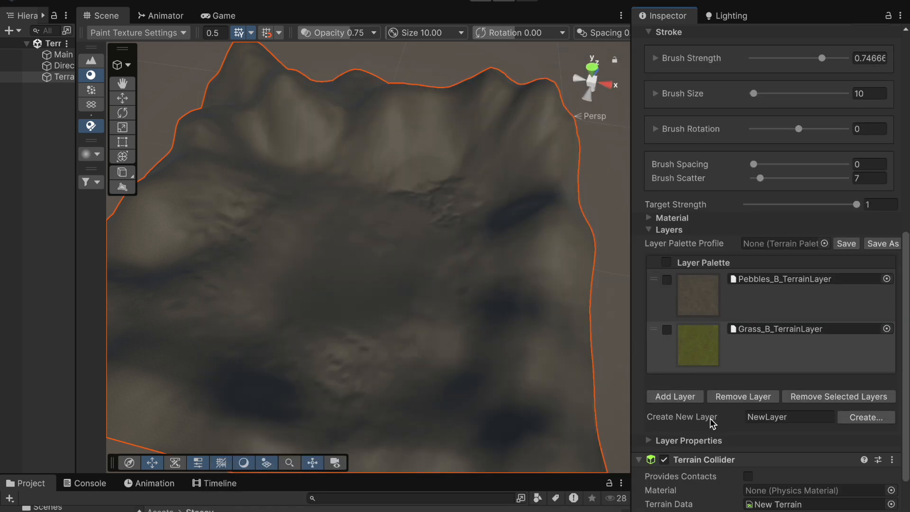
Step: Add the Rock, Sand and Muddy terrain layers to the layer palette
{"action": "left_click", "coordinate": [673, 400]}
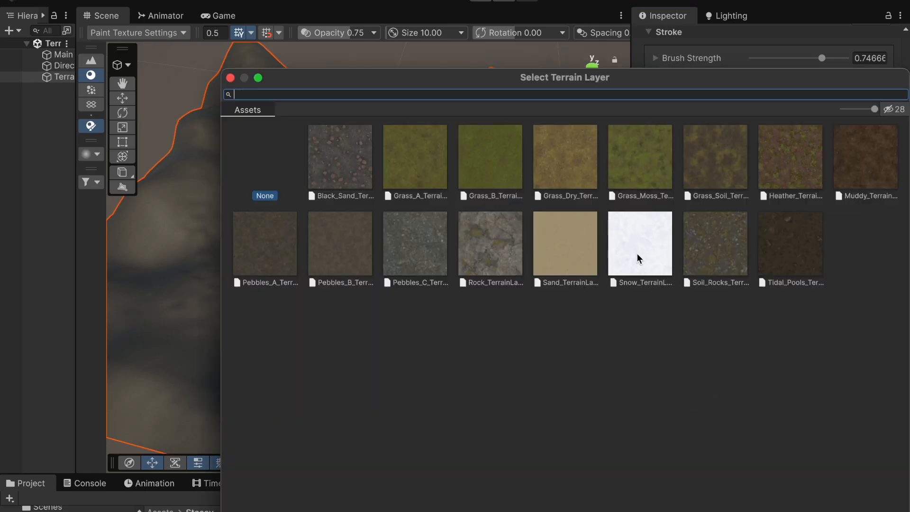
{"action": "double_click", "coordinate": [481, 258]}
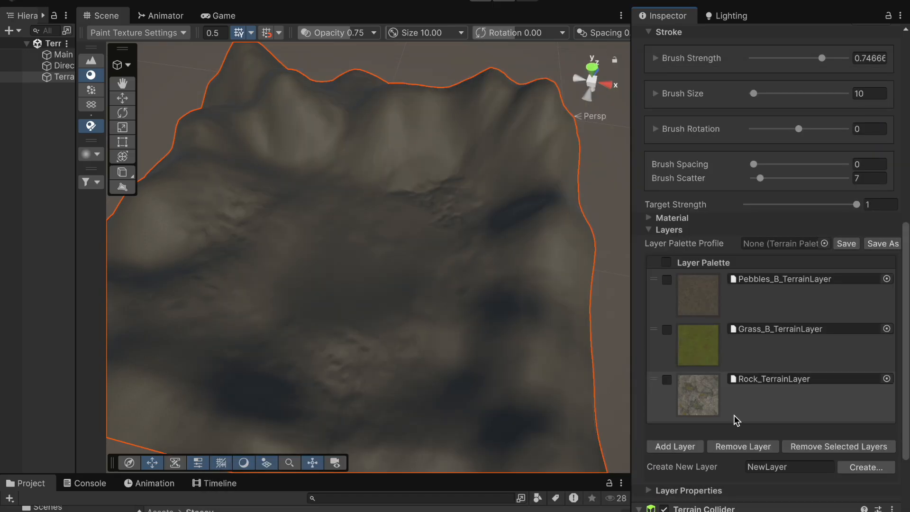
{"action": "left_click", "coordinate": [688, 450]}
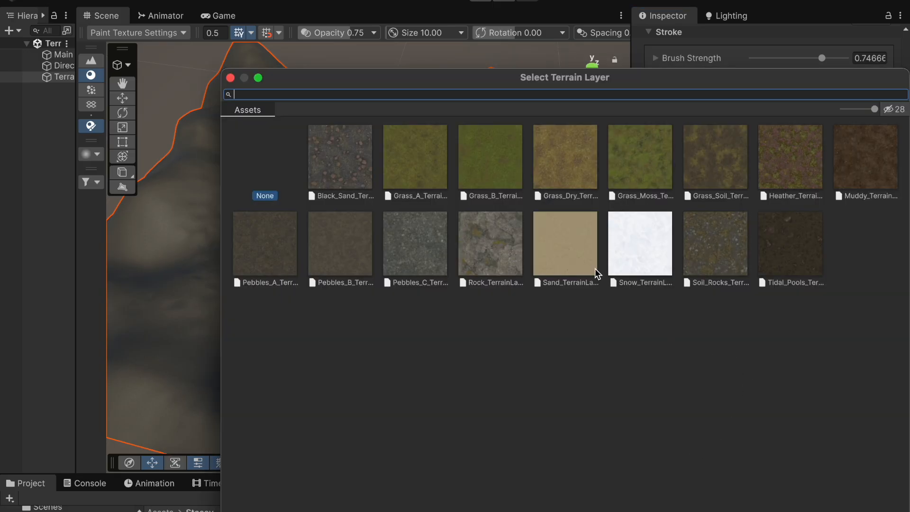
{"action": "double_click", "coordinate": [571, 255]}
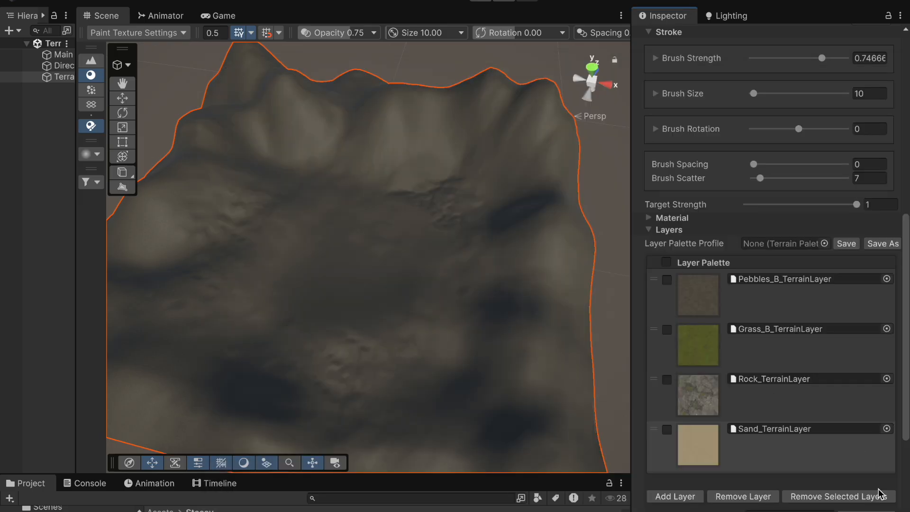
{"action": "left_click", "coordinate": [683, 498]}
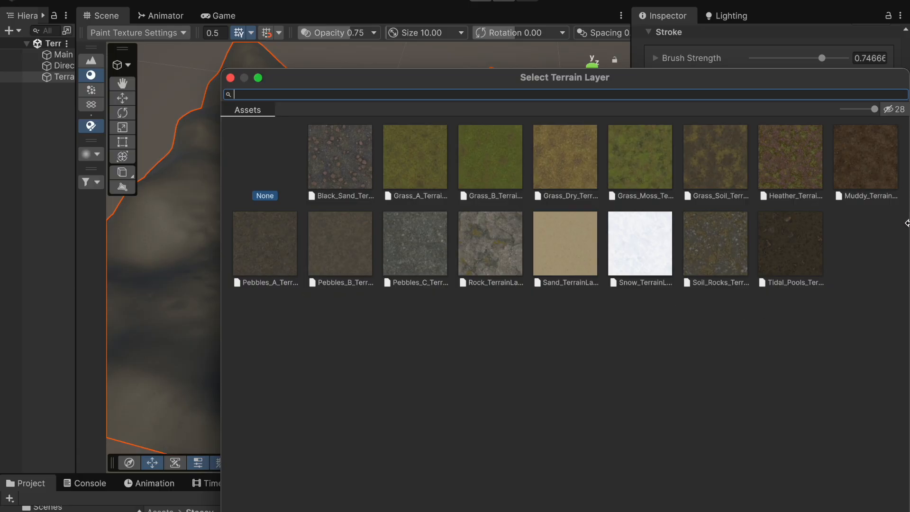
{"action": "double_click", "coordinate": [878, 178]}
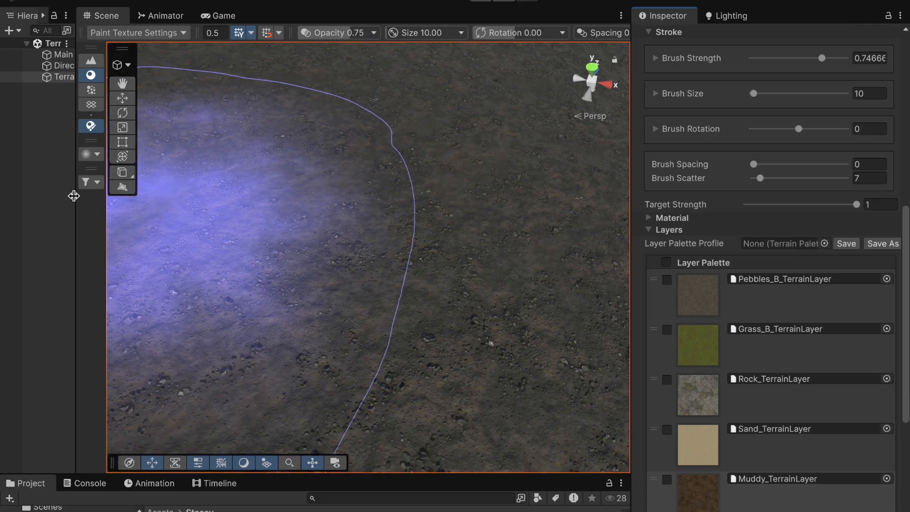
Step: Reselect the terrain, pick the Grass_B palette layer and set the brush size to about 114
{"action": "left_click", "coordinate": [29, 192]}
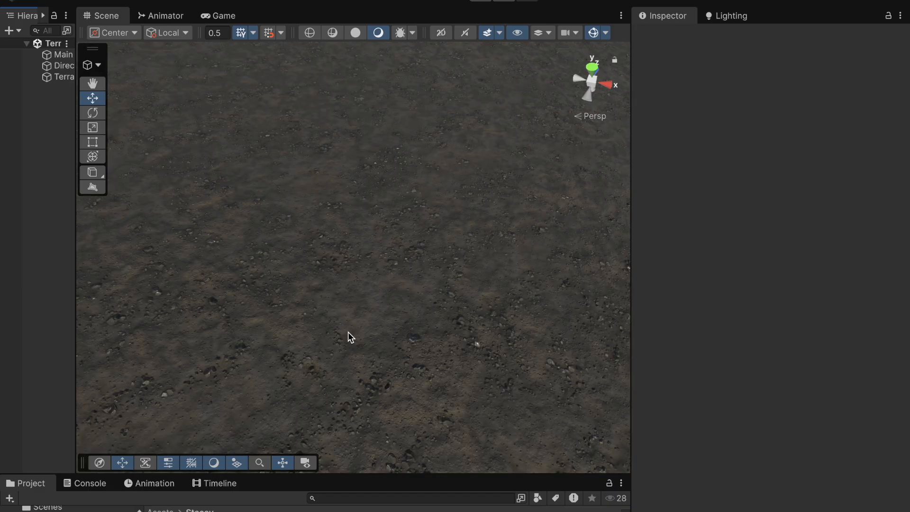
{"action": "left_click_drag", "start_coordinate": [348, 332], "coordinate": [366, 278], "text": "alt"}
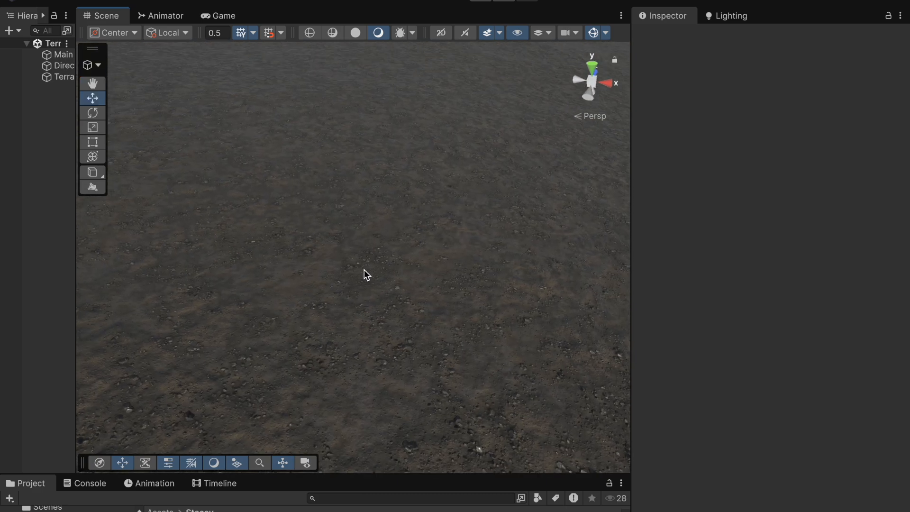
{"action": "left_click_drag", "start_coordinate": [384, 259], "coordinate": [363, 311], "text": "alt"}
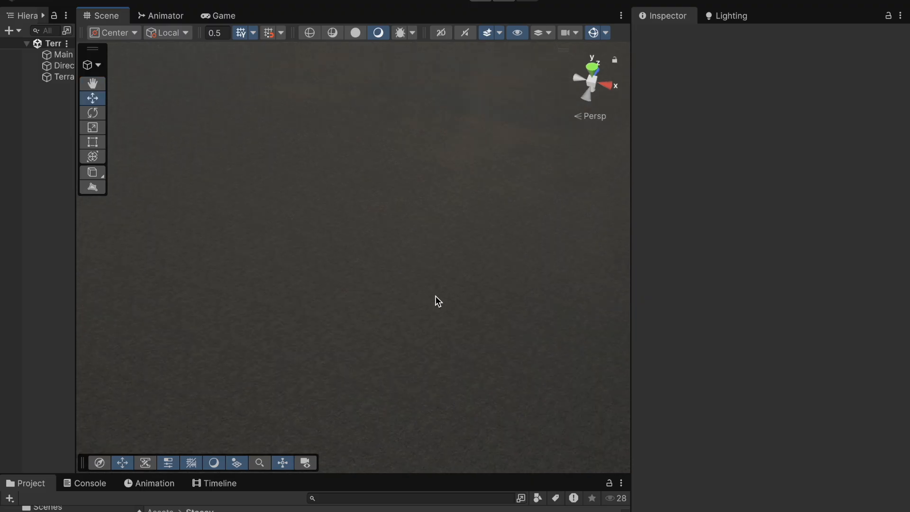
{"action": "left_click", "coordinate": [65, 80]}
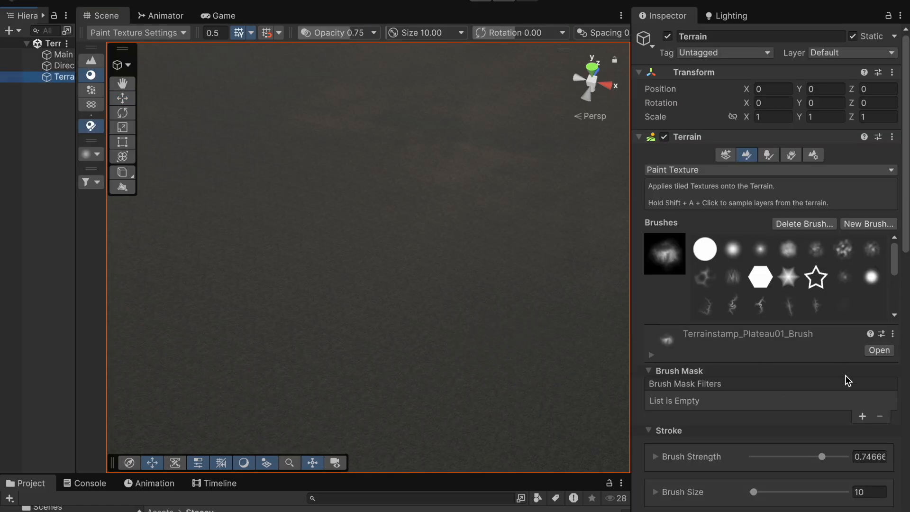
{"action": "scroll", "coordinate": [792, 422], "scroll_direction": "down", "scroll_amount": 8}
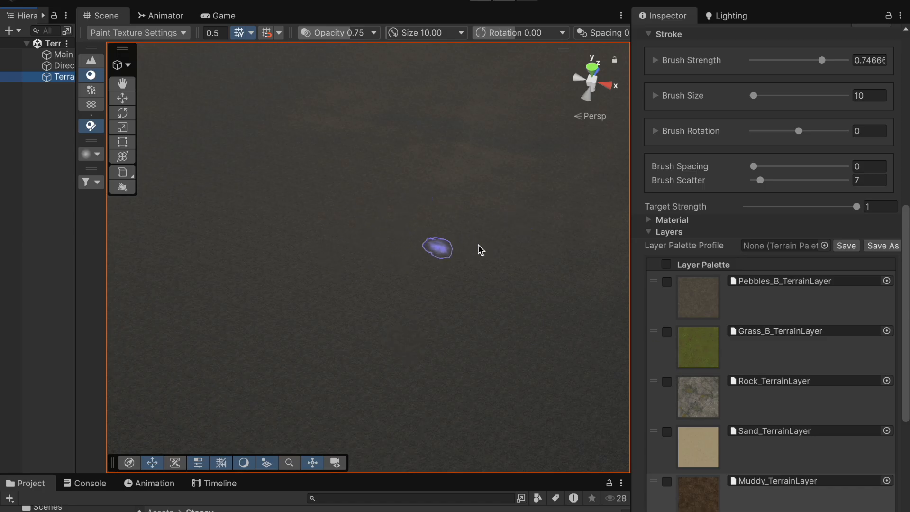
{"action": "left_click", "coordinate": [700, 353]}
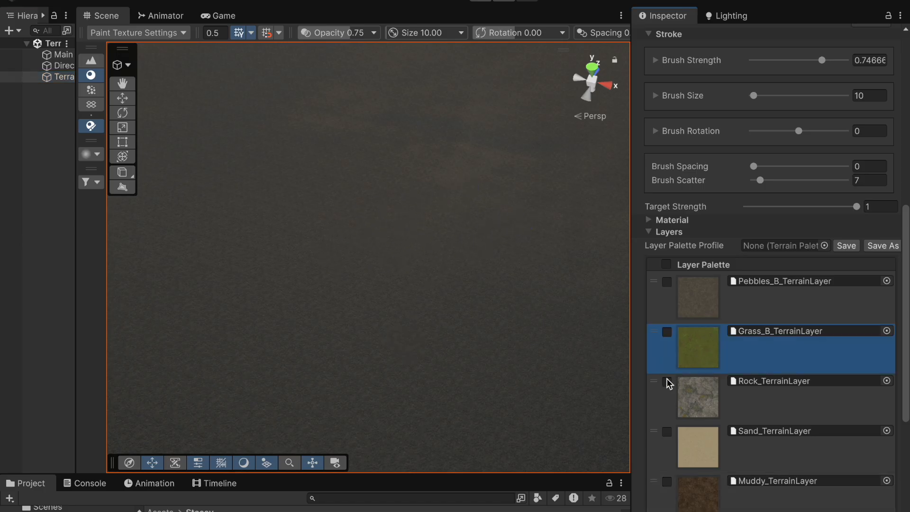
{"action": "scroll", "coordinate": [303, 290], "scroll_direction": "up", "scroll_amount": 5}
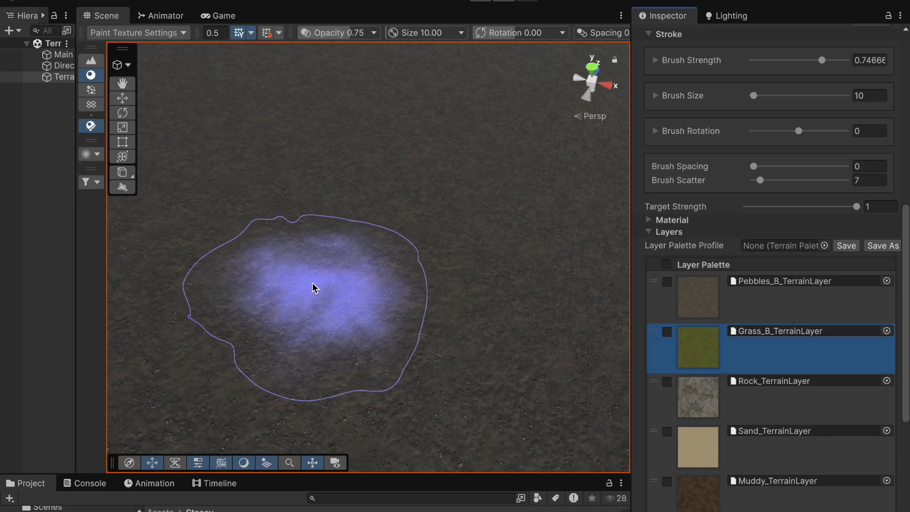
{"action": "scroll", "coordinate": [433, 257], "scroll_direction": "down", "scroll_amount": 8}
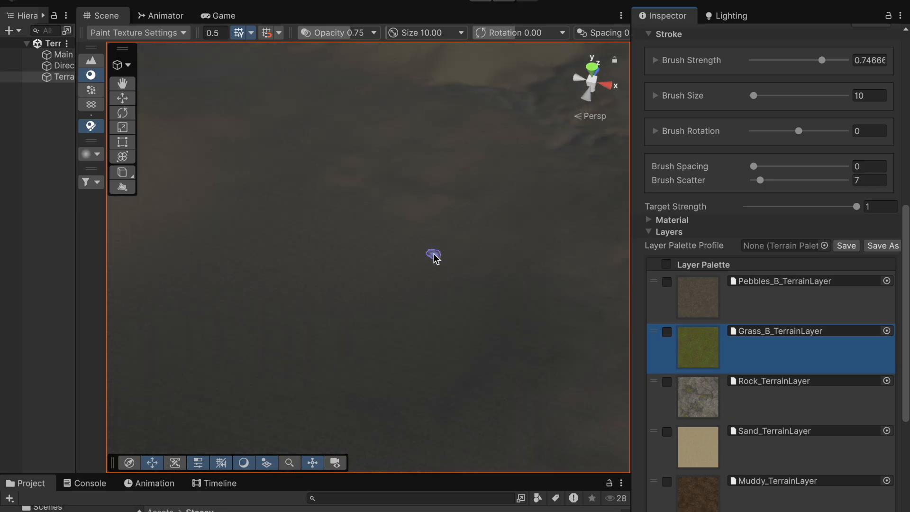
{"action": "scroll", "coordinate": [435, 256], "scroll_direction": "up", "scroll_amount": 1}
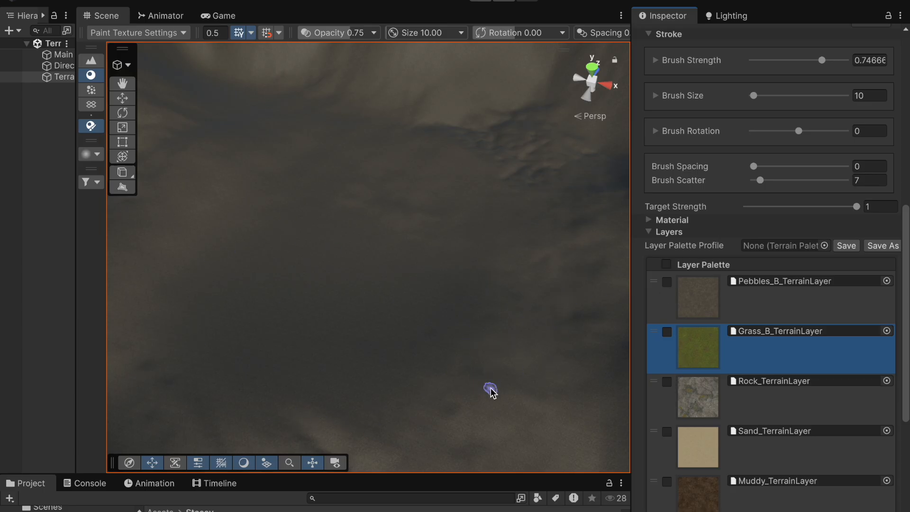
{"action": "scroll", "coordinate": [761, 198], "scroll_direction": "up", "scroll_amount": 1}
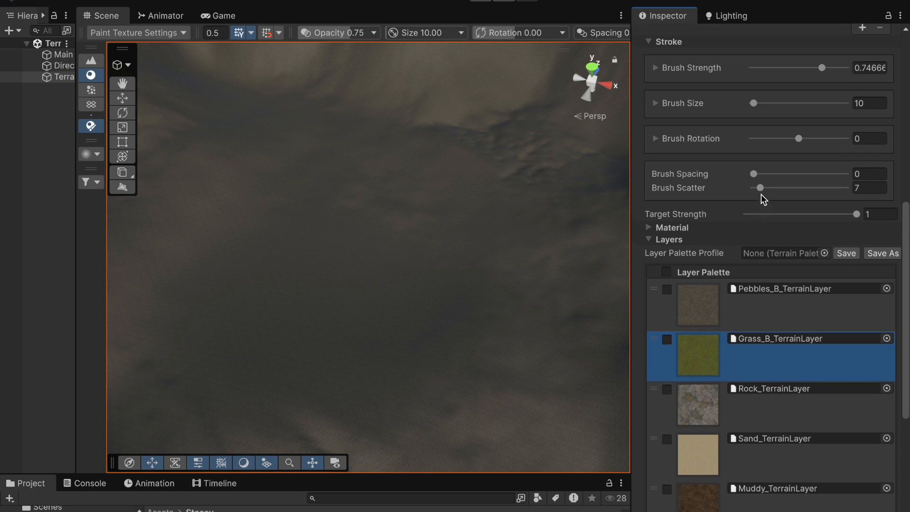
{"action": "scroll", "coordinate": [791, 139], "scroll_direction": "up", "scroll_amount": 1}
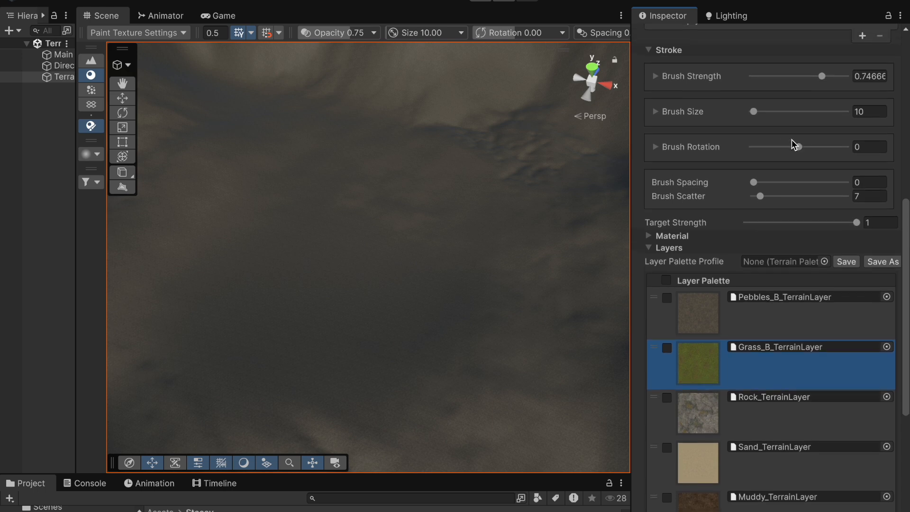
{"action": "left_click_drag", "start_coordinate": [752, 109], "coordinate": [764, 110]}
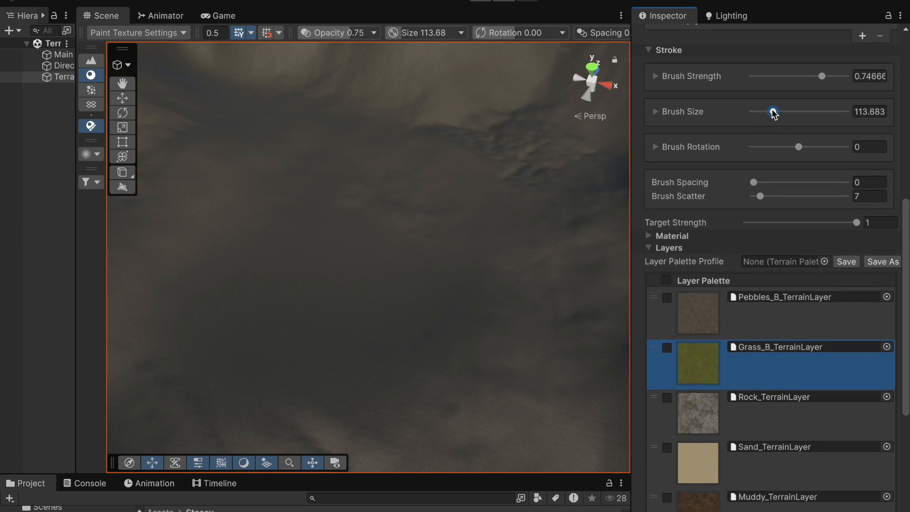
Step: Paint broad patches of the Grass_B layer across the terrain
{"action": "mouse_move", "coordinate": [539, 364]}
{"action": "left_mouse_down"}
{"action": "mouse_move", "coordinate": [455, 418]}
{"action": "mouse_move", "coordinate": [489, 386]}
{"action": "left_mouse_up"}
{"action": "mouse_move", "coordinate": [535, 269]}
{"action": "left_mouse_down"}
{"action": "mouse_move", "coordinate": [518, 314]}
{"action": "mouse_move", "coordinate": [544, 268]}
{"action": "mouse_move", "coordinate": [544, 206]}
{"action": "mouse_move", "coordinate": [542, 221]}
{"action": "mouse_move", "coordinate": [591, 282]}
{"action": "mouse_move", "coordinate": [524, 319]}
{"action": "mouse_move", "coordinate": [488, 121]}
{"action": "mouse_move", "coordinate": [557, 130]}
{"action": "mouse_move", "coordinate": [519, 149]}
{"action": "left_mouse_up"}
{"action": "mouse_move", "coordinate": [487, 179]}
{"action": "left_mouse_down"}
{"action": "mouse_move", "coordinate": [538, 278]}
{"action": "mouse_move", "coordinate": [384, 419]}
{"action": "mouse_move", "coordinate": [325, 441]}
{"action": "mouse_move", "coordinate": [284, 423]}
{"action": "left_mouse_up"}
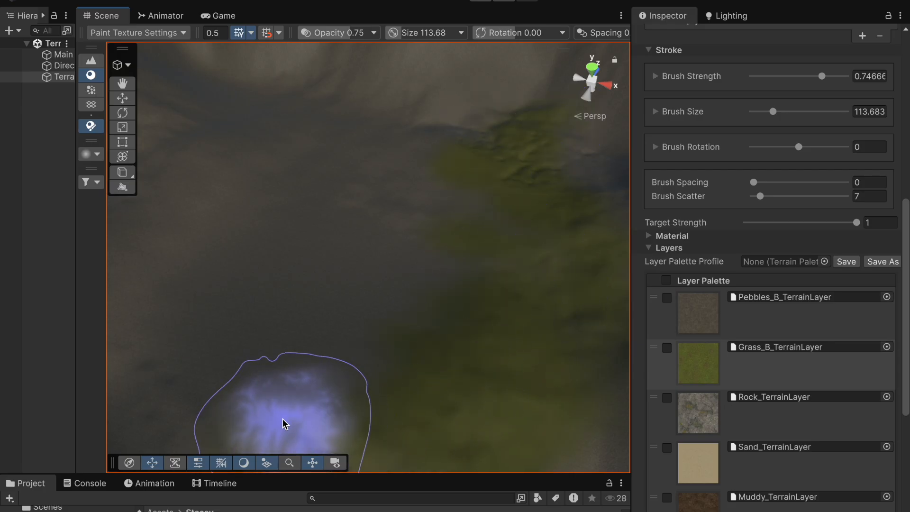
{"action": "scroll", "coordinate": [275, 392], "scroll_direction": "up", "scroll_amount": 2}
{"action": "scroll", "coordinate": [278, 389], "scroll_direction": "down", "scroll_amount": 5}
{"action": "mouse_move", "coordinate": [281, 388]}
{"action": "left_mouse_down"}
{"action": "mouse_move", "coordinate": [276, 370]}
{"action": "mouse_move", "coordinate": [309, 376]}
{"action": "mouse_move", "coordinate": [262, 341]}
{"action": "mouse_move", "coordinate": [181, 319]}
{"action": "mouse_move", "coordinate": [229, 290]}
{"action": "mouse_move", "coordinate": [281, 207]}
{"action": "mouse_move", "coordinate": [325, 191]}
{"action": "mouse_move", "coordinate": [422, 227]}
{"action": "mouse_move", "coordinate": [326, 213]}
{"action": "mouse_move", "coordinate": [242, 234]}
{"action": "mouse_move", "coordinate": [252, 379]}
{"action": "mouse_move", "coordinate": [340, 389]}
{"action": "mouse_move", "coordinate": [391, 352]}
{"action": "left_mouse_up"}
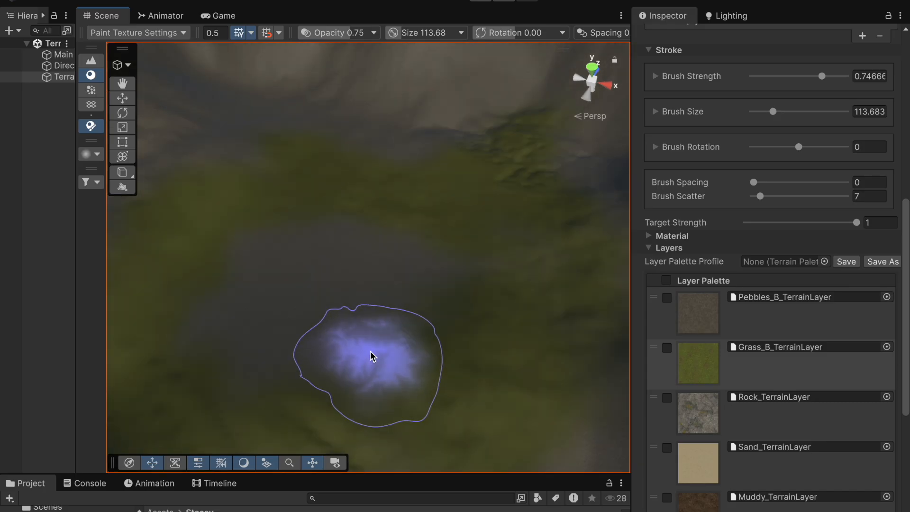
{"action": "scroll", "coordinate": [370, 351], "scroll_direction": "up", "scroll_amount": 5}
Step: Deselect the terrain and orbit and zoom around it to examine the painted grass
{"action": "left_click", "coordinate": [44, 209]}
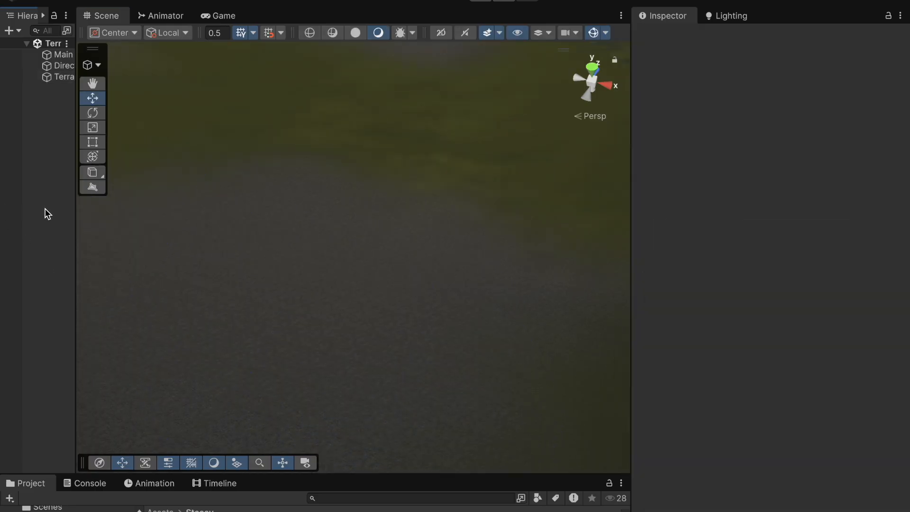
{"action": "scroll", "coordinate": [422, 211], "scroll_direction": "down", "scroll_amount": 2}
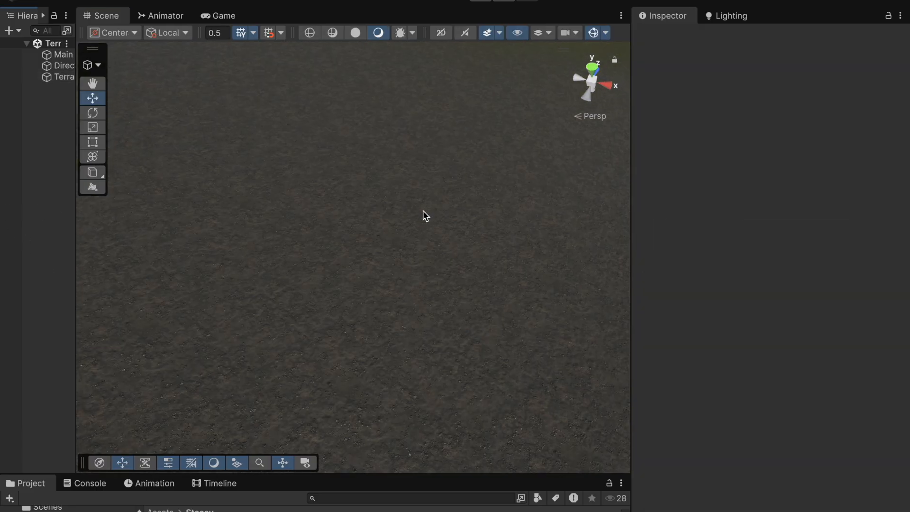
{"action": "middle_click_drag", "start_coordinate": [423, 210], "coordinate": [361, 264]}
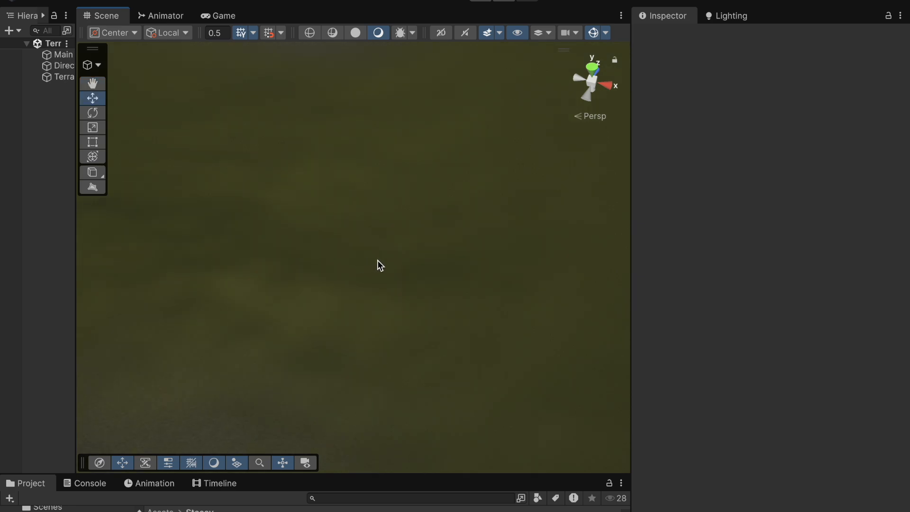
{"action": "scroll", "coordinate": [383, 273], "scroll_direction": "down", "scroll_amount": 2}
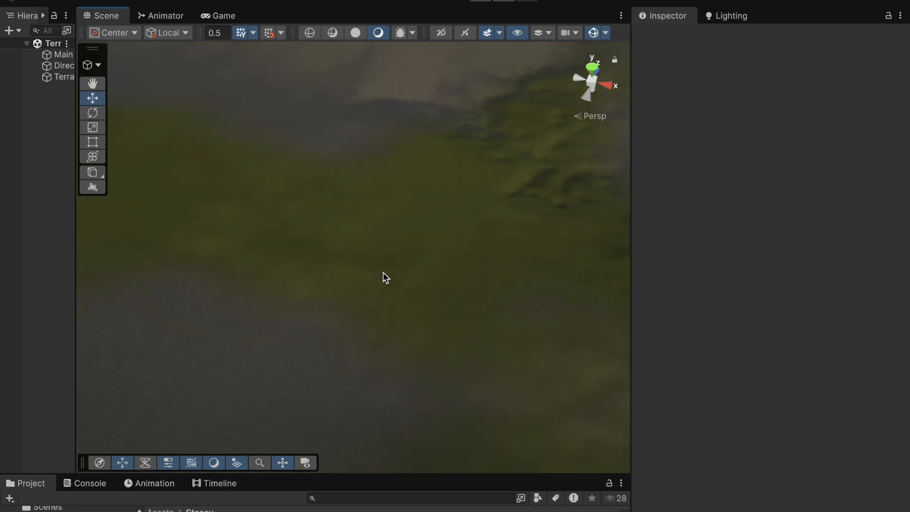
{"action": "right_click_drag", "start_coordinate": [403, 264], "coordinate": [516, 323]}
{"action": "scroll", "coordinate": [408, 302], "scroll_direction": "up", "scroll_amount": 4}
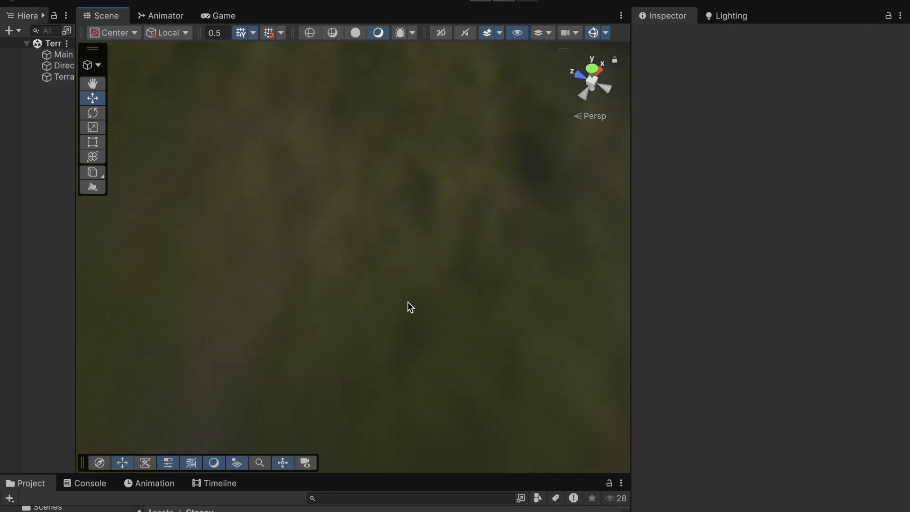
{"action": "scroll", "coordinate": [408, 307], "scroll_direction": "up", "scroll_amount": 2}
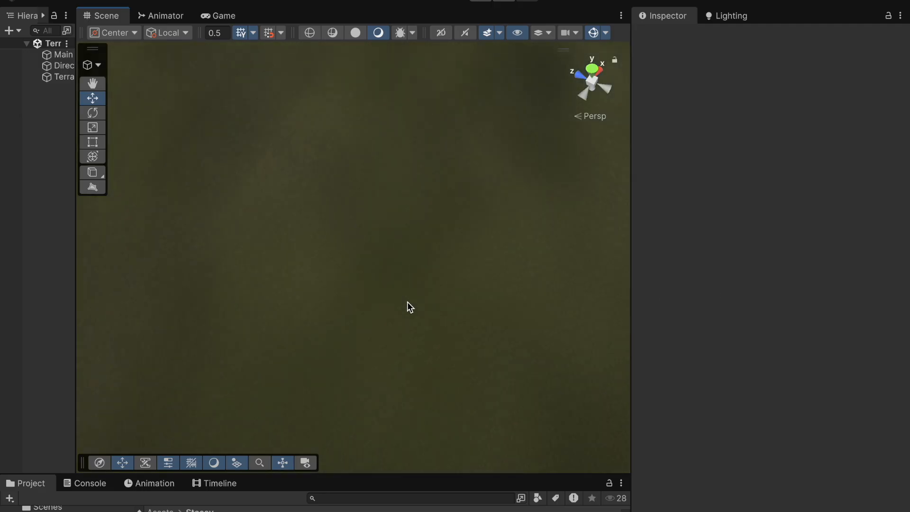
{"action": "scroll", "coordinate": [407, 307], "scroll_direction": "up", "scroll_amount": 2}
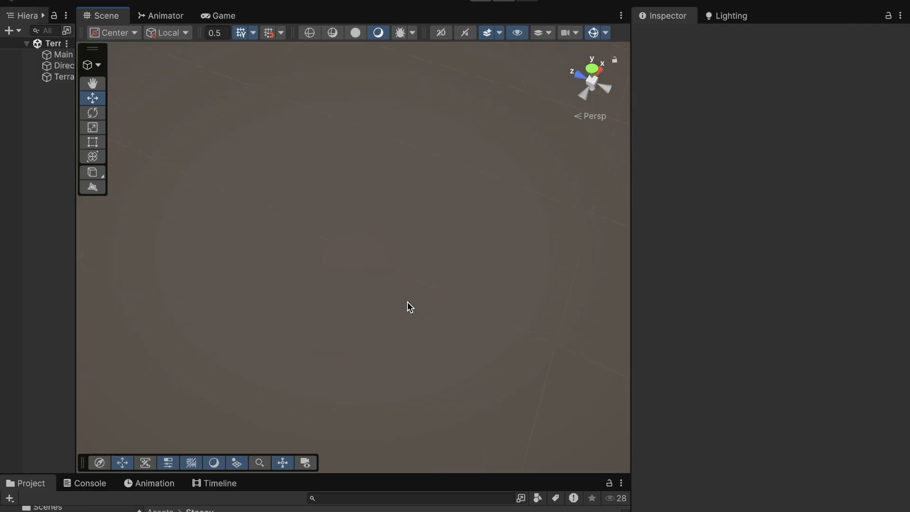
{"action": "scroll", "coordinate": [408, 303], "scroll_direction": "down", "scroll_amount": 2}
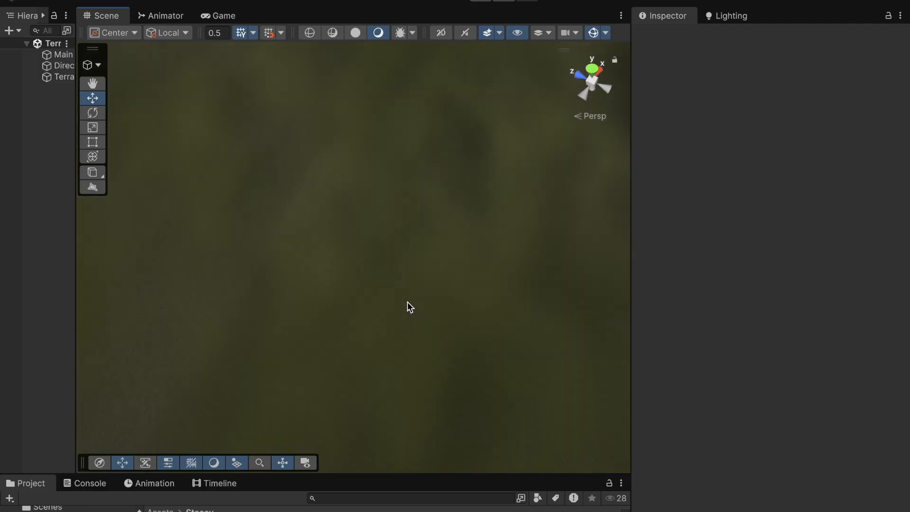
{"action": "scroll", "coordinate": [407, 302], "scroll_direction": "down", "scroll_amount": 5}
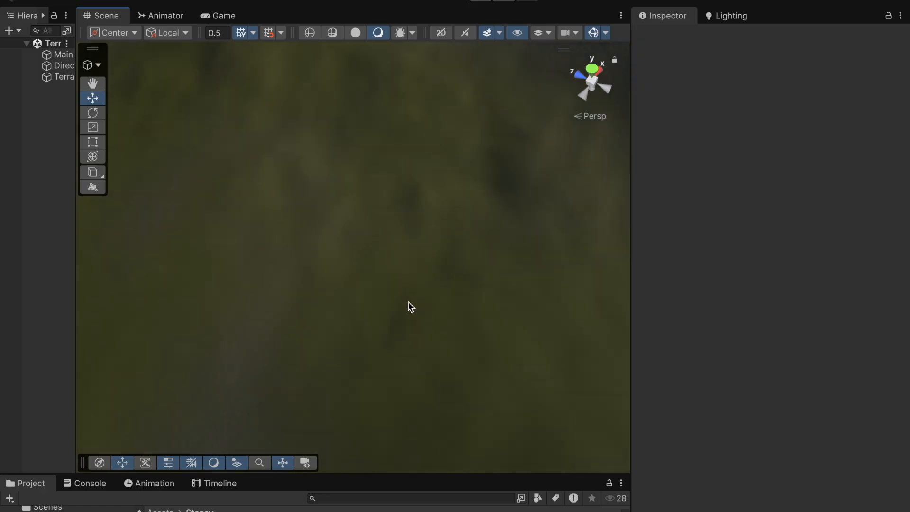
{"action": "right_click_drag", "start_coordinate": [408, 303], "coordinate": [570, 117]}
{"action": "scroll", "coordinate": [420, 289], "scroll_direction": "up", "scroll_amount": 4}
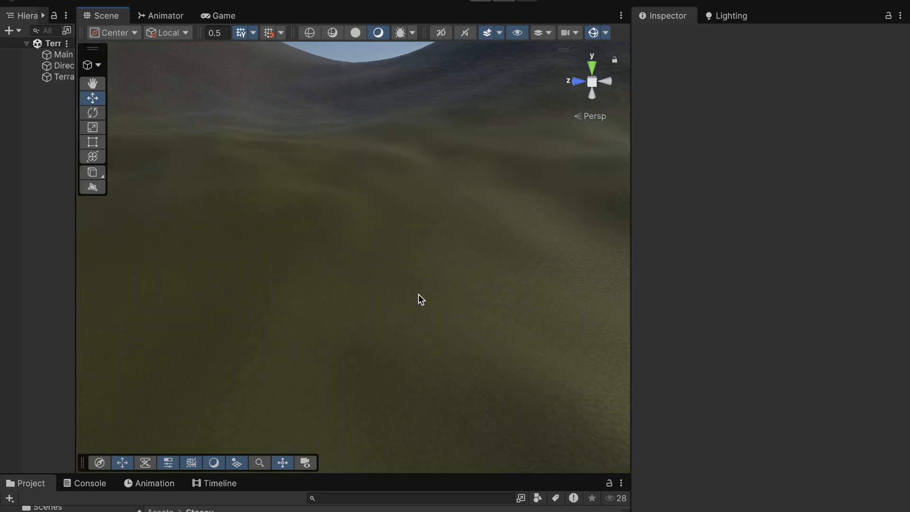
{"action": "scroll", "coordinate": [419, 295], "scroll_direction": "up", "scroll_amount": 3}
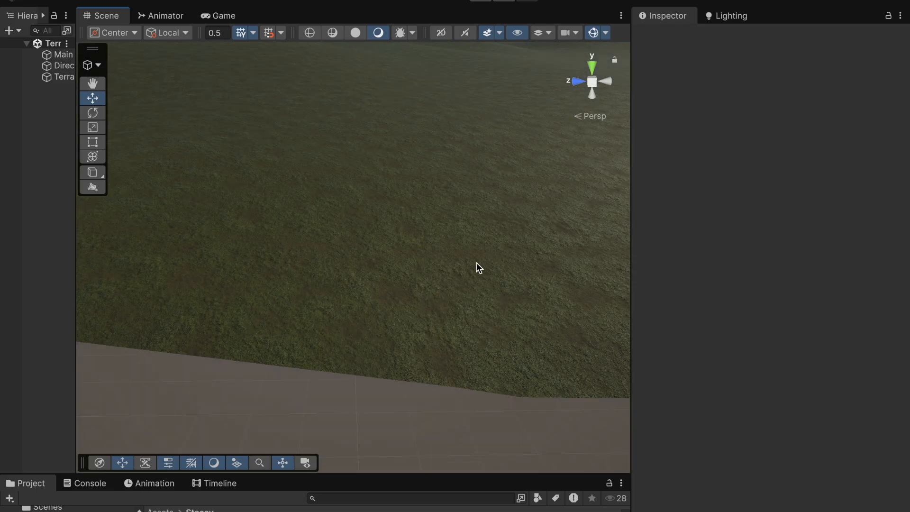
{"action": "scroll", "coordinate": [477, 261], "scroll_direction": "down", "scroll_amount": 2}
{"action": "scroll", "coordinate": [466, 277], "scroll_direction": "up", "scroll_amount": 2}
{"action": "right_click_drag", "start_coordinate": [466, 277], "coordinate": [575, 349]}
{"action": "middle_click_drag", "start_coordinate": [575, 349], "coordinate": [530, 323]}
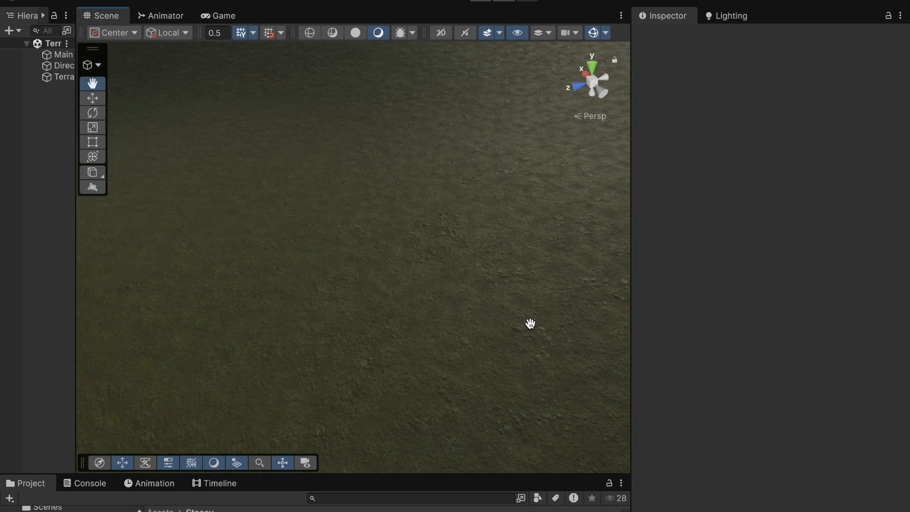
{"action": "right_click_drag", "start_coordinate": [505, 333], "coordinate": [371, 239]}
{"action": "scroll", "coordinate": [373, 260], "scroll_direction": "down", "scroll_amount": 5}
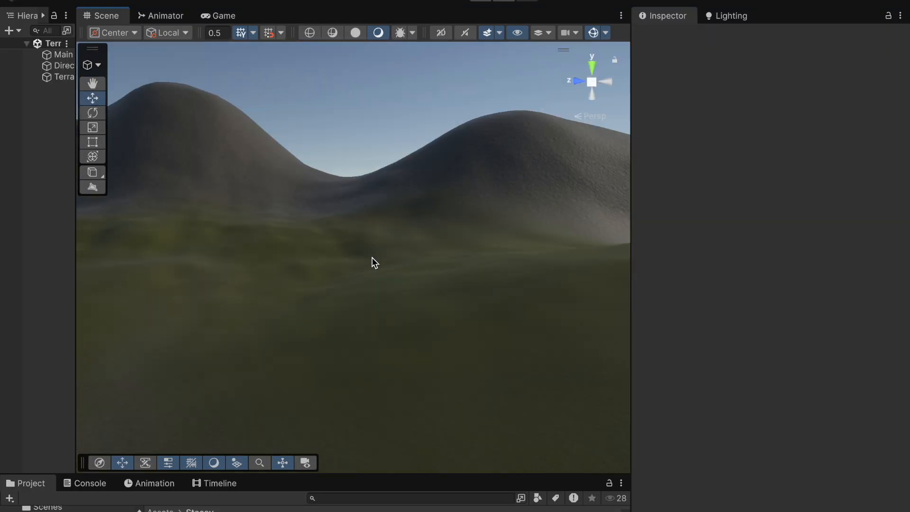
{"action": "scroll", "coordinate": [412, 368], "scroll_direction": "up", "scroll_amount": 6}
{"action": "scroll", "coordinate": [436, 338], "scroll_direction": "down", "scroll_amount": 5}
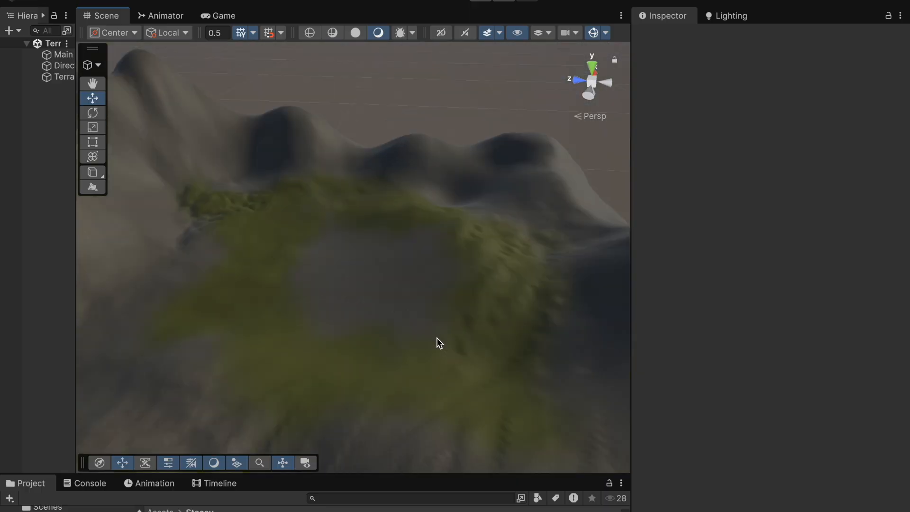
{"action": "scroll", "coordinate": [358, 351], "scroll_direction": "up", "scroll_amount": 3}
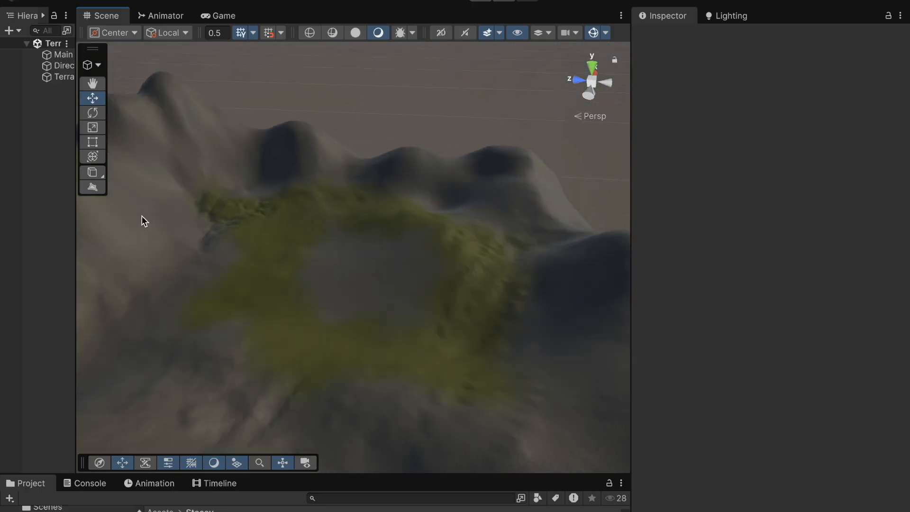
Step: Reselect the terrain, pick the Rock palette layer and set the brush size to about 380
{"action": "left_click", "coordinate": [64, 77]}
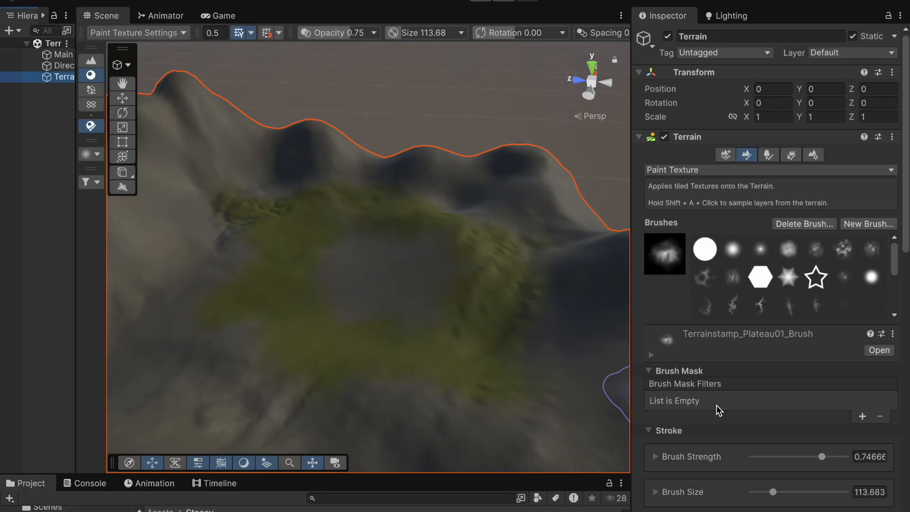
{"action": "scroll", "coordinate": [716, 404], "scroll_direction": "down", "scroll_amount": 8}
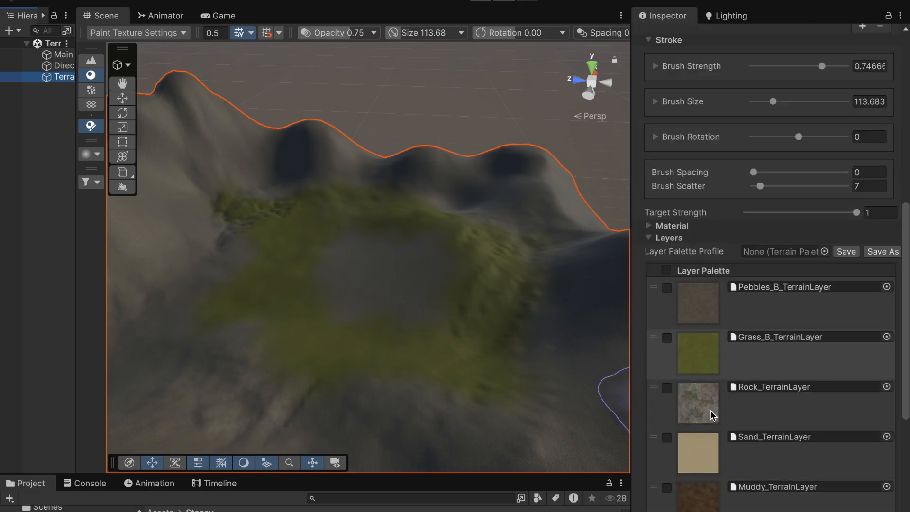
{"action": "left_click", "coordinate": [710, 410]}
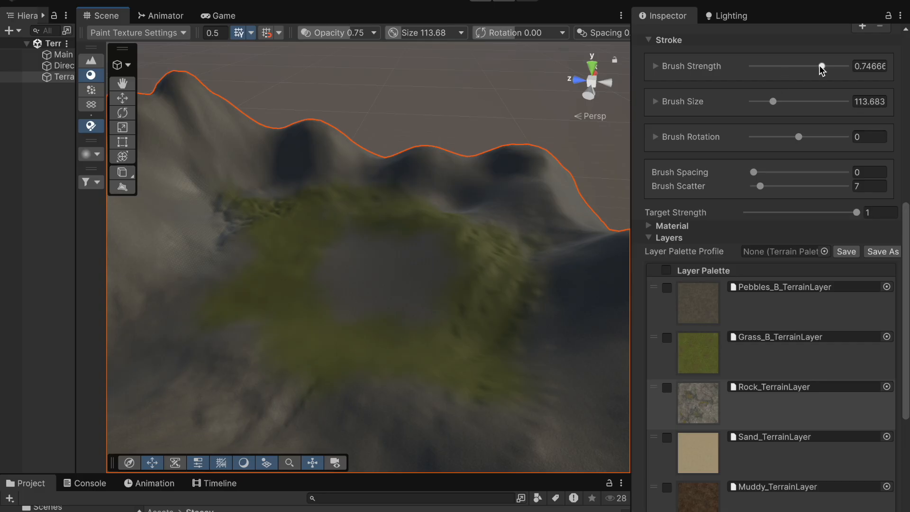
{"action": "scroll", "coordinate": [790, 152], "scroll_direction": "up", "scroll_amount": 1}
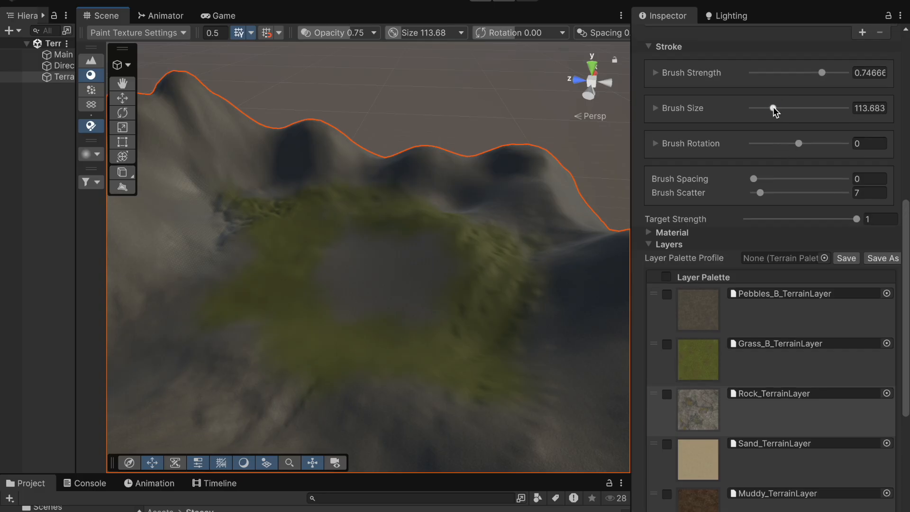
{"action": "left_click_drag", "start_coordinate": [815, 110], "coordinate": [823, 108]}
Step: Raise the brush strength to about 0.81 and paint the Rock layer across the lower part of the terrain
{"action": "left_click", "coordinate": [128, 294]}
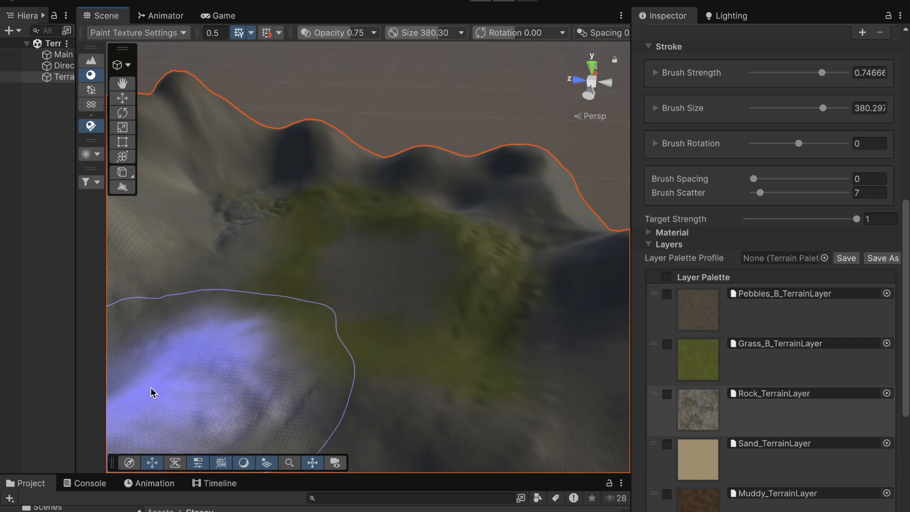
{"action": "left_click", "coordinate": [823, 107]}
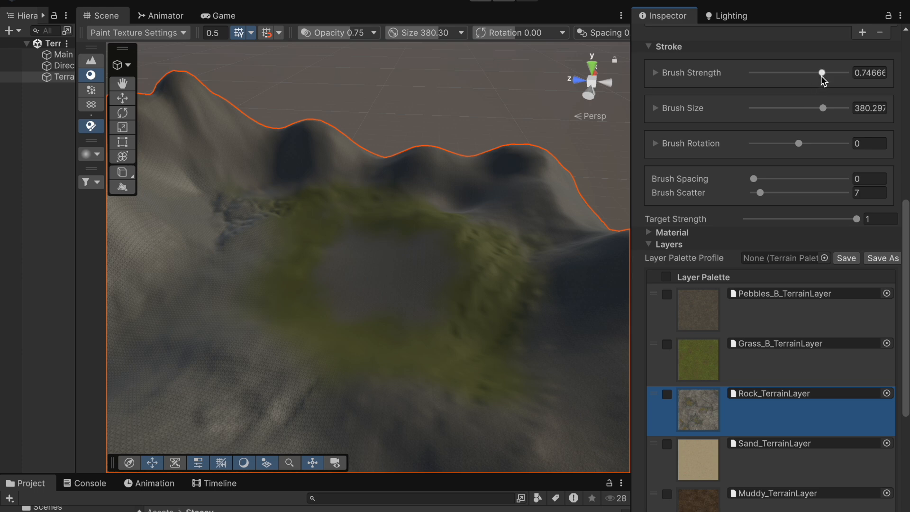
{"action": "left_click_drag", "start_coordinate": [824, 74], "coordinate": [828, 73]}
{"action": "mouse_move", "coordinate": [507, 208]}
{"action": "left_mouse_down"}
{"action": "mouse_move", "coordinate": [557, 266]}
{"action": "mouse_move", "coordinate": [567, 390]}
{"action": "mouse_move", "coordinate": [555, 428]}
{"action": "left_mouse_up"}
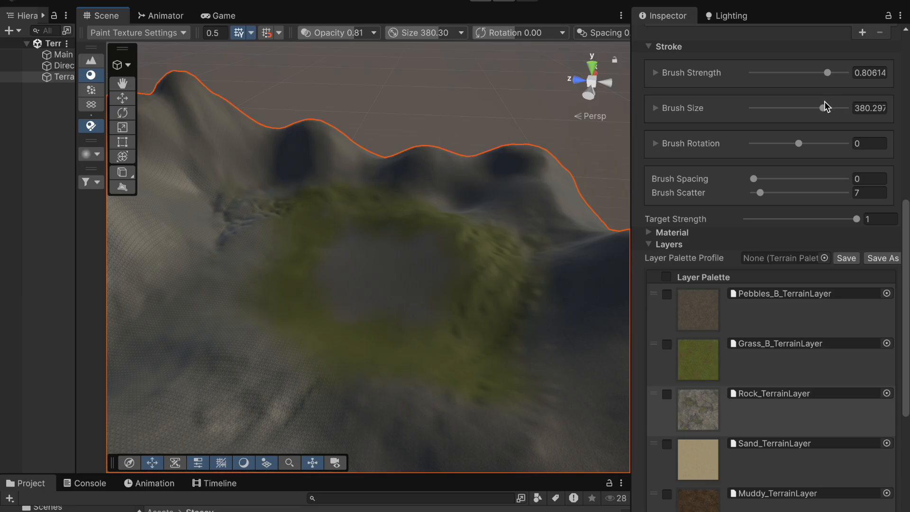
Step: Pick the Grass_B layer, set strength about 0.68 and size about 146, and paint grass along the left slope
{"action": "left_click", "coordinate": [665, 374]}
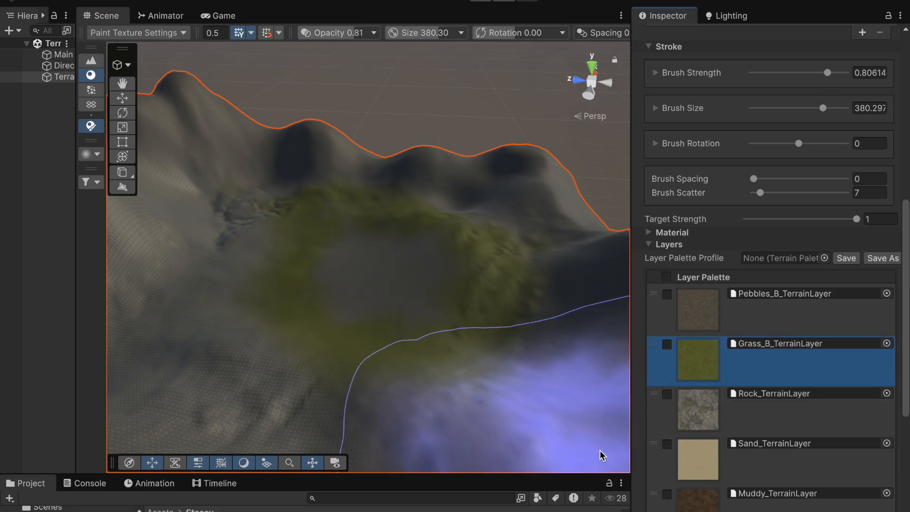
{"action": "scroll", "coordinate": [806, 95], "scroll_direction": "up", "scroll_amount": 3}
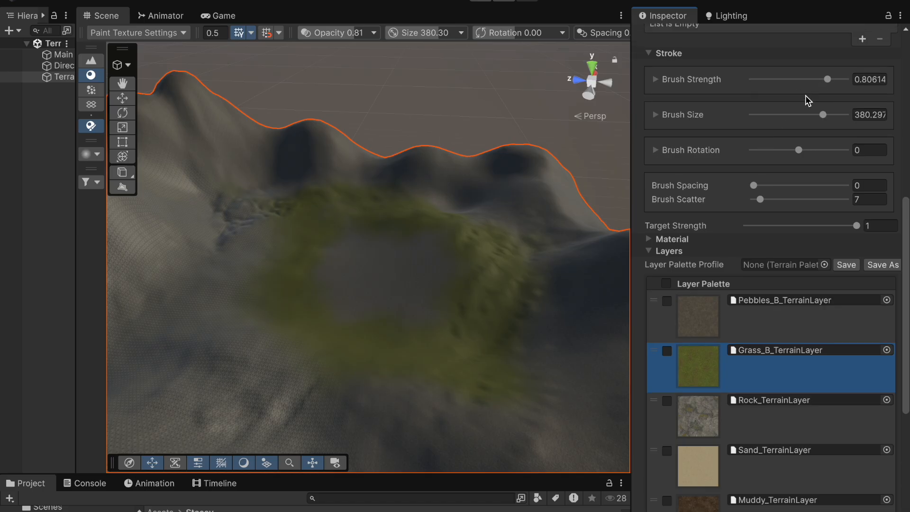
{"action": "mouse_move", "coordinate": [828, 119]}
{"action": "left_mouse_down"}
{"action": "mouse_move", "coordinate": [785, 129]}
{"action": "mouse_move", "coordinate": [815, 125]}
{"action": "mouse_move", "coordinate": [816, 160]}
{"action": "left_mouse_up"}
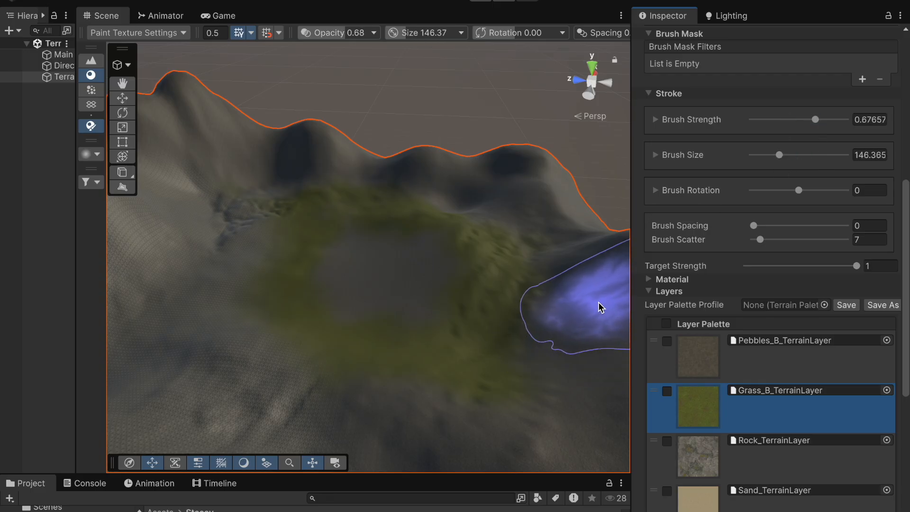
{"action": "left_click_drag", "start_coordinate": [149, 223], "coordinate": [160, 361]}
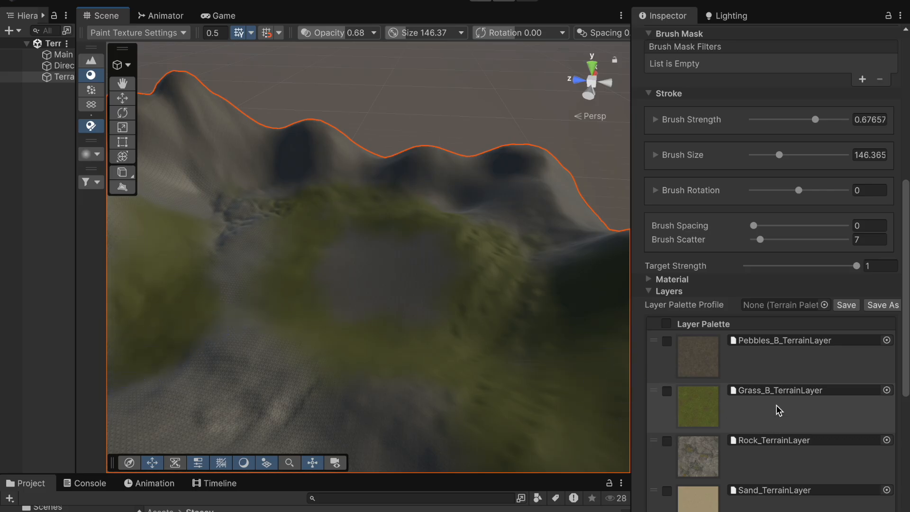
Step: Pick the Rock layer and paint rock patches on the terrain up close
{"action": "scroll", "coordinate": [777, 409], "scroll_direction": "down", "scroll_amount": 3}
{"action": "left_click", "coordinate": [720, 350]}
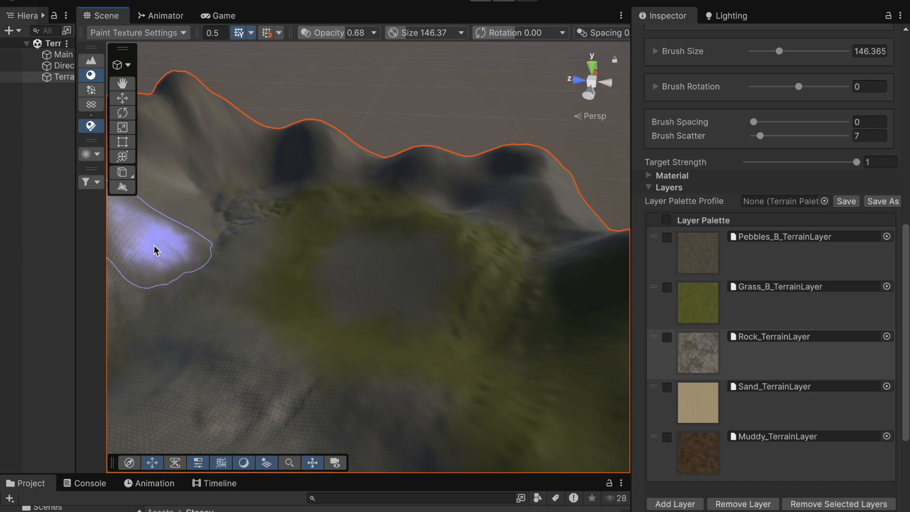
{"action": "scroll", "coordinate": [156, 251], "scroll_direction": "up", "scroll_amount": 3}
{"action": "mouse_move", "coordinate": [153, 245]}
{"action": "right_mouse_down"}
{"action": "mouse_move", "coordinate": [31, 293]}
{"action": "mouse_move", "coordinate": [1, 228]}
{"action": "right_mouse_up"}
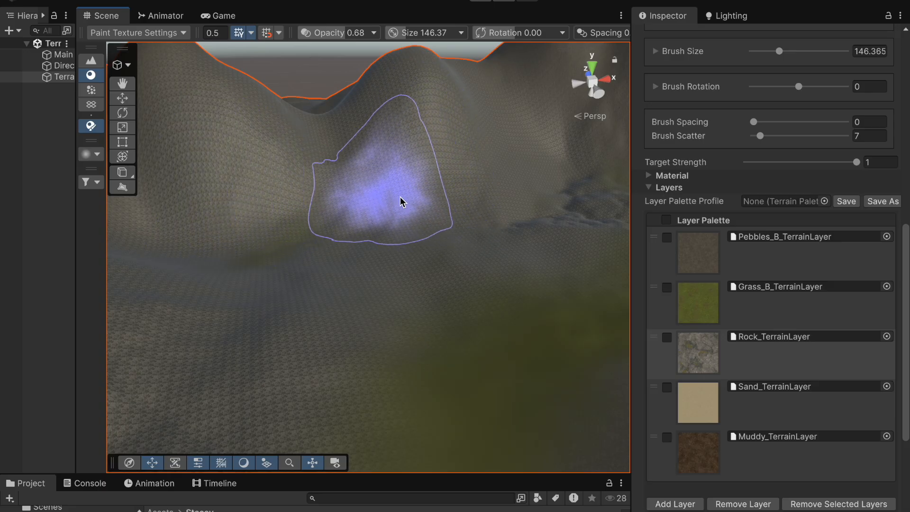
{"action": "scroll", "coordinate": [417, 240], "scroll_direction": "up", "scroll_amount": 3}
{"action": "scroll", "coordinate": [415, 236], "scroll_direction": "up", "scroll_amount": 5}
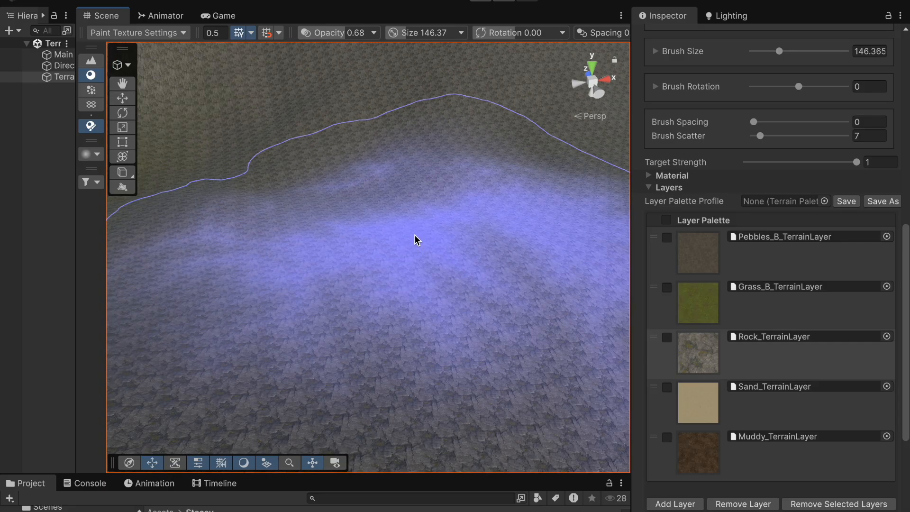
{"action": "middle_click_drag", "start_coordinate": [411, 241], "coordinate": [396, 282]}
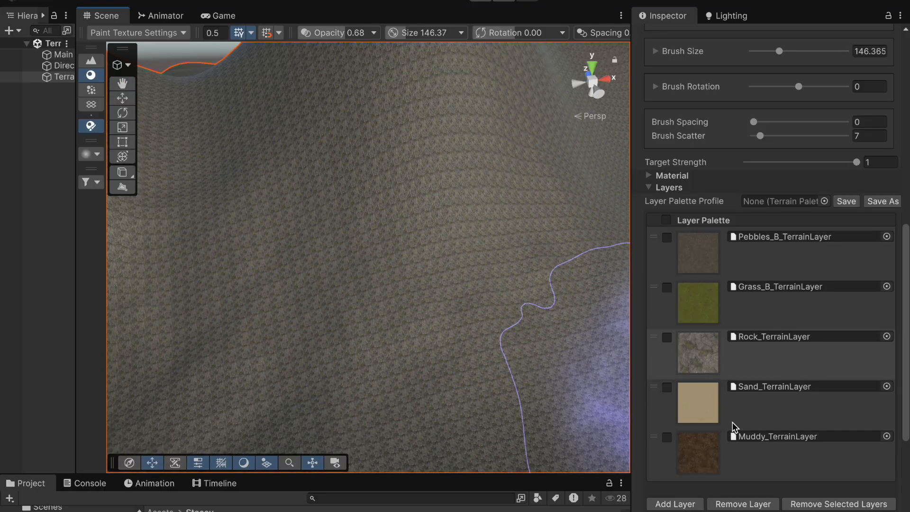
{"action": "scroll", "coordinate": [745, 147], "scroll_direction": "up", "scroll_amount": 2}
{"action": "scroll", "coordinate": [745, 142], "scroll_direction": "up", "scroll_amount": 5}
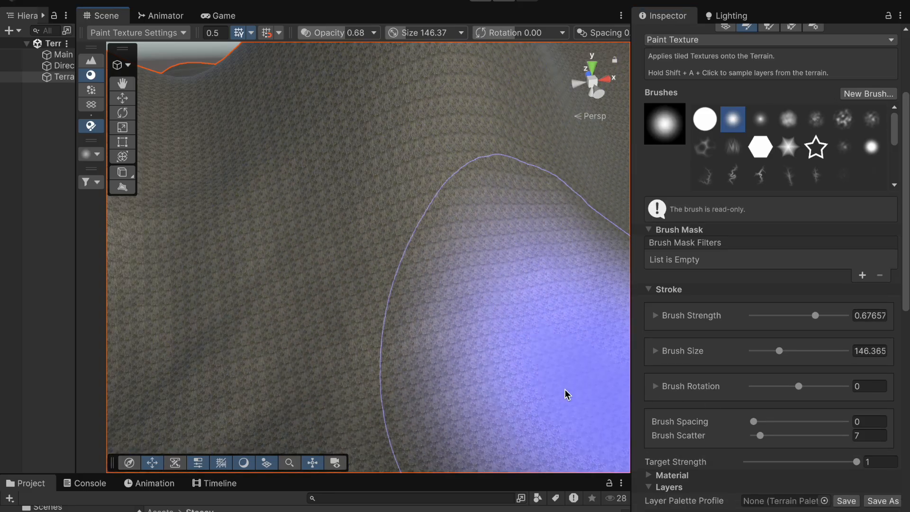
{"action": "scroll", "coordinate": [504, 374], "scroll_direction": "up", "scroll_amount": 4}
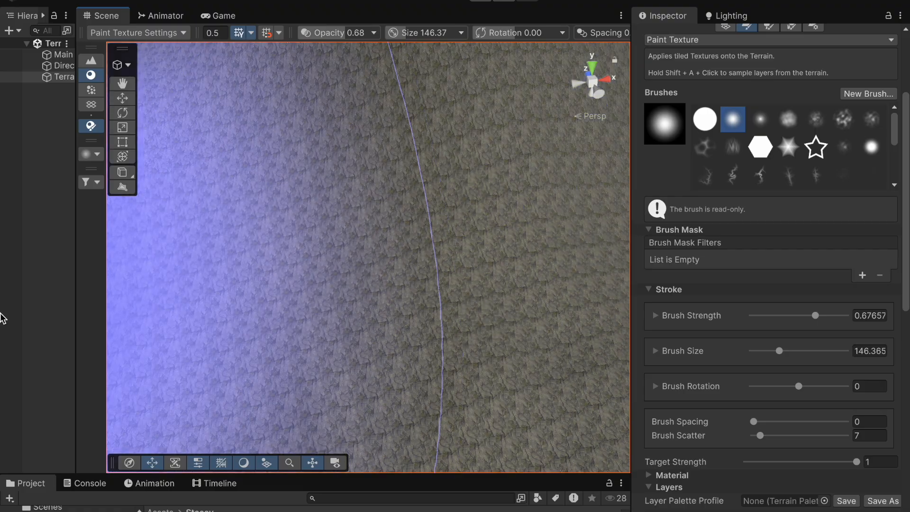
Step: Deselect the terrain and orbit and zoom around it to examine the painted rock and grass
{"action": "left_click", "coordinate": [38, 291]}
{"action": "scroll", "coordinate": [414, 335], "scroll_direction": "up", "scroll_amount": 5}
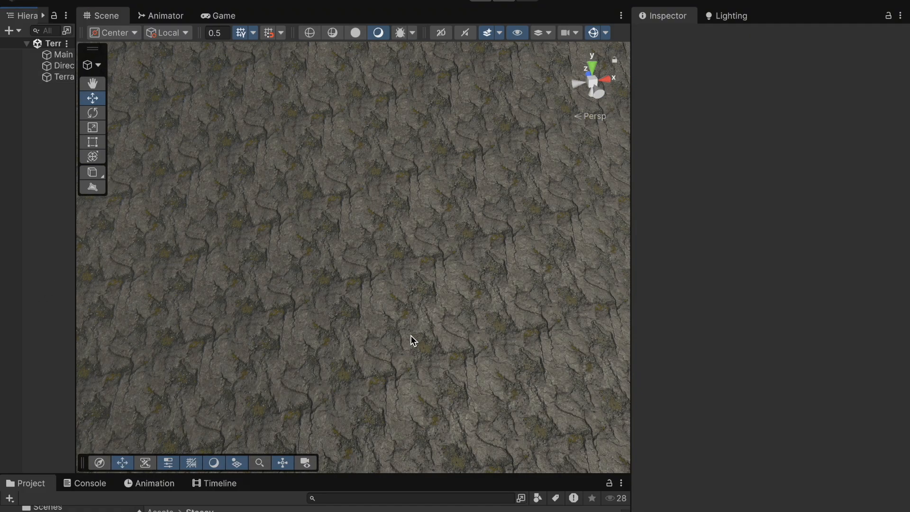
{"action": "scroll", "coordinate": [411, 335], "scroll_direction": "up", "scroll_amount": 3}
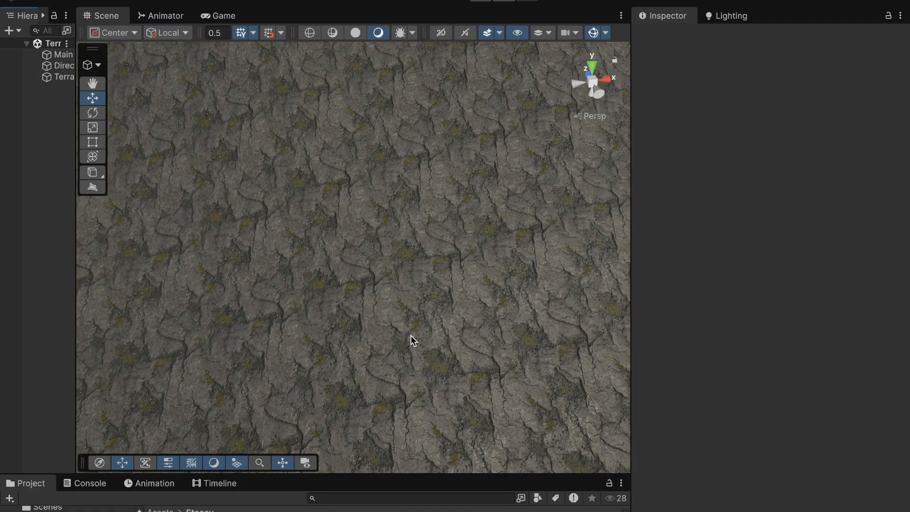
{"action": "right_click_drag", "start_coordinate": [414, 337], "coordinate": [557, 215]}
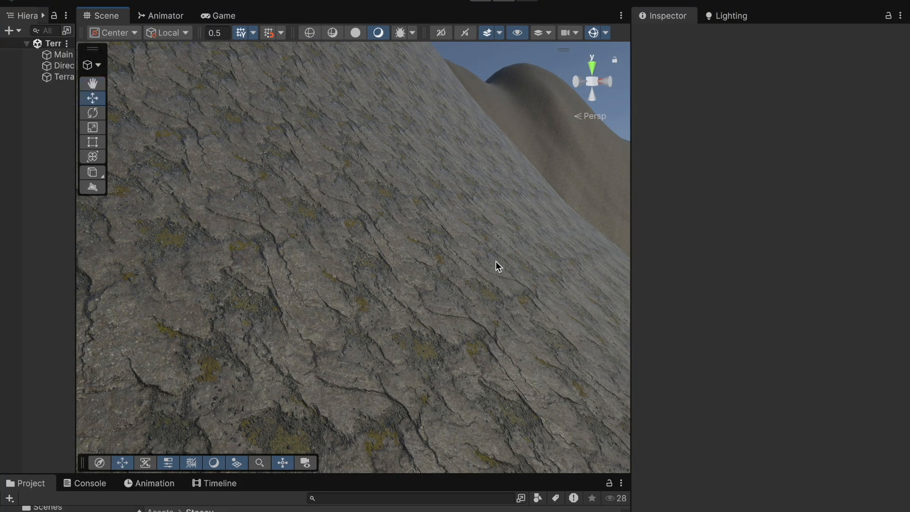
{"action": "right_click_drag", "start_coordinate": [414, 331], "coordinate": [385, 379]}
{"action": "scroll", "coordinate": [384, 378], "scroll_direction": "down", "scroll_amount": 10}
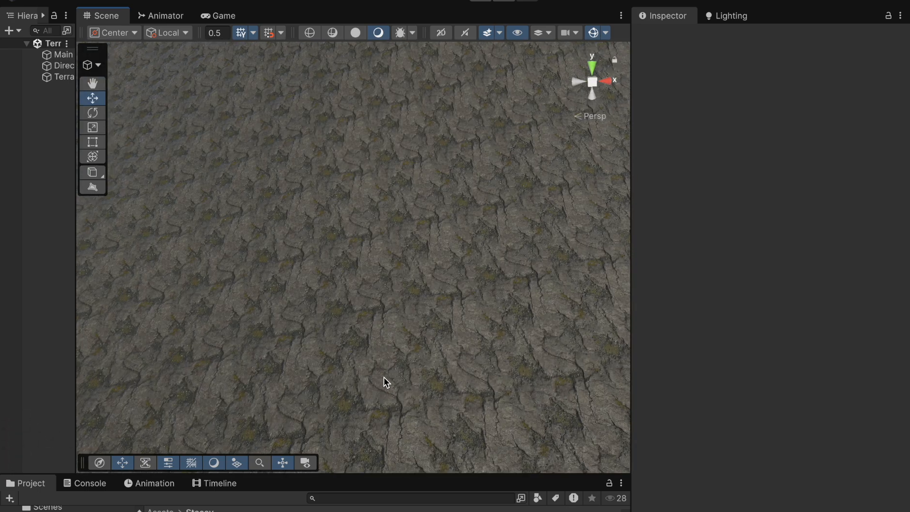
{"action": "scroll", "coordinate": [384, 378], "scroll_direction": "up", "scroll_amount": 8}
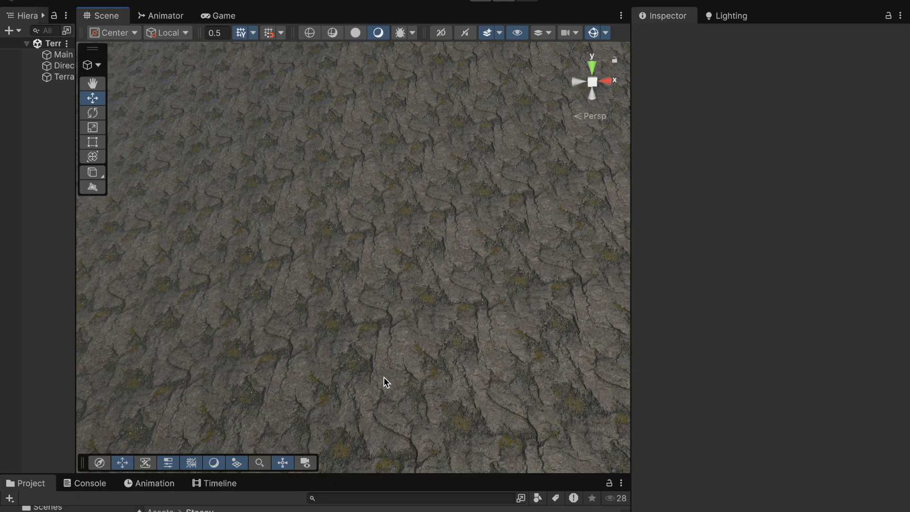
{"action": "right_click_drag", "start_coordinate": [390, 378], "coordinate": [390, 418]}
{"action": "scroll", "coordinate": [440, 359], "scroll_direction": "down", "scroll_amount": 10}
{"action": "middle_click_drag", "start_coordinate": [153, 406], "coordinate": [321, 388]}
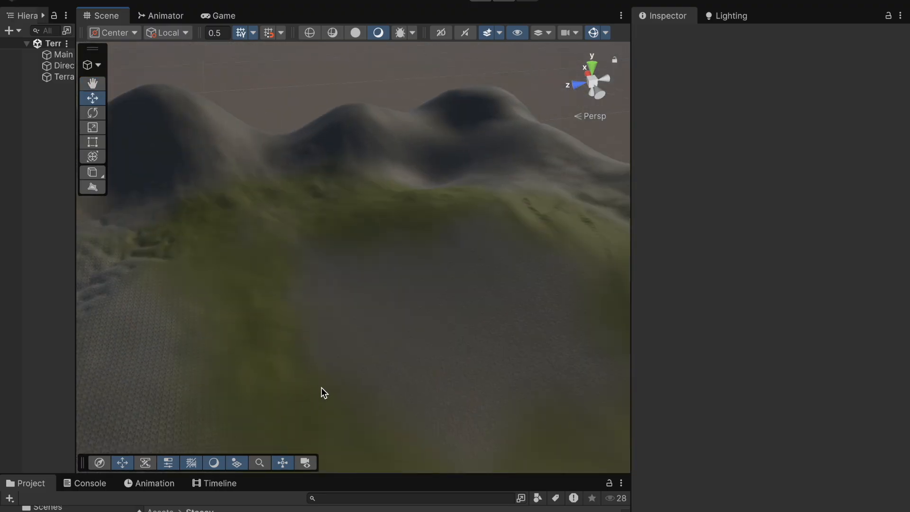
{"action": "scroll", "coordinate": [320, 388], "scroll_direction": "down", "scroll_amount": 5}
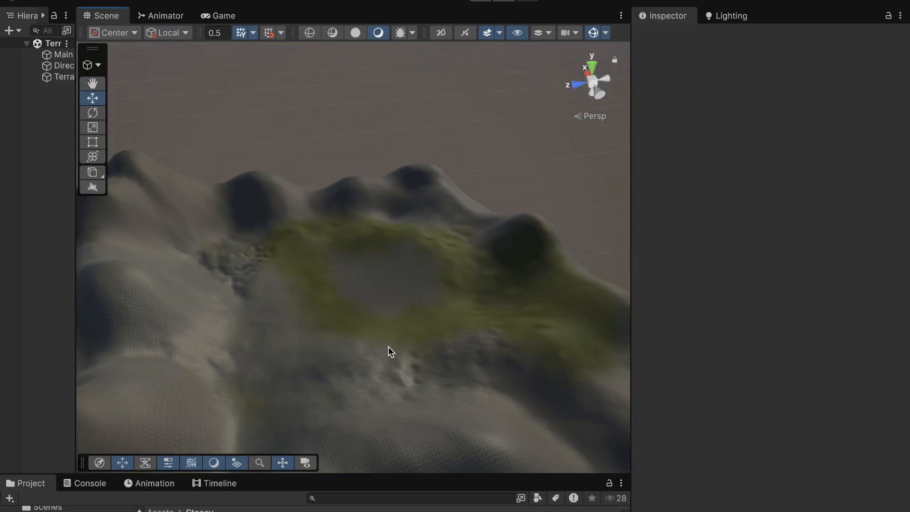
{"action": "right_click_drag", "start_coordinate": [441, 368], "coordinate": [282, 363]}
{"action": "scroll", "coordinate": [298, 343], "scroll_direction": "up", "scroll_amount": 10}
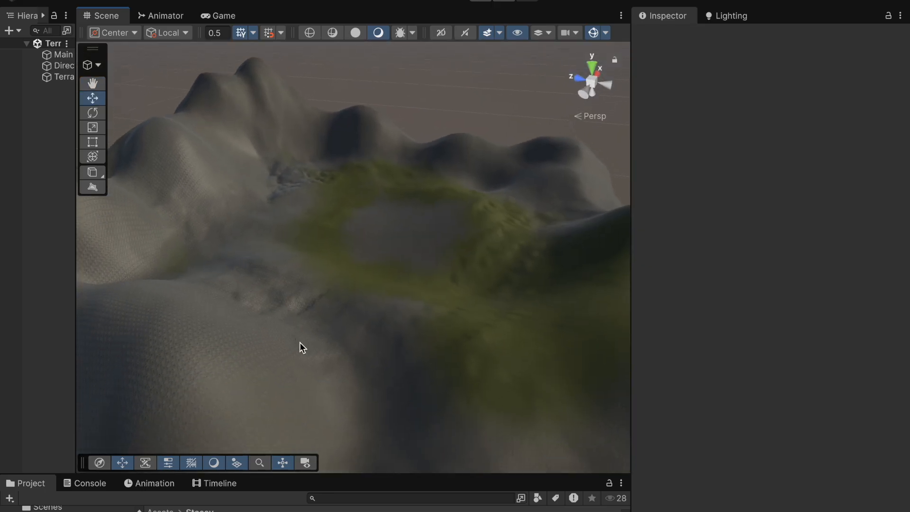
{"action": "scroll", "coordinate": [299, 343], "scroll_direction": "up", "scroll_amount": 5}
{"action": "right_click_drag", "start_coordinate": [347, 310], "coordinate": [379, 243]}
{"action": "scroll", "coordinate": [380, 243], "scroll_direction": "up", "scroll_amount": 2}
{"action": "scroll", "coordinate": [379, 244], "scroll_direction": "down", "scroll_amount": 6}
{"action": "middle_click_drag", "start_coordinate": [379, 244], "coordinate": [390, 262]}
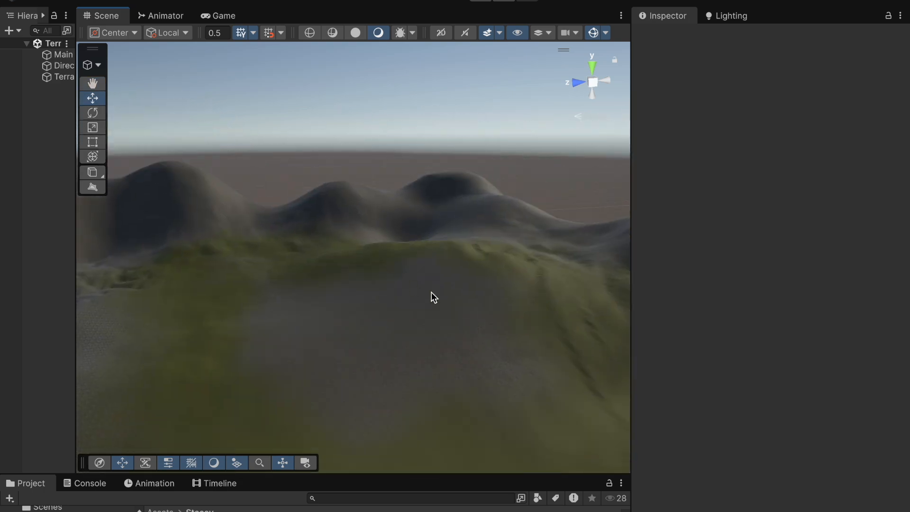
{"action": "scroll", "coordinate": [432, 292], "scroll_direction": "up", "scroll_amount": 3}
{"action": "right_click_drag", "start_coordinate": [431, 292], "coordinate": [483, 246]}
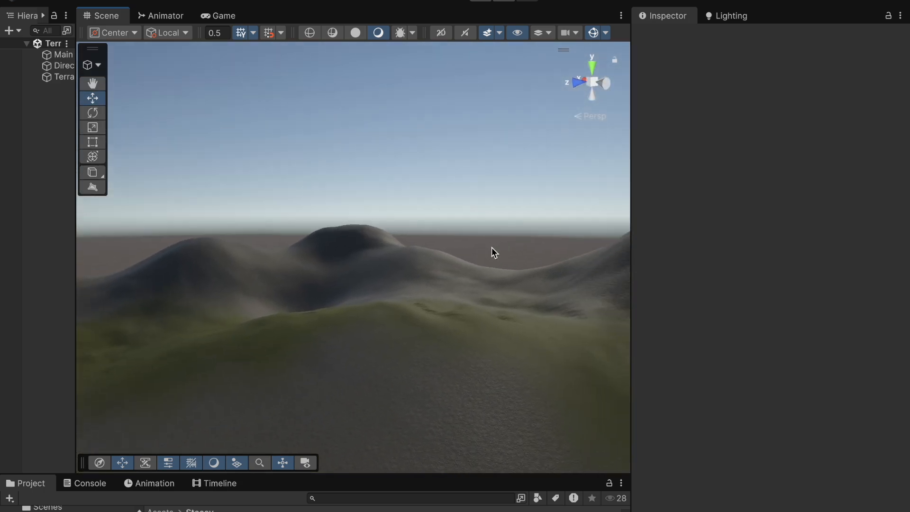
{"action": "middle_click_drag", "start_coordinate": [493, 336], "coordinate": [513, 347]}
{"action": "scroll", "coordinate": [513, 343], "scroll_direction": "down", "scroll_amount": 10}
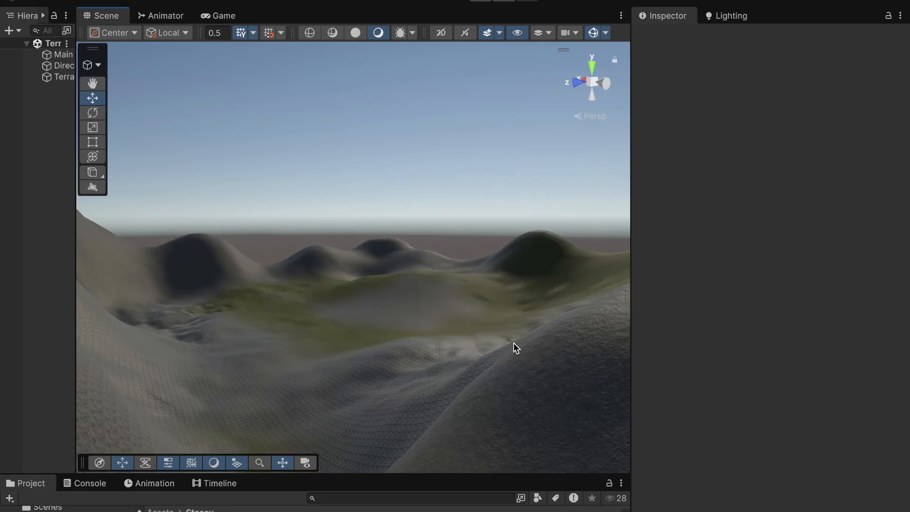
{"action": "right_click_drag", "start_coordinate": [525, 326], "coordinate": [374, 334]}
{"action": "scroll", "coordinate": [433, 311], "scroll_direction": "down", "scroll_amount": 3}
{"action": "middle_click_drag", "start_coordinate": [433, 311], "coordinate": [400, 341]}
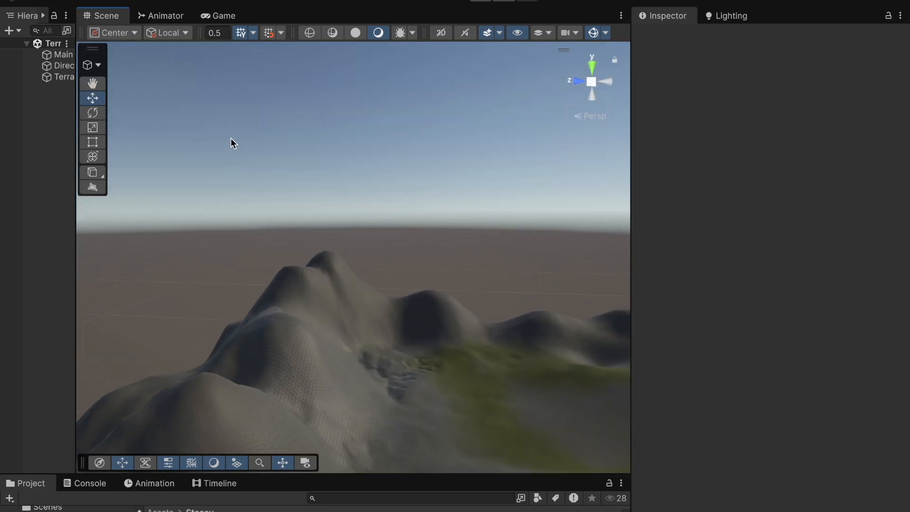
Step: Select the terrain and switch to the Paint Trees tool
{"action": "left_click", "coordinate": [66, 77]}
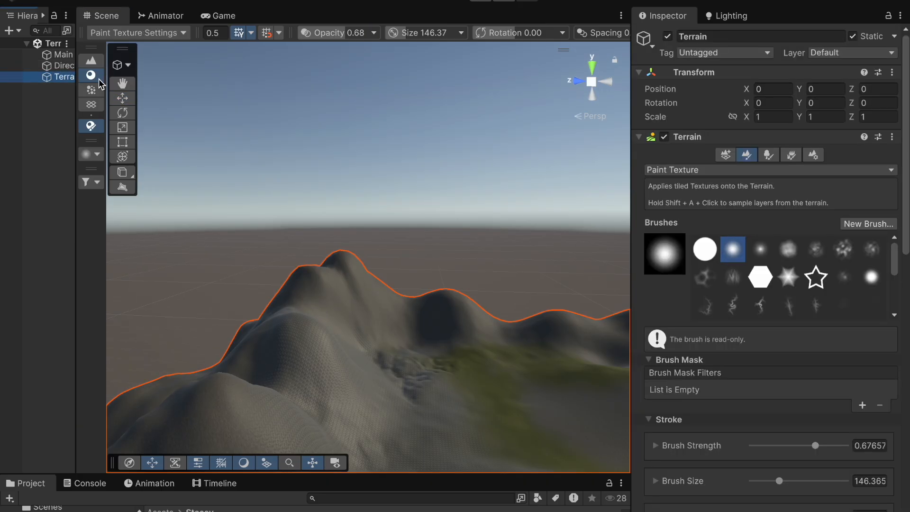
{"action": "left_click", "coordinate": [769, 155]}
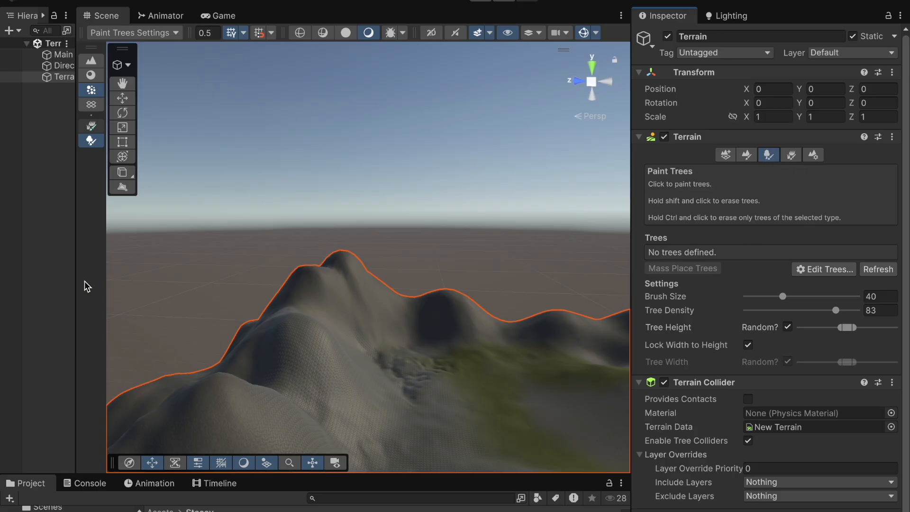
{"action": "scroll", "coordinate": [510, 387], "scroll_direction": "down", "scroll_amount": 5}
{"action": "scroll", "coordinate": [510, 387], "scroll_direction": "up", "scroll_amount": 5}
{"action": "left_click", "coordinate": [512, 386]}
{"action": "middle_click_drag", "start_coordinate": [512, 385], "coordinate": [446, 372]}
{"action": "mouse_move", "coordinate": [446, 372]}
{"action": "right_mouse_down"}
{"action": "mouse_move", "coordinate": [451, 380]}
{"action": "mouse_move", "coordinate": [395, 409]}
{"action": "mouse_move", "coordinate": [399, 403]}
{"action": "mouse_move", "coordinate": [369, 416]}
{"action": "mouse_move", "coordinate": [356, 407]}
{"action": "right_mouse_up"}
{"action": "scroll", "coordinate": [399, 407], "scroll_direction": "up", "scroll_amount": 5}
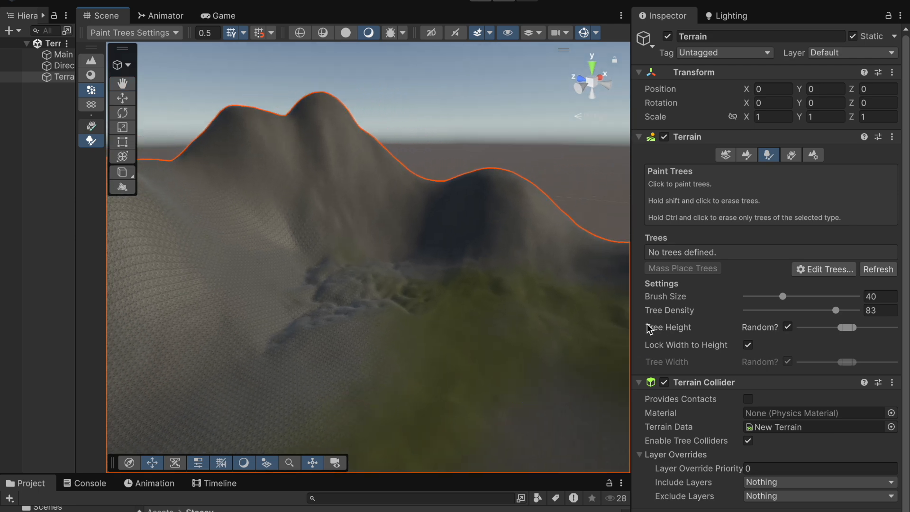
Step: Widen the Inspector and open the Add Tree dialog for a new tree type
{"action": "left_click_drag", "start_coordinate": [631, 327], "coordinate": [606, 327]}
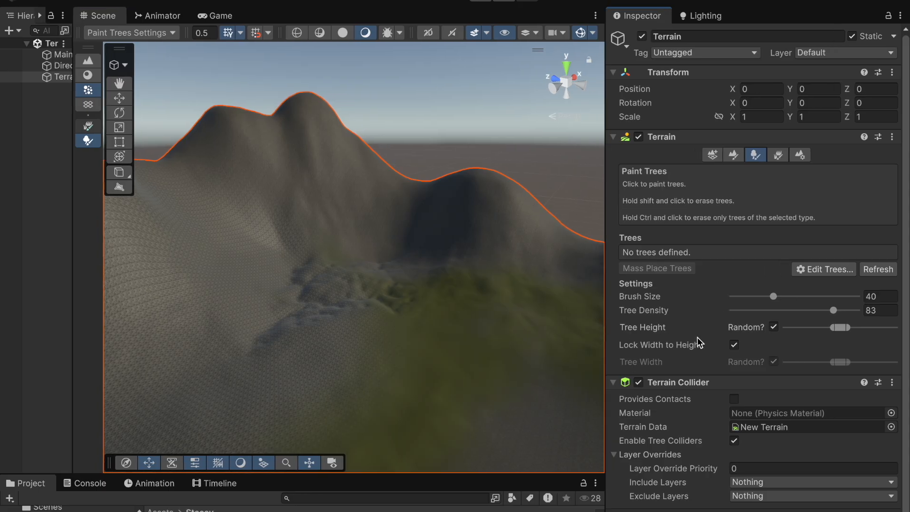
{"action": "scroll", "coordinate": [702, 342], "scroll_direction": "down", "scroll_amount": 1}
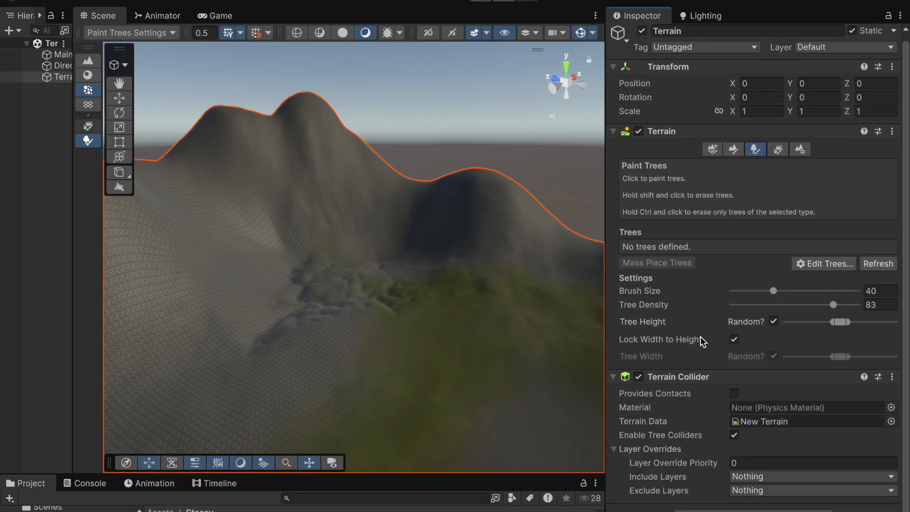
{"action": "left_click", "coordinate": [824, 266]}
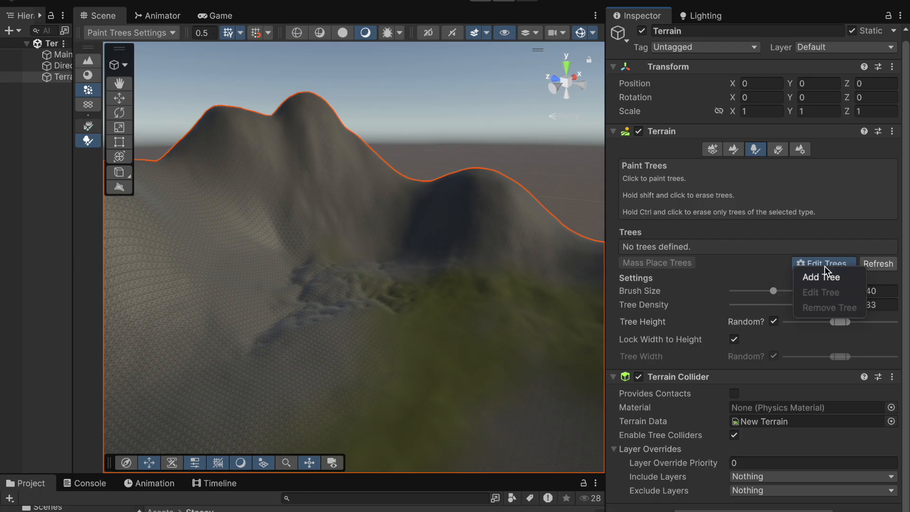
{"action": "left_click", "coordinate": [823, 278]}
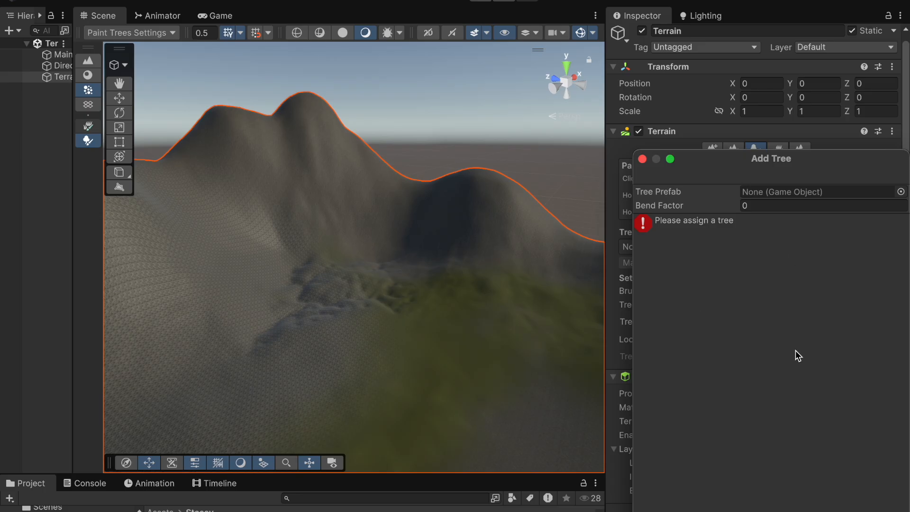
Step: Assign Bush_A as the tree prefab and add it as a new tree type
{"action": "left_click_drag", "start_coordinate": [769, 158], "coordinate": [525, 156]}
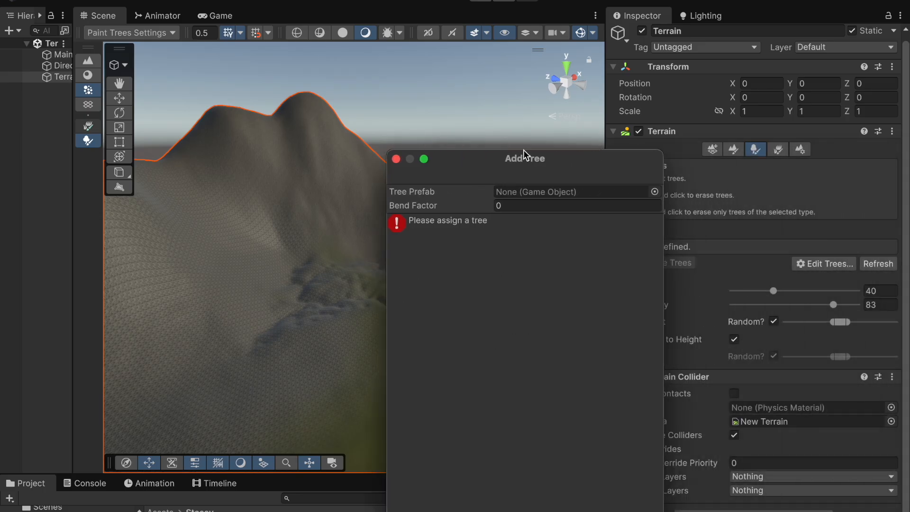
{"action": "left_click", "coordinate": [655, 192]}
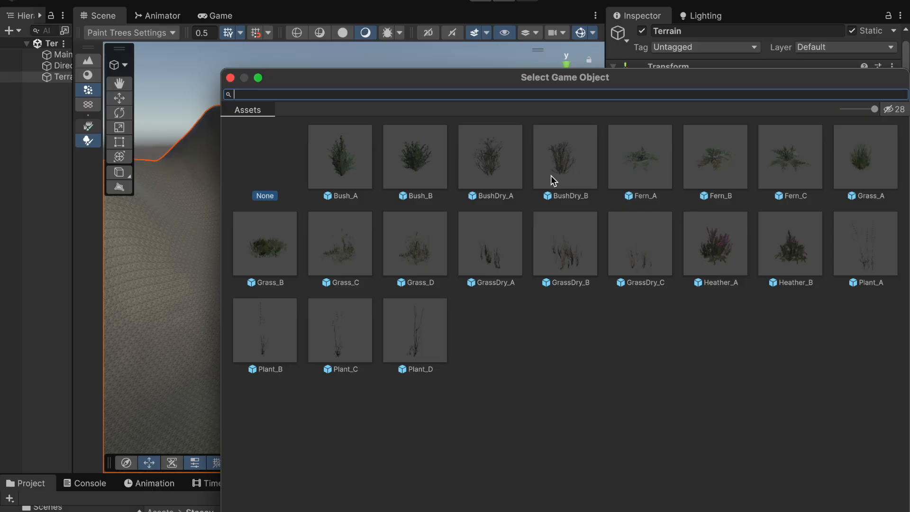
{"action": "left_click", "coordinate": [350, 167]}
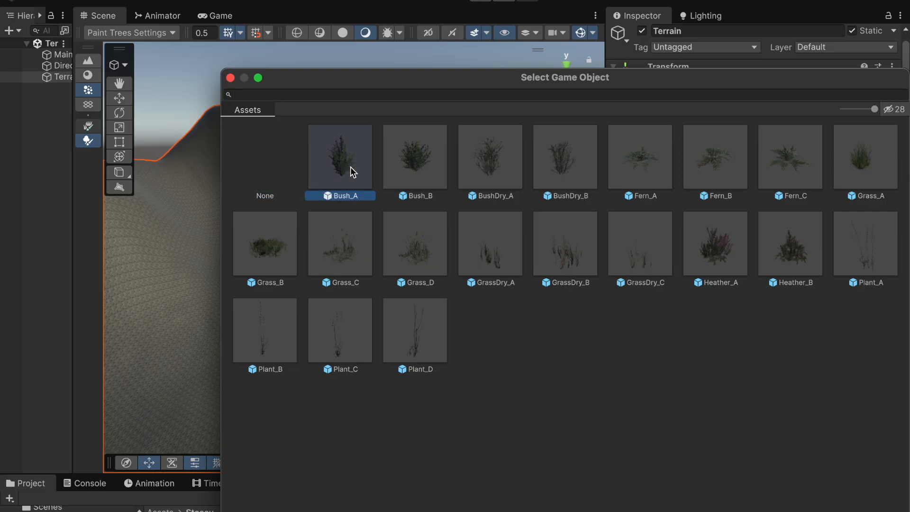
{"action": "double_click", "coordinate": [351, 166]}
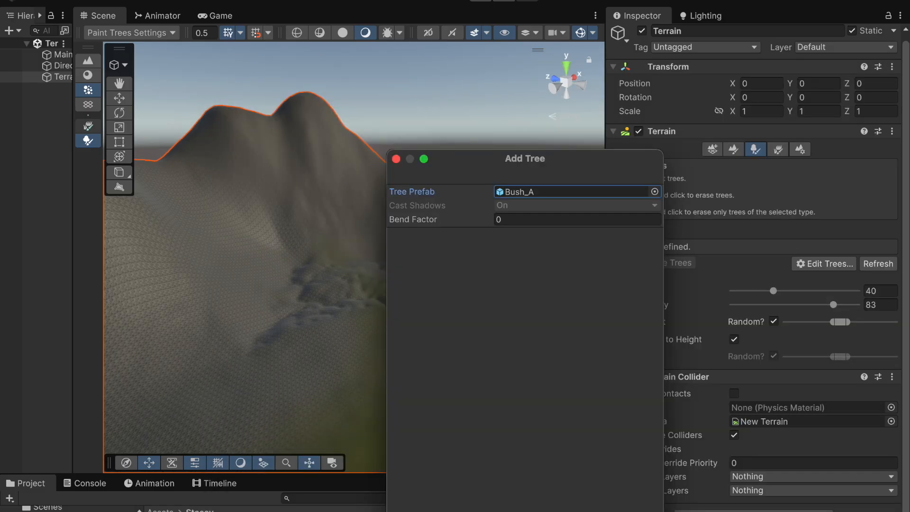
{"action": "left_click", "coordinate": [644, 511]}
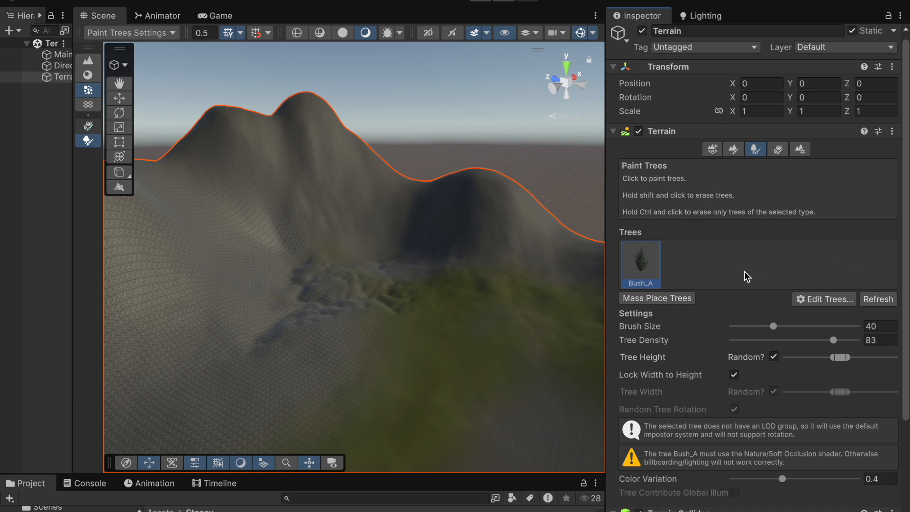
Step: Set the tree brush size to 107, tree density to 92, adjust tree height, and color variation to 0.428
{"action": "scroll", "coordinate": [762, 274], "scroll_direction": "down", "scroll_amount": 1}
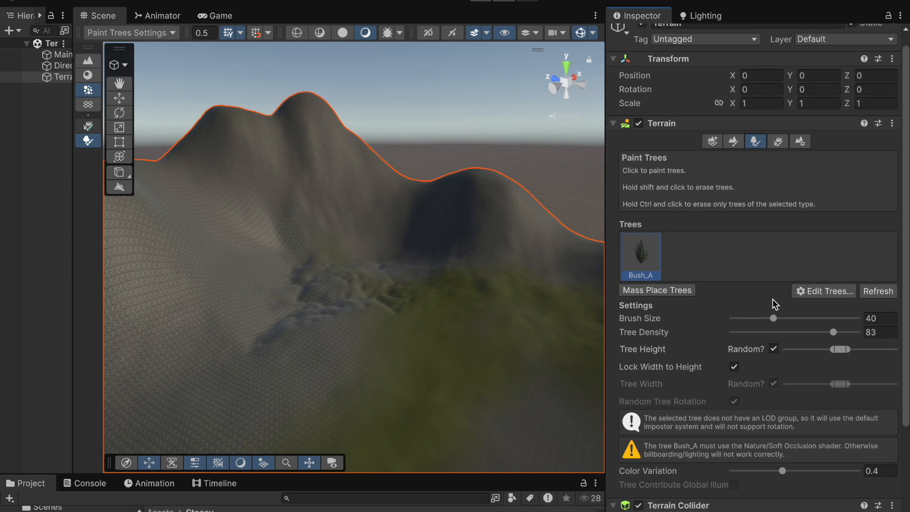
{"action": "left_click_drag", "start_coordinate": [776, 322], "coordinate": [792, 318]}
{"action": "left_click", "coordinate": [836, 334]}
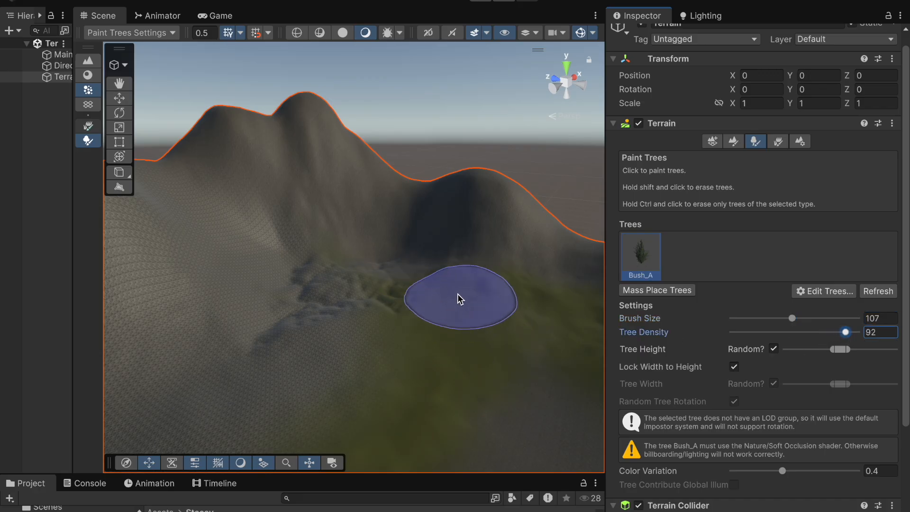
{"action": "scroll", "coordinate": [822, 370], "scroll_direction": "down", "scroll_amount": 1}
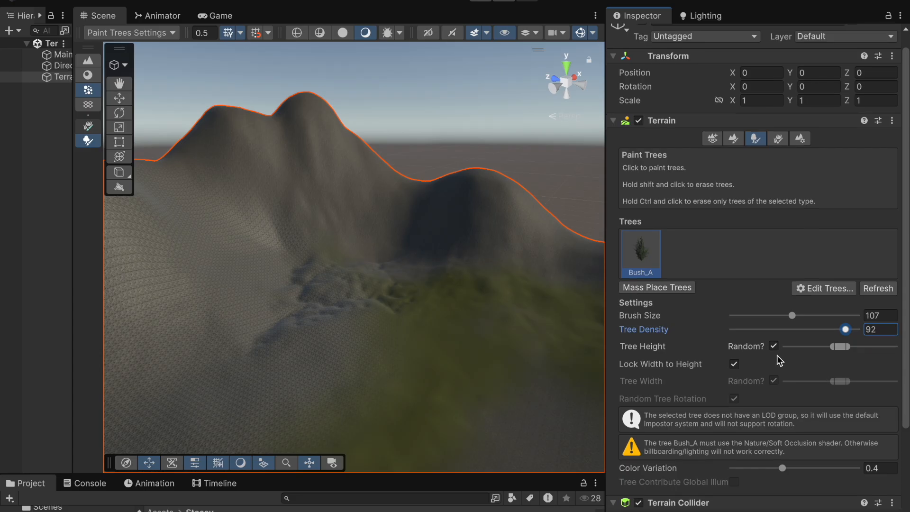
{"action": "mouse_move", "coordinate": [836, 347]}
{"action": "left_mouse_down"}
{"action": "mouse_move", "coordinate": [875, 347]}
{"action": "mouse_move", "coordinate": [797, 358]}
{"action": "mouse_move", "coordinate": [847, 355]}
{"action": "mouse_move", "coordinate": [837, 353]}
{"action": "left_mouse_up"}
{"action": "scroll", "coordinate": [766, 389], "scroll_direction": "down", "scroll_amount": 4}
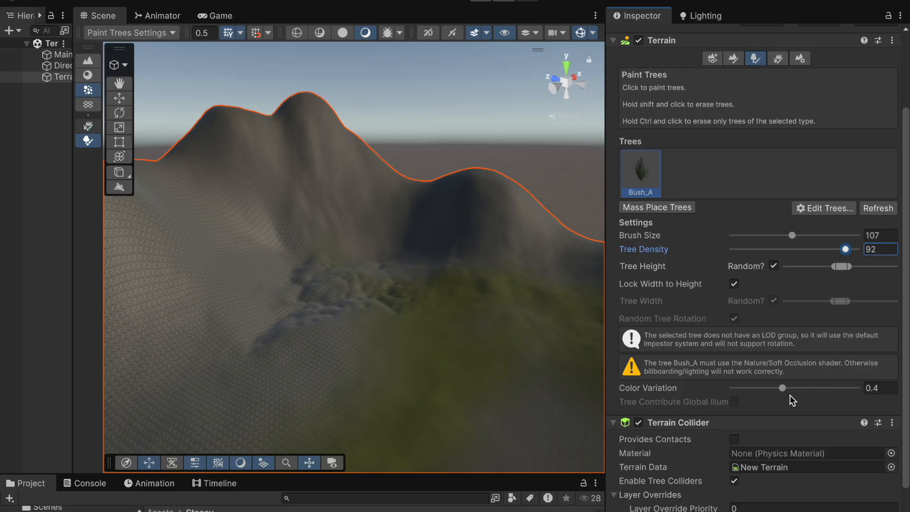
{"action": "left_click_drag", "start_coordinate": [783, 389], "coordinate": [787, 394]}
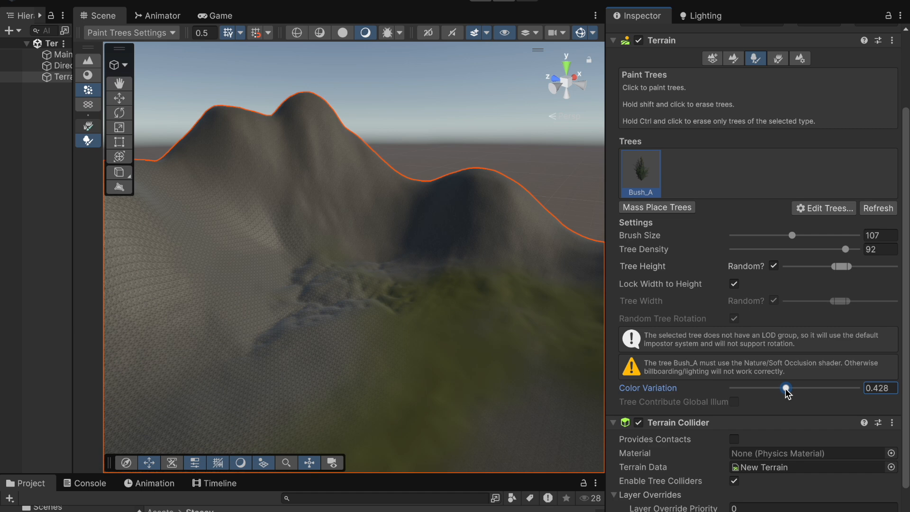
Step: Paint Bush_A trees across the grassy lowland of the terrain
{"action": "scroll", "coordinate": [763, 404], "scroll_direction": "down", "scroll_amount": 3}
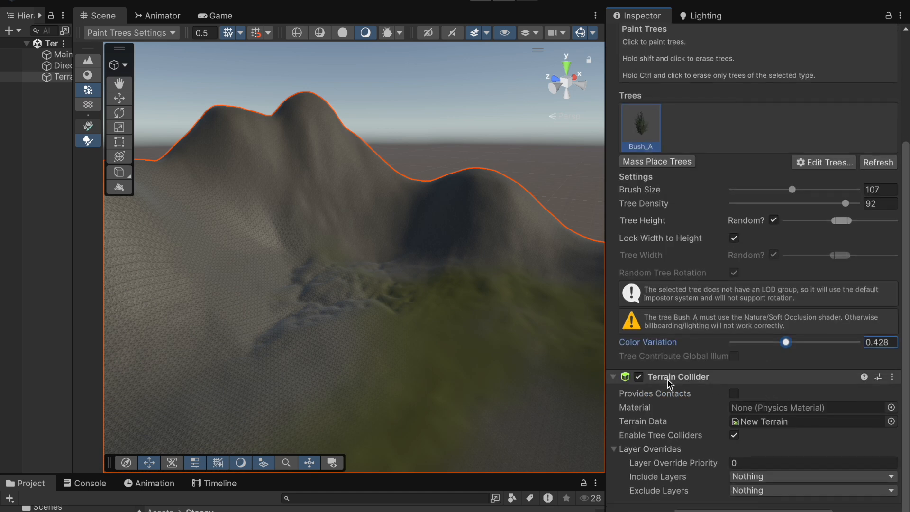
{"action": "mouse_move", "coordinate": [447, 284]}
{"action": "left_mouse_down"}
{"action": "mouse_move", "coordinate": [434, 303]}
{"action": "mouse_move", "coordinate": [450, 304]}
{"action": "mouse_move", "coordinate": [467, 285]}
{"action": "mouse_move", "coordinate": [540, 291]}
{"action": "left_mouse_up"}
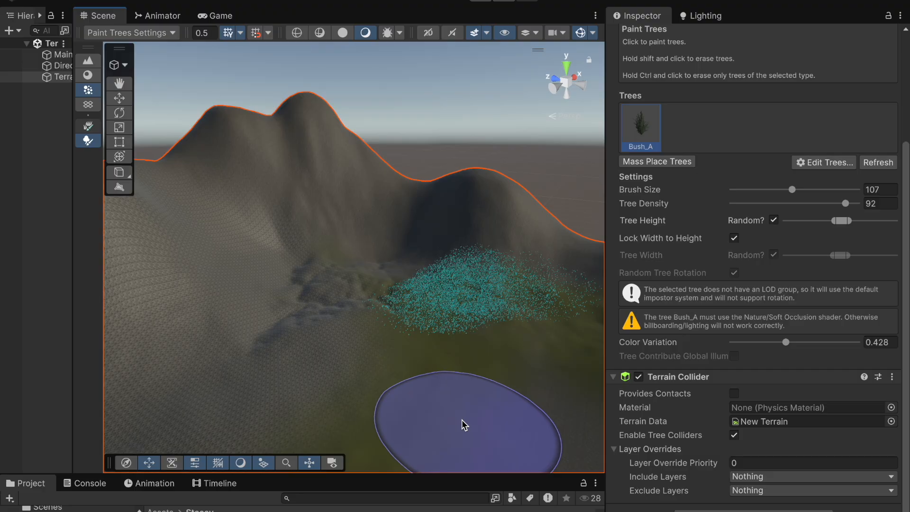
{"action": "scroll", "coordinate": [461, 405], "scroll_direction": "up", "scroll_amount": 5}
{"action": "right_click_drag", "start_coordinate": [337, 415], "coordinate": [429, 414]}
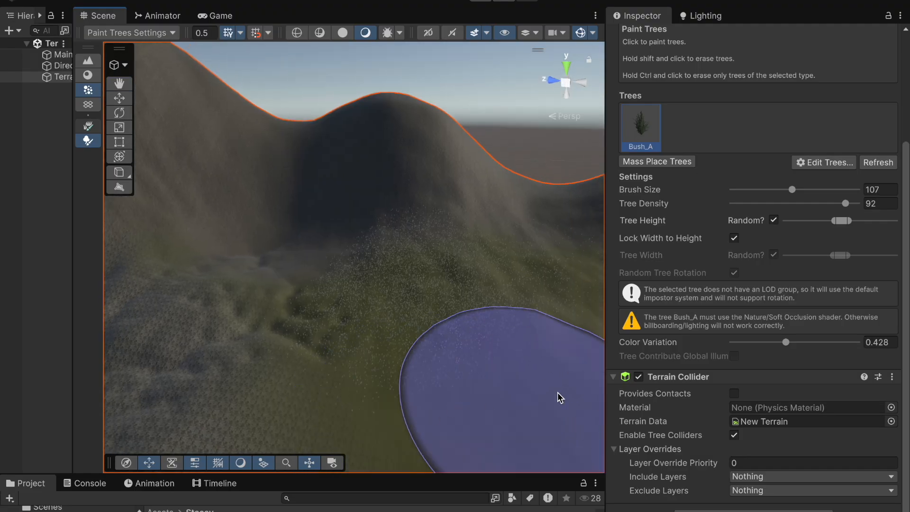
Step: Deselect the terrain and zoom and orbit around to examine the painted bushes up close
{"action": "left_click", "coordinate": [22, 371]}
{"action": "scroll", "coordinate": [377, 409], "scroll_direction": "up", "scroll_amount": 10}
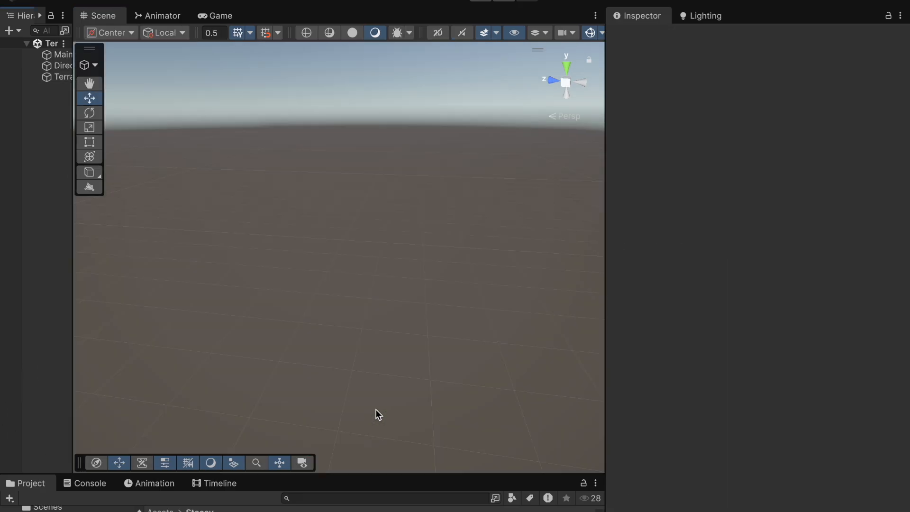
{"action": "scroll", "coordinate": [375, 409], "scroll_direction": "down", "scroll_amount": 10}
{"action": "scroll", "coordinate": [375, 409], "scroll_direction": "up", "scroll_amount": 8}
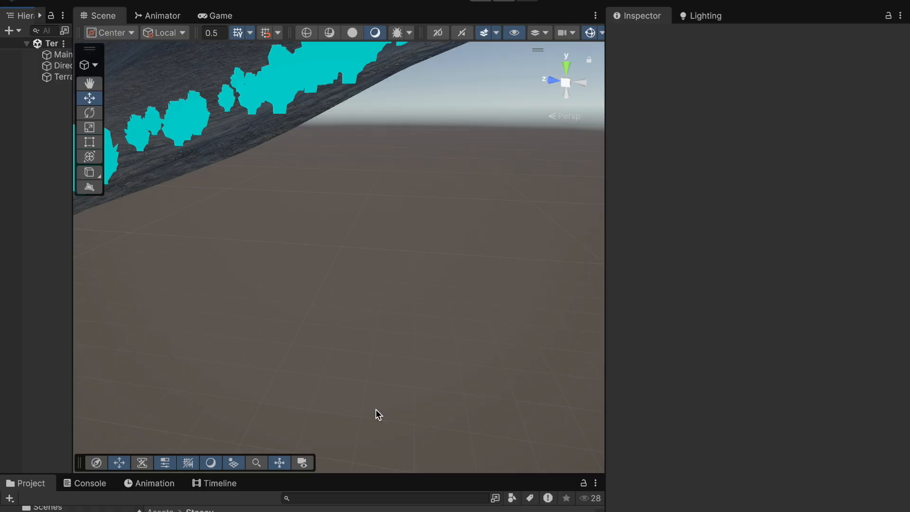
{"action": "scroll", "coordinate": [376, 414], "scroll_direction": "down", "scroll_amount": 5}
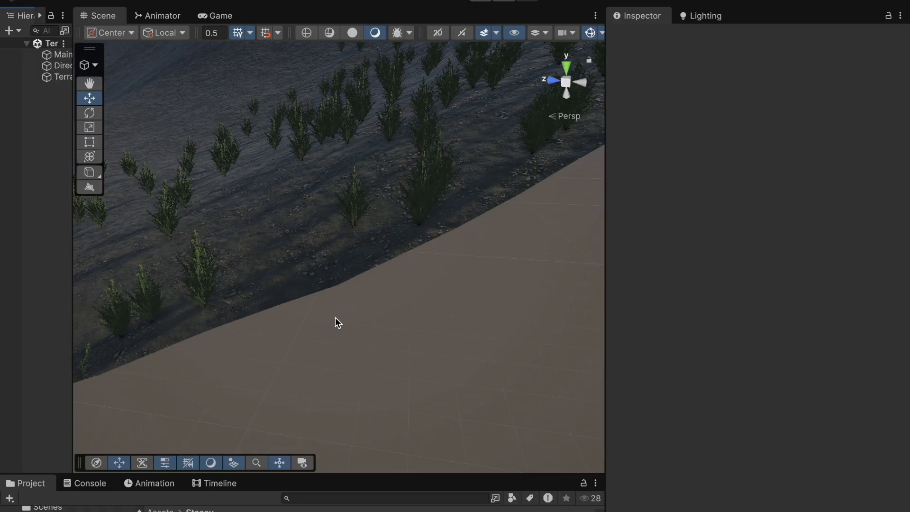
{"action": "scroll", "coordinate": [336, 321], "scroll_direction": "down", "scroll_amount": 3}
{"action": "middle_click_drag", "start_coordinate": [333, 321], "coordinate": [387, 327]}
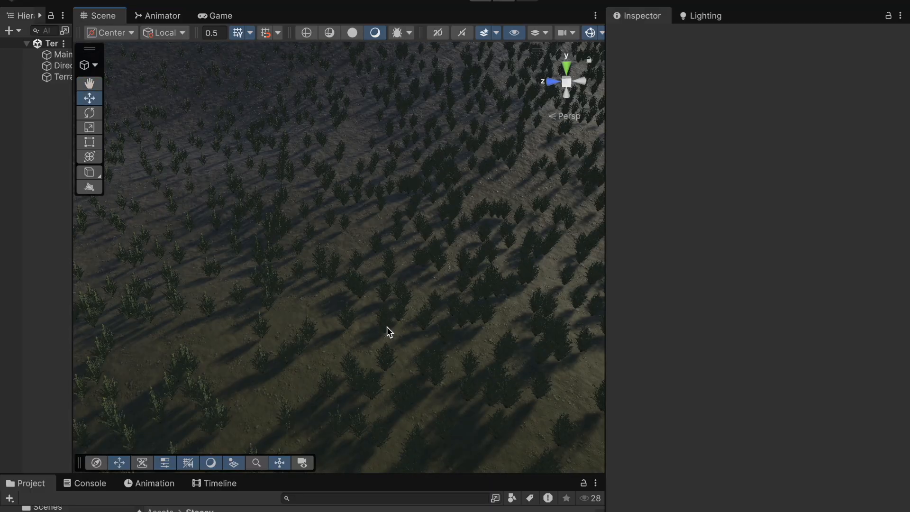
{"action": "scroll", "coordinate": [385, 327], "scroll_direction": "up", "scroll_amount": 3}
{"action": "scroll", "coordinate": [386, 328], "scroll_direction": "down", "scroll_amount": 3}
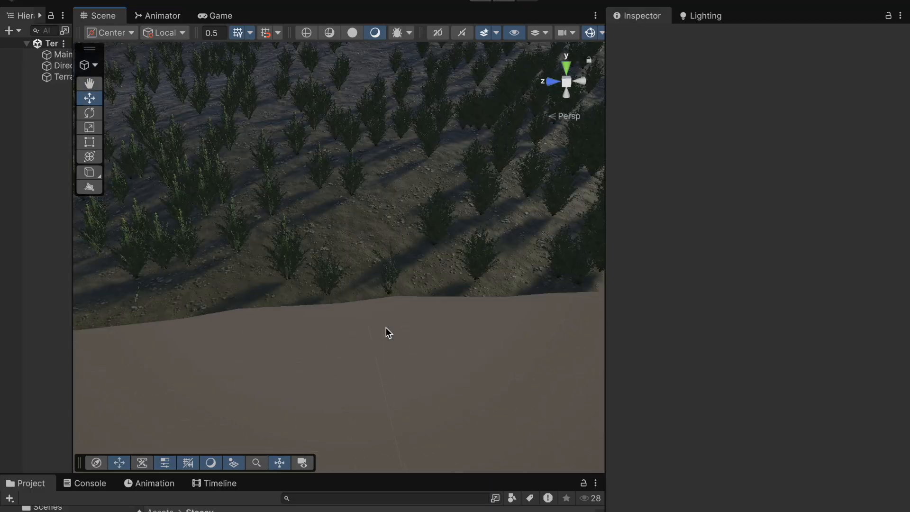
{"action": "left_click_drag", "start_coordinate": [386, 326], "coordinate": [489, 351], "text": "alt"}
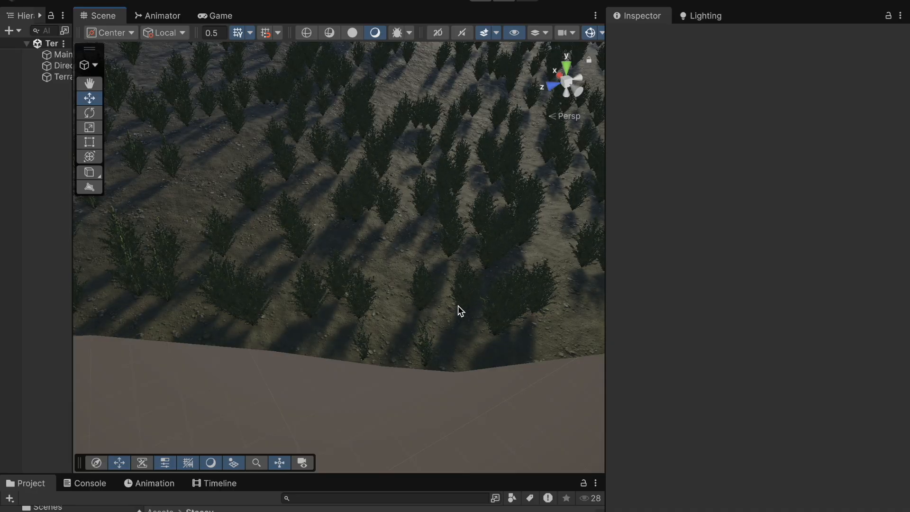
{"action": "scroll", "coordinate": [446, 298], "scroll_direction": "down", "scroll_amount": 10}
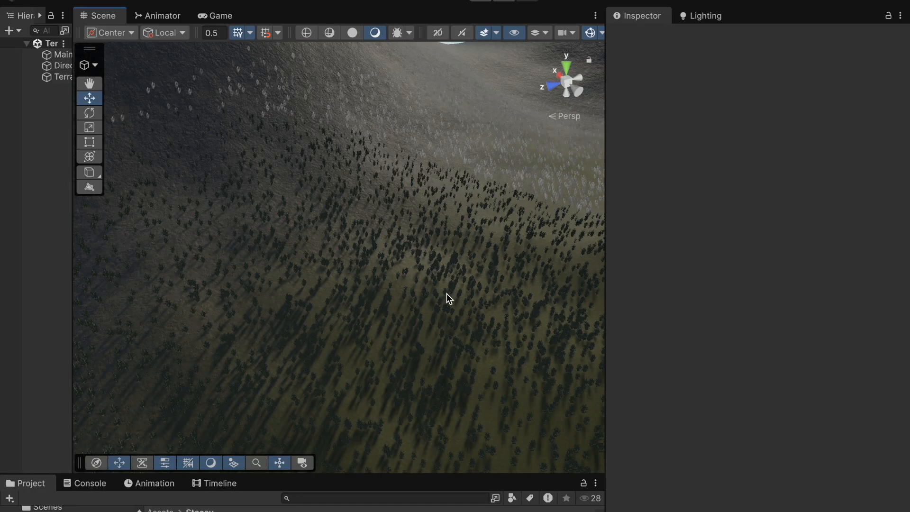
{"action": "middle_click_drag", "start_coordinate": [451, 276], "coordinate": [451, 285]}
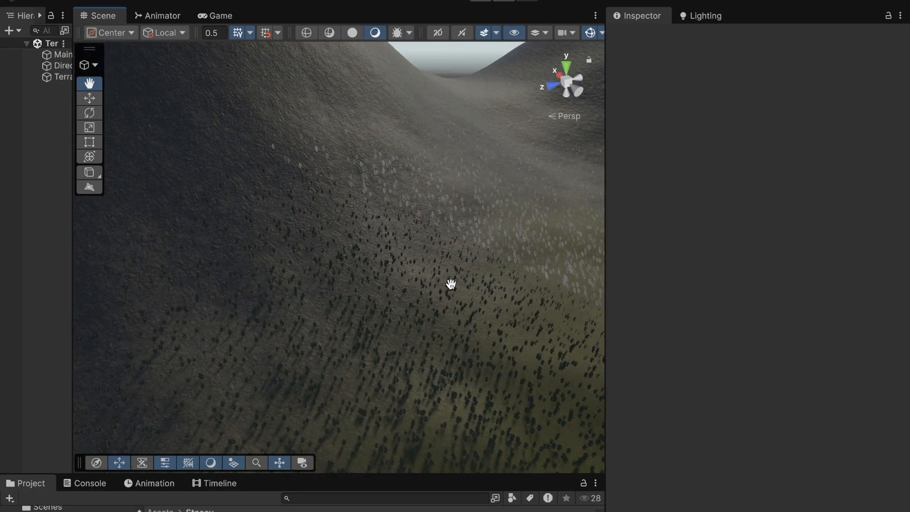
{"action": "scroll", "coordinate": [451, 284], "scroll_direction": "up", "scroll_amount": 10}
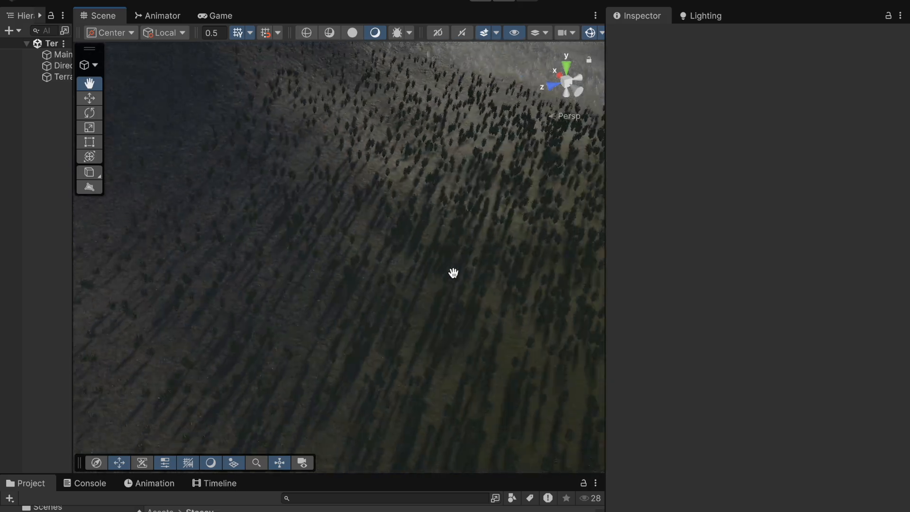
{"action": "scroll", "coordinate": [450, 273], "scroll_direction": "up", "scroll_amount": 4}
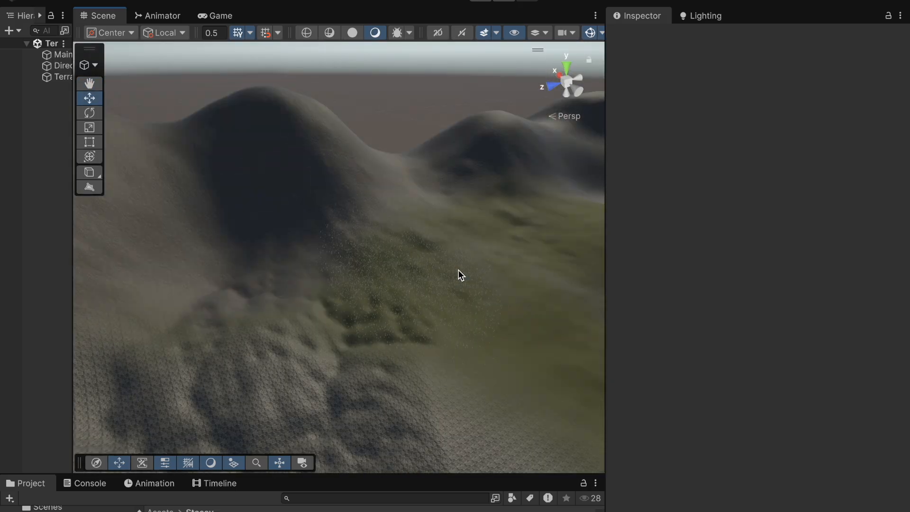
Step: Select the terrain and mass place 10000 trees without keeping existing trees
{"action": "left_click", "coordinate": [63, 78]}
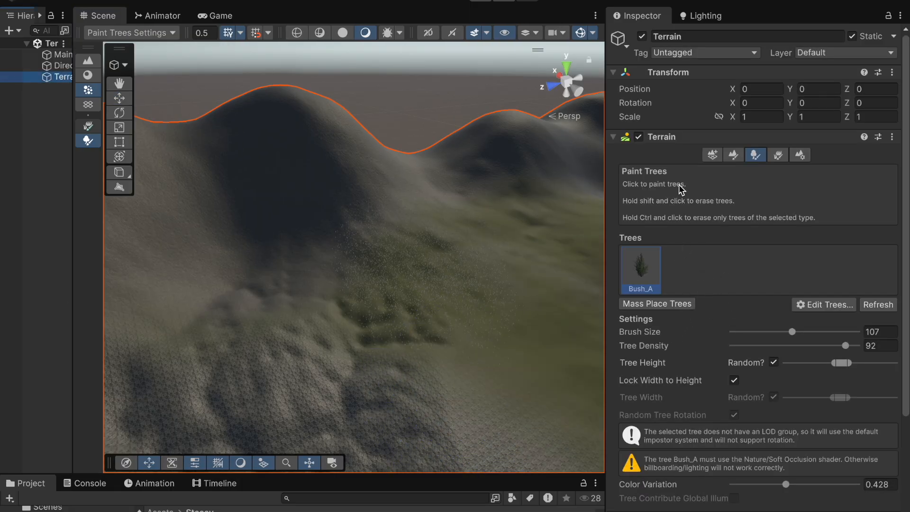
{"action": "scroll", "coordinate": [739, 271], "scroll_direction": "down", "scroll_amount": 3}
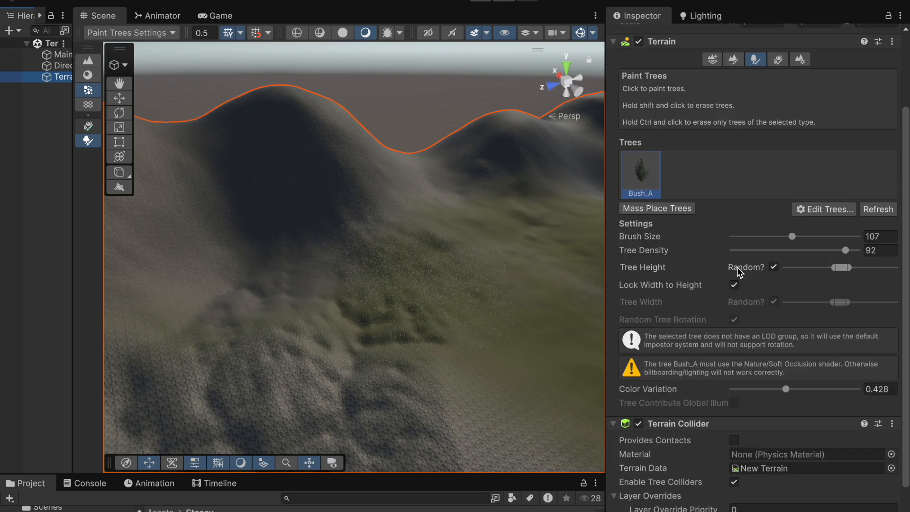
{"action": "scroll", "coordinate": [738, 267], "scroll_direction": "down", "scroll_amount": 2}
{"action": "scroll", "coordinate": [738, 268], "scroll_direction": "up", "scroll_amount": 5}
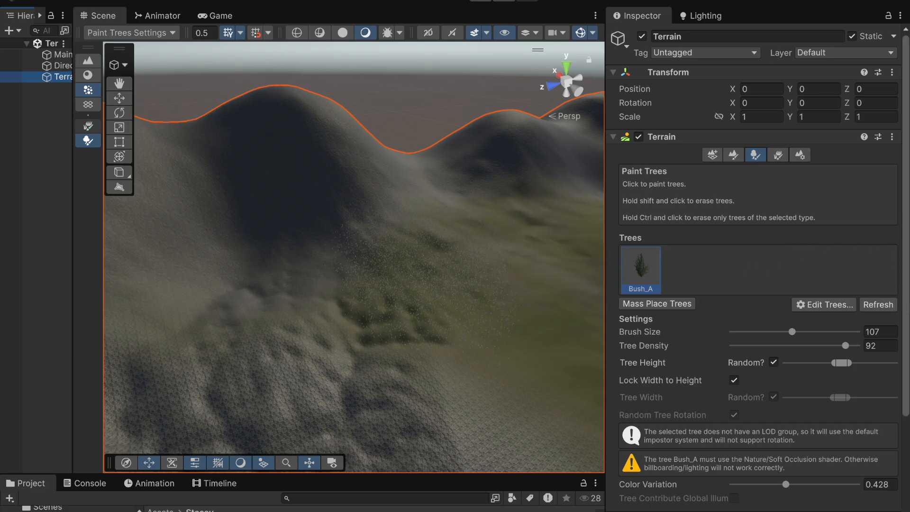
{"action": "scroll", "coordinate": [862, 377], "scroll_direction": "down", "scroll_amount": 1}
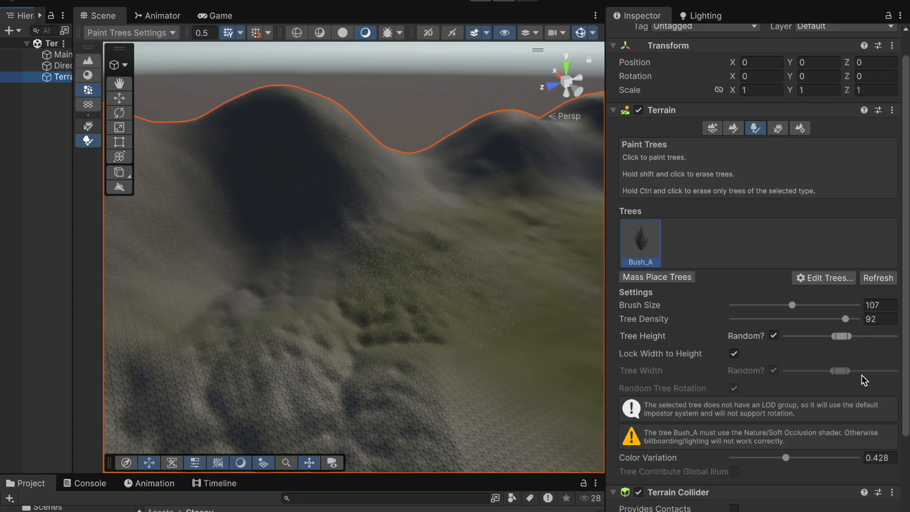
{"action": "scroll", "coordinate": [862, 379], "scroll_direction": "down", "scroll_amount": 4}
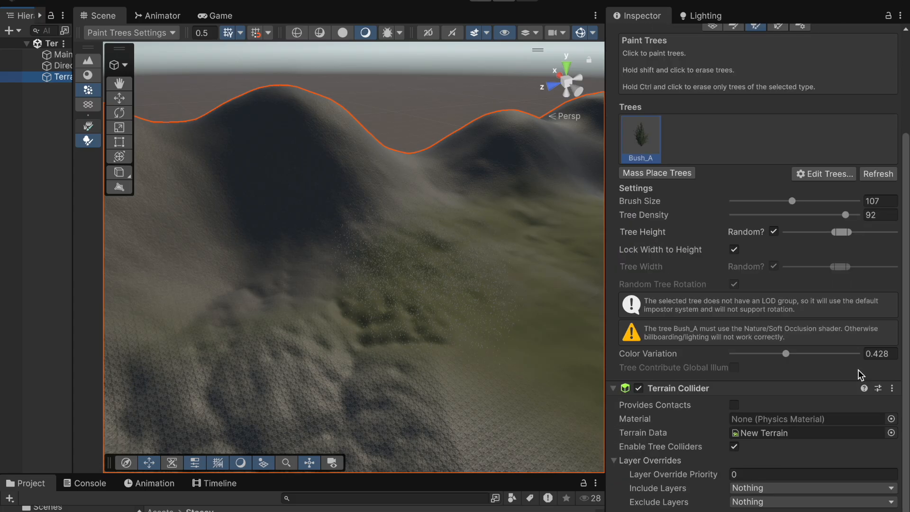
{"action": "scroll", "coordinate": [753, 350], "scroll_direction": "down", "scroll_amount": 1}
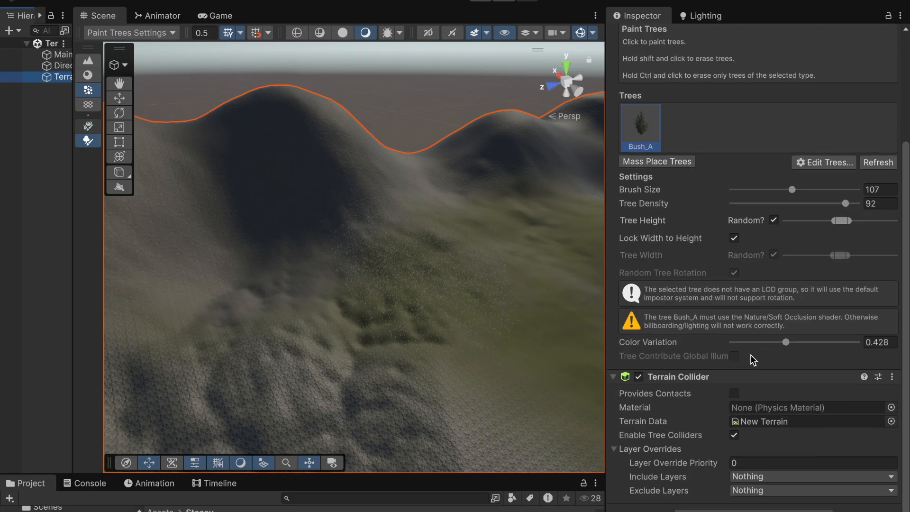
{"action": "scroll", "coordinate": [751, 355], "scroll_direction": "up", "scroll_amount": 1}
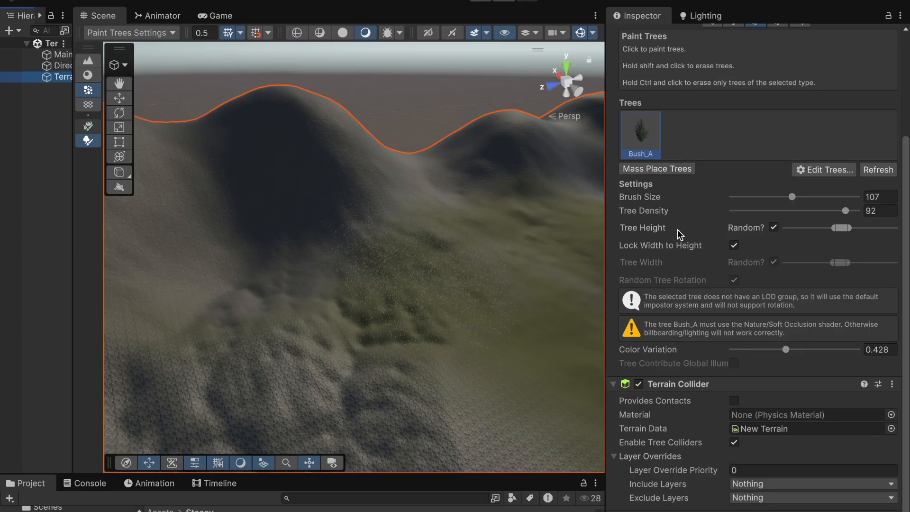
{"action": "left_click", "coordinate": [660, 168]}
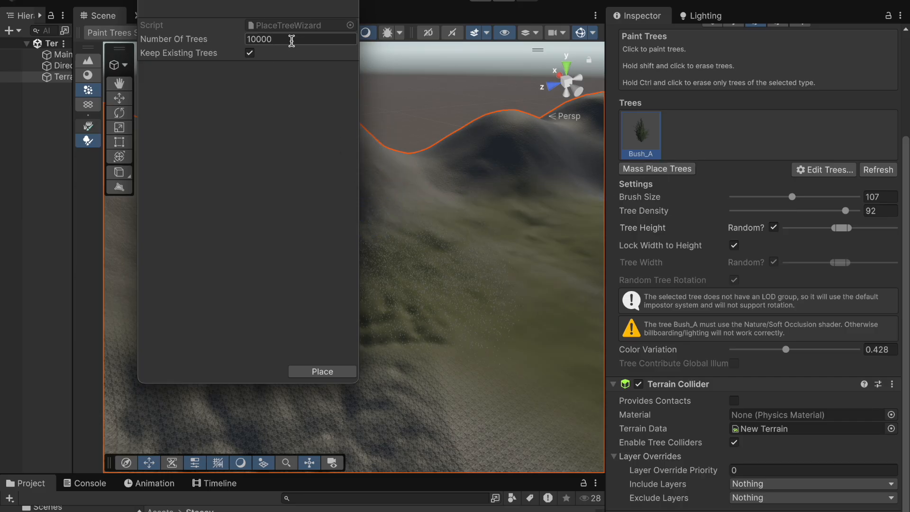
{"action": "left_click", "coordinate": [250, 54]}
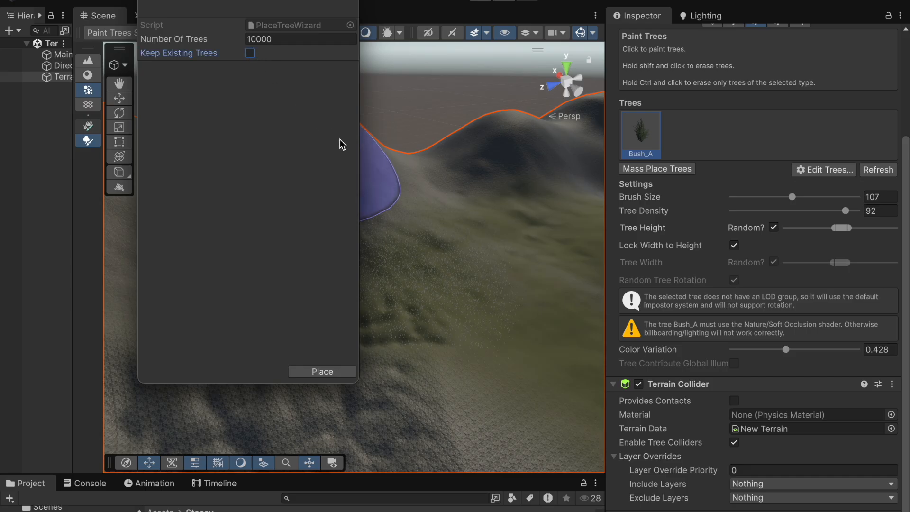
{"action": "left_click", "coordinate": [321, 371]}
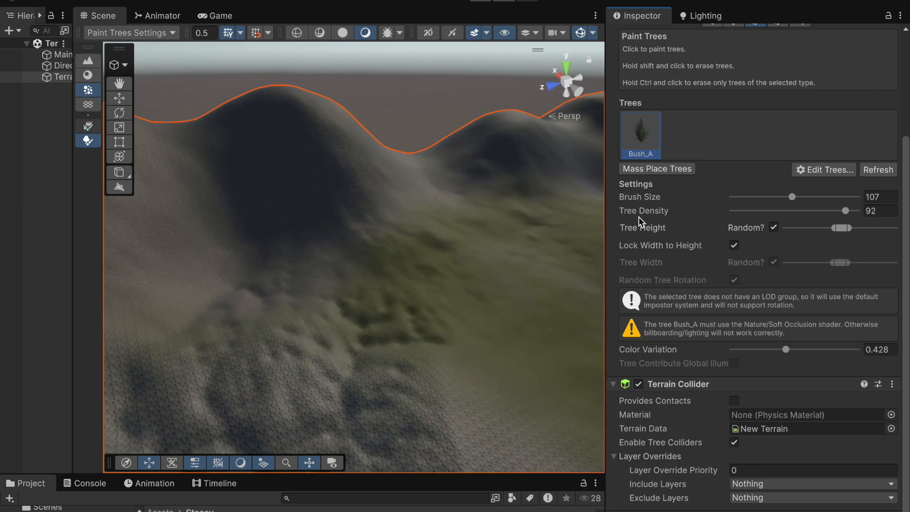
{"action": "scroll", "coordinate": [435, 355], "scroll_direction": "up", "scroll_amount": 1}
{"action": "scroll", "coordinate": [435, 360], "scroll_direction": "up", "scroll_amount": 5}
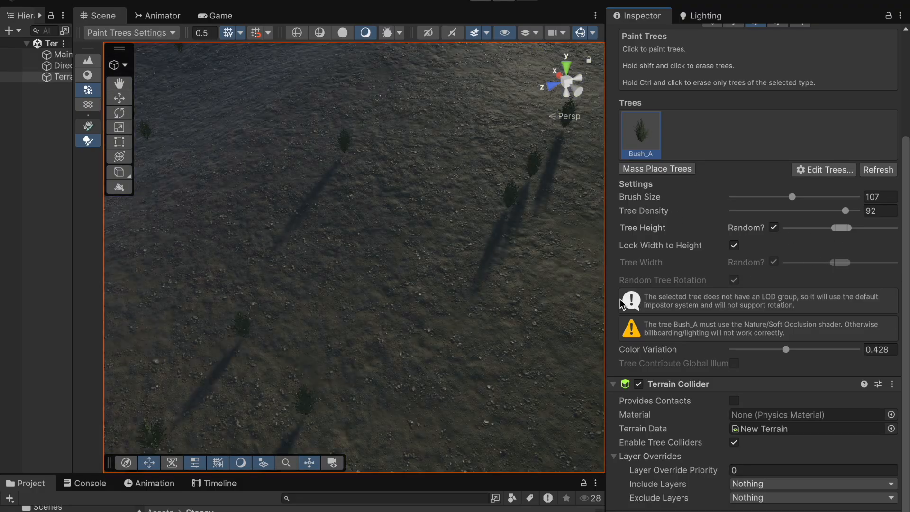
{"action": "scroll", "coordinate": [562, 310], "scroll_direction": "down", "scroll_amount": 5}
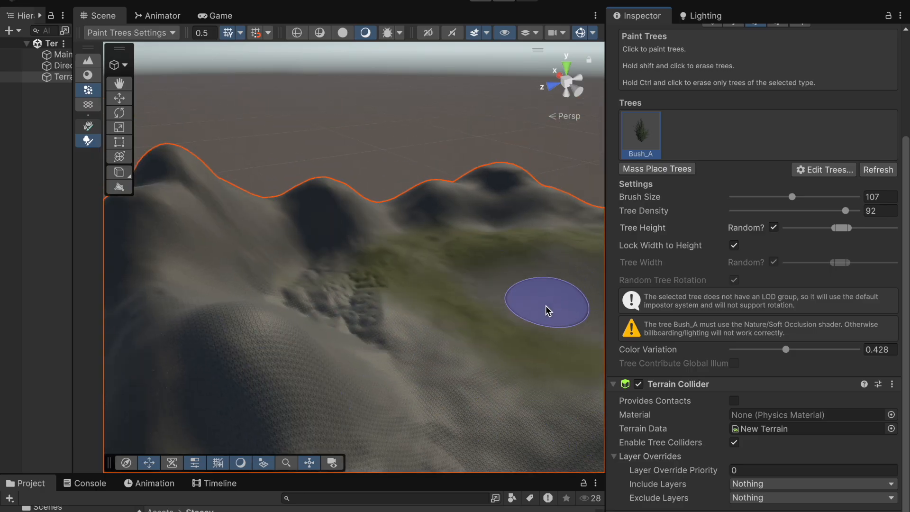
Step: Paint more Bush_A trees across the terrain's slopes and grassy lowland
{"action": "middle_click_drag", "start_coordinate": [546, 307], "coordinate": [554, 299]}
{"action": "scroll", "coordinate": [556, 285], "scroll_direction": "up", "scroll_amount": 10}
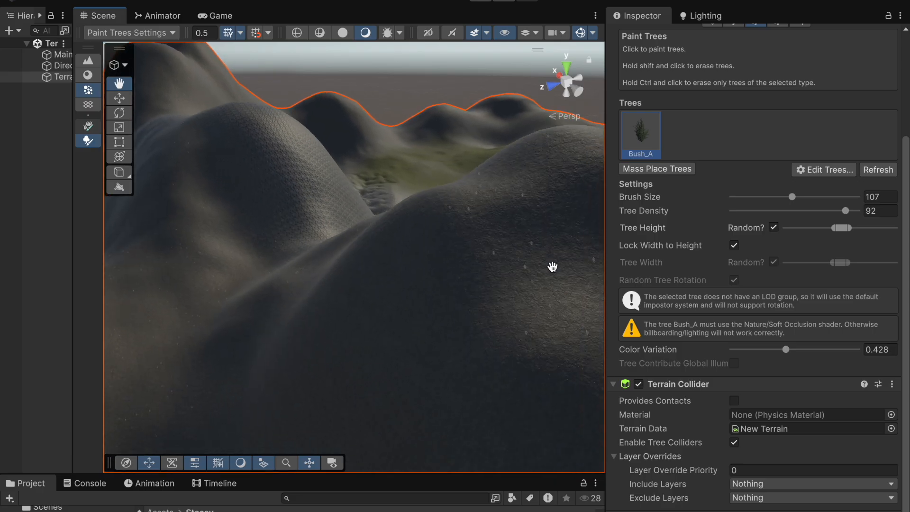
{"action": "scroll", "coordinate": [544, 263], "scroll_direction": "down", "scroll_amount": 5}
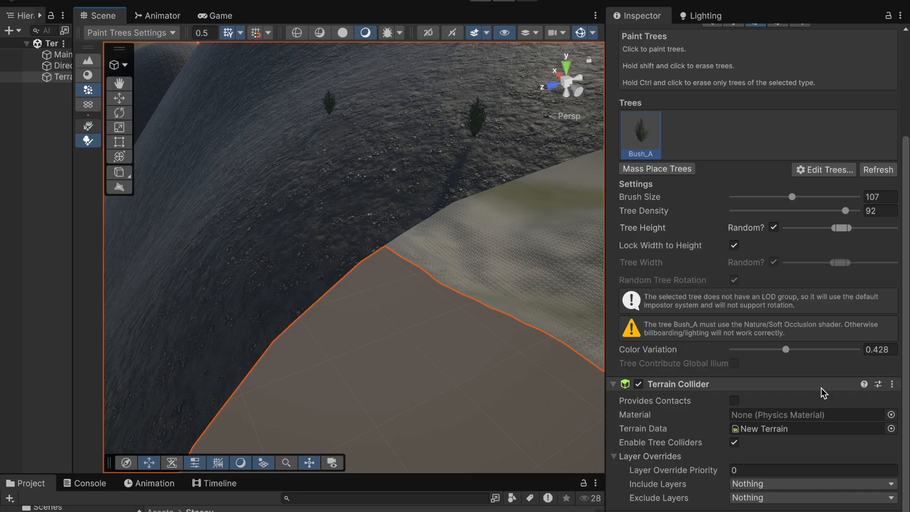
{"action": "scroll", "coordinate": [455, 257], "scroll_direction": "down", "scroll_amount": 10}
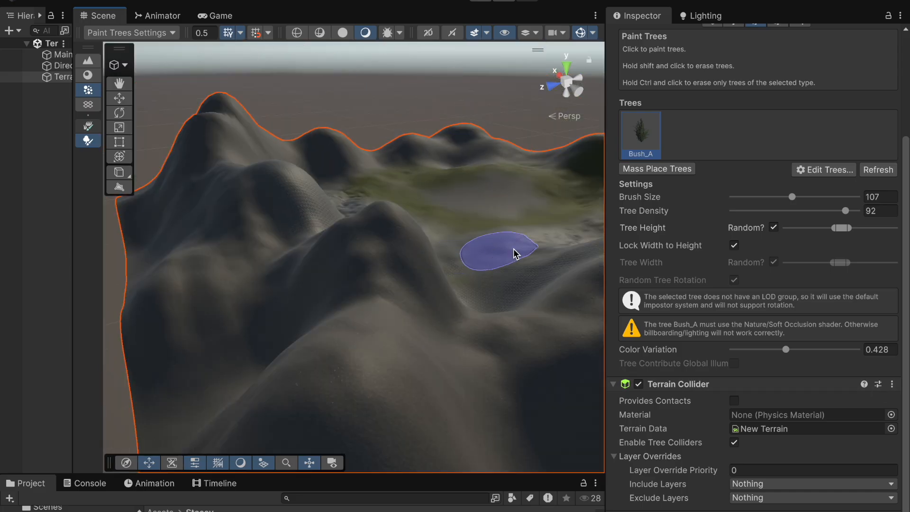
{"action": "left_click_drag", "start_coordinate": [499, 306], "coordinate": [459, 323], "text": "alt"}
{"action": "middle_click_drag", "start_coordinate": [462, 325], "coordinate": [392, 335]}
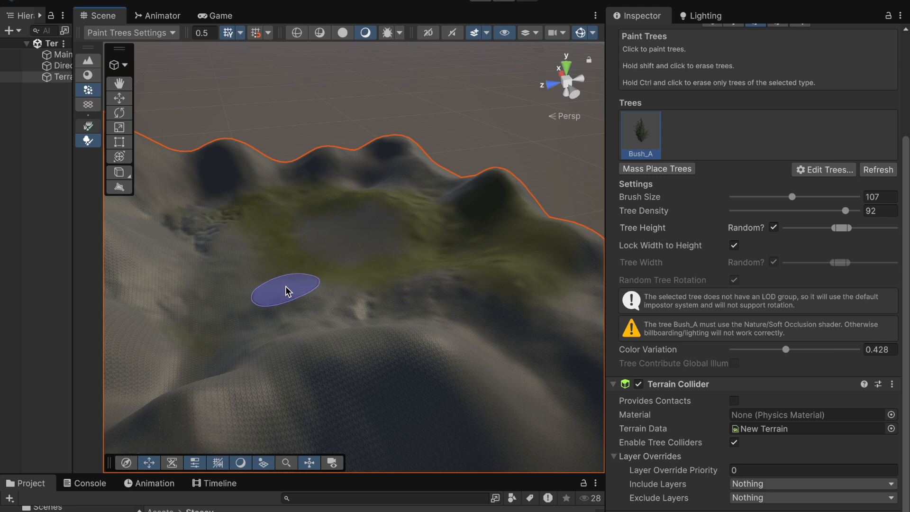
Step: Paint a bush stroke up close on the terrain and undo it
{"action": "scroll", "coordinate": [289, 284], "scroll_direction": "up", "scroll_amount": 2}
{"action": "scroll", "coordinate": [288, 284], "scroll_direction": "up", "scroll_amount": 3}
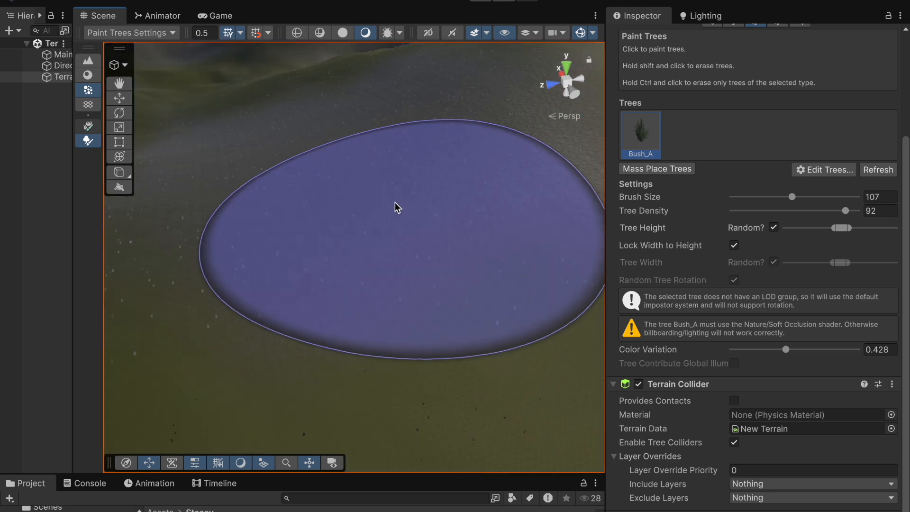
{"action": "mouse_move", "coordinate": [337, 252]}
{"action": "left_mouse_down"}
{"action": "mouse_move", "coordinate": [445, 229]}
{"action": "mouse_move", "coordinate": [423, 236]}
{"action": "left_mouse_up"}
{"action": "key", "text": "ctrl+z"}
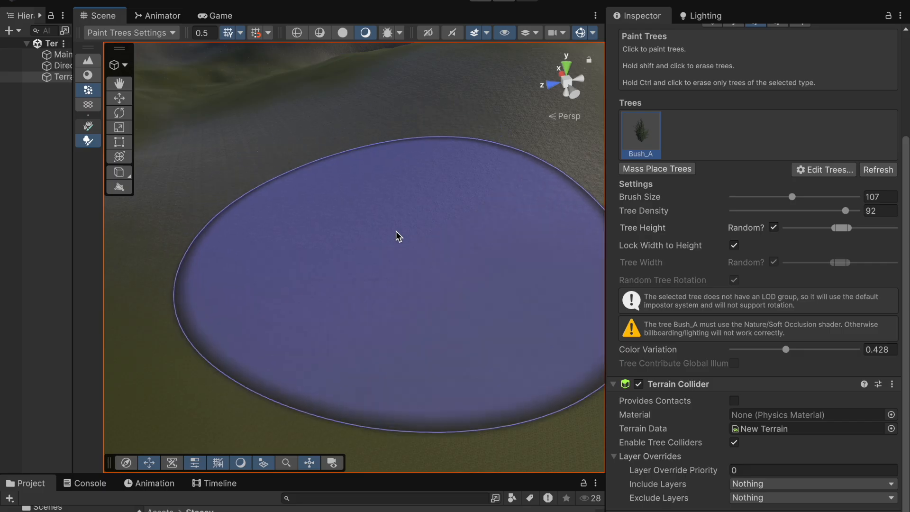
Step: Switch the terrain tool to Paint Details
{"action": "scroll", "coordinate": [395, 229], "scroll_direction": "down", "scroll_amount": 10}
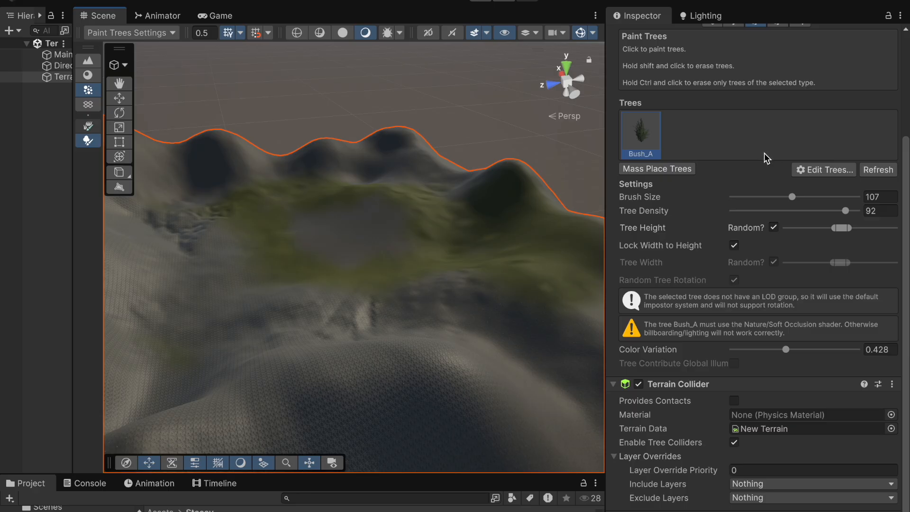
{"action": "scroll", "coordinate": [766, 152], "scroll_direction": "up", "scroll_amount": 5}
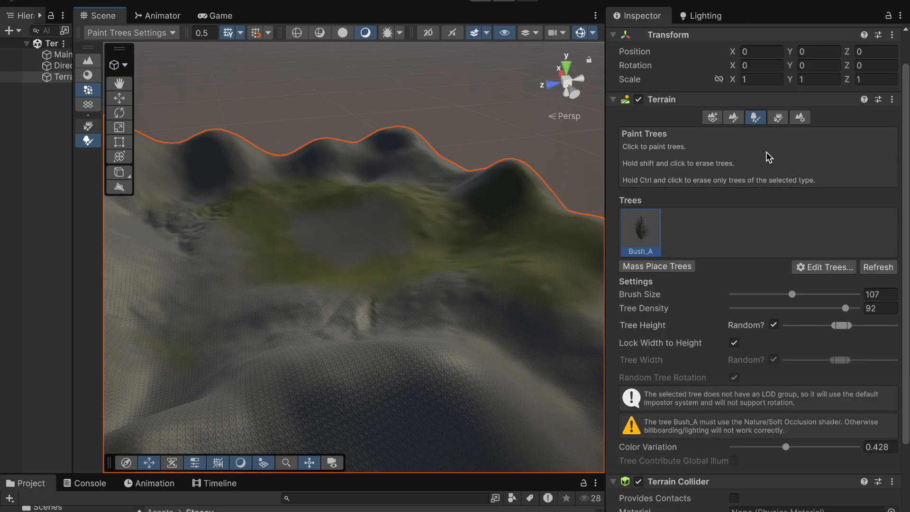
{"action": "left_click", "coordinate": [779, 118]}
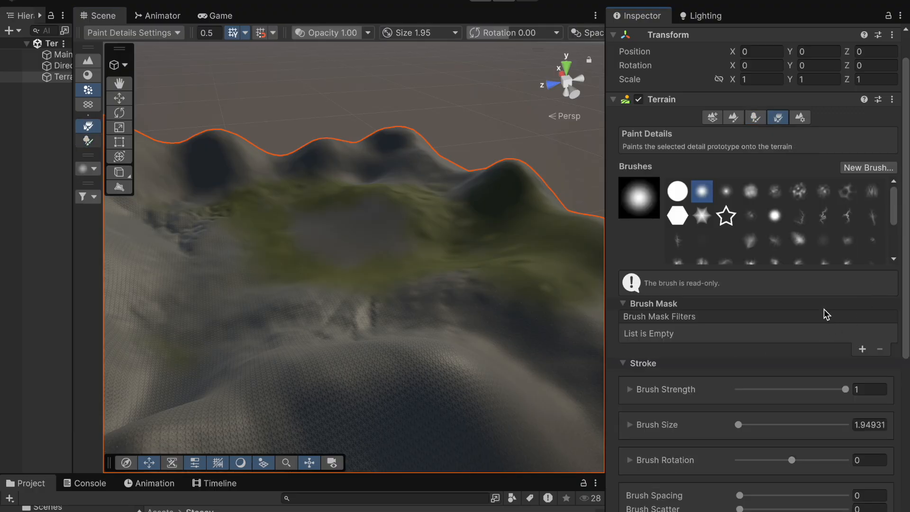
Step: Add a new Grass Texture detail to the paint details list
{"action": "scroll", "coordinate": [797, 329], "scroll_direction": "down", "scroll_amount": 8}
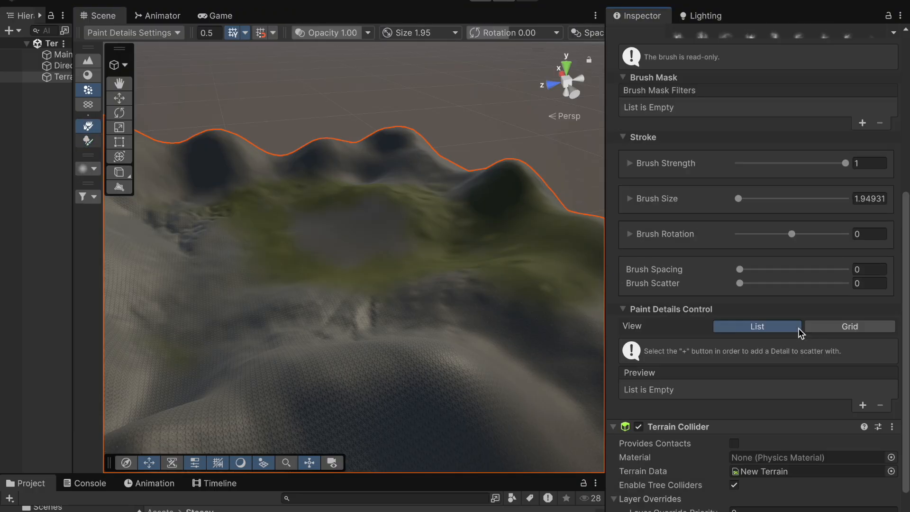
{"action": "scroll", "coordinate": [799, 328], "scroll_direction": "down", "scroll_amount": 2}
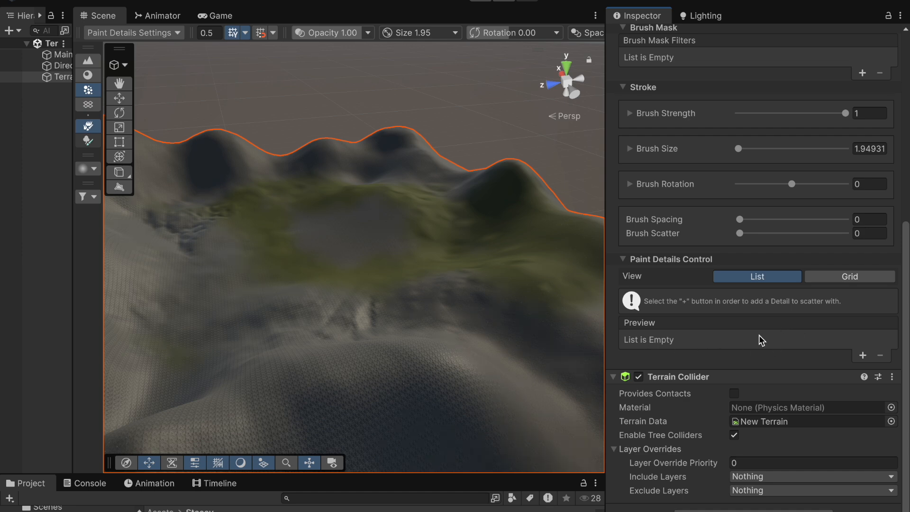
{"action": "left_click", "coordinate": [862, 356]}
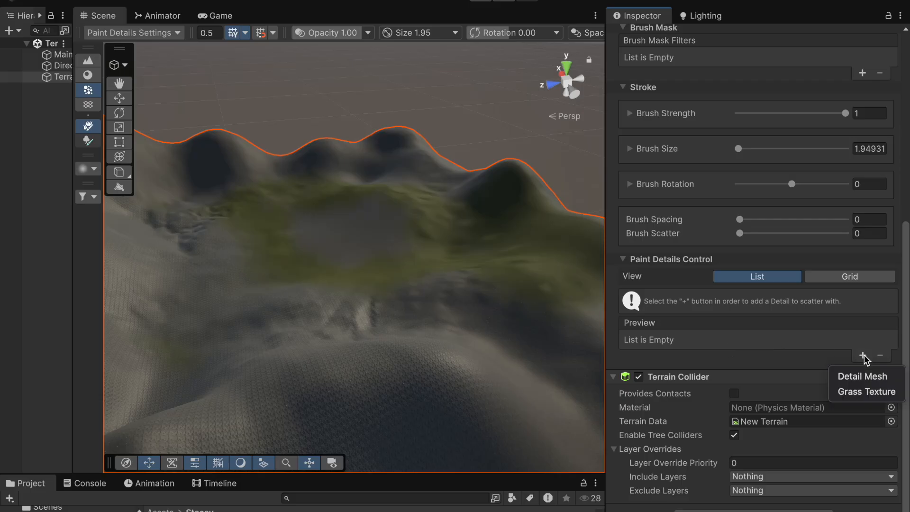
{"action": "left_click", "coordinate": [863, 391]}
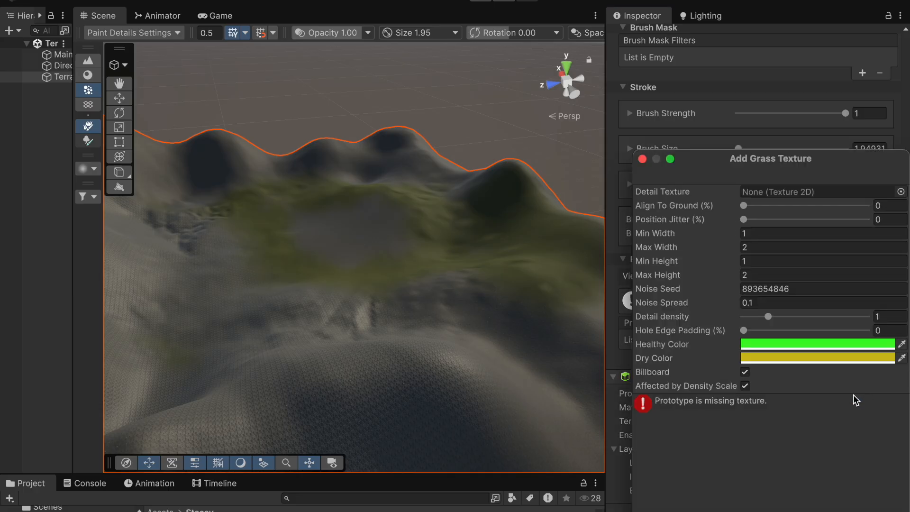
Step: Set the grass detail texture to Grass_A_BaseColor and add the detail
{"action": "left_click", "coordinate": [901, 192]}
{"action": "scroll", "coordinate": [789, 311], "scroll_direction": "down", "scroll_amount": 3}
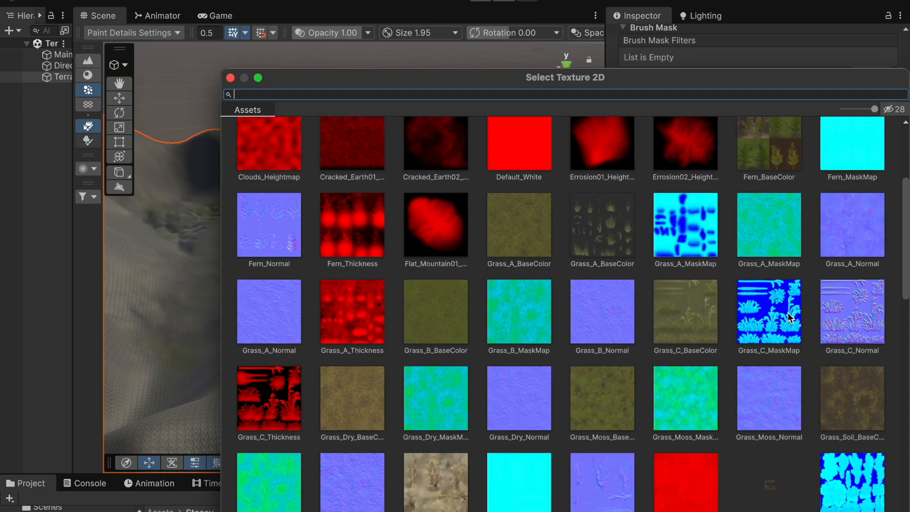
{"action": "scroll", "coordinate": [788, 312], "scroll_direction": "down", "scroll_amount": 1}
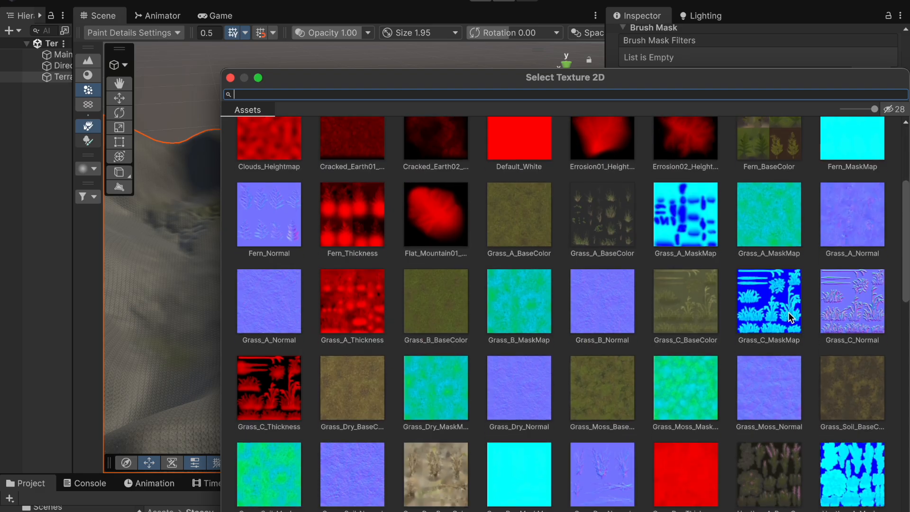
{"action": "scroll", "coordinate": [788, 312], "scroll_direction": "down", "scroll_amount": 2}
{"action": "scroll", "coordinate": [789, 312], "scroll_direction": "down", "scroll_amount": 1}
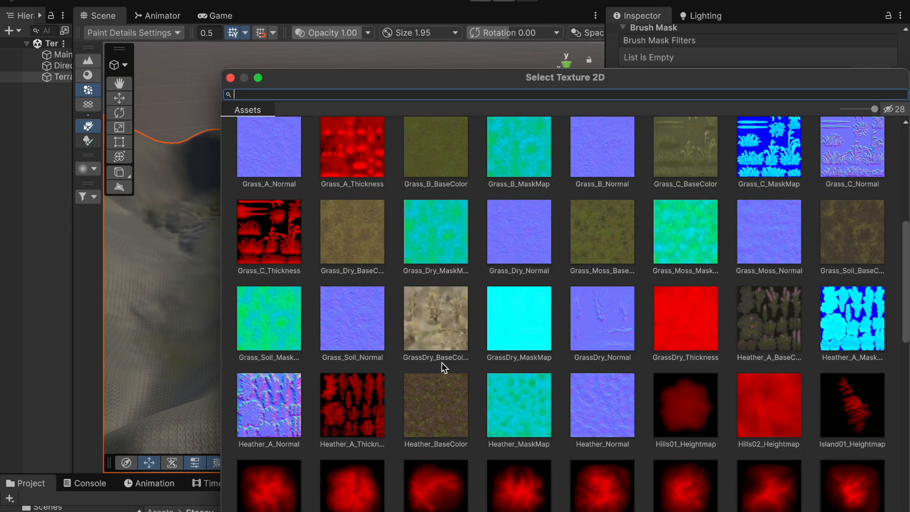
{"action": "scroll", "coordinate": [442, 363], "scroll_direction": "down", "scroll_amount": 5}
{"action": "scroll", "coordinate": [445, 365], "scroll_direction": "down", "scroll_amount": 5}
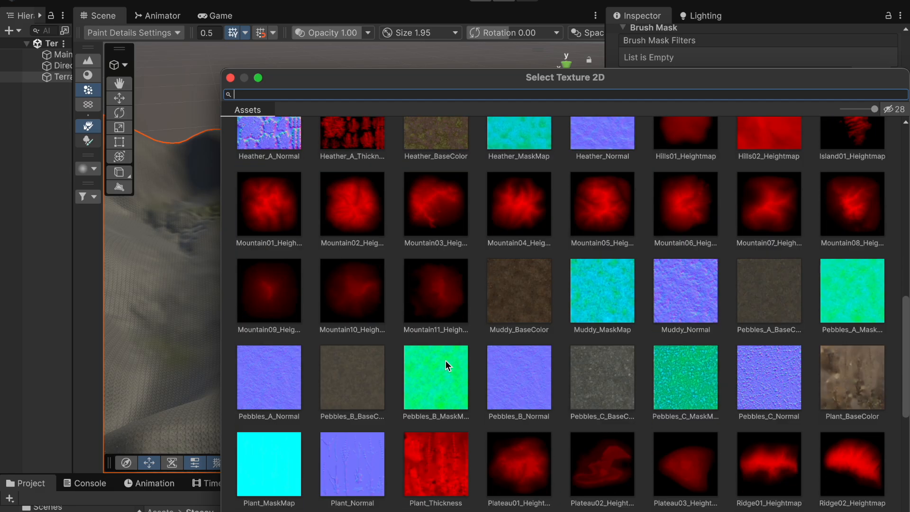
{"action": "scroll", "coordinate": [446, 364], "scroll_direction": "down", "scroll_amount": 3}
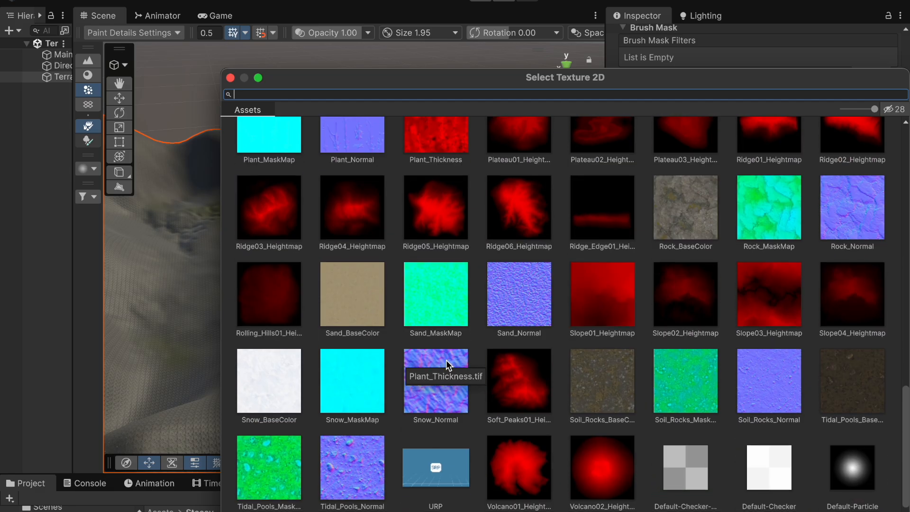
{"action": "scroll", "coordinate": [446, 359], "scroll_direction": "down", "scroll_amount": 2}
{"action": "scroll", "coordinate": [447, 359], "scroll_direction": "up", "scroll_amount": 7}
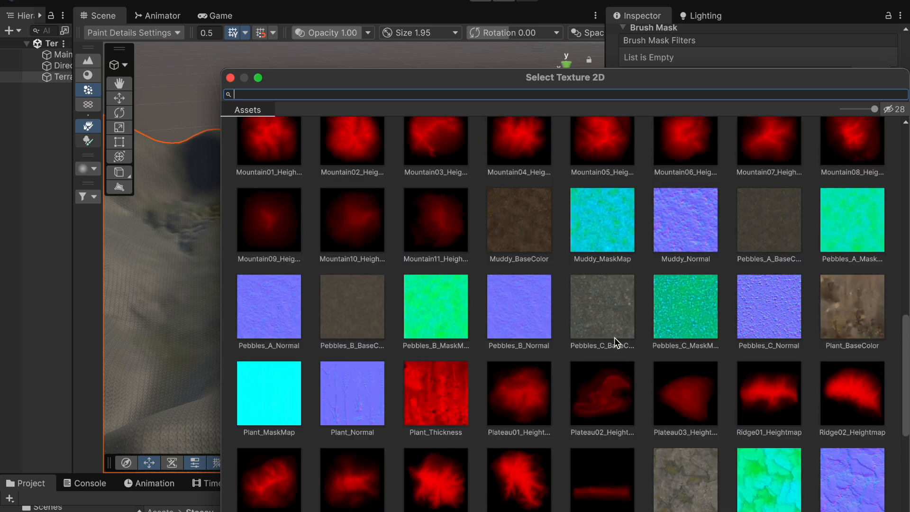
{"action": "scroll", "coordinate": [615, 337], "scroll_direction": "up", "scroll_amount": 3}
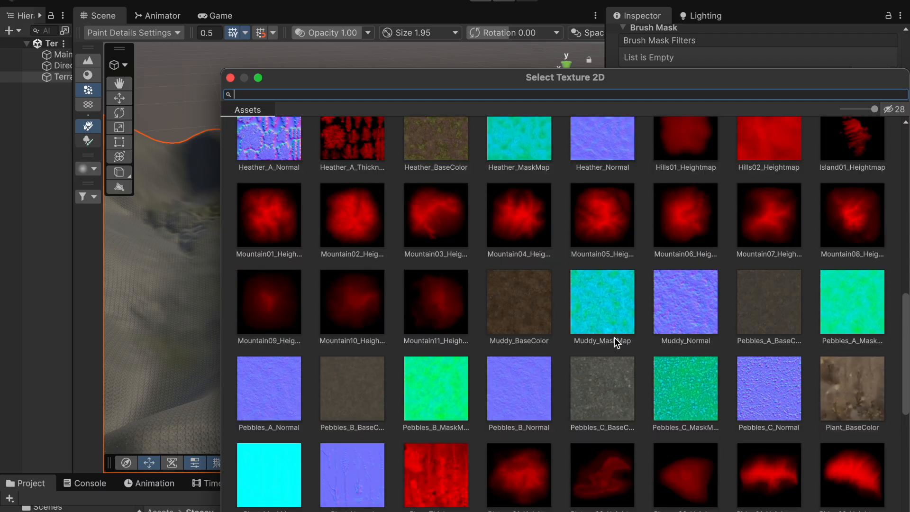
{"action": "scroll", "coordinate": [614, 338], "scroll_direction": "up", "scroll_amount": 4}
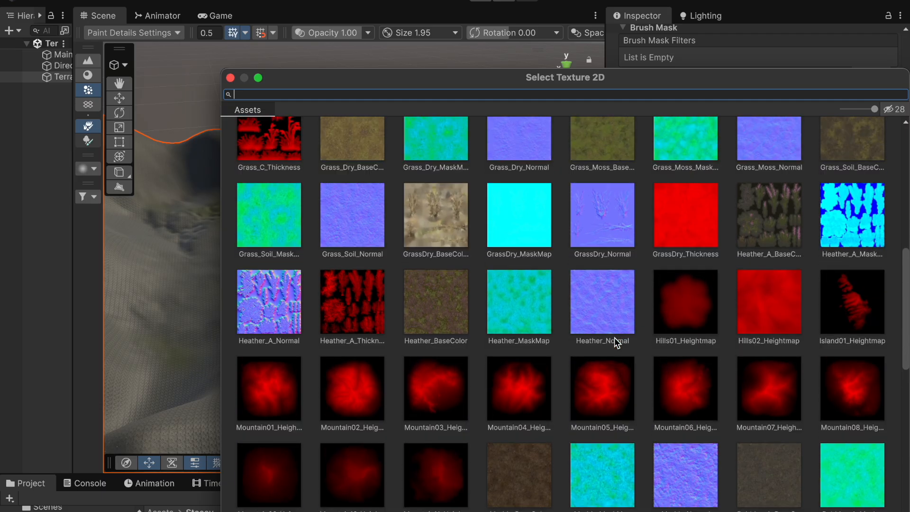
{"action": "scroll", "coordinate": [615, 338], "scroll_direction": "up", "scroll_amount": 7}
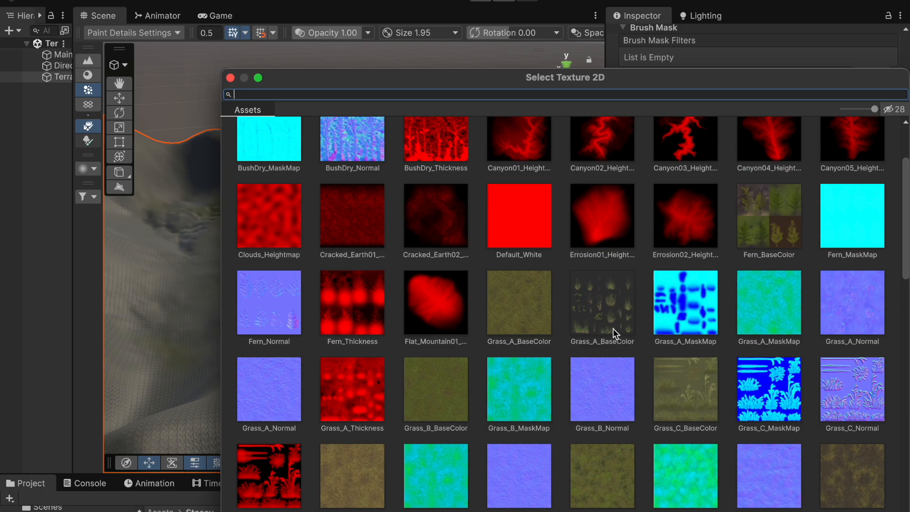
{"action": "scroll", "coordinate": [613, 329], "scroll_direction": "up", "scroll_amount": 1}
{"action": "scroll", "coordinate": [612, 329], "scroll_direction": "up", "scroll_amount": 2}
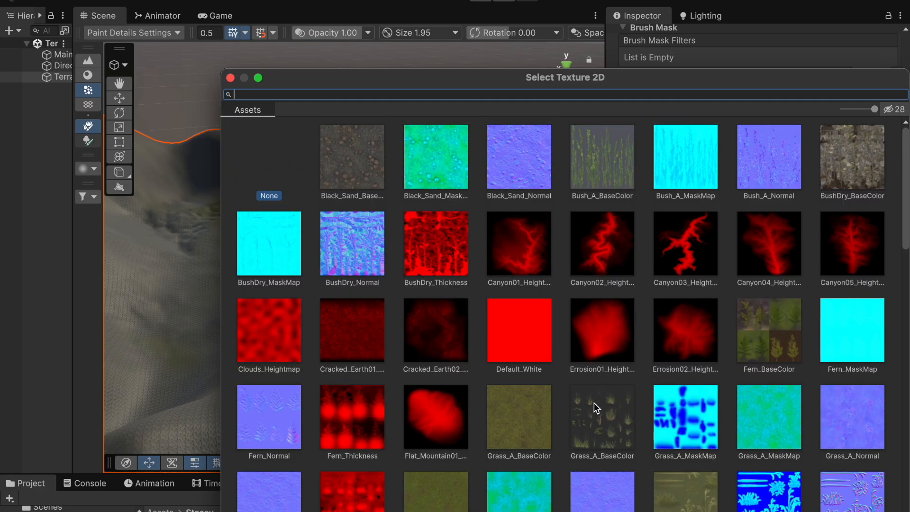
{"action": "double_click", "coordinate": [613, 415]}
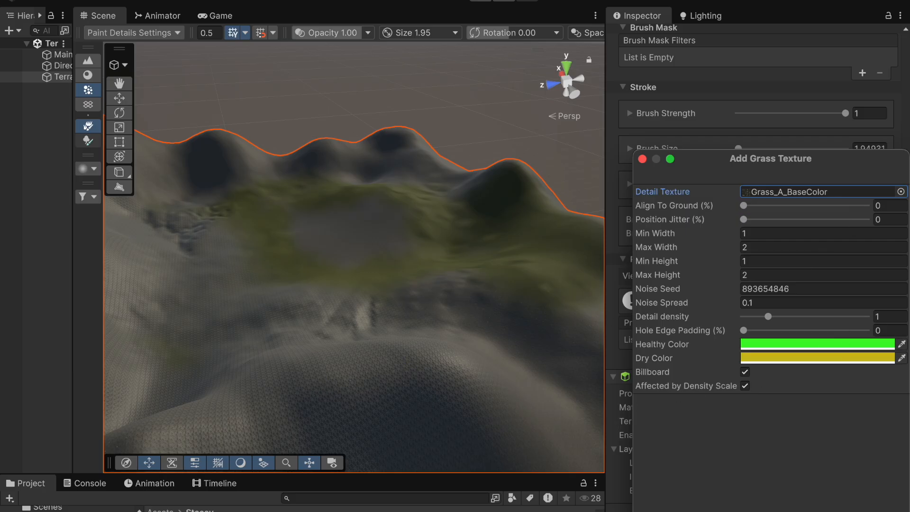
{"action": "left_click", "coordinate": [886, 511]}
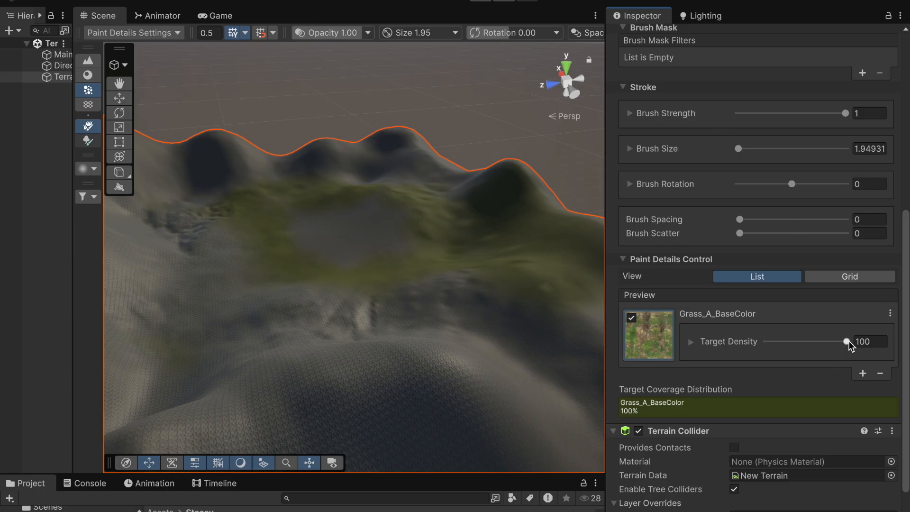
Step: Set the detail brush size to about 347 and paint grass onto the terrain
{"action": "left_click_drag", "start_coordinate": [847, 342], "coordinate": [888, 330]}
{"action": "left_click_drag", "start_coordinate": [739, 149], "coordinate": [812, 148]}
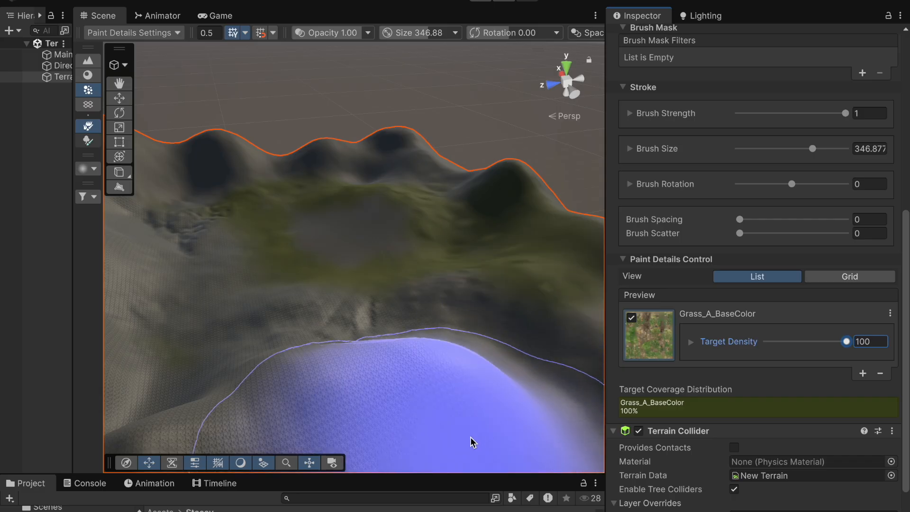
{"action": "mouse_move", "coordinate": [502, 398]}
{"action": "left_mouse_down"}
{"action": "mouse_move", "coordinate": [490, 386]}
{"action": "mouse_move", "coordinate": [504, 385]}
{"action": "mouse_move", "coordinate": [492, 385]}
{"action": "left_mouse_up"}
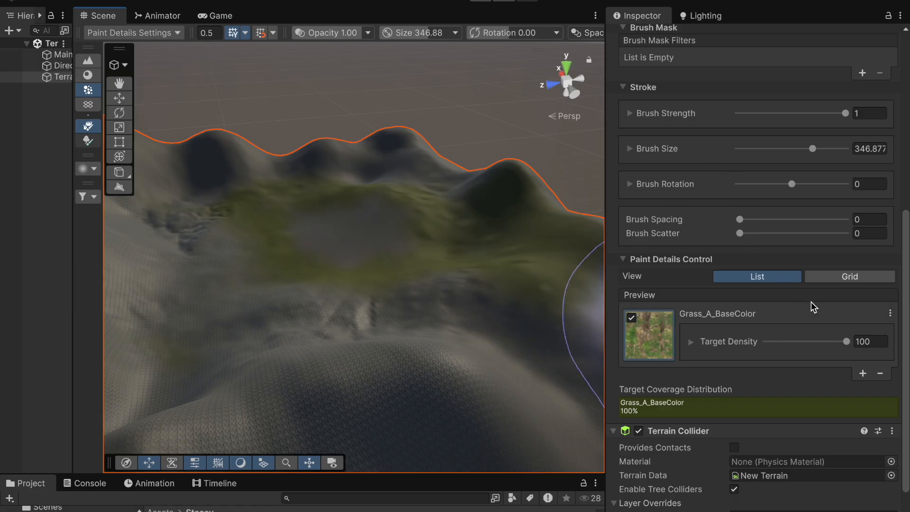
Step: Zoom in on the painted grass and reduce the detail brush size to about 1.95
{"action": "scroll", "coordinate": [761, 372], "scroll_direction": "down", "scroll_amount": 2}
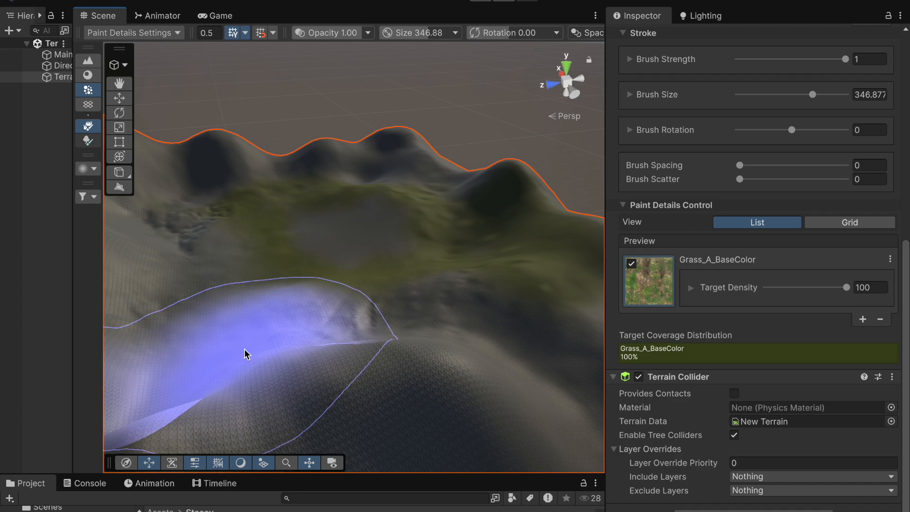
{"action": "scroll", "coordinate": [244, 354], "scroll_direction": "up", "scroll_amount": 10}
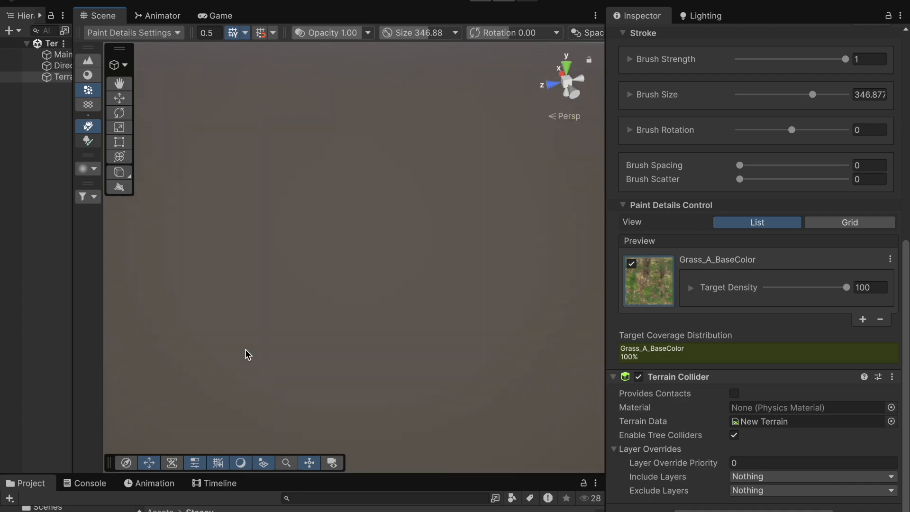
{"action": "scroll", "coordinate": [247, 353], "scroll_direction": "down", "scroll_amount": 10}
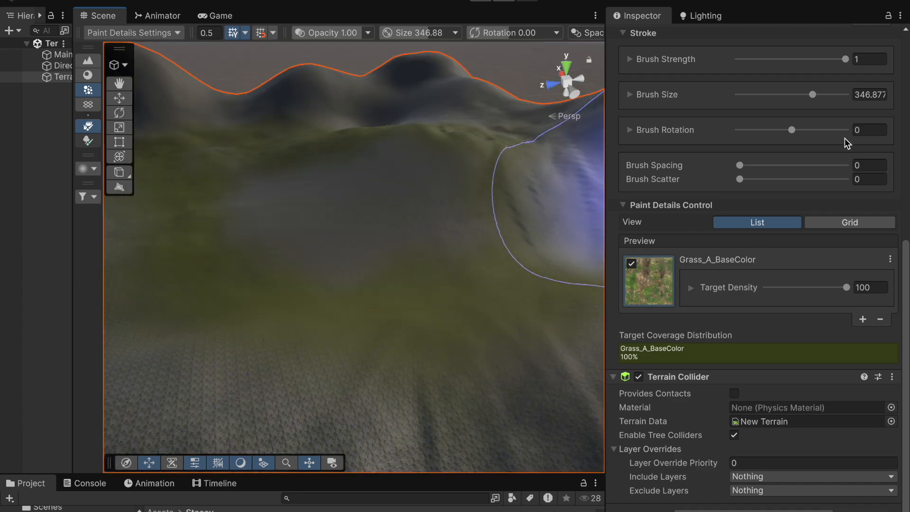
{"action": "scroll", "coordinate": [434, 345], "scroll_direction": "up", "scroll_amount": 5}
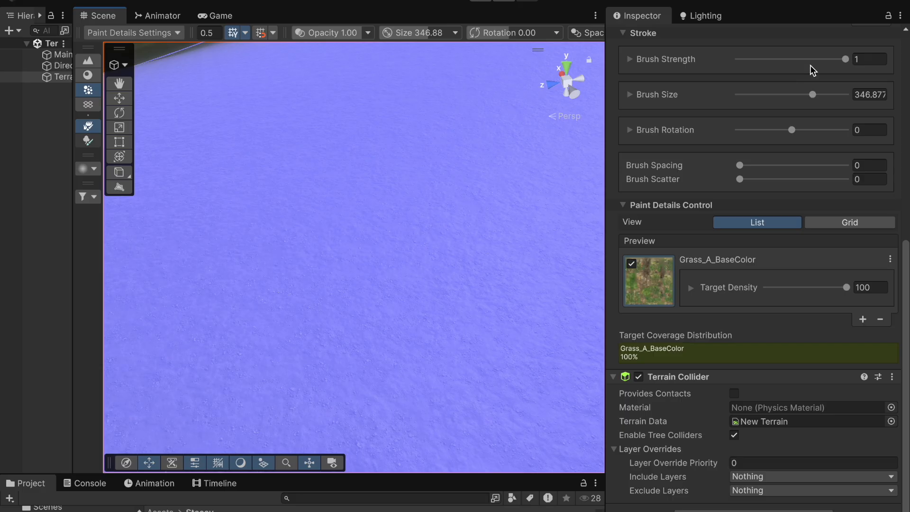
{"action": "left_click_drag", "start_coordinate": [809, 99], "coordinate": [746, 106]}
{"action": "scroll", "coordinate": [479, 295], "scroll_direction": "down", "scroll_amount": 10}
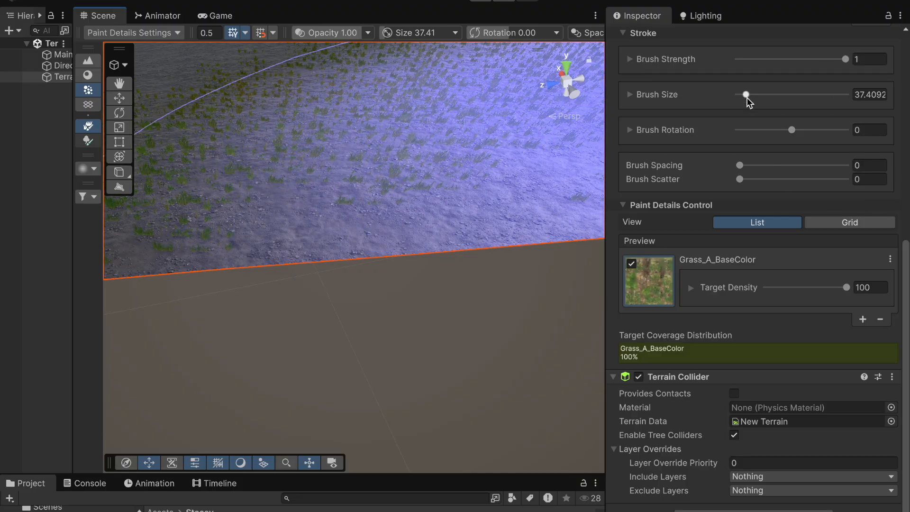
{"action": "left_click_drag", "start_coordinate": [746, 98], "coordinate": [733, 97]}
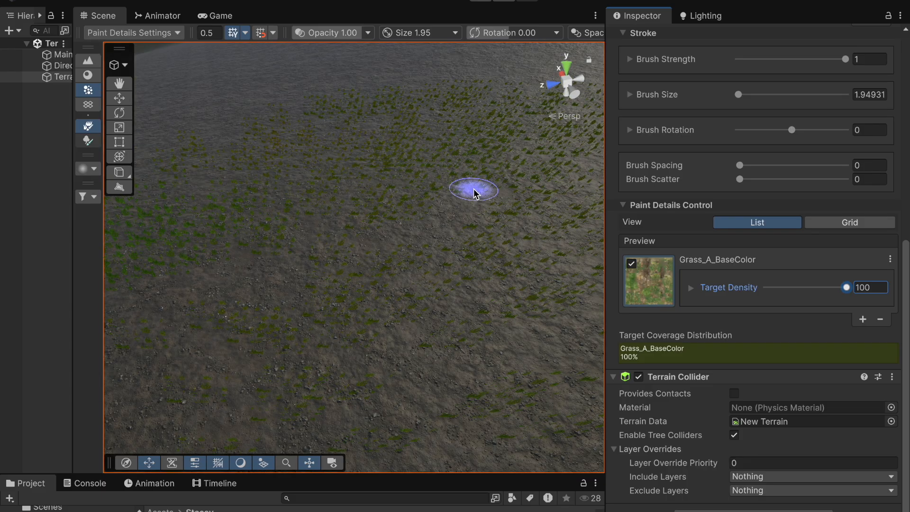
Step: Orbit and zoom around the terrain to examine the painted grass, then deselect the terrain
{"action": "right_click_drag", "start_coordinate": [473, 189], "coordinate": [529, 124]}
{"action": "middle_click_drag", "start_coordinate": [485, 245], "coordinate": [484, 237]}
{"action": "scroll", "coordinate": [484, 237], "scroll_direction": "up", "scroll_amount": 4}
{"action": "scroll", "coordinate": [477, 245], "scroll_direction": "up", "scroll_amount": 3}
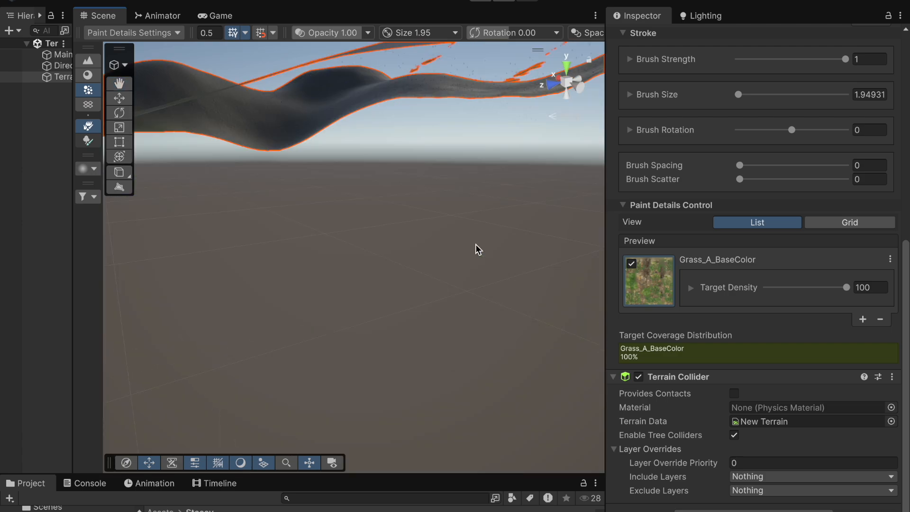
{"action": "scroll", "coordinate": [478, 249], "scroll_direction": "down", "scroll_amount": 3}
{"action": "scroll", "coordinate": [475, 246], "scroll_direction": "up", "scroll_amount": 4}
{"action": "scroll", "coordinate": [476, 246], "scroll_direction": "down", "scroll_amount": 3}
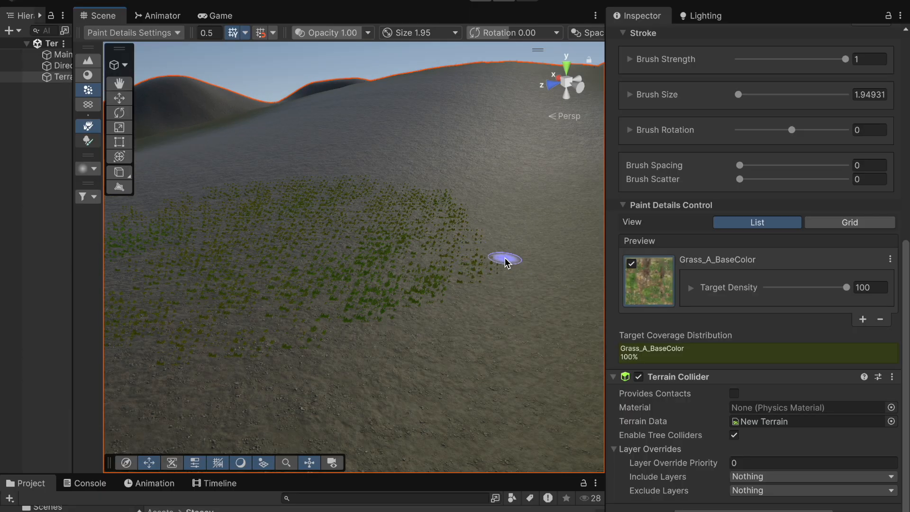
{"action": "left_click", "coordinate": [40, 247]}
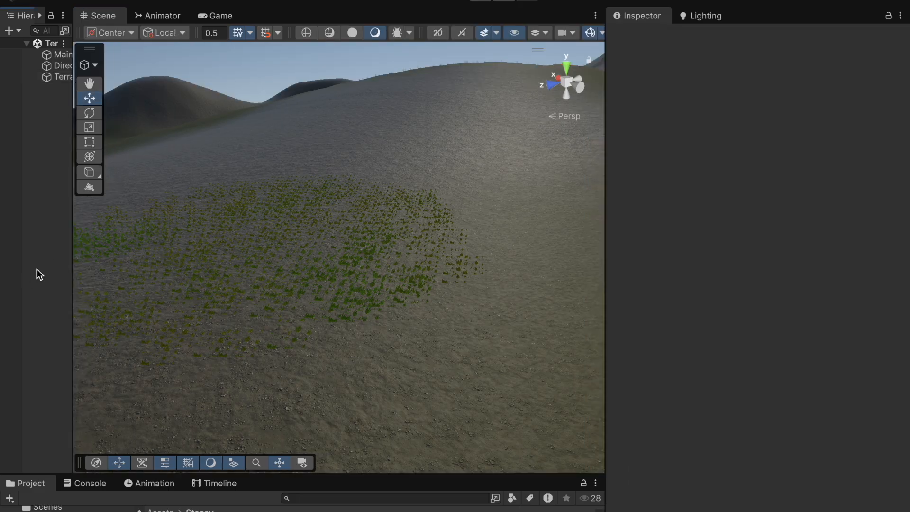
Step: Create a 3D cube object and raise it slightly above the terrain
{"action": "right_click", "coordinate": [37, 270]}
{"action": "mouse_move", "coordinate": [101, 322]}
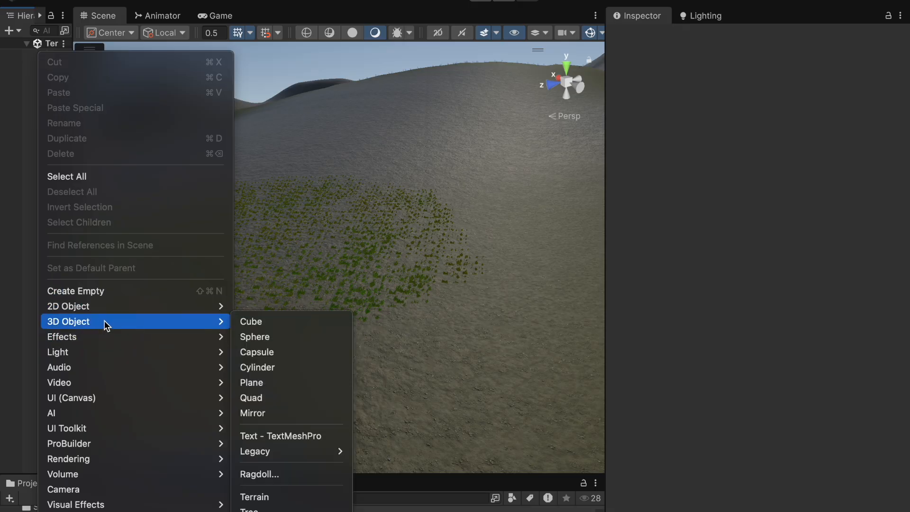
{"action": "left_click", "coordinate": [262, 320]}
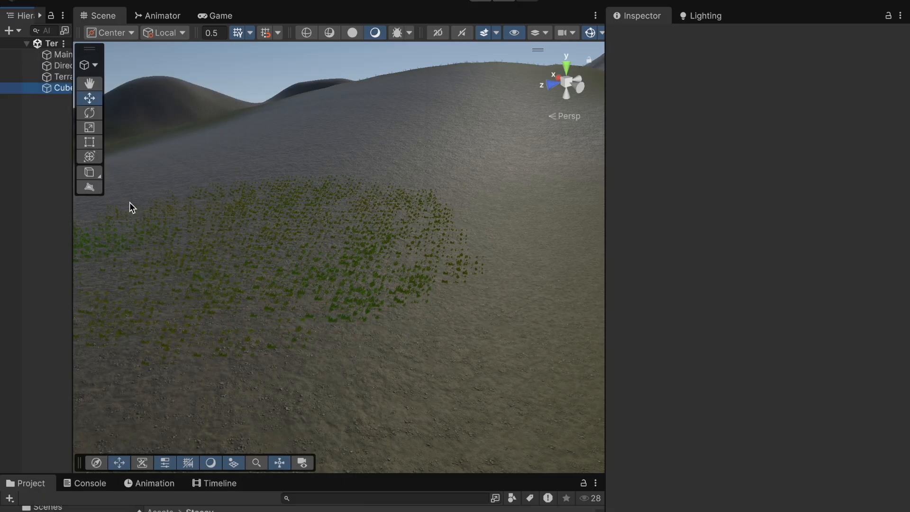
{"action": "left_click", "coordinate": [68, 89]}
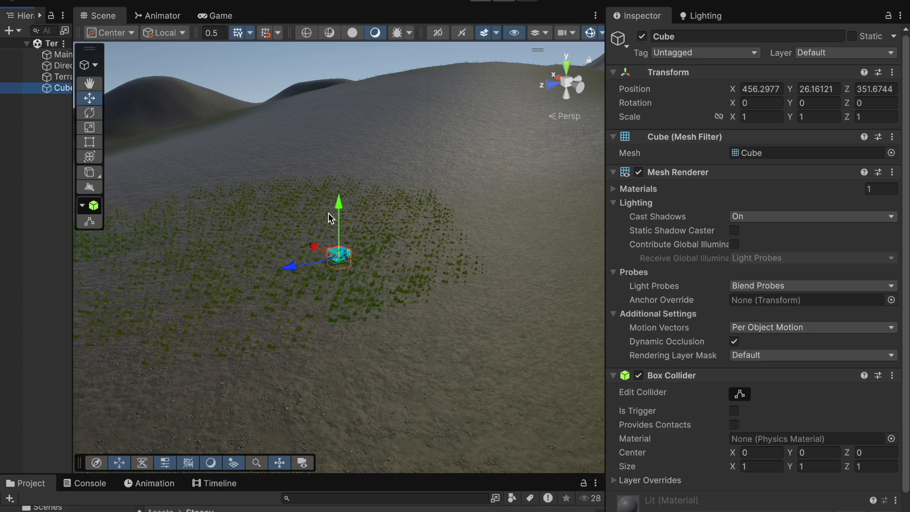
{"action": "left_click_drag", "start_coordinate": [338, 209], "coordinate": [338, 199]}
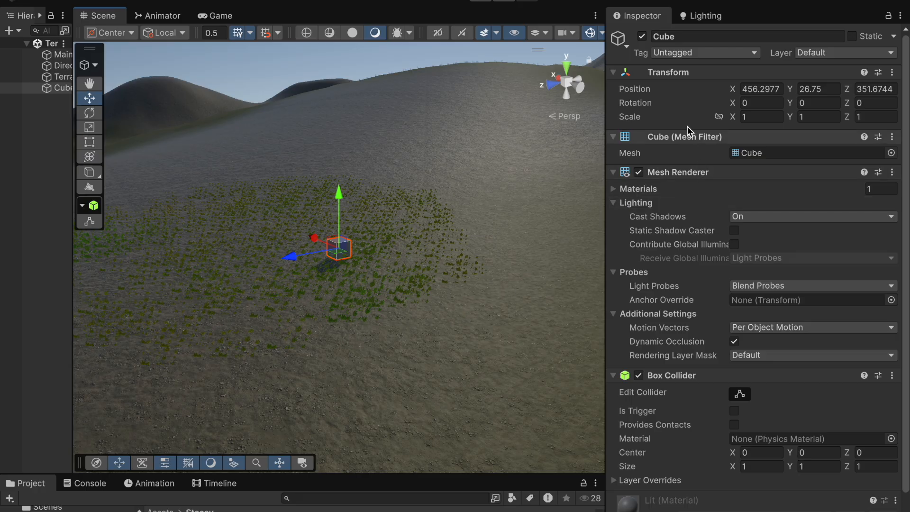
Step: Set the cube's Y scale to 2 and nudge it upward
{"action": "left_click", "coordinate": [800, 118]}
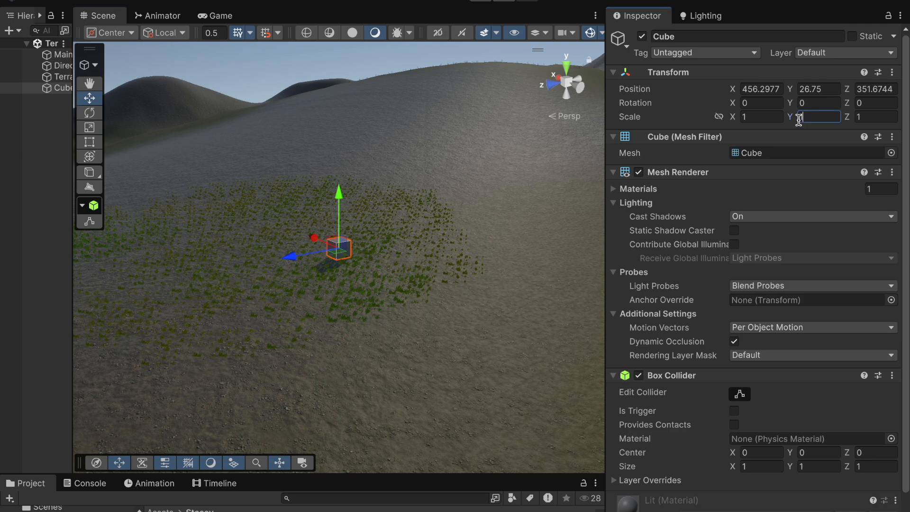
{"action": "type", "text": "2"}
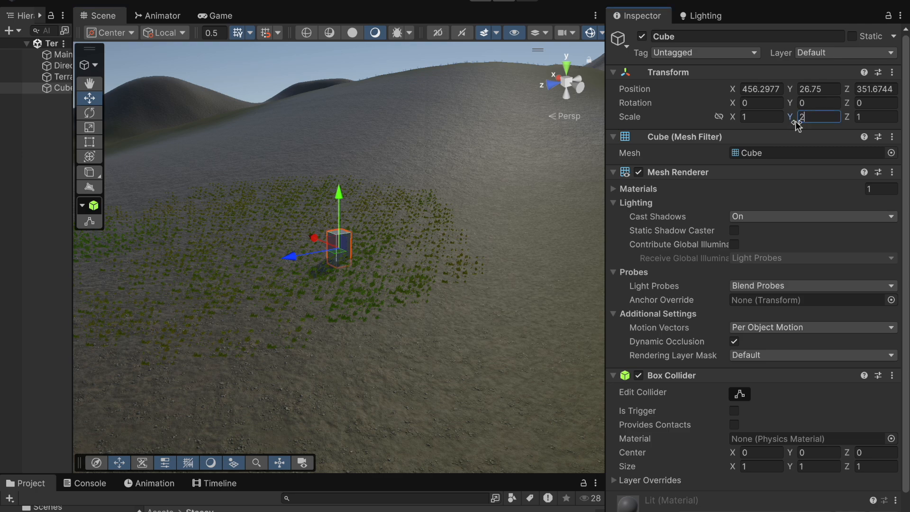
{"action": "mouse_move", "coordinate": [339, 192]}
{"action": "left_mouse_down"}
{"action": "mouse_move", "coordinate": [339, 178]}
{"action": "mouse_move", "coordinate": [343, 189]}
{"action": "left_mouse_up"}
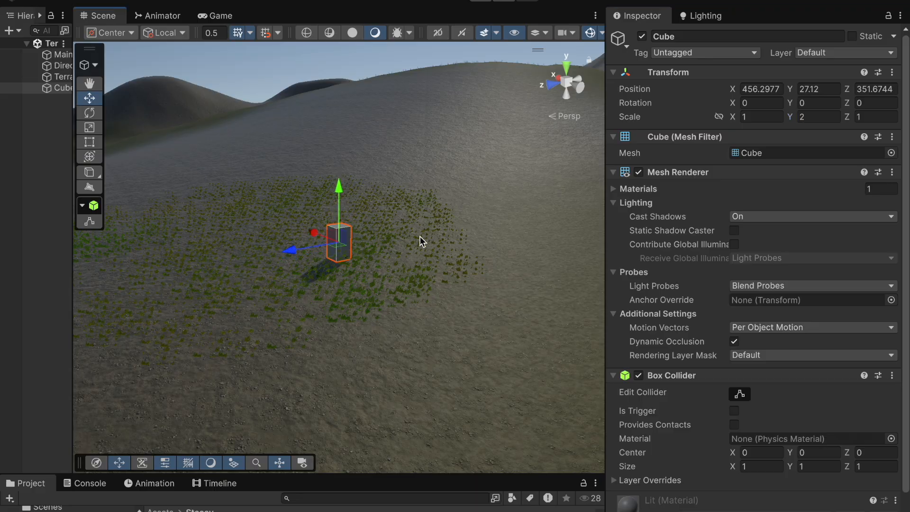
Step: Move the cube along the Z axis across the terrain to a Z position of about 462
{"action": "middle_click_drag", "start_coordinate": [437, 252], "coordinate": [438, 246]}
{"action": "left_click_drag", "start_coordinate": [438, 246], "coordinate": [335, 265], "text": "alt"}
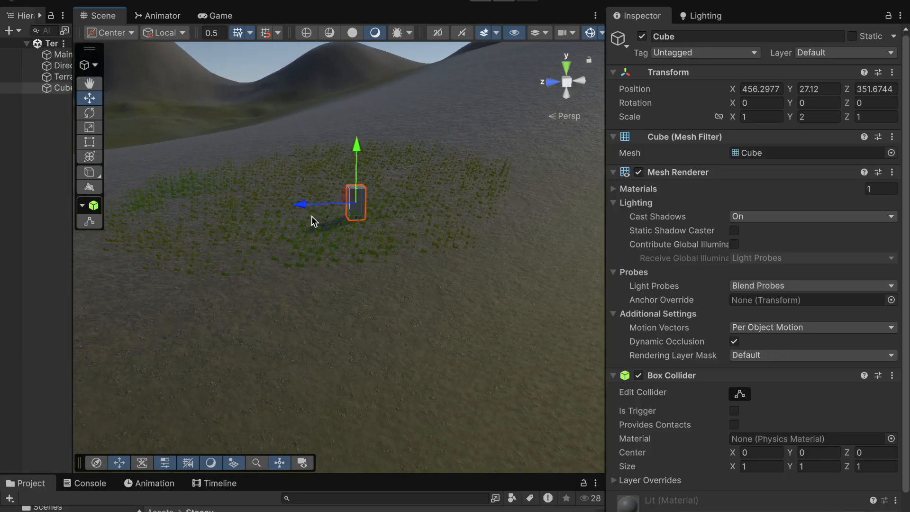
{"action": "left_click_drag", "start_coordinate": [299, 211], "coordinate": [148, 226]}
{"action": "right_click_drag", "start_coordinate": [245, 274], "coordinate": [298, 286]}
{"action": "mouse_move", "coordinate": [298, 286]}
{"action": "middle_mouse_down"}
{"action": "mouse_move", "coordinate": [335, 284]}
{"action": "mouse_move", "coordinate": [295, 291]}
{"action": "mouse_move", "coordinate": [307, 289]}
{"action": "middle_mouse_up"}
{"action": "left_click_drag", "start_coordinate": [286, 285], "coordinate": [20, 305], "text": "alt"}
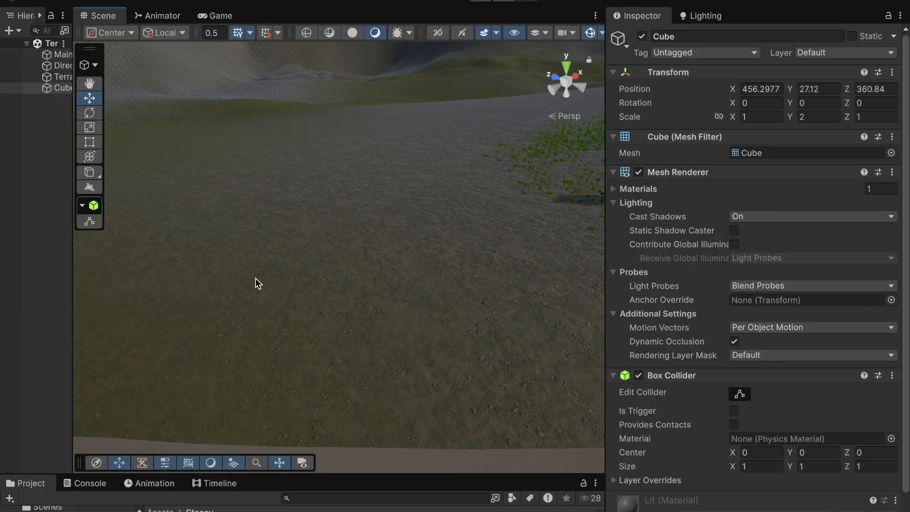
{"action": "middle_click_drag", "start_coordinate": [256, 283], "coordinate": [249, 285]}
{"action": "left_click_drag", "start_coordinate": [121, 366], "coordinate": [4, 183]}
{"action": "key", "text": "f"}
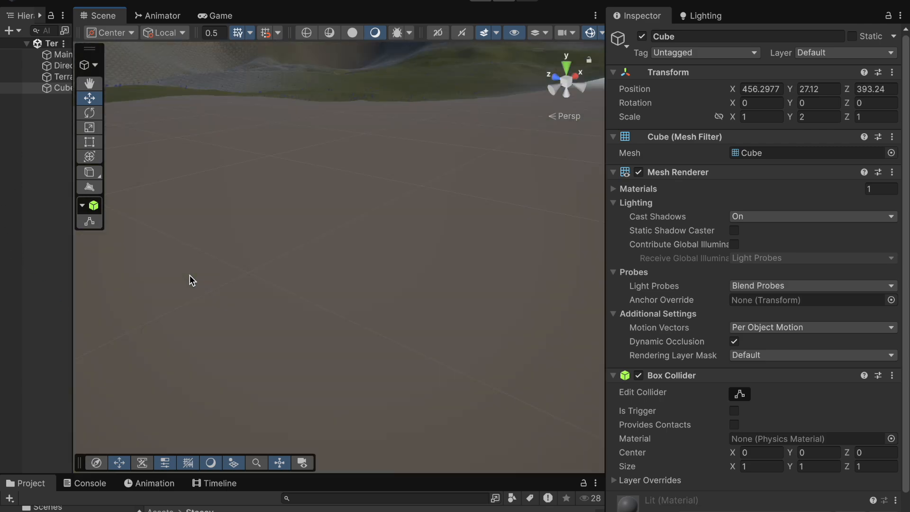
{"action": "scroll", "coordinate": [189, 276], "scroll_direction": "down", "scroll_amount": 5}
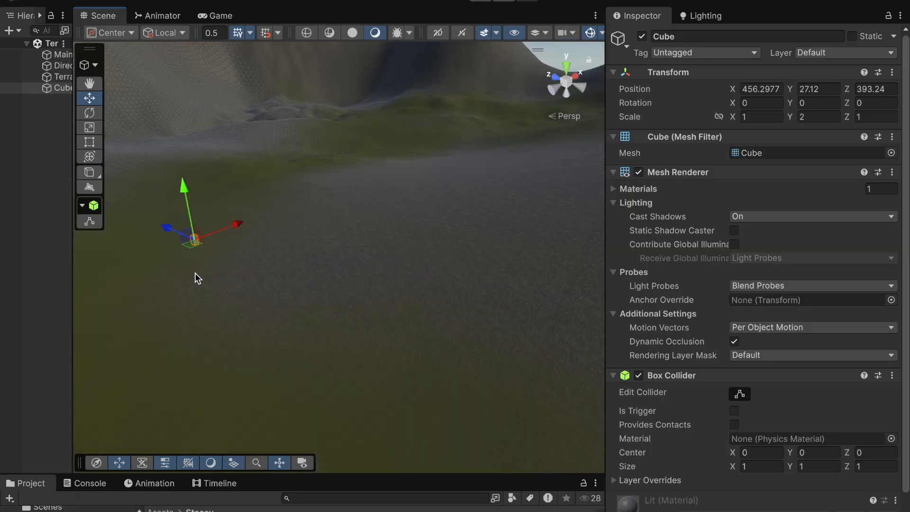
{"action": "scroll", "coordinate": [195, 274], "scroll_direction": "up", "scroll_amount": 4}
{"action": "right_click_drag", "start_coordinate": [213, 252], "coordinate": [92, 268]}
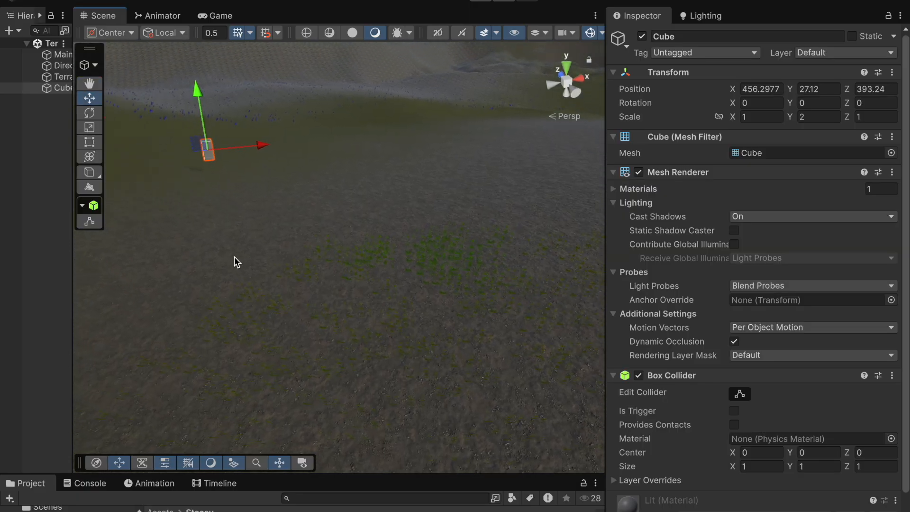
{"action": "right_click_drag", "start_coordinate": [256, 255], "coordinate": [225, 276]}
{"action": "middle_click_drag", "start_coordinate": [264, 246], "coordinate": [257, 266]}
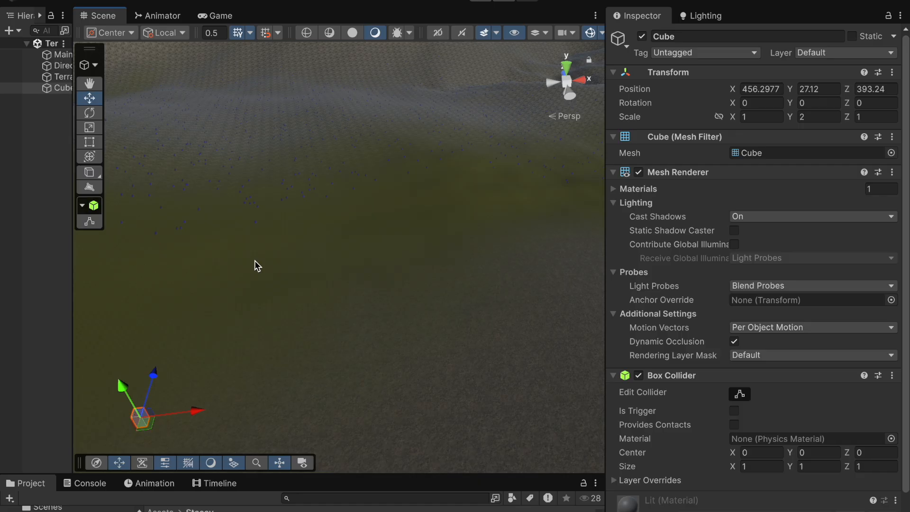
{"action": "left_click_drag", "start_coordinate": [155, 375], "coordinate": [265, 168]}
{"action": "scroll", "coordinate": [250, 235], "scroll_direction": "up", "scroll_amount": 5}
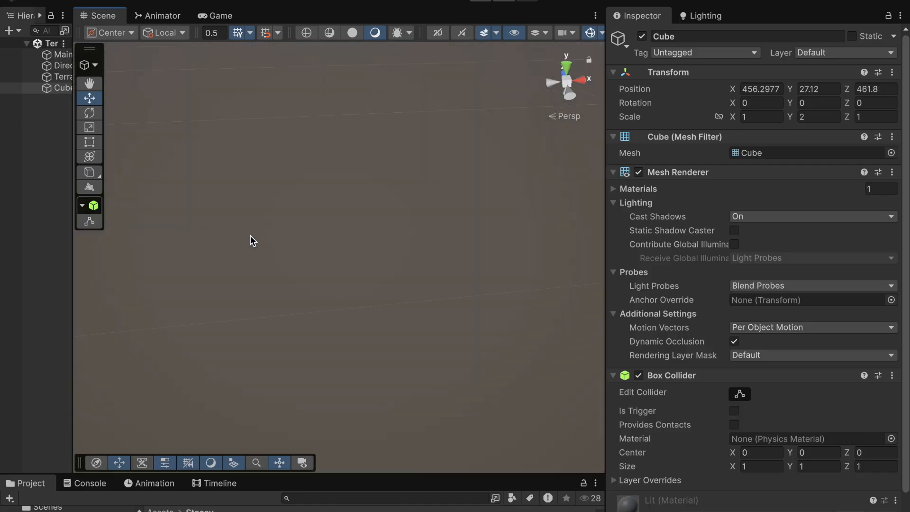
Step: Frame the cube and lower it onto the terrain surface to a Y position of about 21.1
{"action": "double_click", "coordinate": [62, 88]}
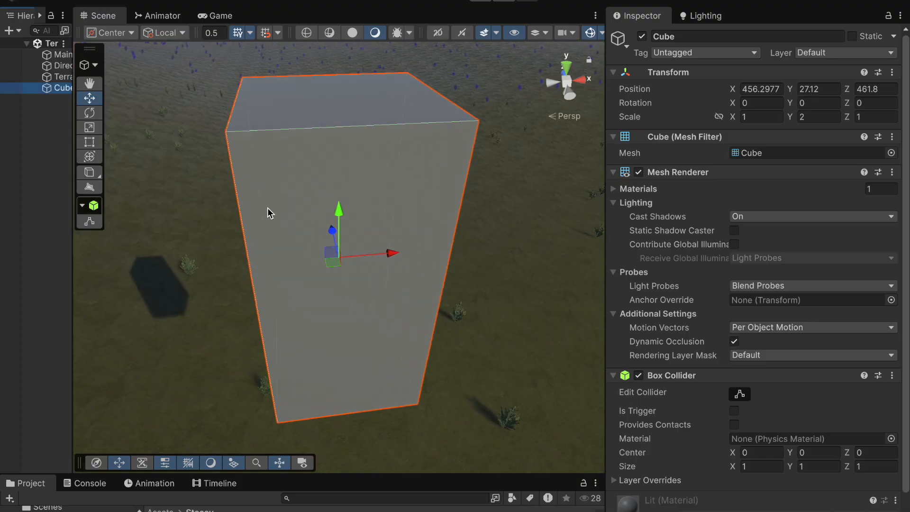
{"action": "scroll", "coordinate": [499, 314], "scroll_direction": "down", "scroll_amount": 8}
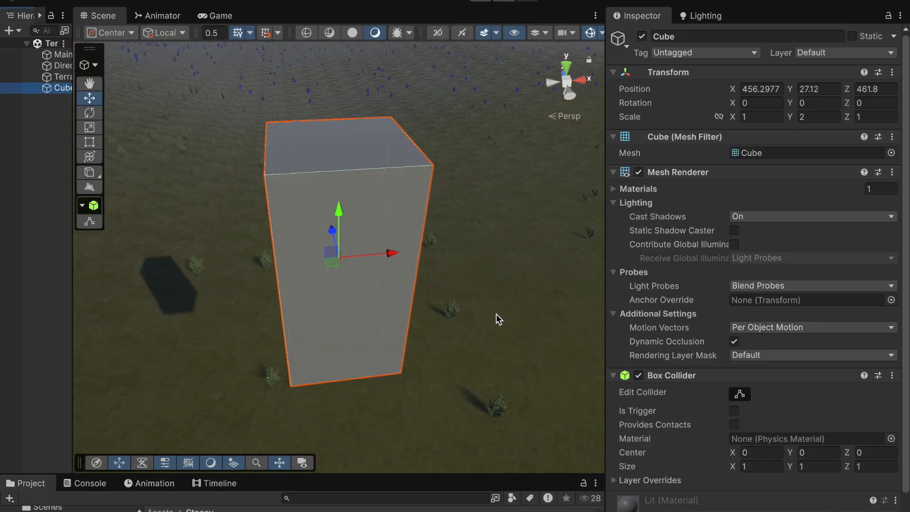
{"action": "scroll", "coordinate": [496, 314], "scroll_direction": "down", "scroll_amount": 2}
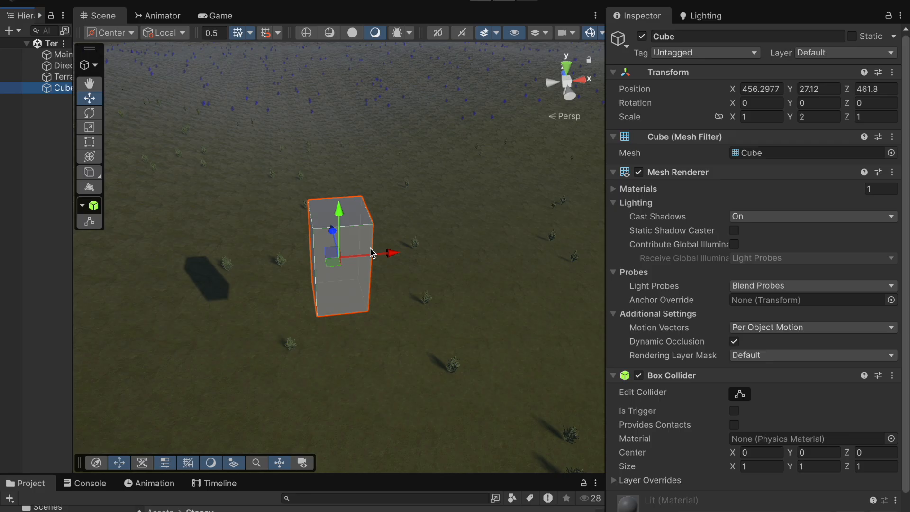
{"action": "left_click_drag", "start_coordinate": [342, 219], "coordinate": [363, 385]}
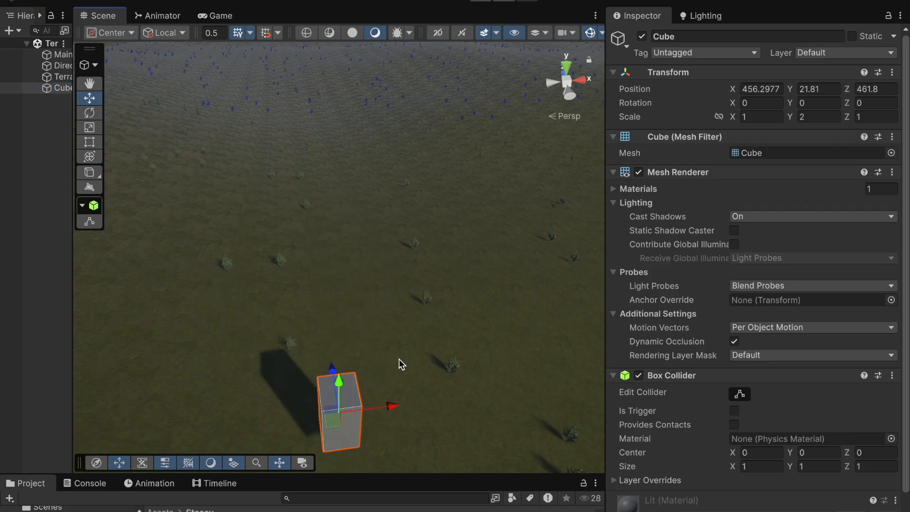
{"action": "right_click_drag", "start_coordinate": [453, 398], "coordinate": [455, 356]}
{"action": "middle_click_drag", "start_coordinate": [449, 403], "coordinate": [372, 54]}
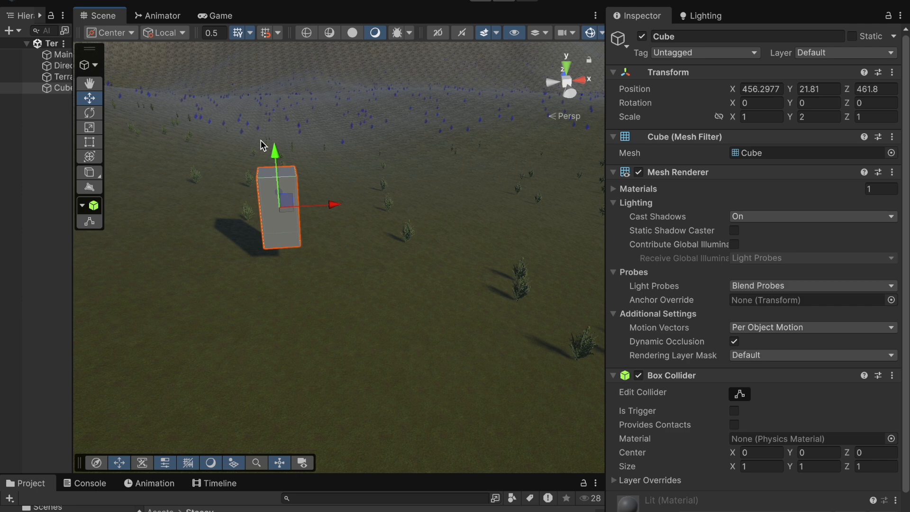
{"action": "left_click_drag", "start_coordinate": [275, 153], "coordinate": [285, 180]}
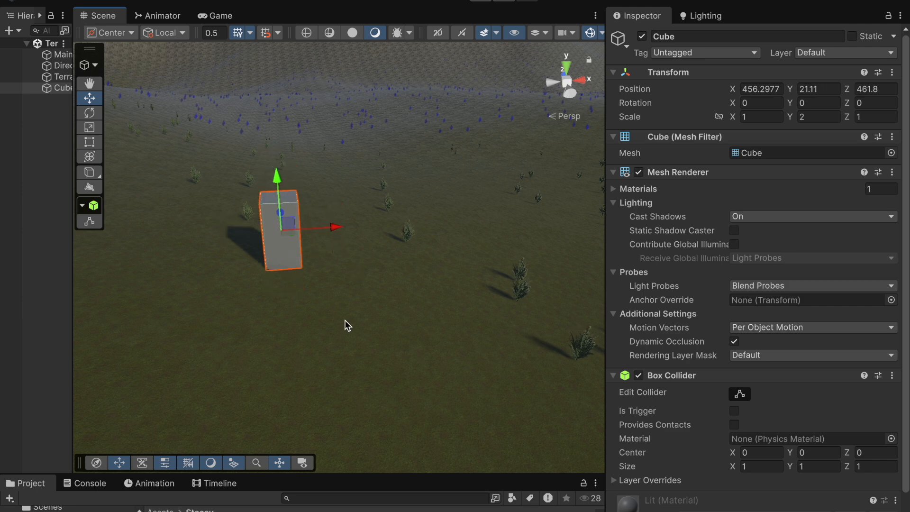
{"action": "right_click_drag", "start_coordinate": [362, 325], "coordinate": [493, 273]}
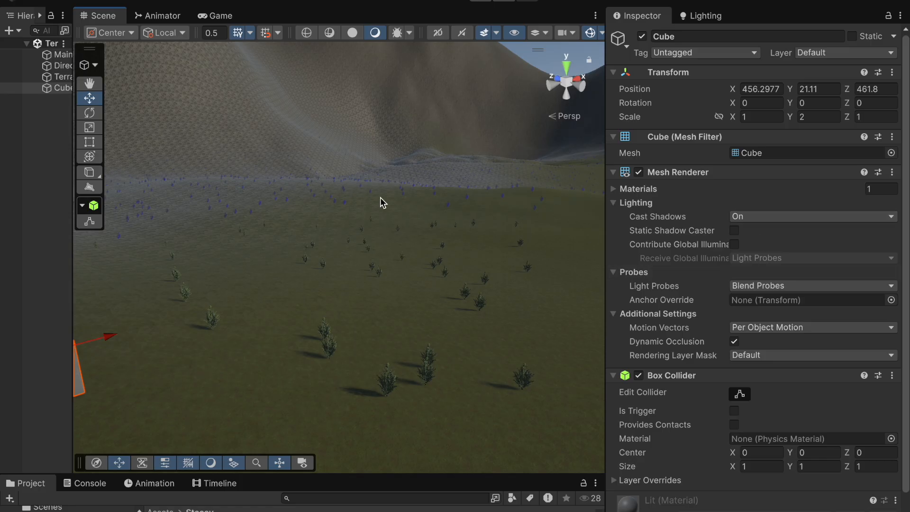
Step: Select the terrain, open its Terrain Settings, and adjust the grass wind Speed to about 0.497
{"action": "left_click", "coordinate": [57, 77]}
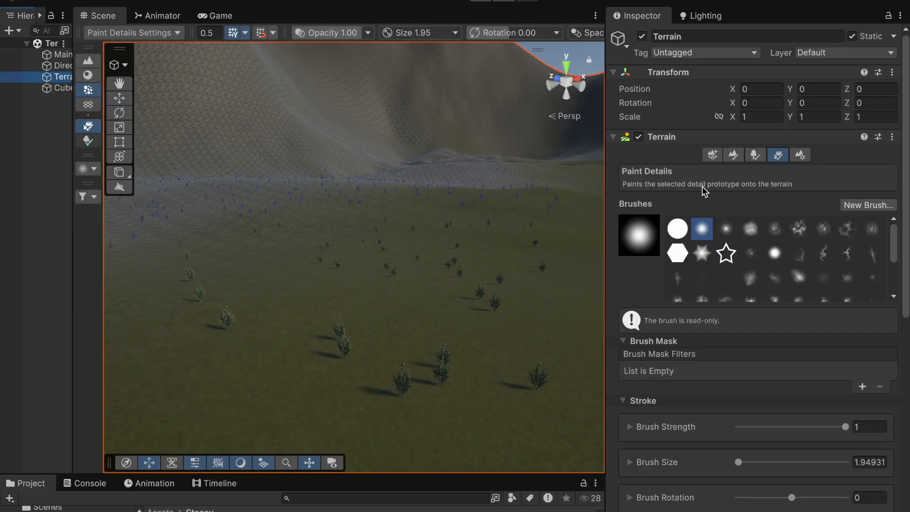
{"action": "left_click", "coordinate": [800, 155]}
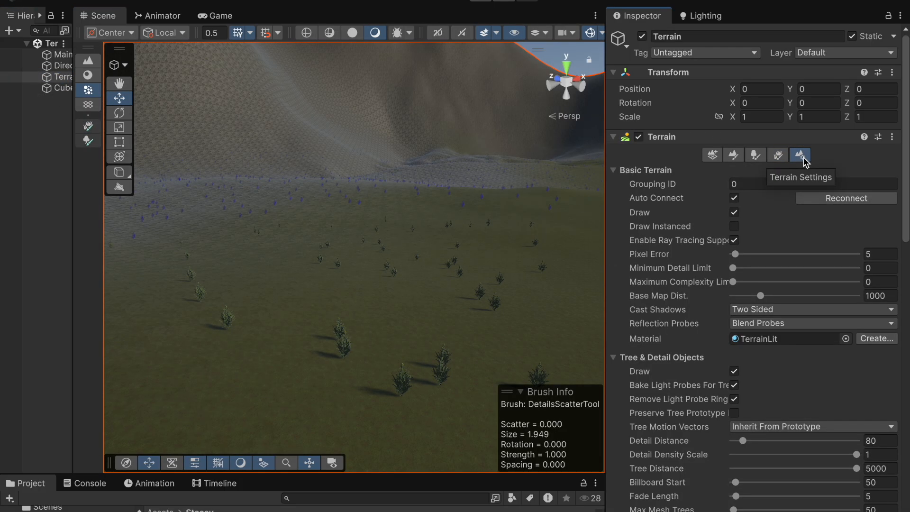
{"action": "left_click_drag", "start_coordinate": [604, 295], "coordinate": [527, 302]}
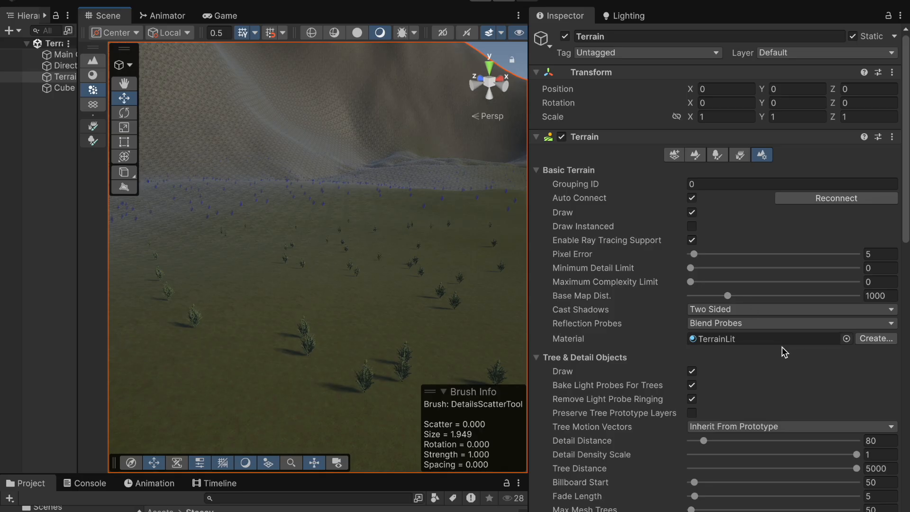
{"action": "scroll", "coordinate": [781, 348], "scroll_direction": "down", "scroll_amount": 3}
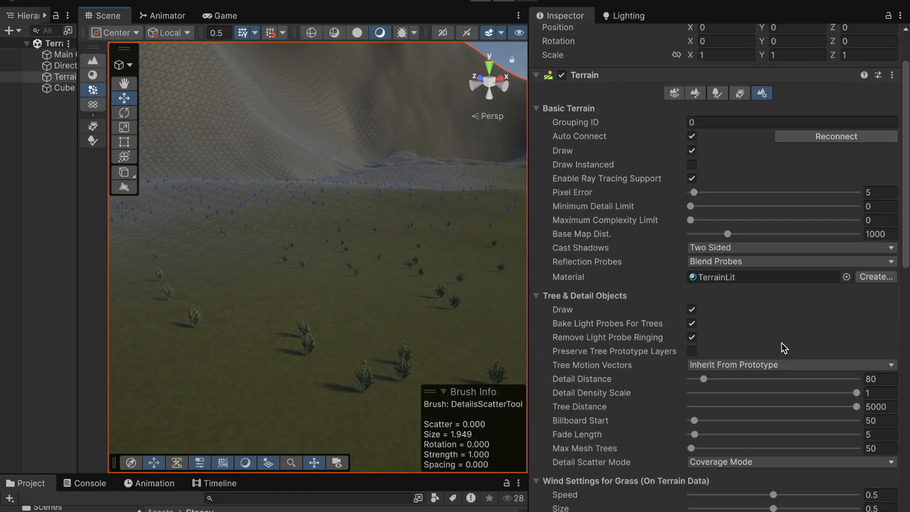
{"action": "scroll", "coordinate": [782, 348], "scroll_direction": "down", "scroll_amount": 5}
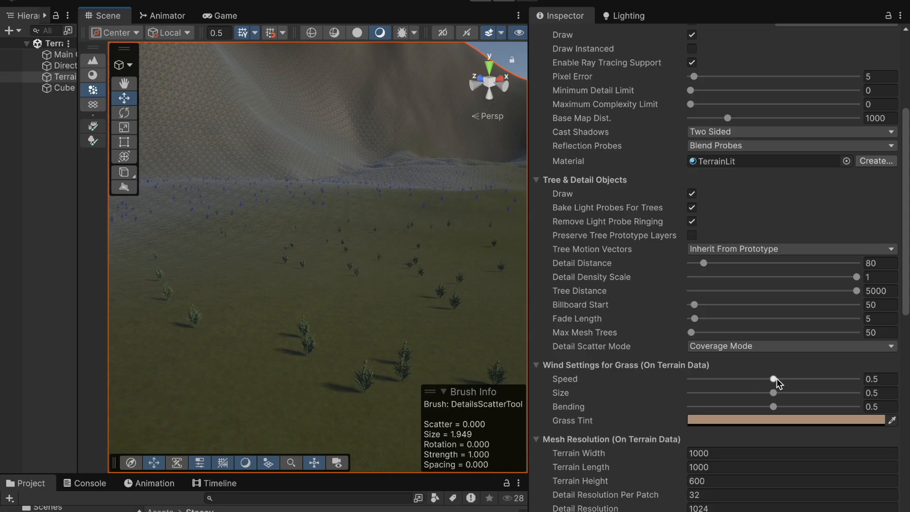
{"action": "left_click_drag", "start_coordinate": [777, 382], "coordinate": [808, 381]}
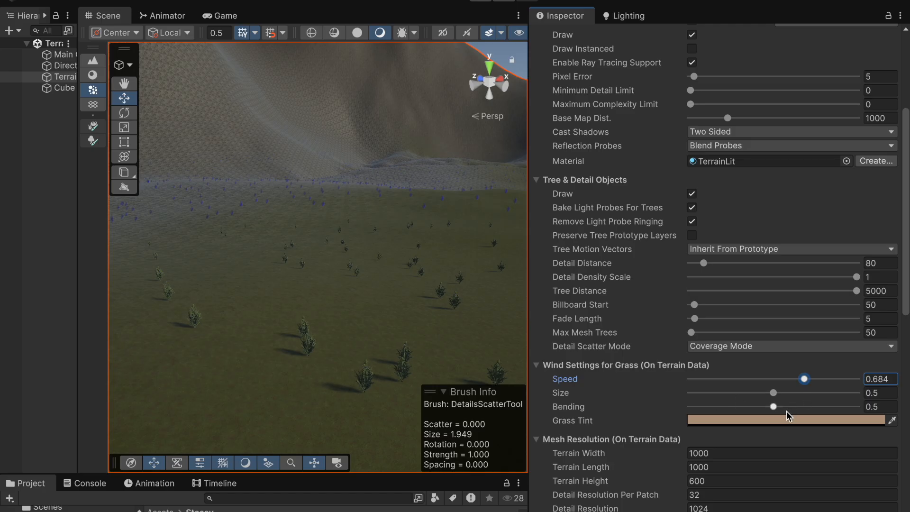
{"action": "left_click_drag", "start_coordinate": [805, 380], "coordinate": [790, 382]}
Step: Widen the scene view and orbit around the terrain to examine the grass, trees and cube
{"action": "scroll", "coordinate": [732, 445], "scroll_direction": "down", "scroll_amount": 3}
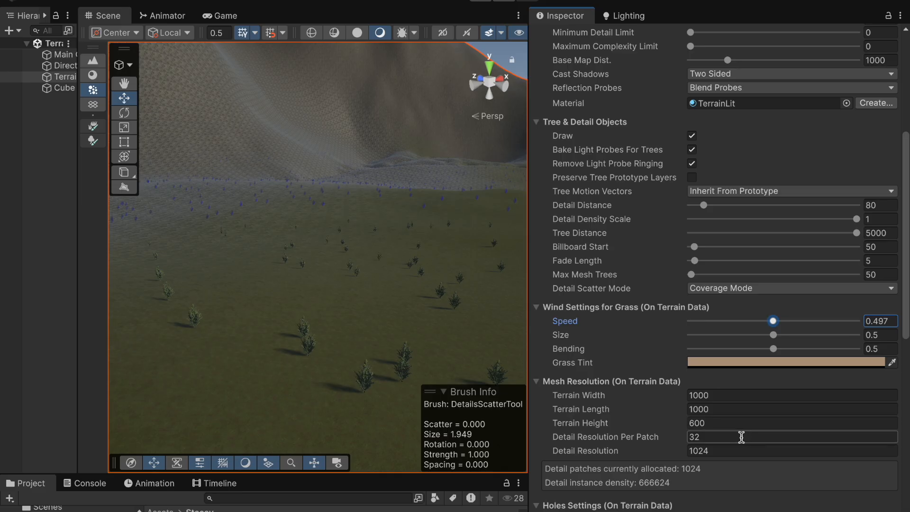
{"action": "scroll", "coordinate": [750, 376], "scroll_direction": "up", "scroll_amount": 1}
{"action": "scroll", "coordinate": [749, 376], "scroll_direction": "up", "scroll_amount": 8}
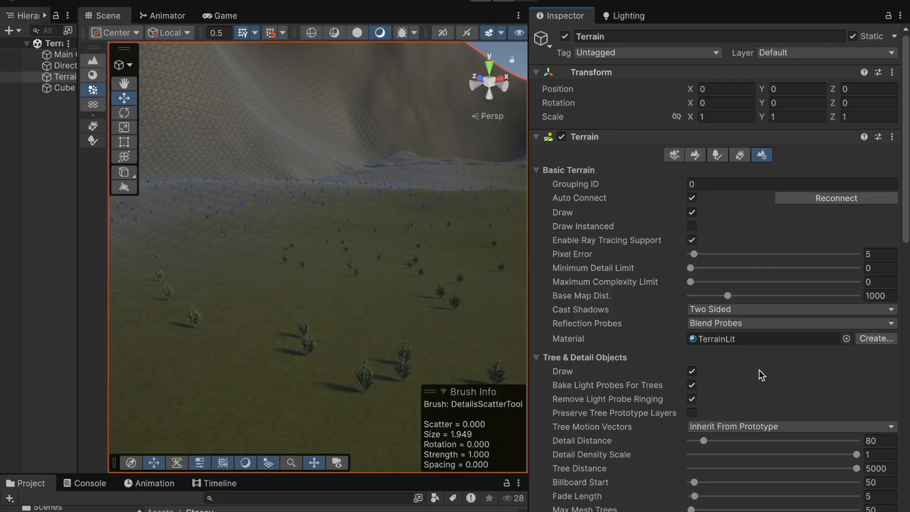
{"action": "scroll", "coordinate": [759, 369], "scroll_direction": "down", "scroll_amount": 2}
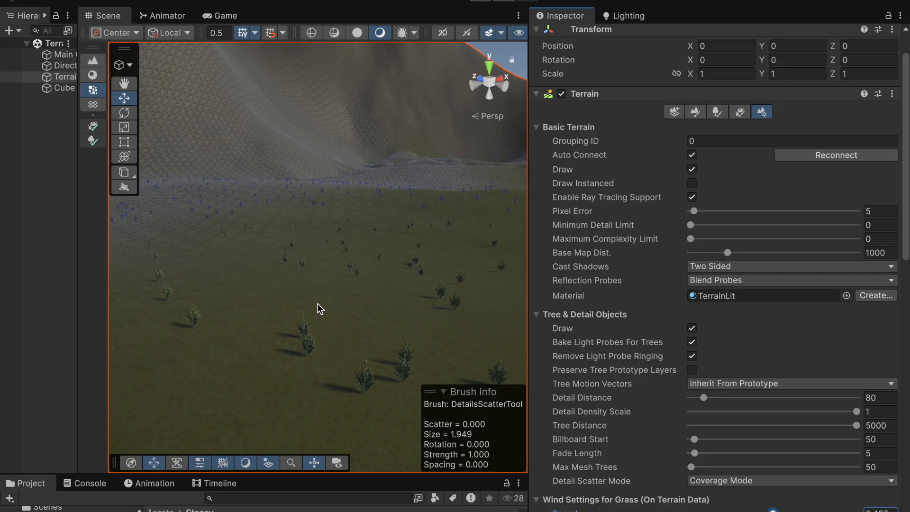
{"action": "scroll", "coordinate": [318, 303], "scroll_direction": "down", "scroll_amount": 3}
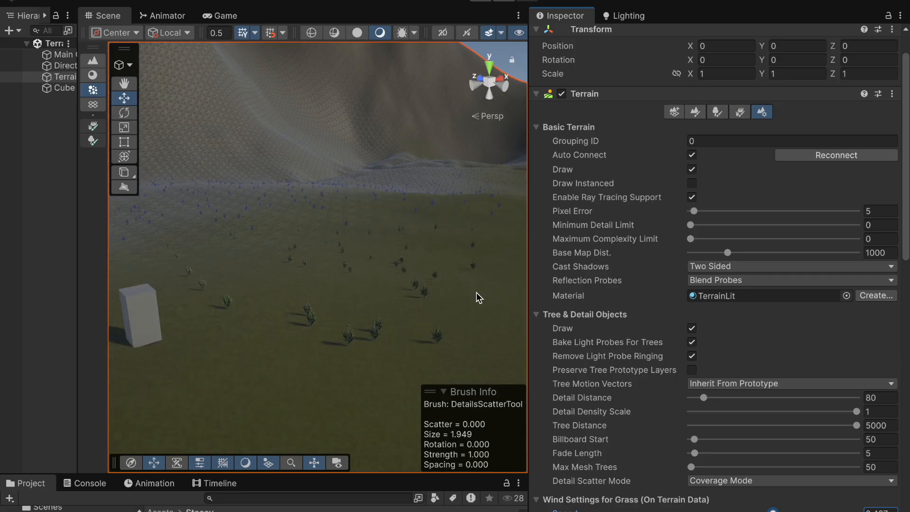
{"action": "left_click_drag", "start_coordinate": [528, 280], "coordinate": [786, 280]}
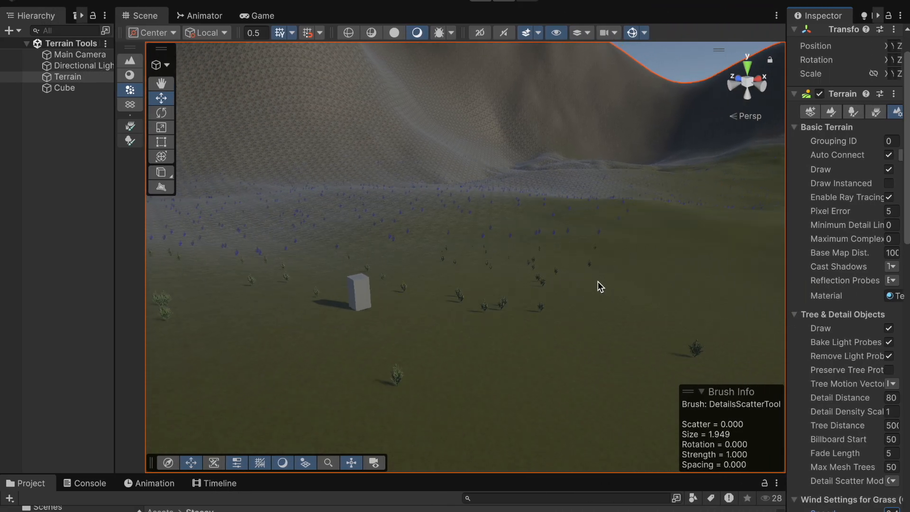
{"action": "scroll", "coordinate": [599, 281], "scroll_direction": "up", "scroll_amount": 3}
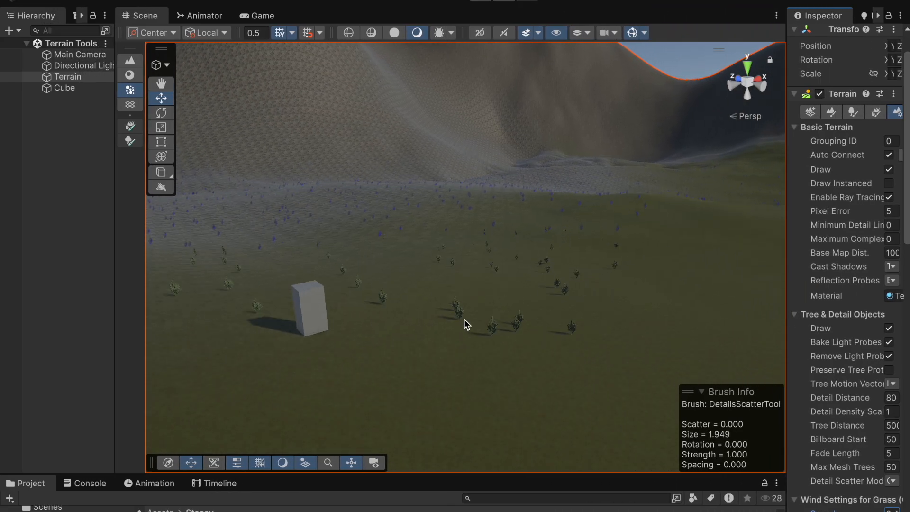
{"action": "left_click_drag", "start_coordinate": [465, 320], "coordinate": [517, 316], "text": "alt"}
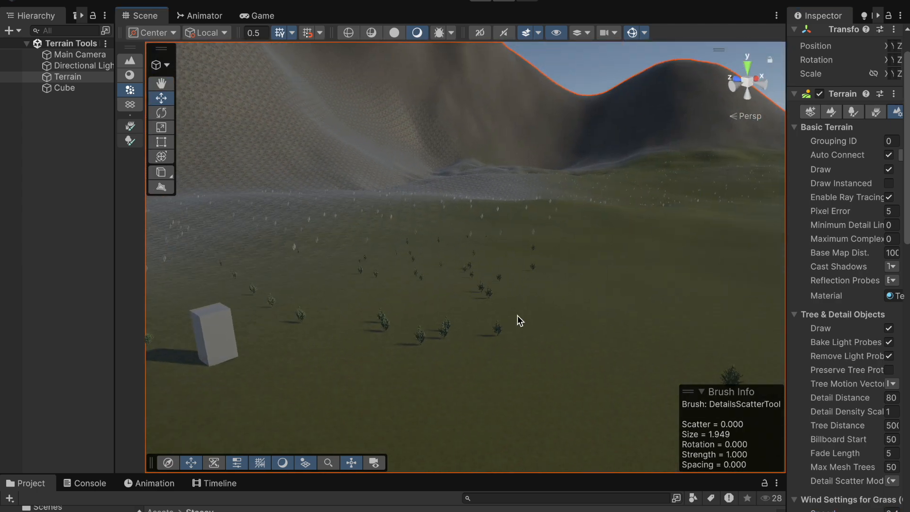
{"action": "middle_click_drag", "start_coordinate": [516, 315], "coordinate": [455, 245]}
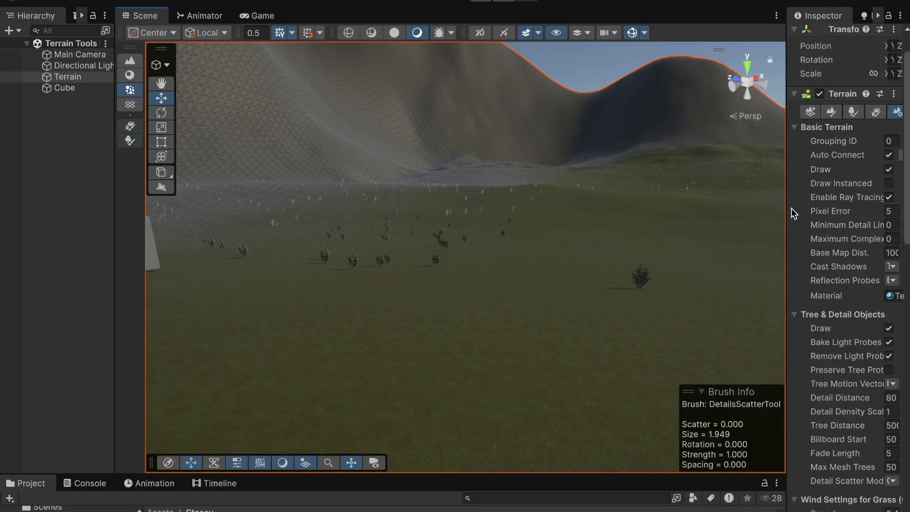
{"action": "left_click_drag", "start_coordinate": [786, 205], "coordinate": [677, 230]}
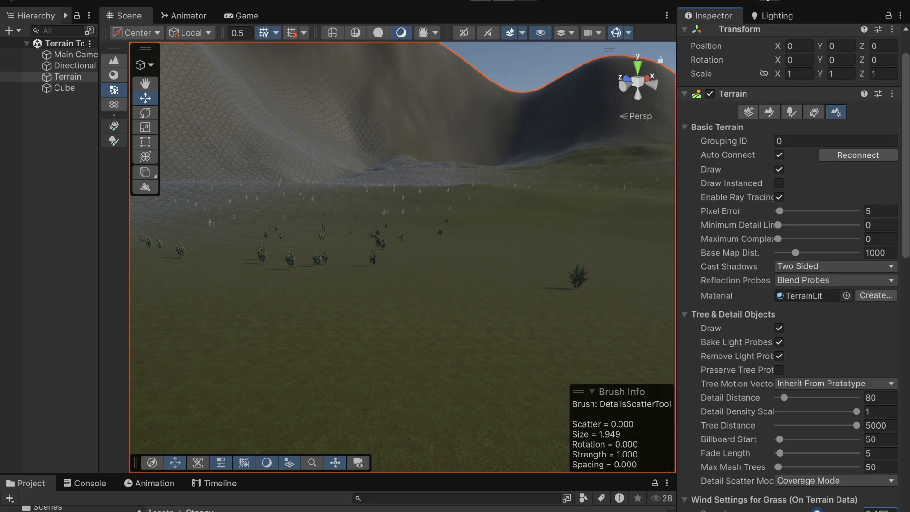
Step: Open the Lighting window and switch to its Environment settings
{"action": "left_click", "coordinate": [566, 0]}
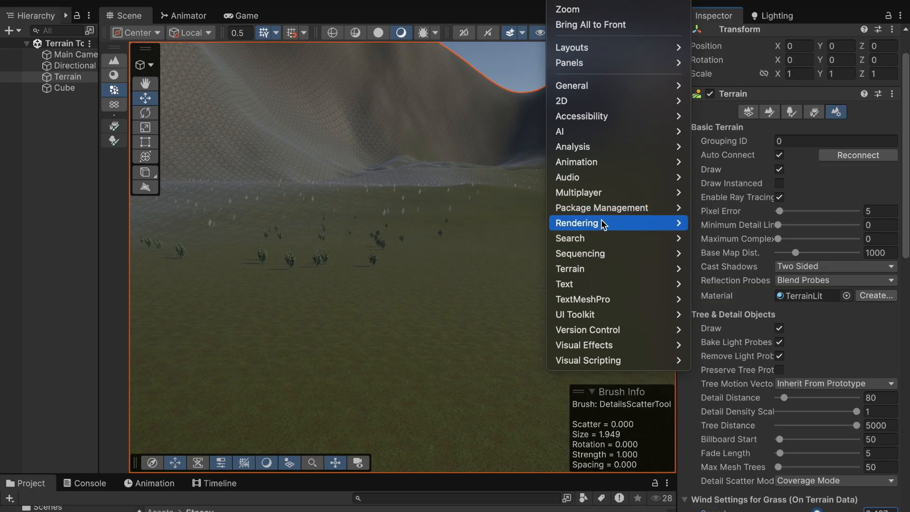
{"action": "mouse_move", "coordinate": [603, 224]}
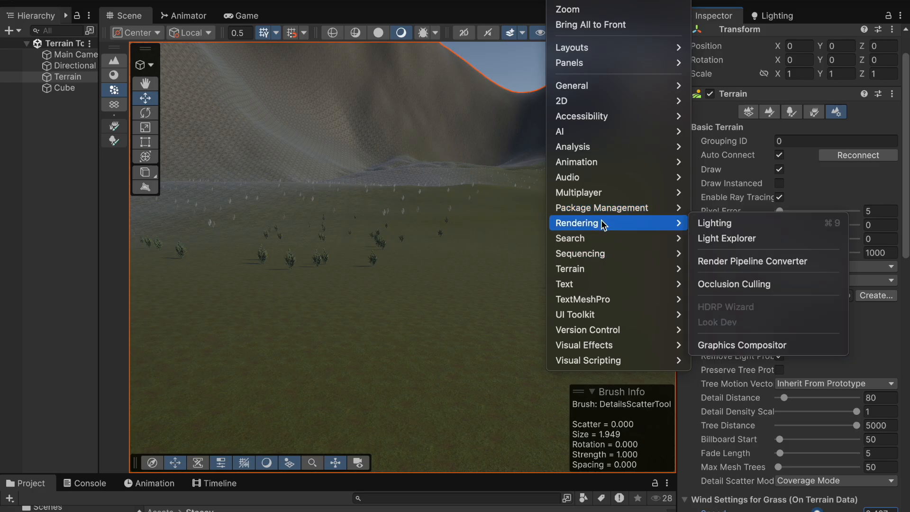
{"action": "left_click", "coordinate": [717, 224]}
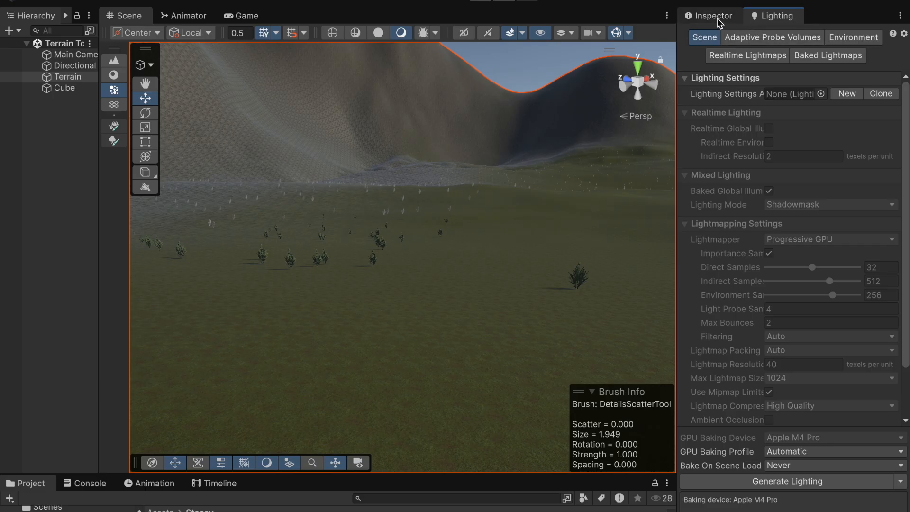
{"action": "scroll", "coordinate": [465, 186], "scroll_direction": "down", "scroll_amount": 5}
{"action": "right_click_drag", "start_coordinate": [468, 191], "coordinate": [516, 154]}
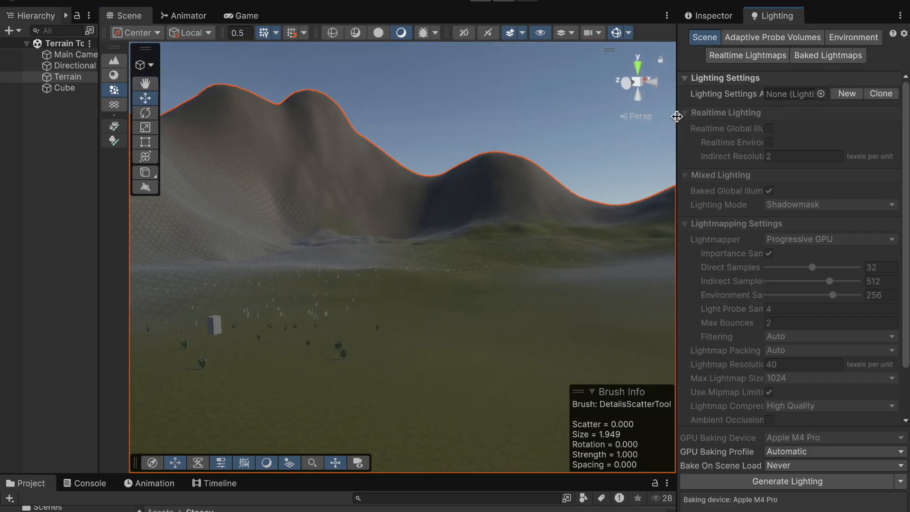
{"action": "left_click_drag", "start_coordinate": [677, 116], "coordinate": [660, 116]}
{"action": "left_click", "coordinate": [837, 38]}
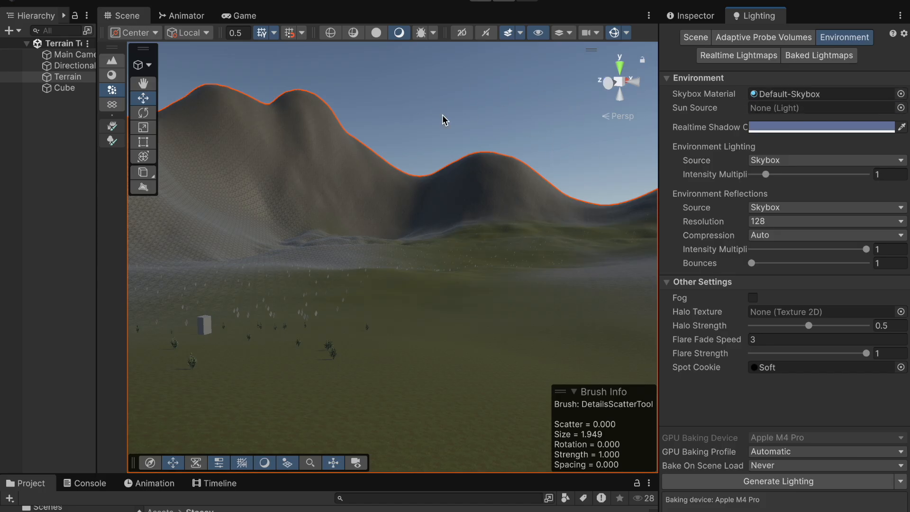
Step: Open the Skybox Material picker and close it without choosing another material, keeping Default-Skybox
{"action": "left_click", "coordinate": [900, 94]}
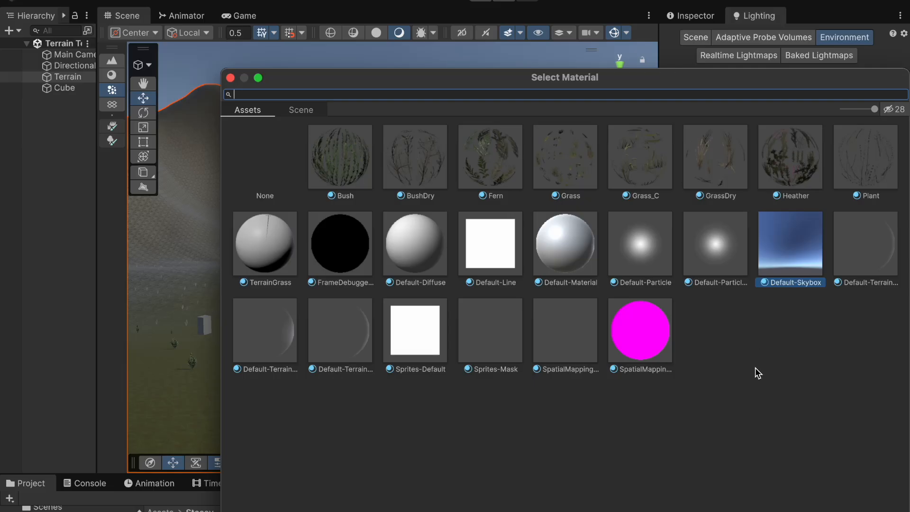
{"action": "left_click", "coordinate": [230, 78]}
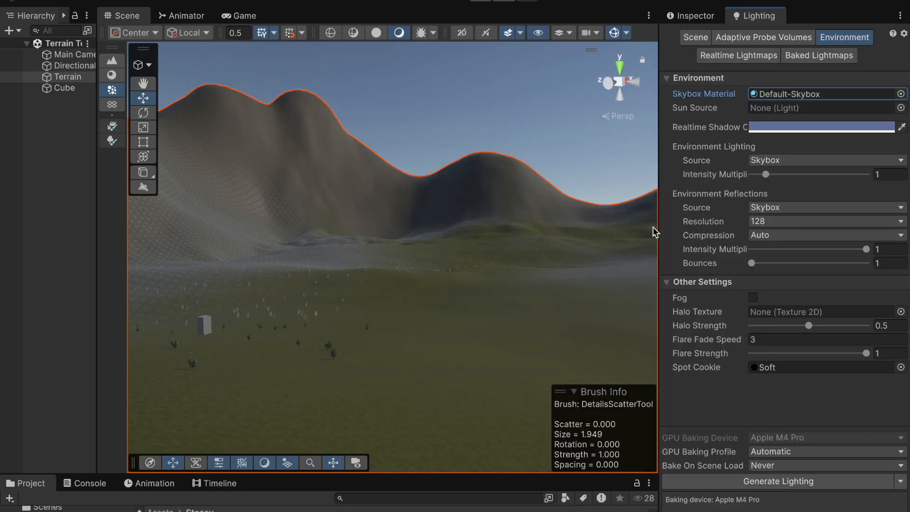
{"action": "left_click_drag", "start_coordinate": [659, 223], "coordinate": [778, 222]}
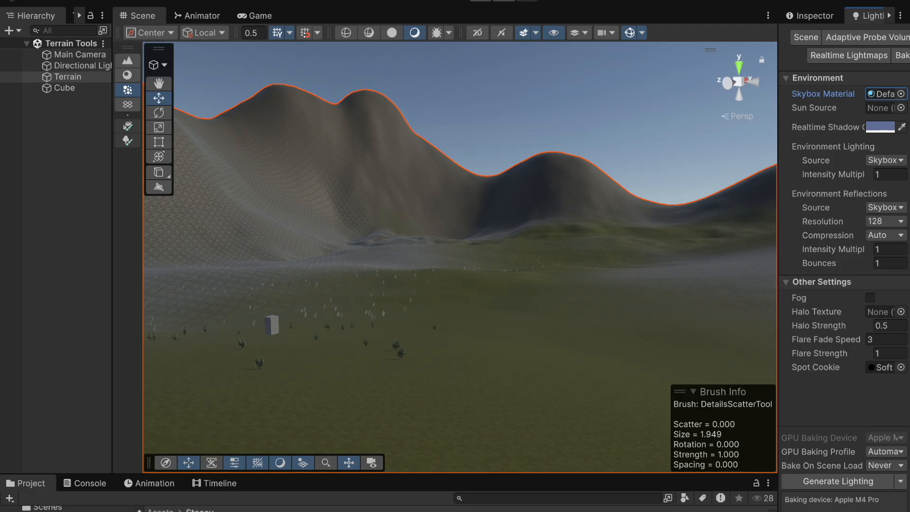
{"action": "mouse_move", "coordinate": [565, 509]}
{"action": "scroll", "coordinate": [449, 318], "scroll_direction": "down", "scroll_amount": 10}
{"action": "right_click_drag", "start_coordinate": [474, 282], "coordinate": [359, 251]}
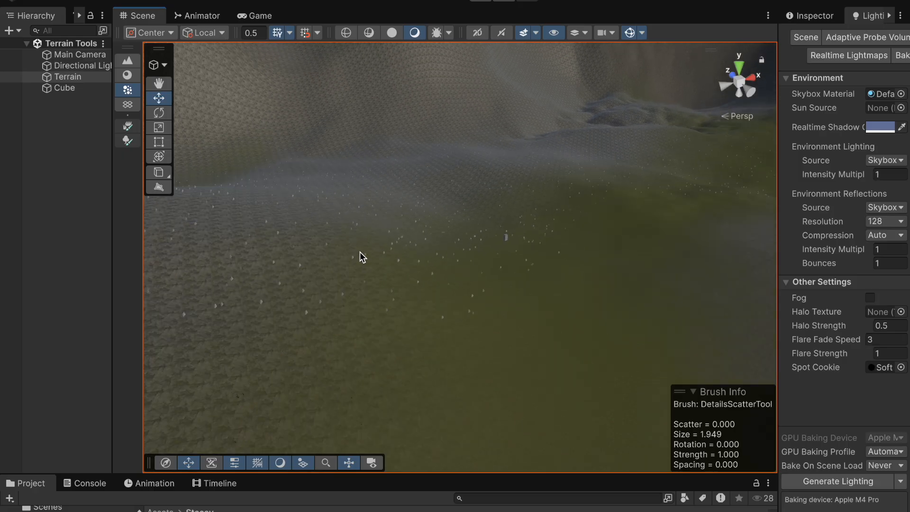
{"action": "scroll", "coordinate": [360, 252], "scroll_direction": "down", "scroll_amount": 6}
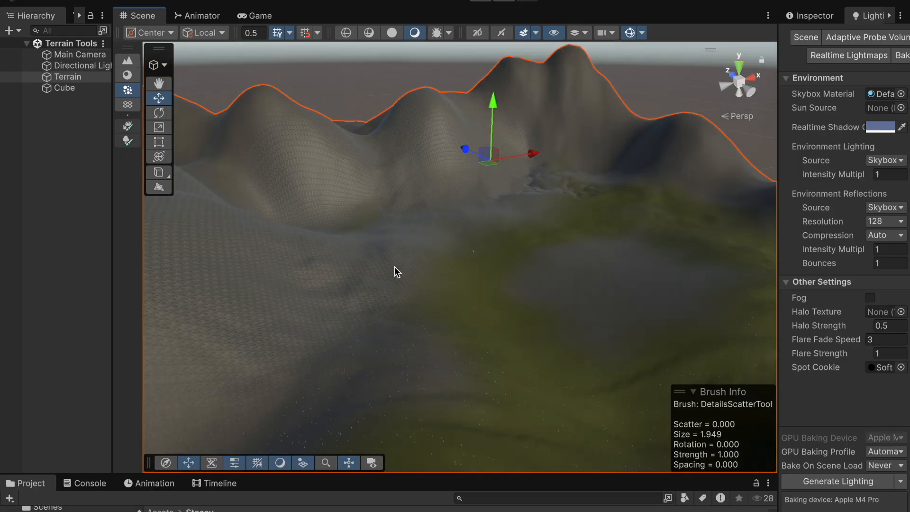